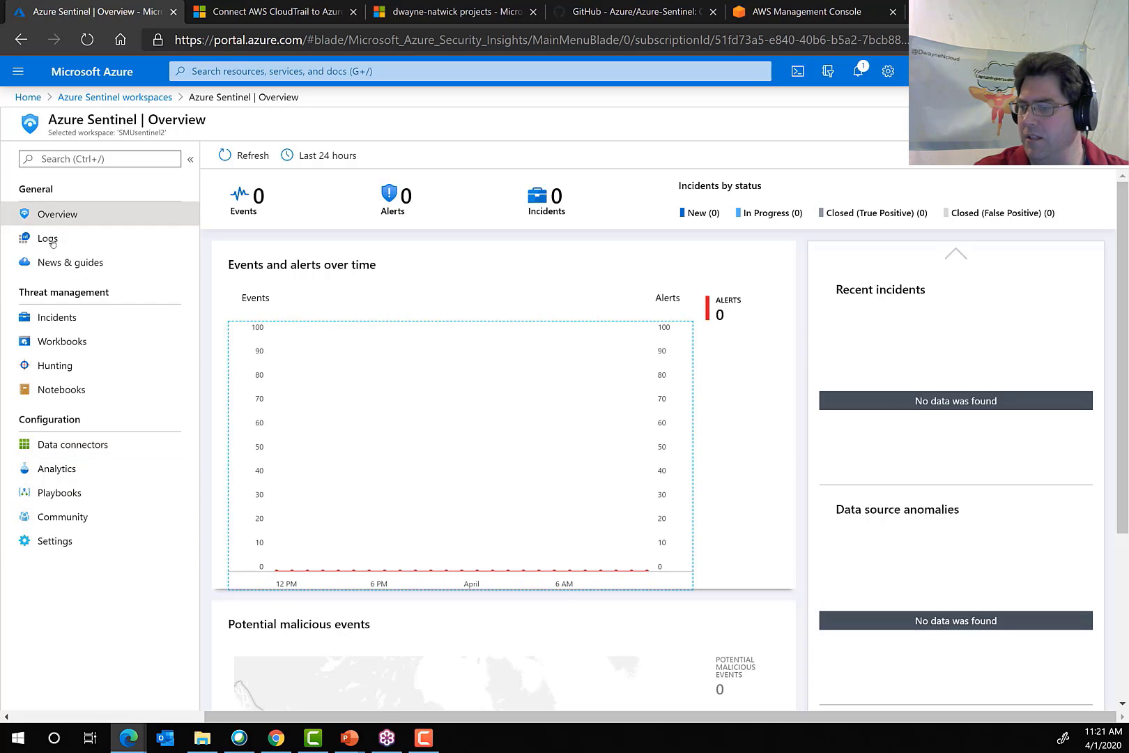
Open the workspace's data connectors, search them for "cisco" and clear the search.
{"action": "left_click", "coordinate": [65, 449]}
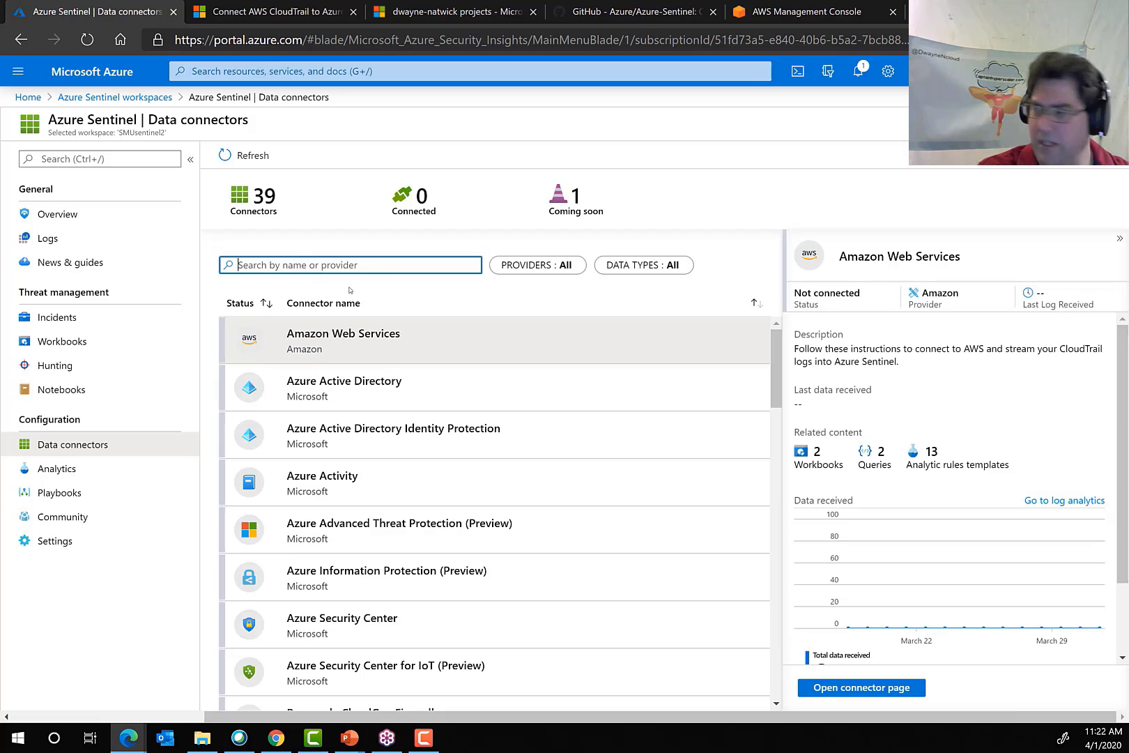
{"action": "type", "text": "ciso"}
{"action": "type", "text": "co"}
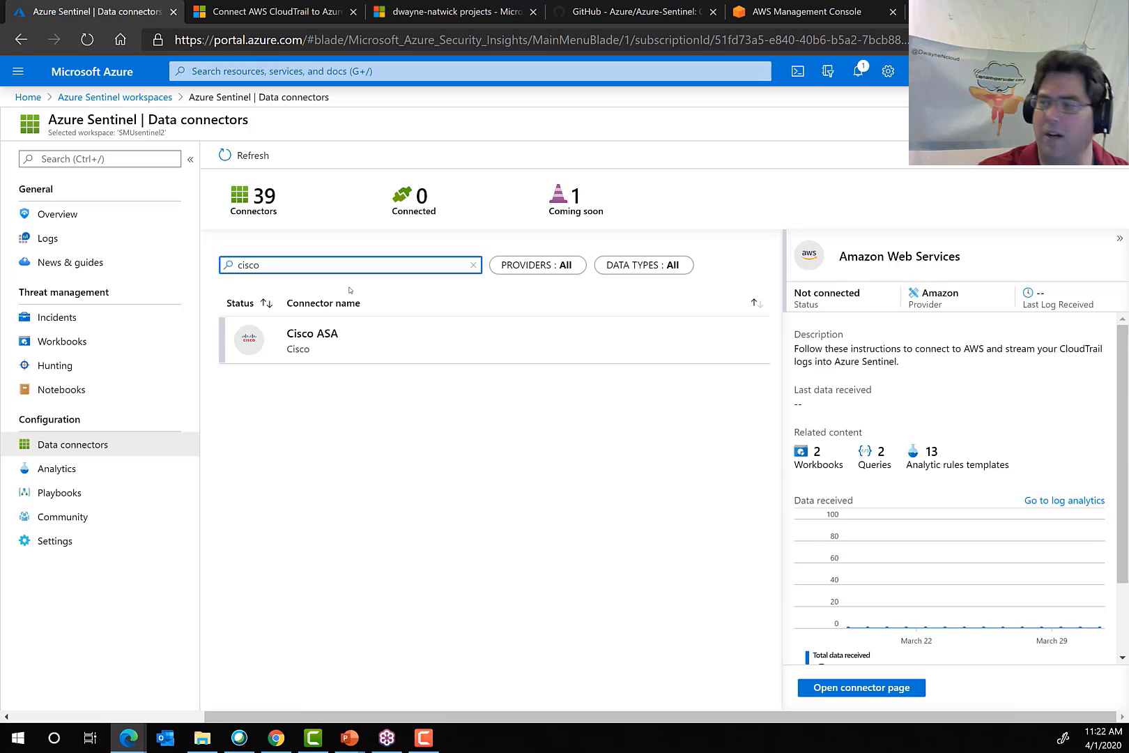
{"action": "key", "text": "BackSpace"}
{"action": "key", "text": "BackSpace"}
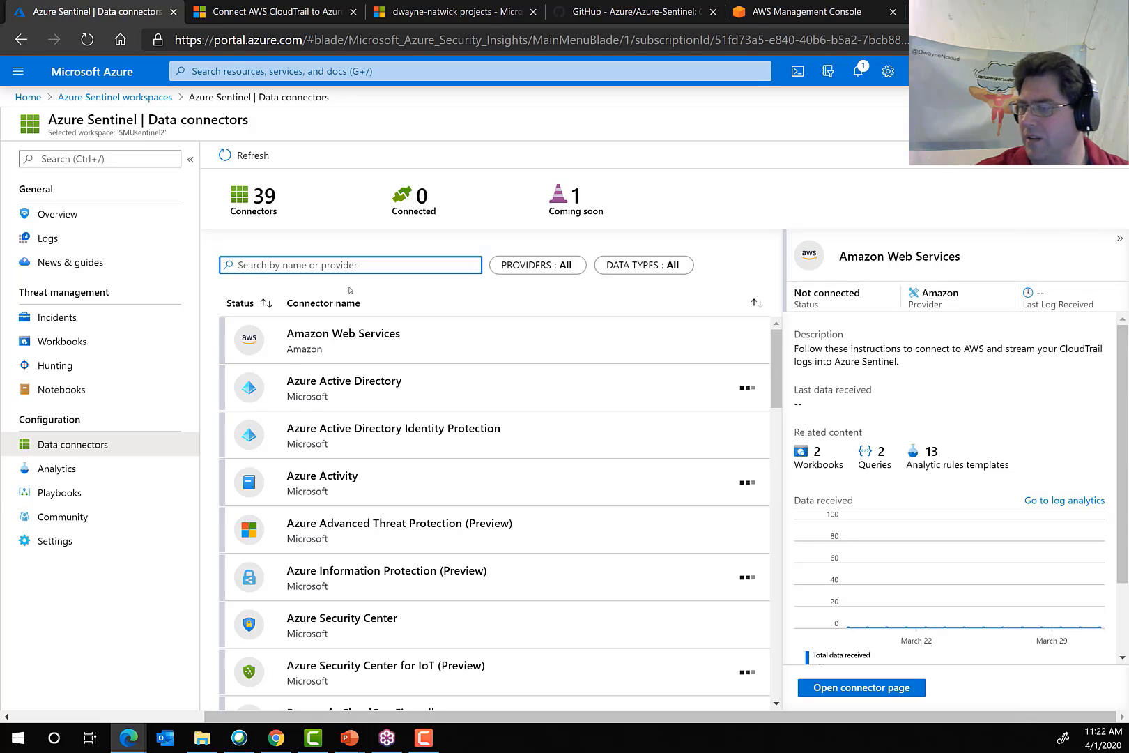
Connect the Pay-As-You-Go Dev/Test subscription through the Azure Security Center connector and close the connector page.
{"action": "left_click", "coordinate": [294, 624]}
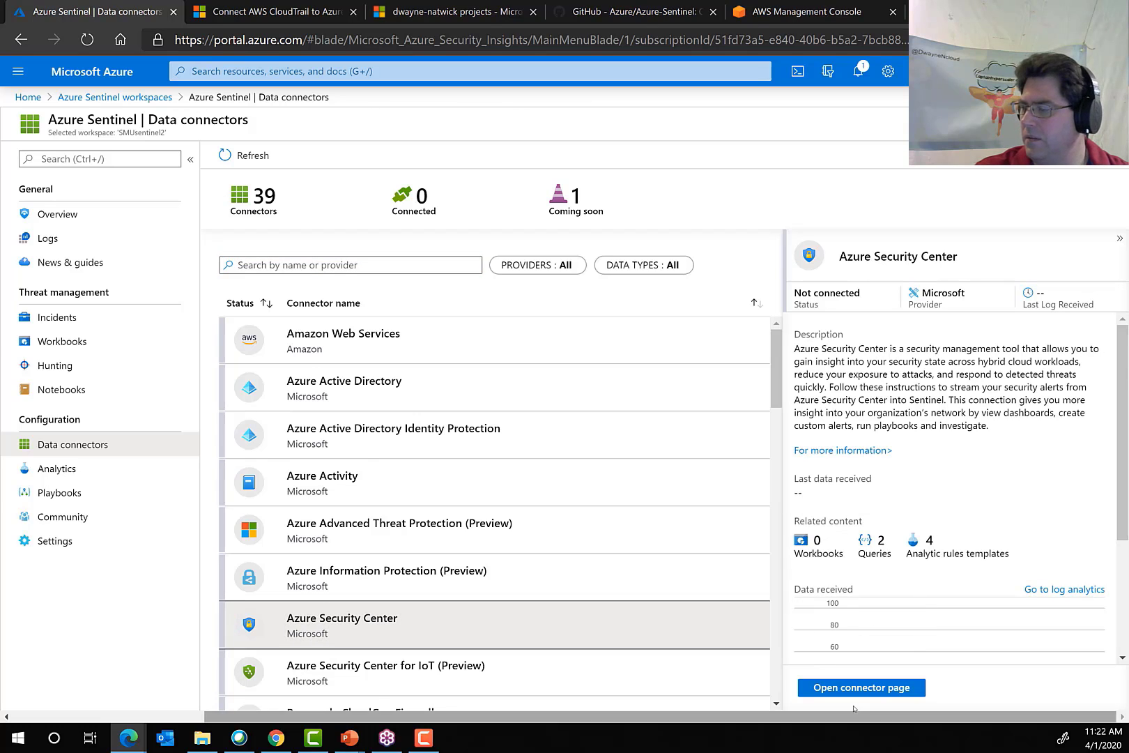
{"action": "left_click", "coordinate": [872, 688]}
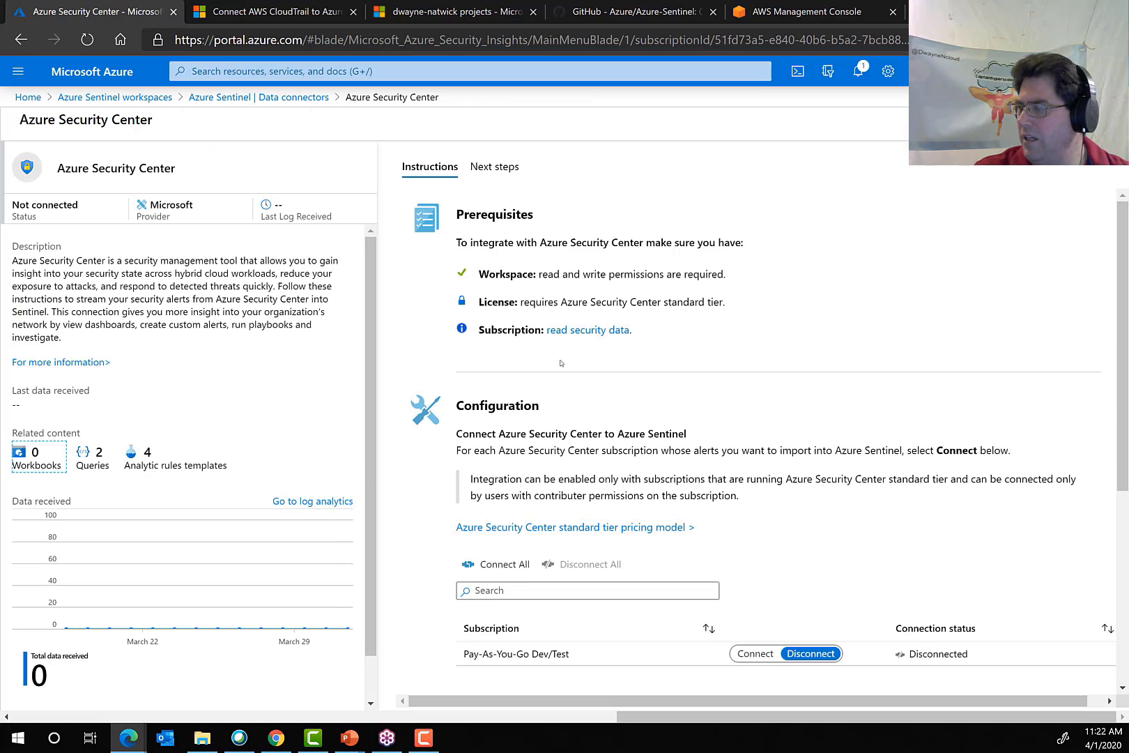
{"action": "scroll", "coordinate": [628, 523], "scroll_direction": "down", "scroll_amount": 2}
{"action": "scroll", "coordinate": [723, 597], "scroll_direction": "up", "scroll_amount": 2}
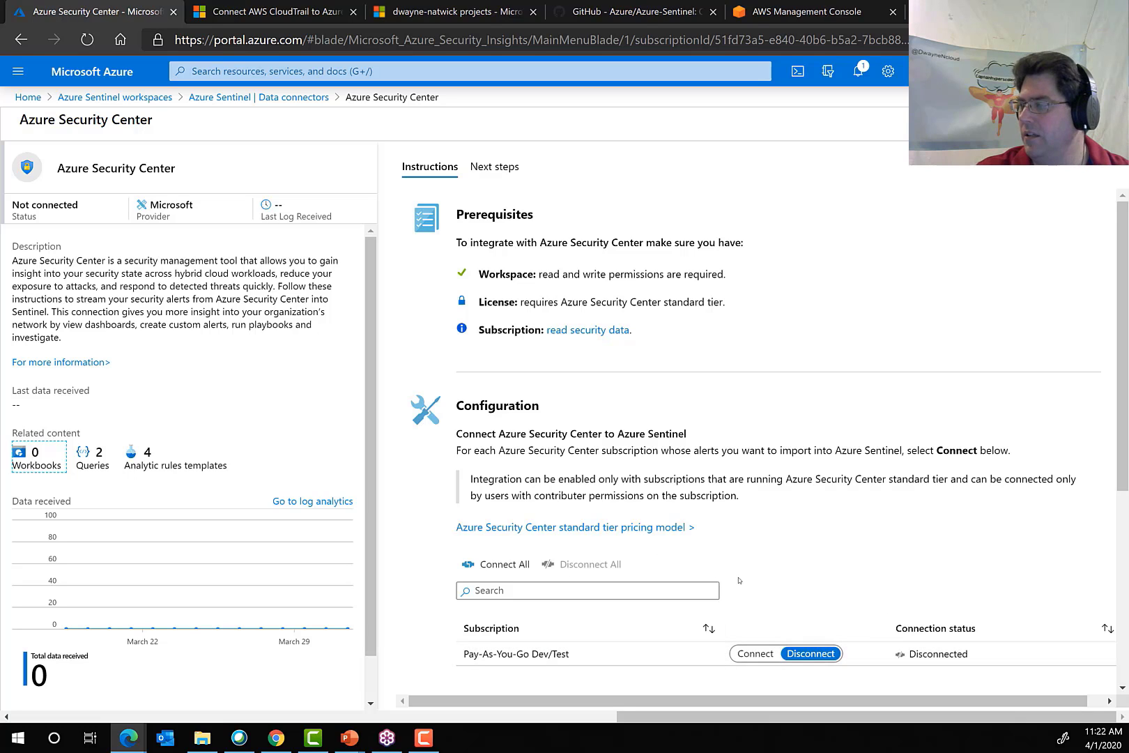
{"action": "scroll", "coordinate": [739, 580], "scroll_direction": "down", "scroll_amount": 2}
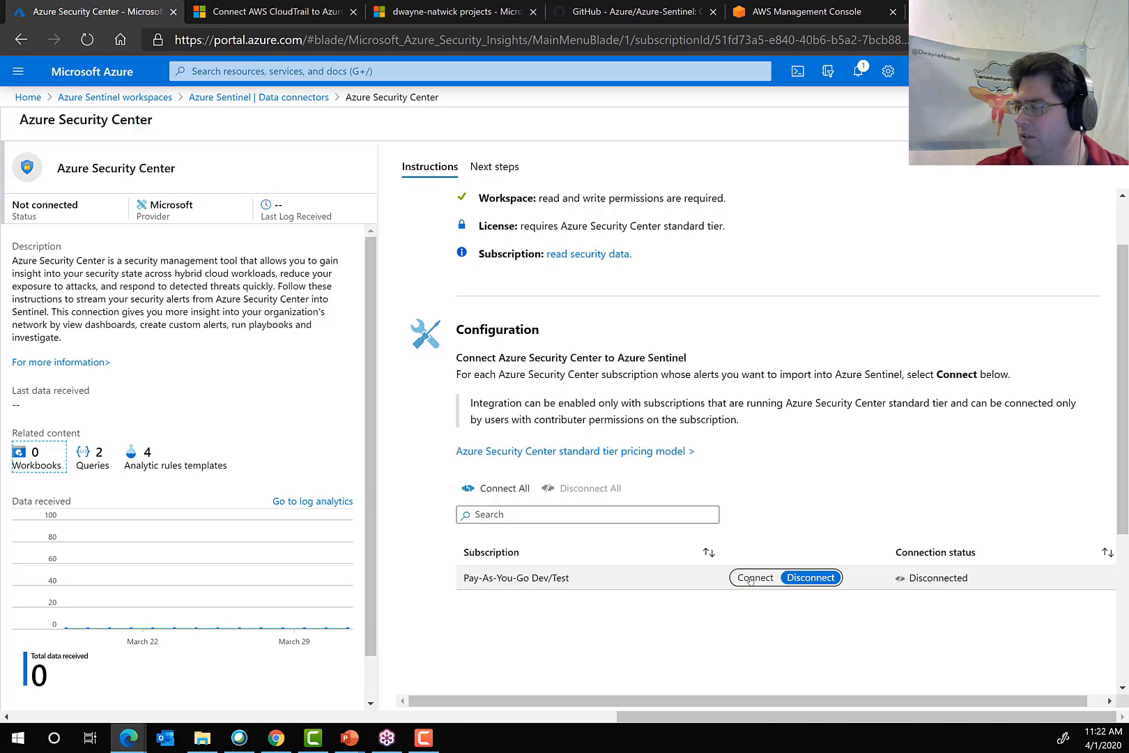
{"action": "left_click", "coordinate": [750, 580]}
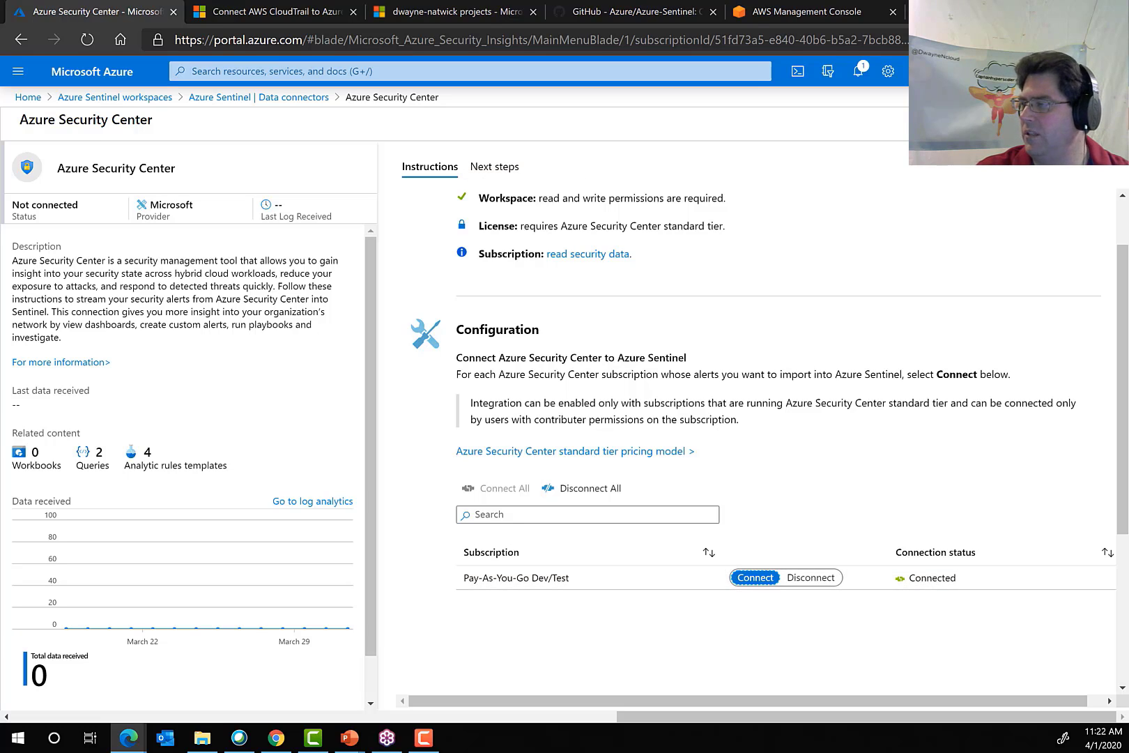
{"action": "left_click", "coordinate": [1110, 119]}
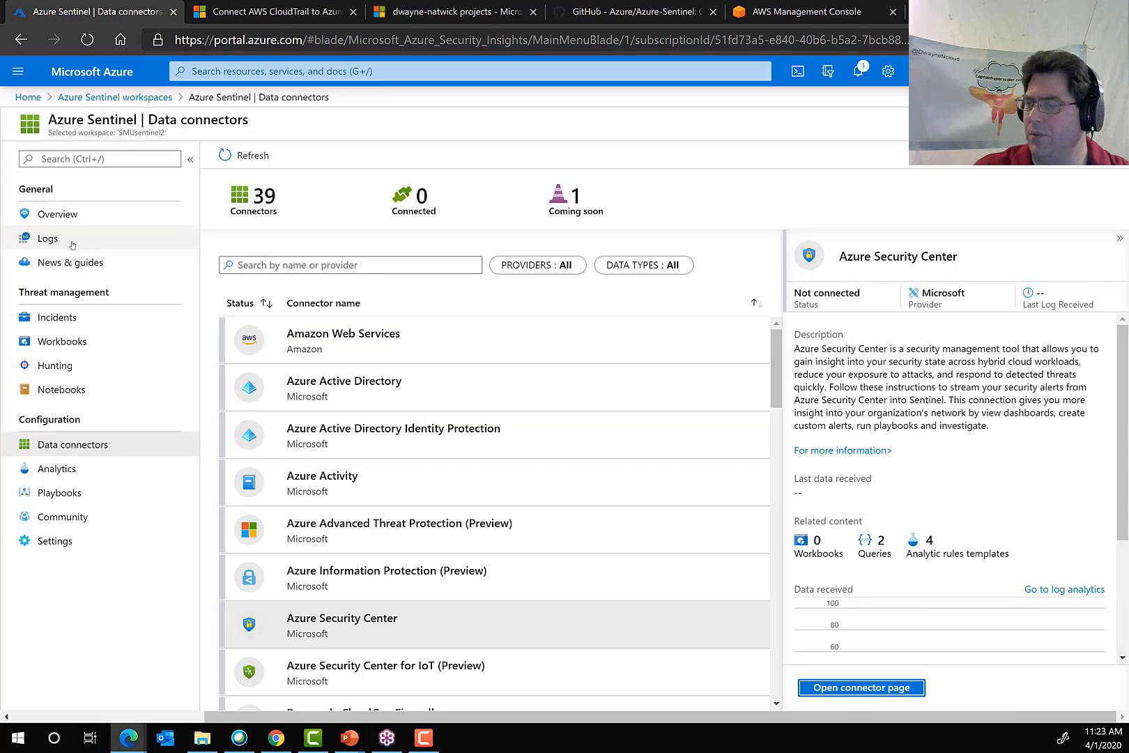
Check the Azure Sentinel overview for events, alerts and recent incidents.
{"action": "left_click", "coordinate": [53, 217]}
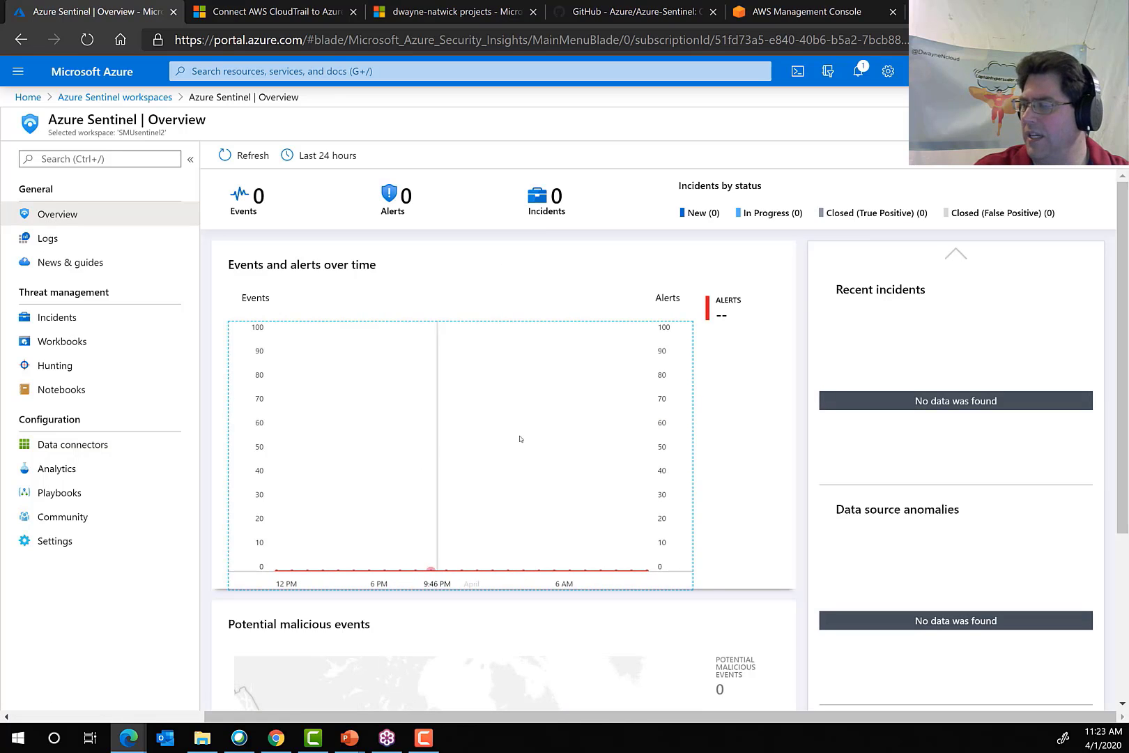
{"action": "scroll", "coordinate": [516, 460], "scroll_direction": "down", "scroll_amount": 3}
{"action": "scroll", "coordinate": [509, 453], "scroll_direction": "up", "scroll_amount": 3}
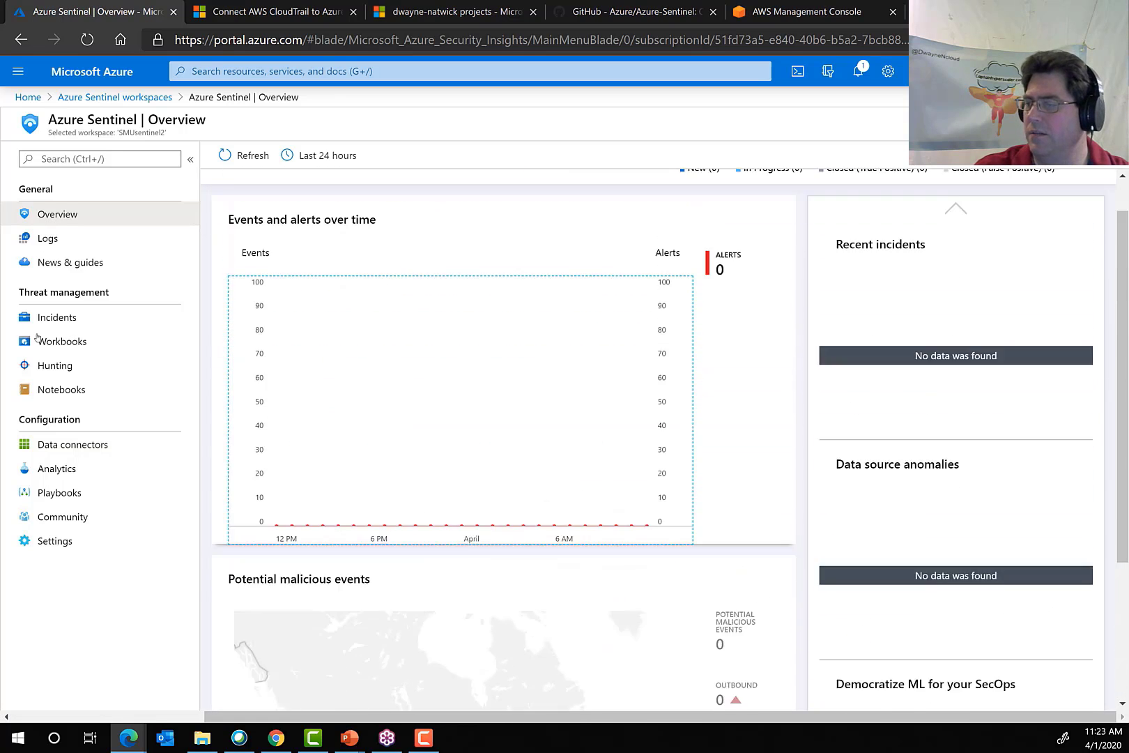
Return to the data connectors, check the Azure Security Center connector's status and browse the other available connectors.
{"action": "left_click", "coordinate": [66, 446]}
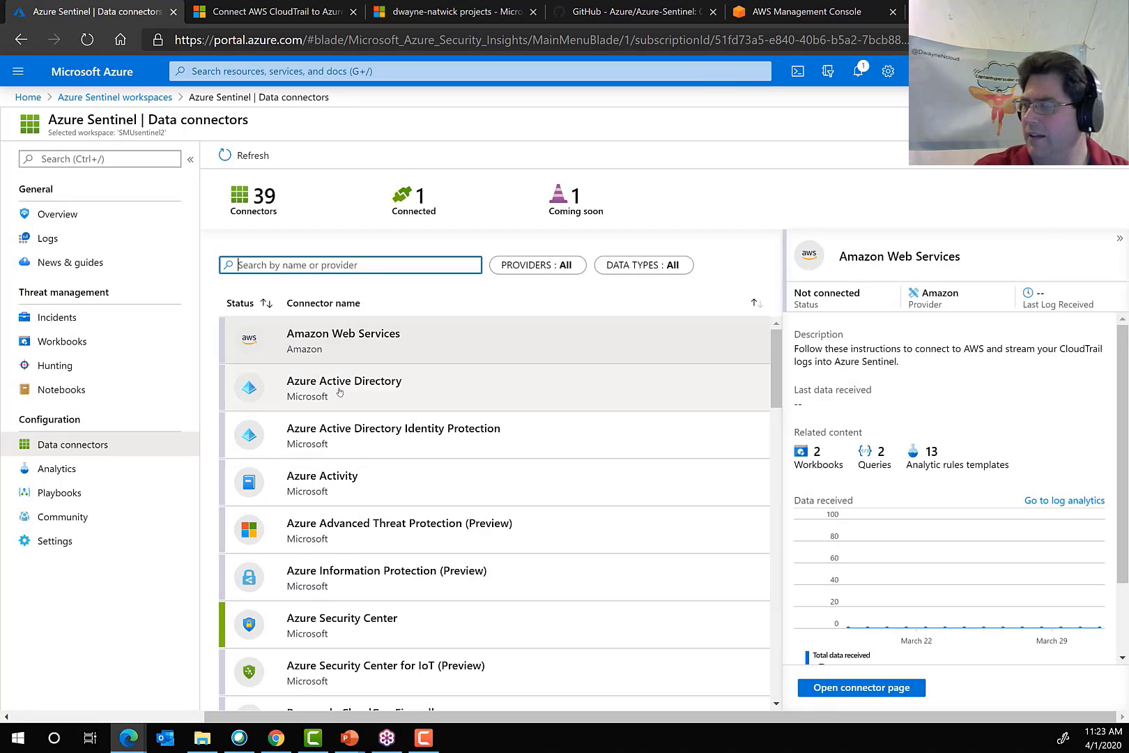
{"action": "left_click", "coordinate": [317, 338]}
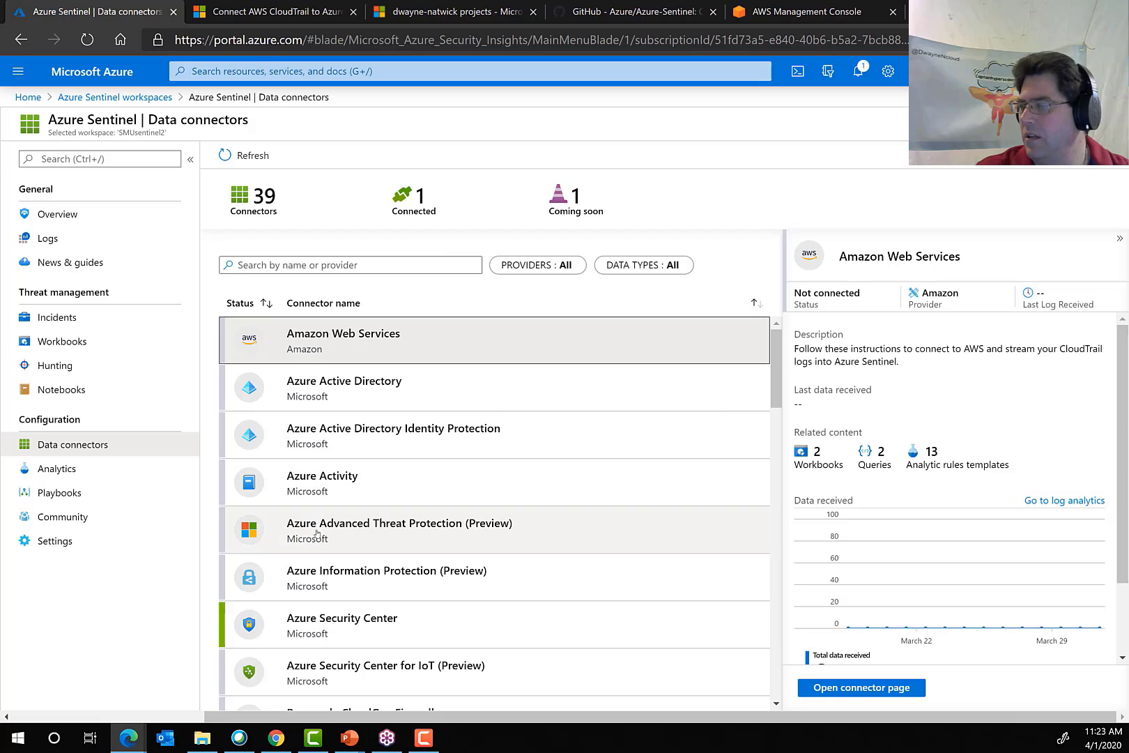
{"action": "left_click", "coordinate": [333, 623]}
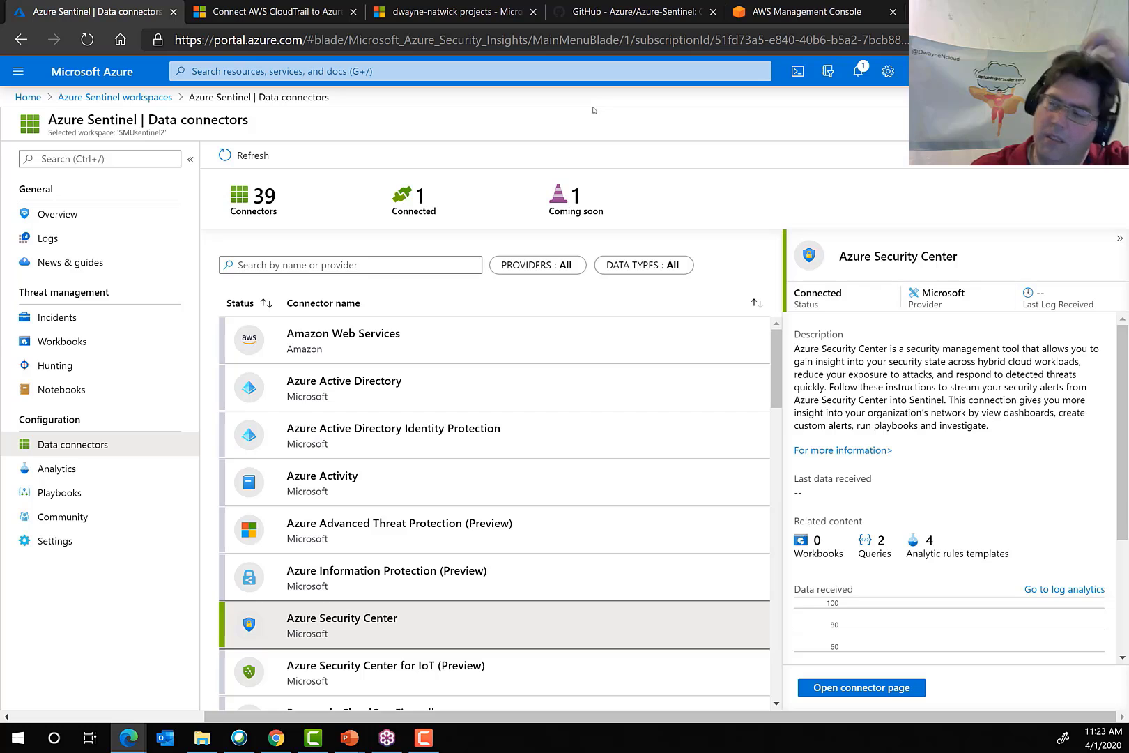
{"action": "scroll", "coordinate": [526, 604], "scroll_direction": "down", "scroll_amount": 3}
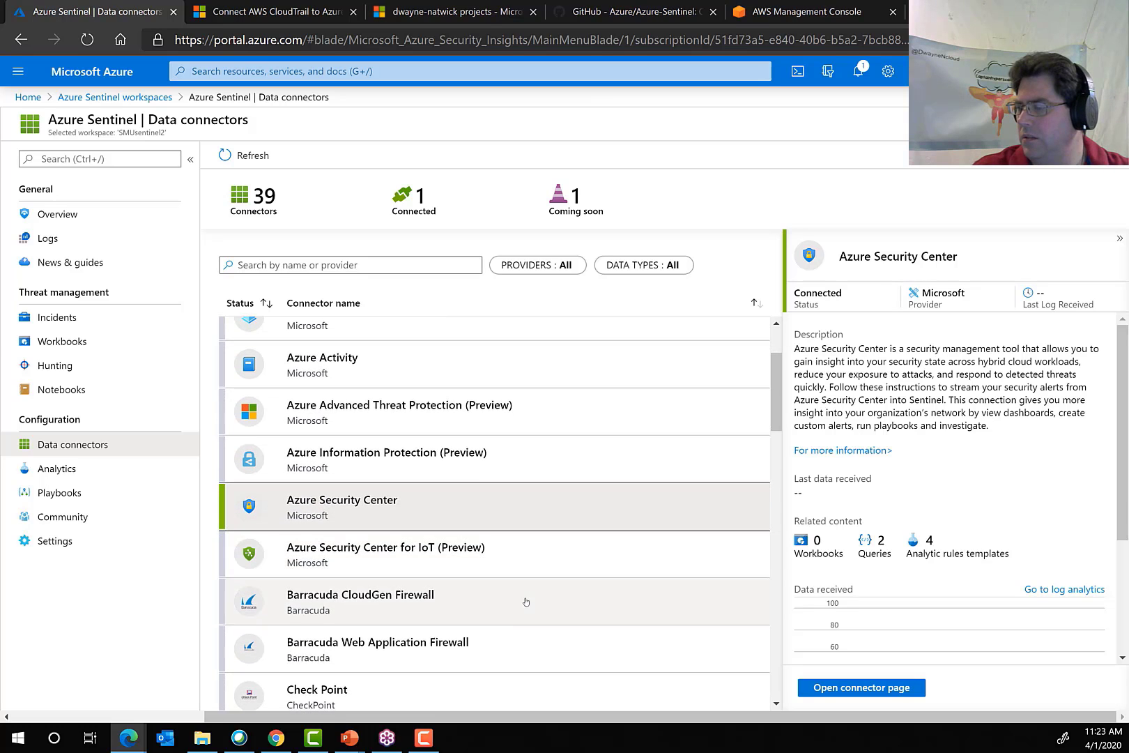
{"action": "scroll", "coordinate": [555, 644], "scroll_direction": "down", "scroll_amount": 9}
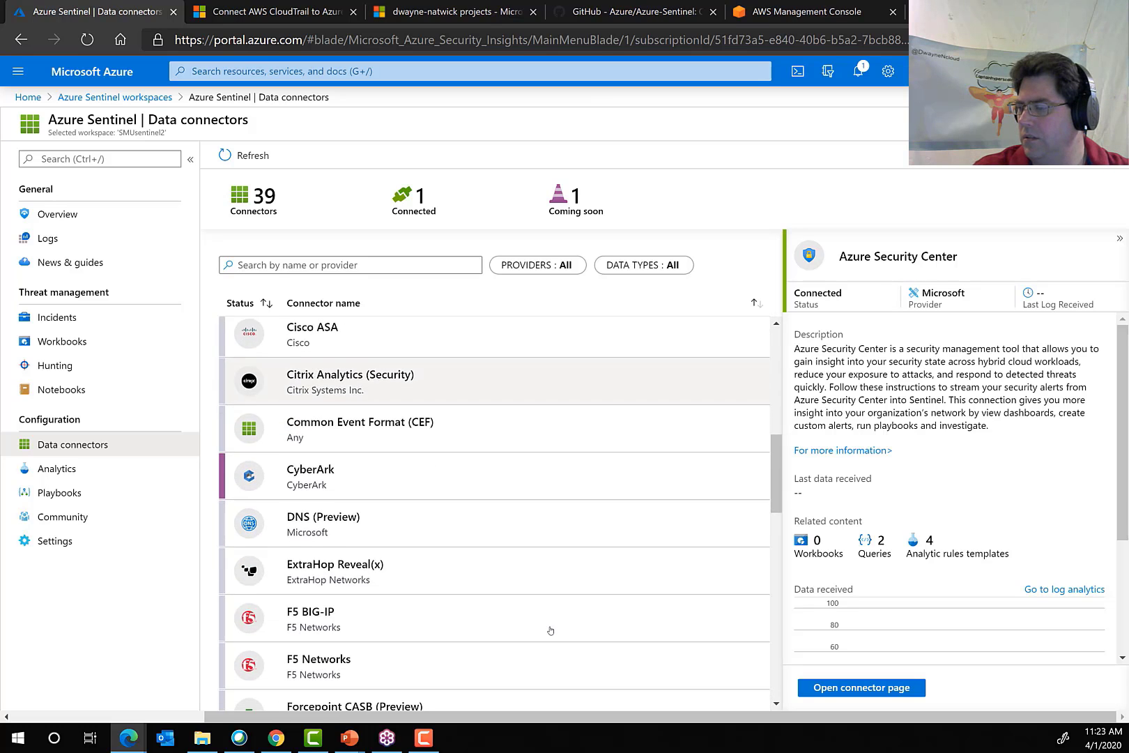
{"action": "scroll", "coordinate": [550, 629], "scroll_direction": "up", "scroll_amount": 10}
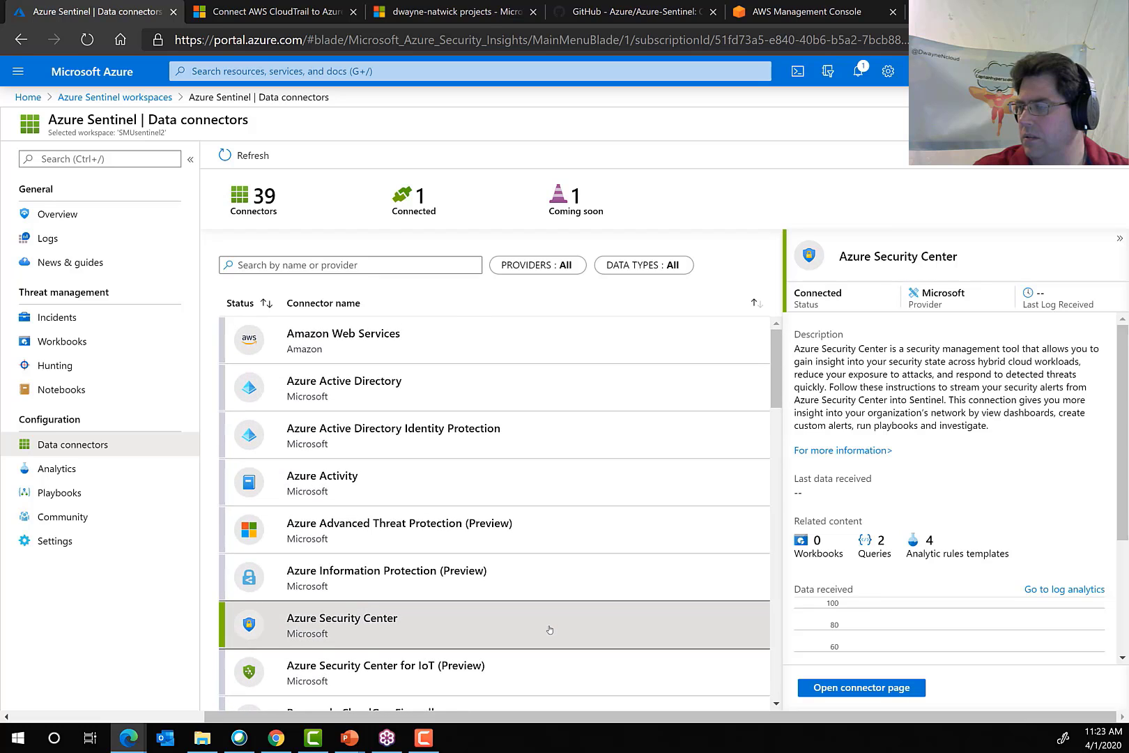
Open the Azure Security Center connector page and review its prerequisites and subscription connection settings.
{"action": "left_click", "coordinate": [868, 690]}
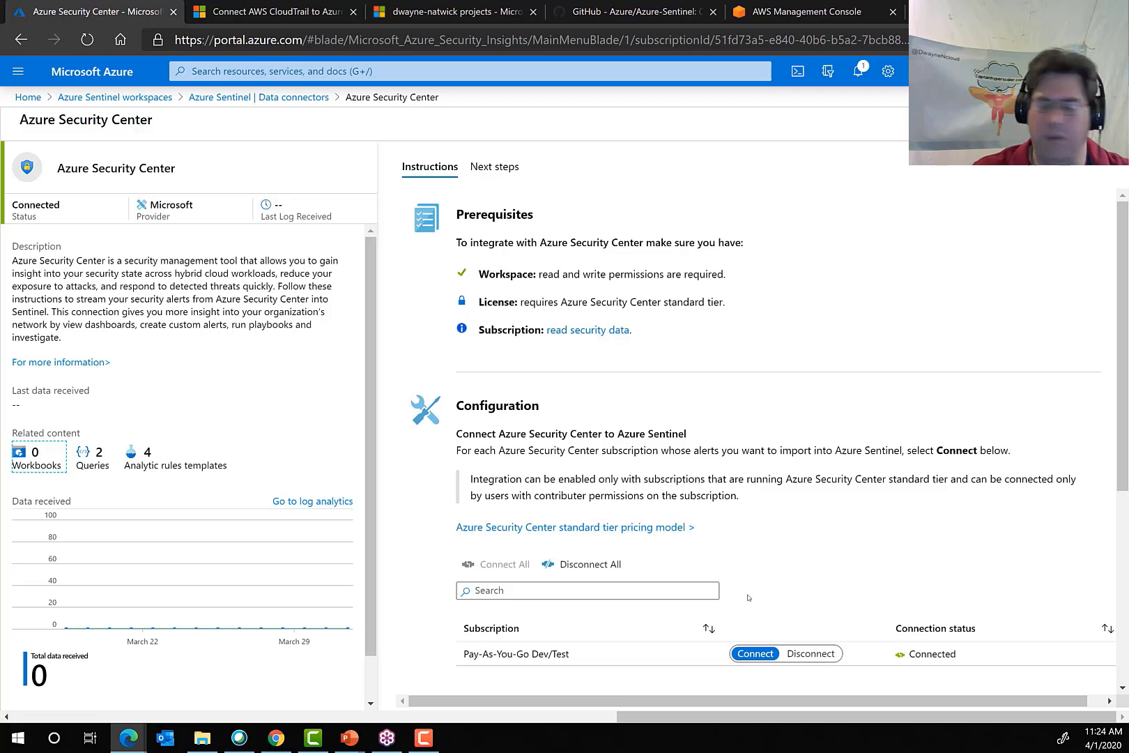
{"action": "scroll", "coordinate": [796, 542], "scroll_direction": "down", "scroll_amount": 3}
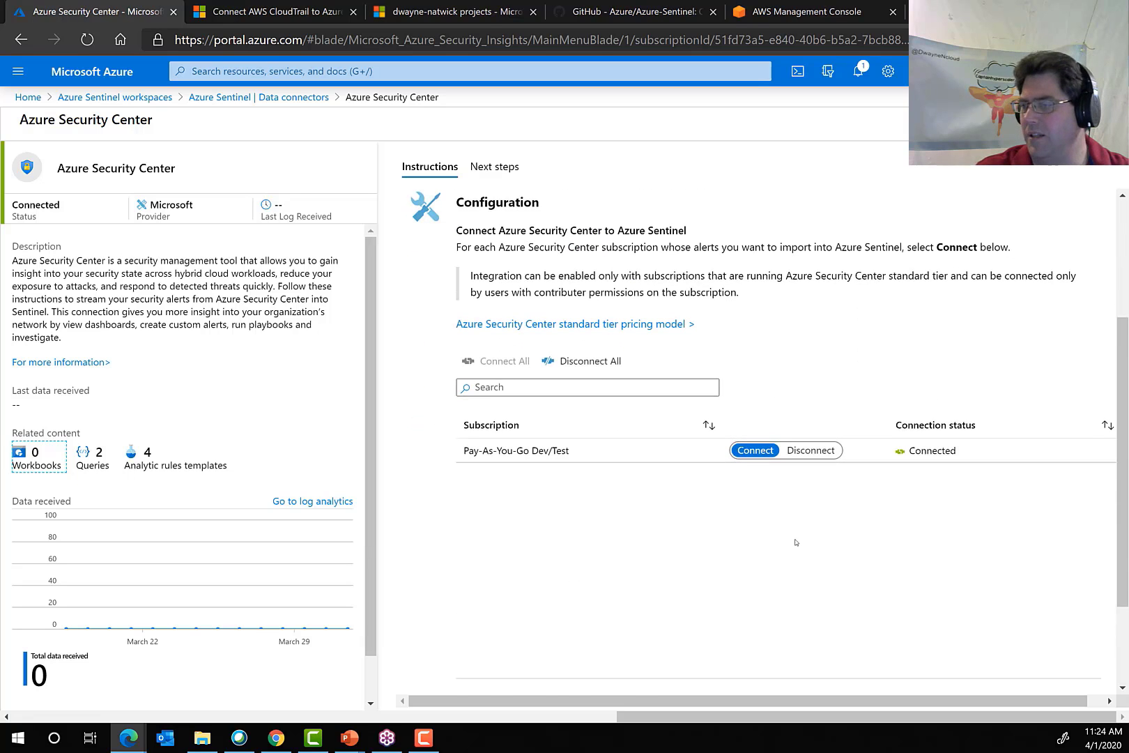
{"action": "scroll", "coordinate": [701, 568], "scroll_direction": "up", "scroll_amount": 3}
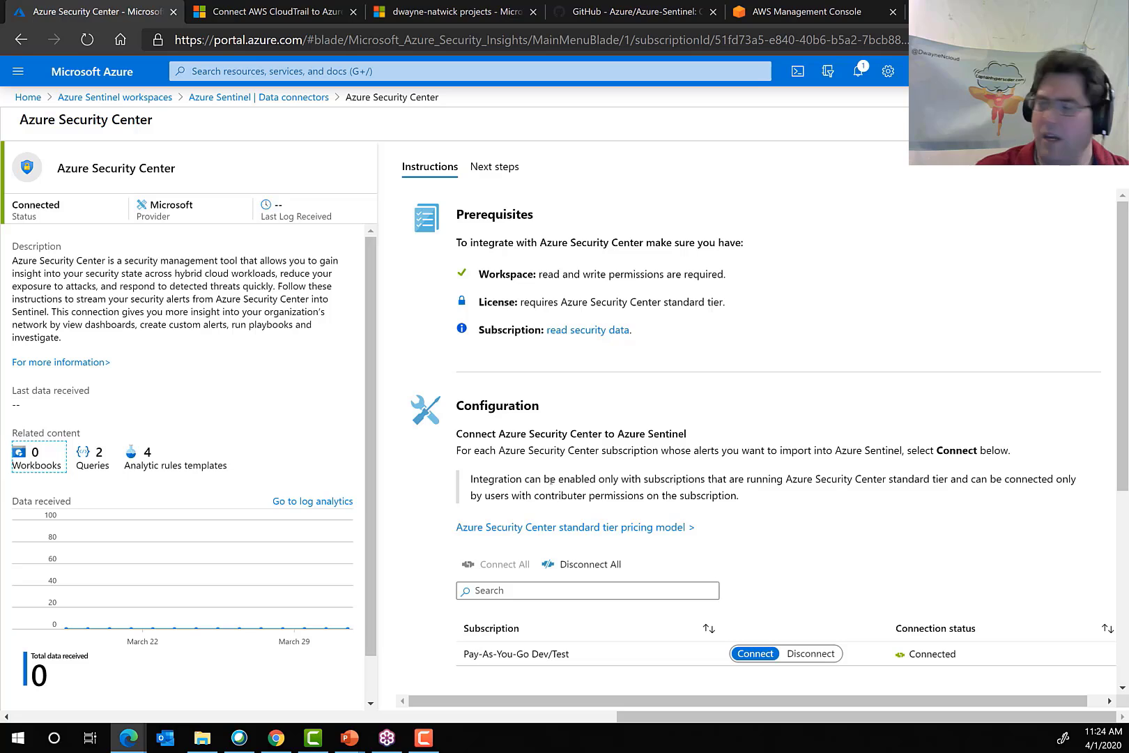
Go back to the Azure Sentinel workspaces and open the data connectors of the SMUsentinel2 workspace.
{"action": "left_click", "coordinate": [248, 98]}
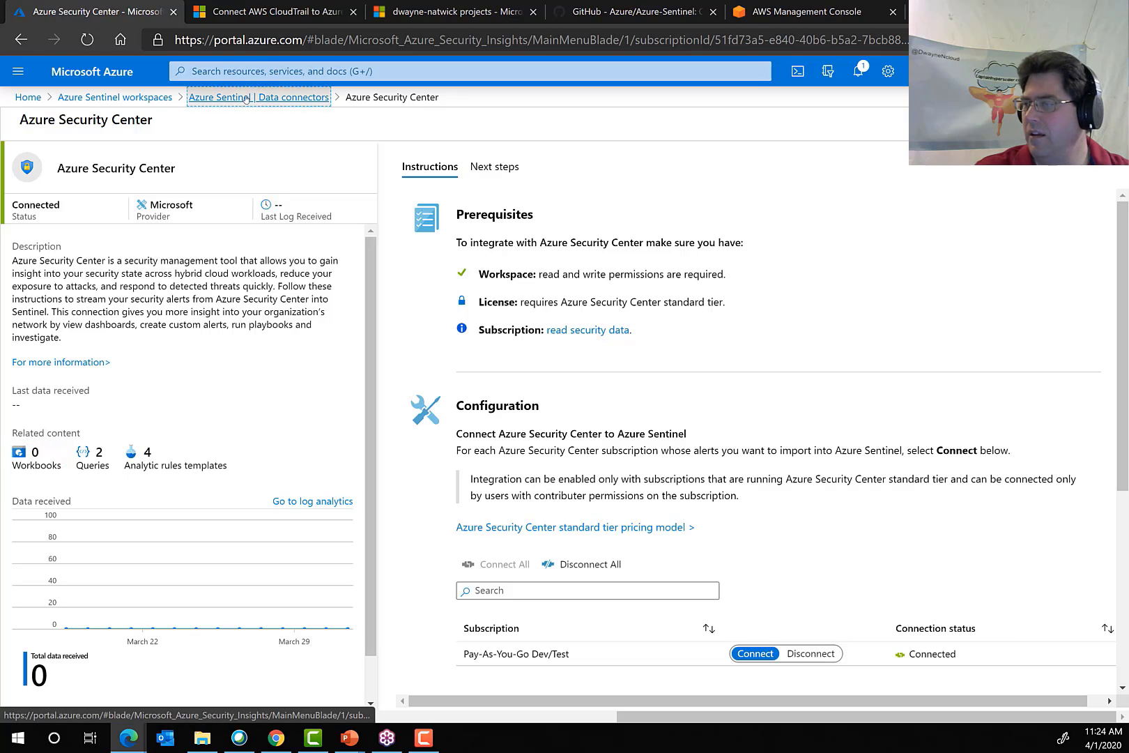
{"action": "left_click", "coordinate": [101, 99]}
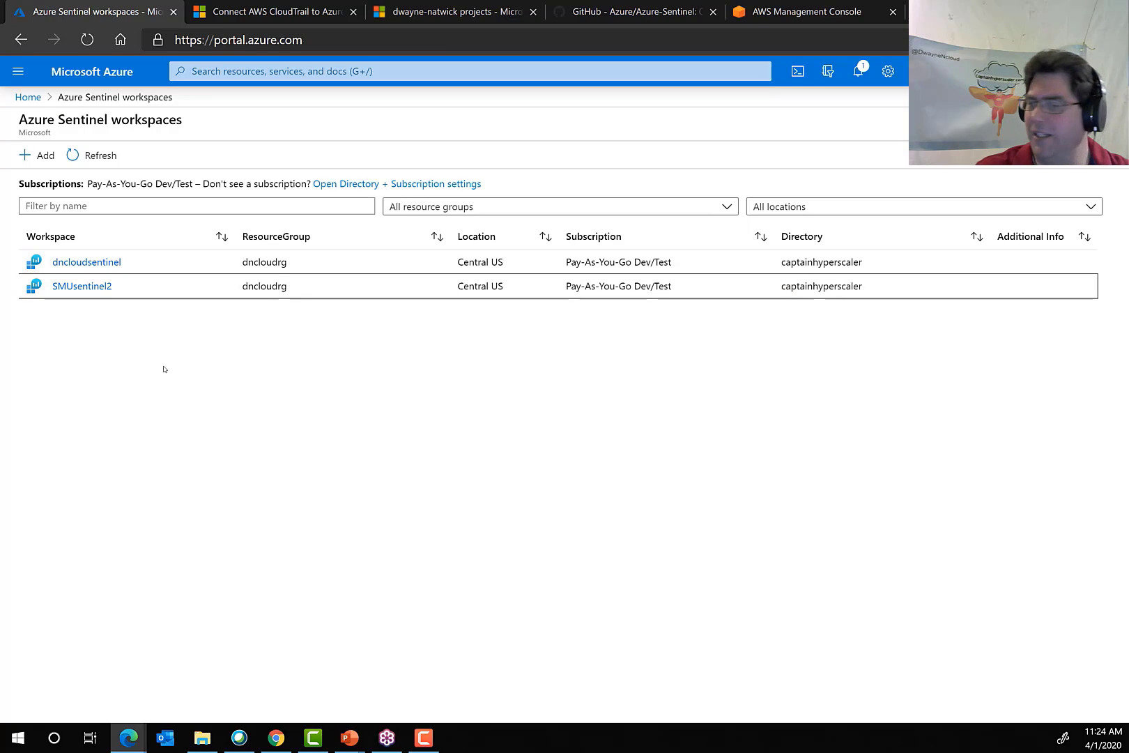
{"action": "left_click", "coordinate": [82, 286]}
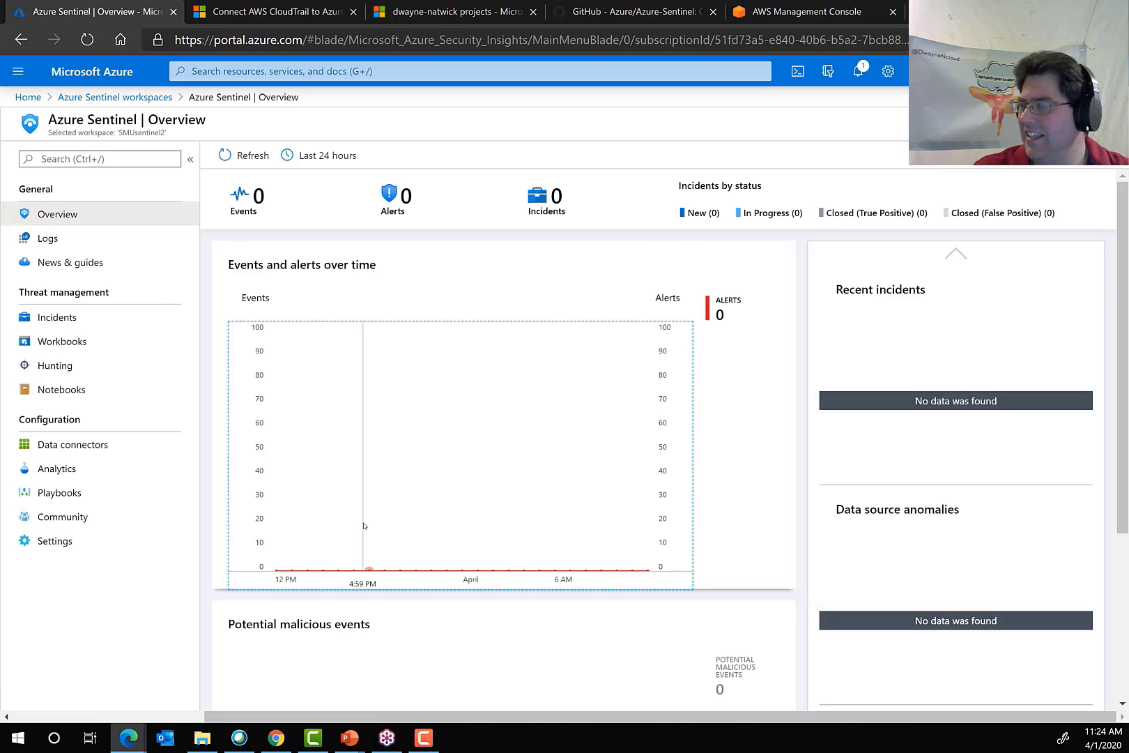
{"action": "left_click", "coordinate": [86, 451]}
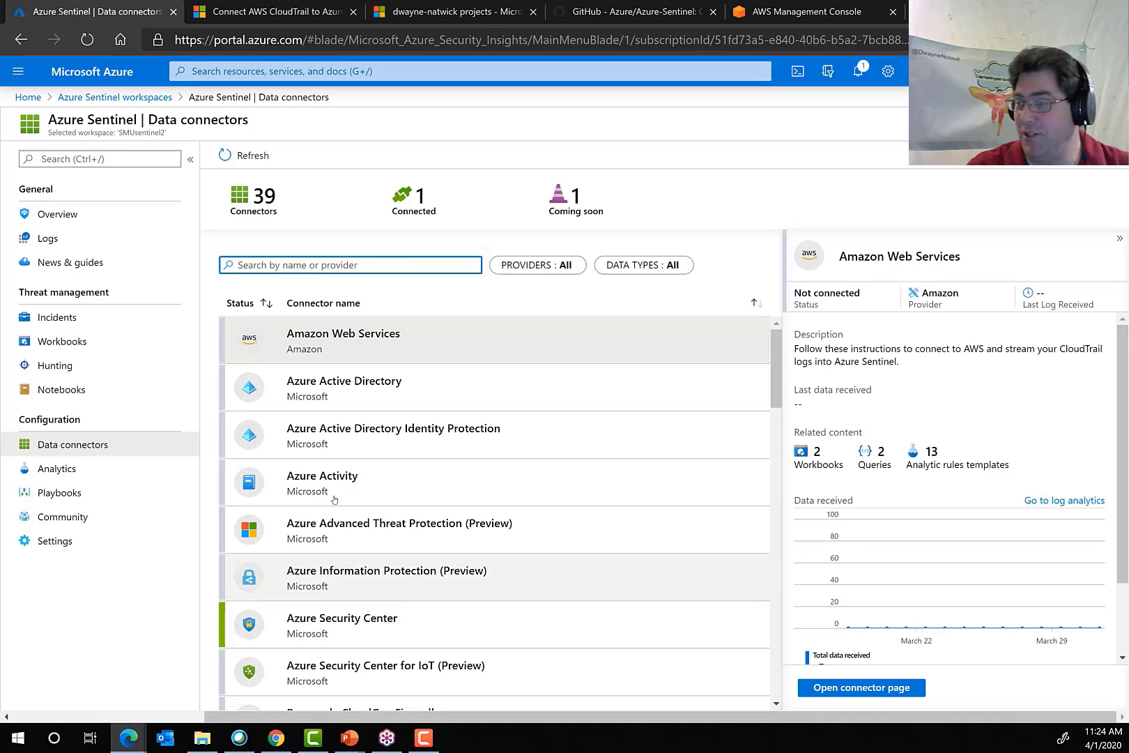
Open the Amazon Web Services connector page and review its prerequisites, account and external ID fields, and role settings.
{"action": "left_click", "coordinate": [342, 350]}
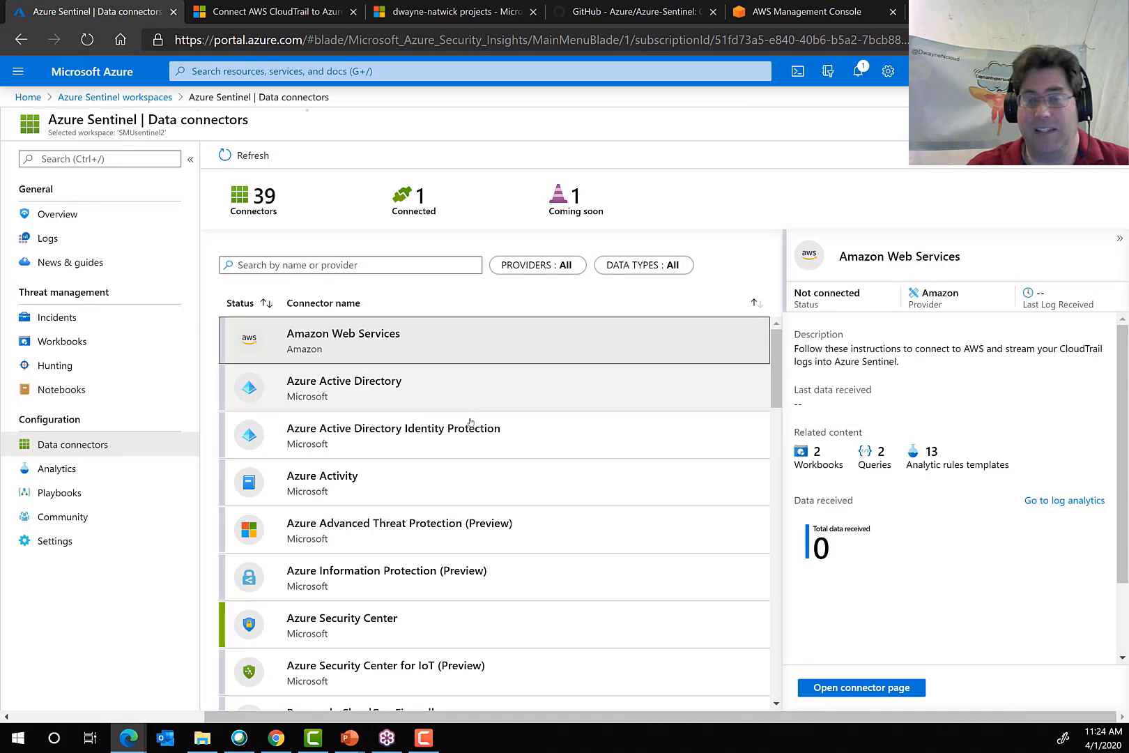
{"action": "left_click", "coordinate": [857, 687]}
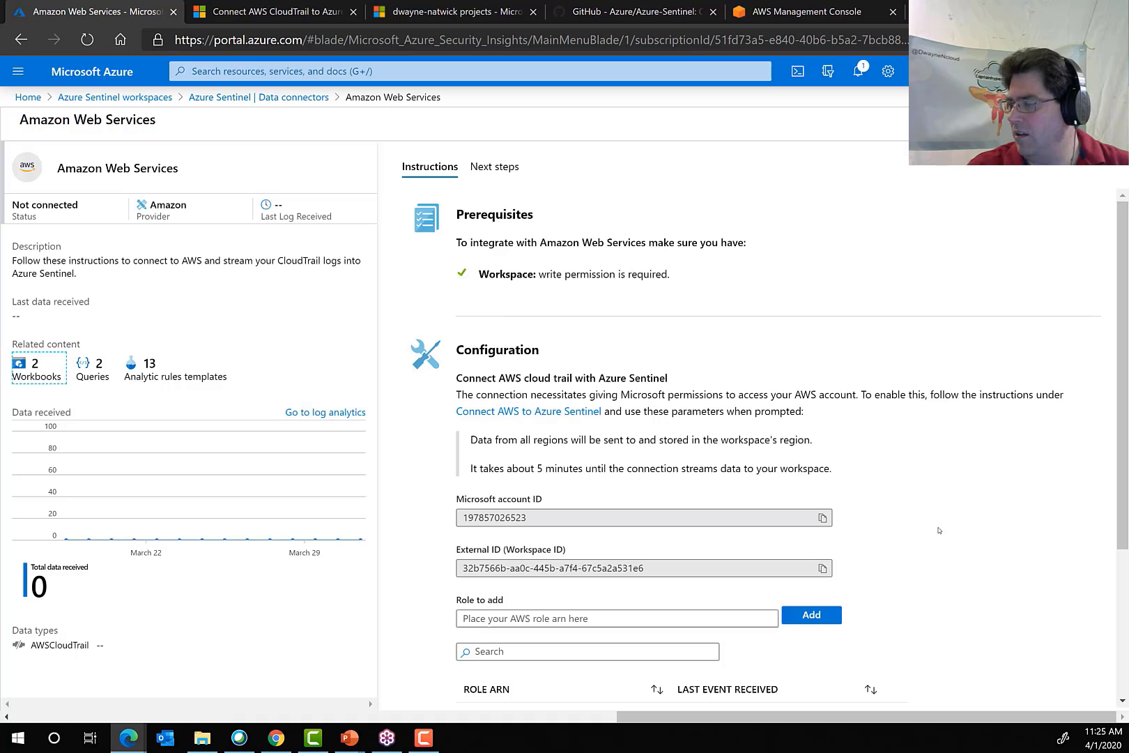
{"action": "scroll", "coordinate": [904, 543], "scroll_direction": "down", "scroll_amount": 2}
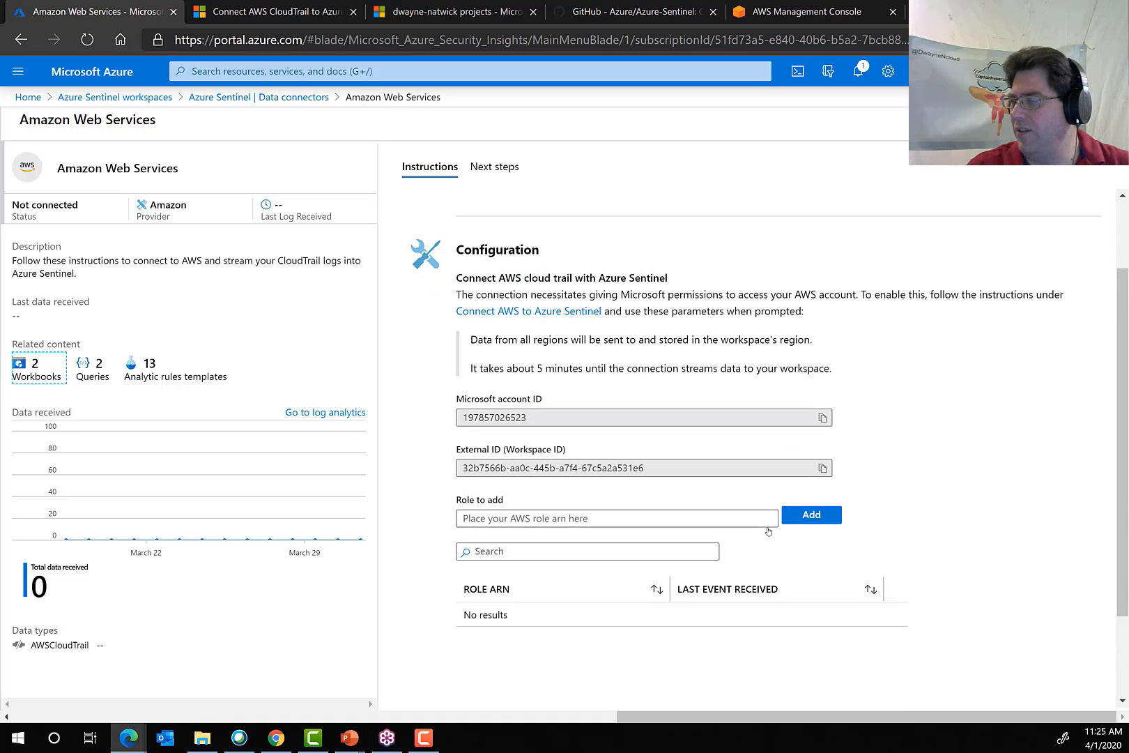
{"action": "scroll", "coordinate": [522, 300], "scroll_direction": "up", "scroll_amount": 3}
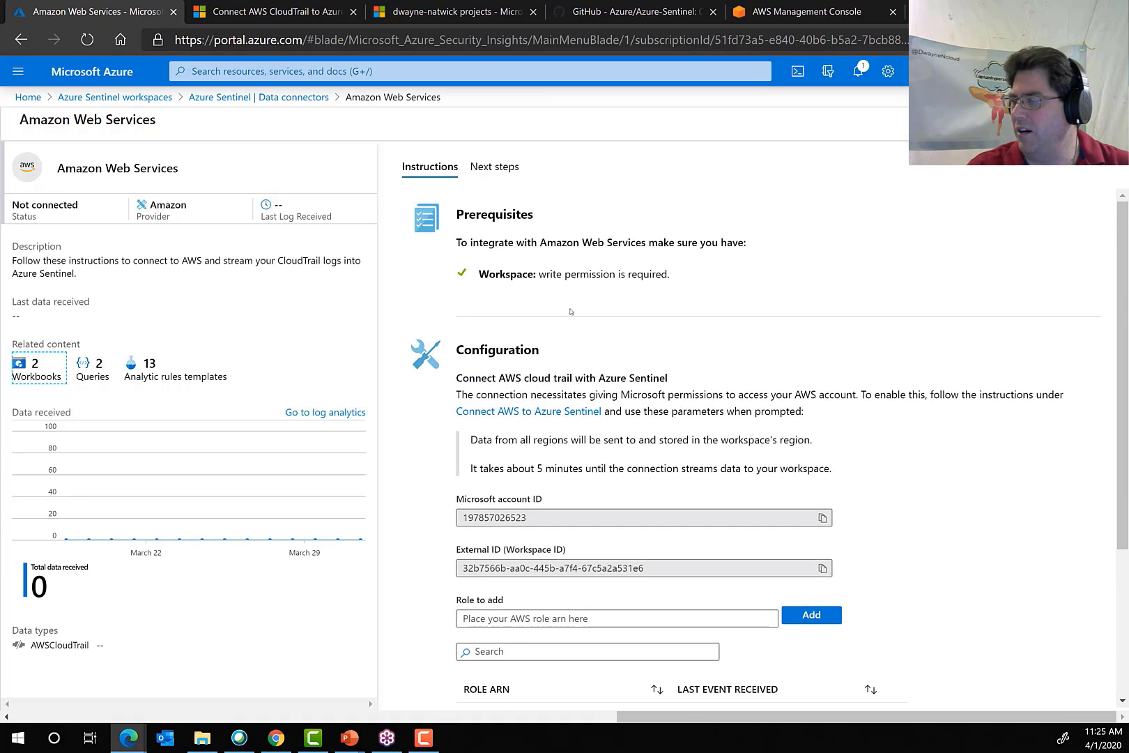
{"action": "scroll", "coordinate": [592, 390], "scroll_direction": "down", "scroll_amount": 1}
{"action": "scroll", "coordinate": [598, 411], "scroll_direction": "down", "scroll_amount": 3}
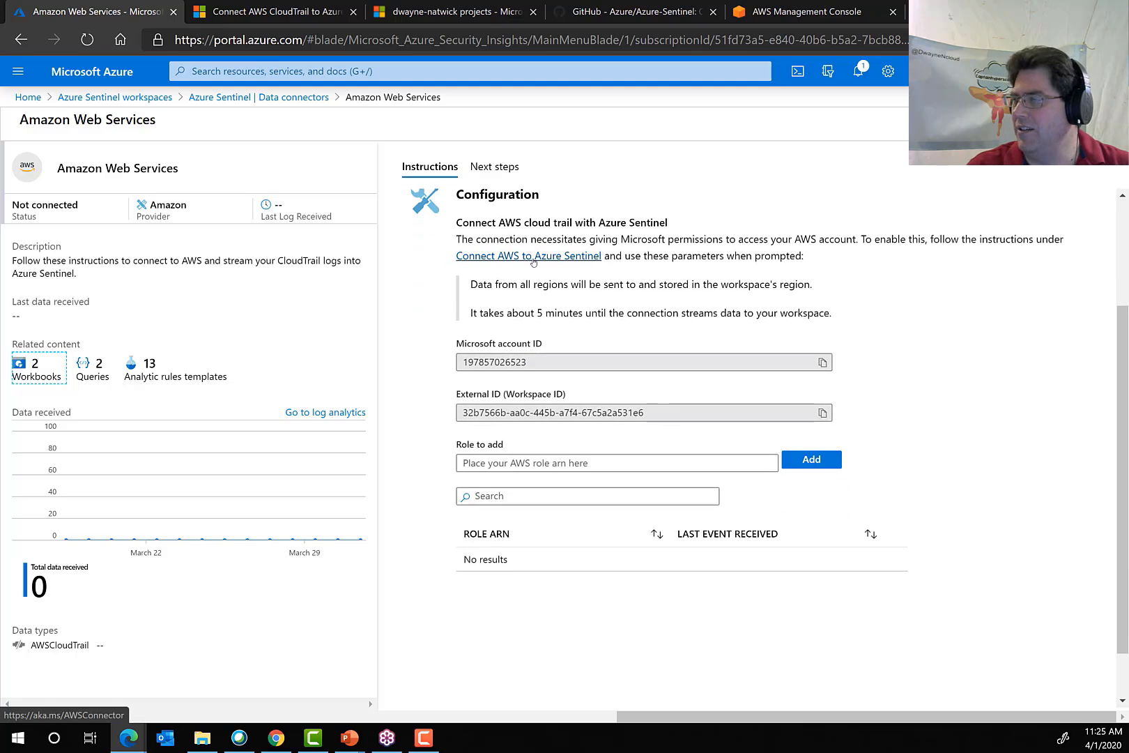
Read the Microsoft documentation on connecting AWS CloudTrail, covering the IAM, Create role and Another AWS account steps.
{"action": "left_click", "coordinate": [246, 11]}
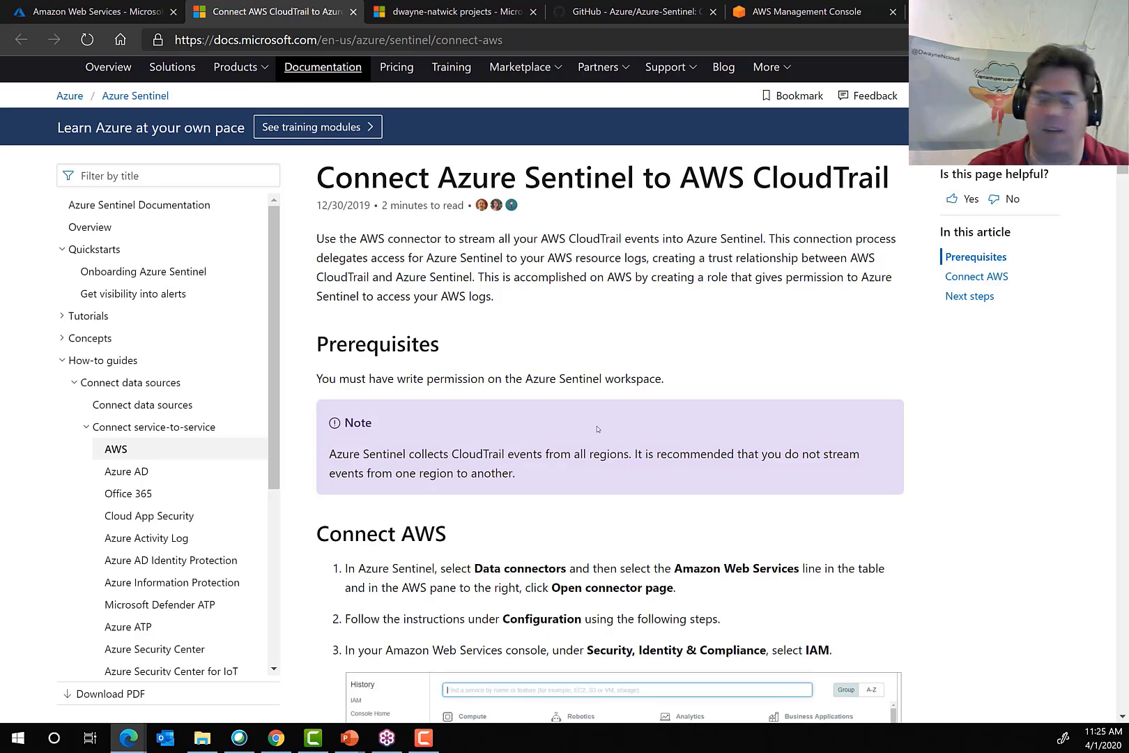
{"action": "scroll", "coordinate": [577, 390], "scroll_direction": "down", "scroll_amount": 7}
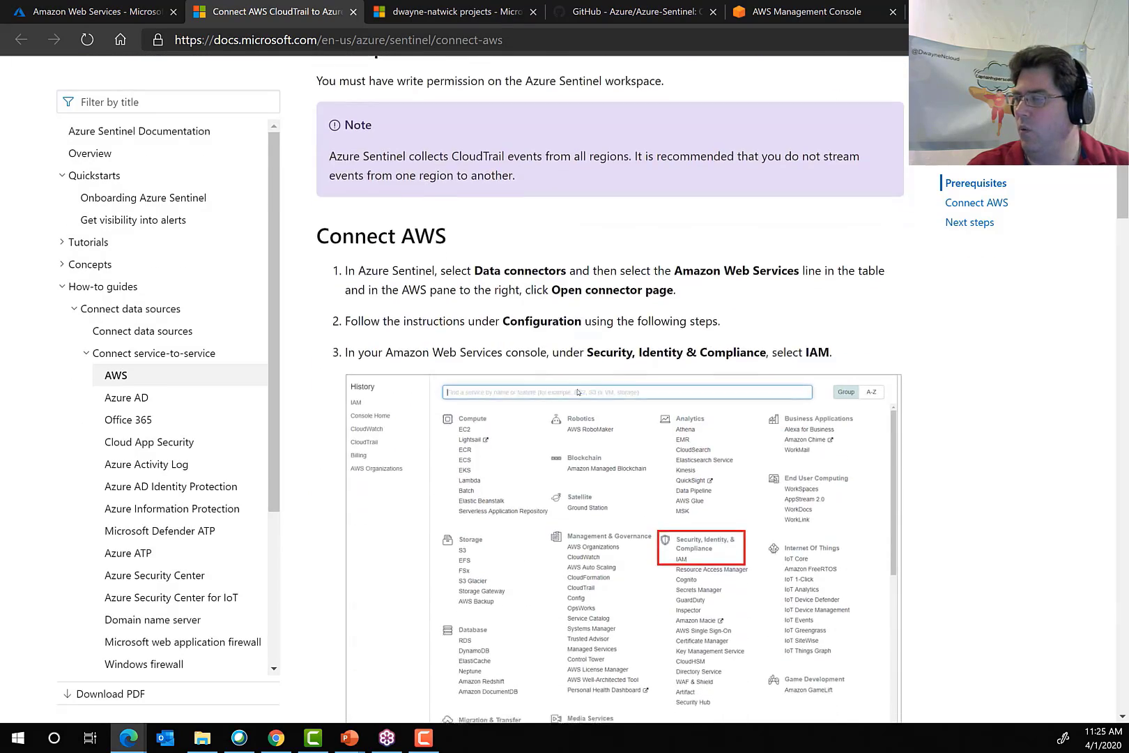
{"action": "scroll", "coordinate": [619, 530], "scroll_direction": "down", "scroll_amount": 9}
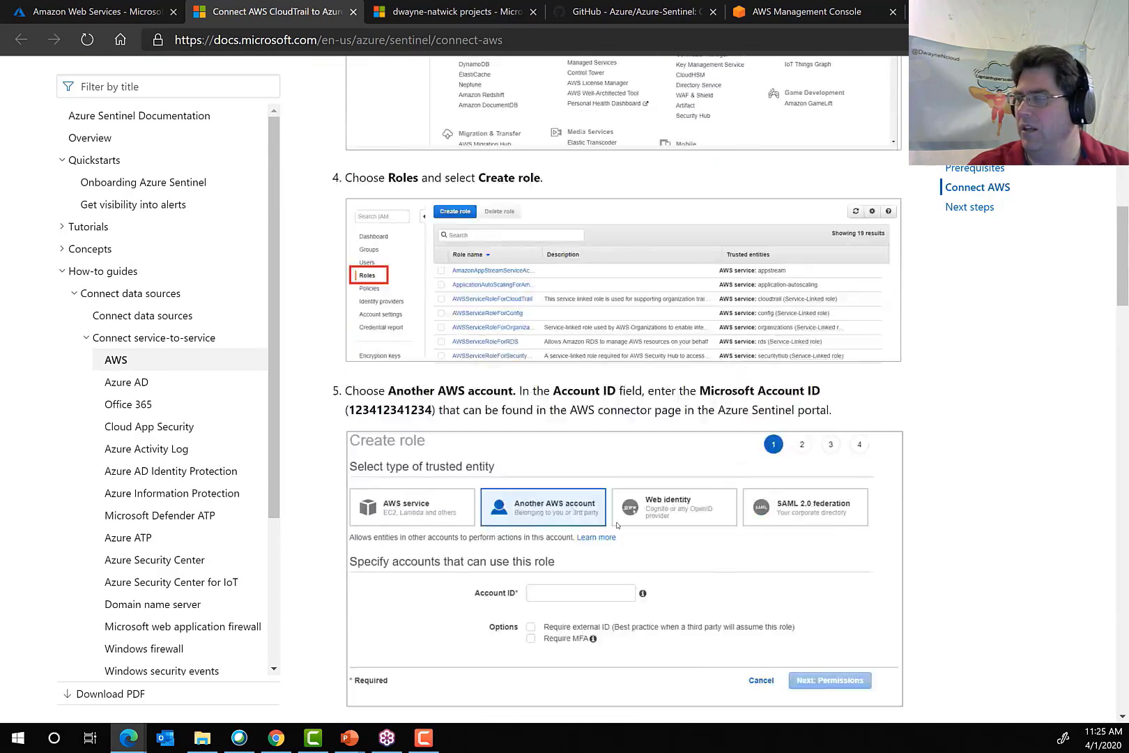
{"action": "scroll", "coordinate": [617, 521], "scroll_direction": "up", "scroll_amount": 11}
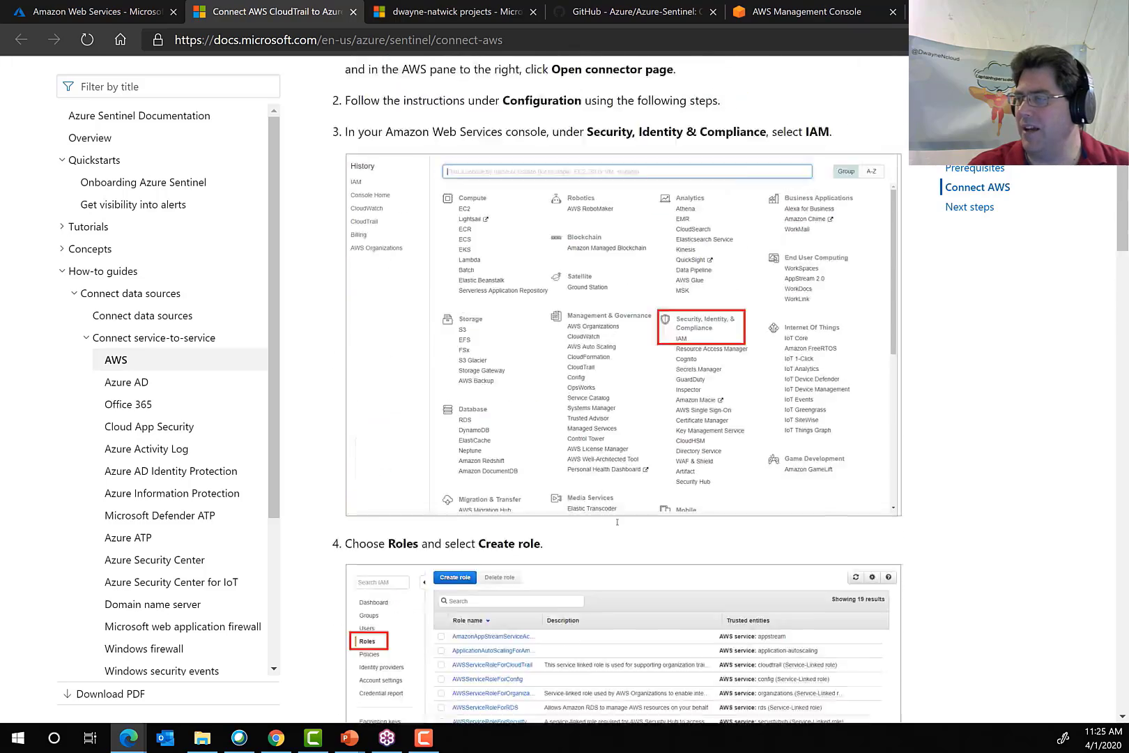
{"action": "scroll", "coordinate": [617, 524], "scroll_direction": "down", "scroll_amount": 3}
{"action": "scroll", "coordinate": [617, 524], "scroll_direction": "down", "scroll_amount": 5}
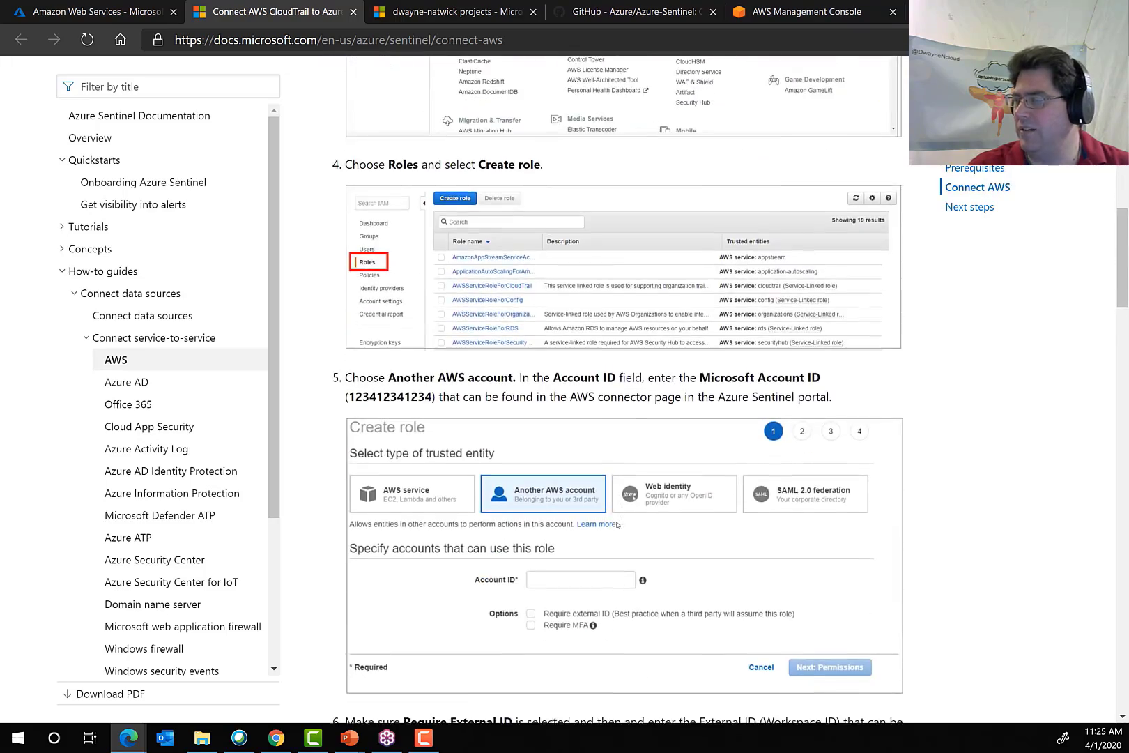
{"action": "scroll", "coordinate": [721, 545], "scroll_direction": "up", "scroll_amount": 6}
{"action": "scroll", "coordinate": [635, 548], "scroll_direction": "down", "scroll_amount": 4}
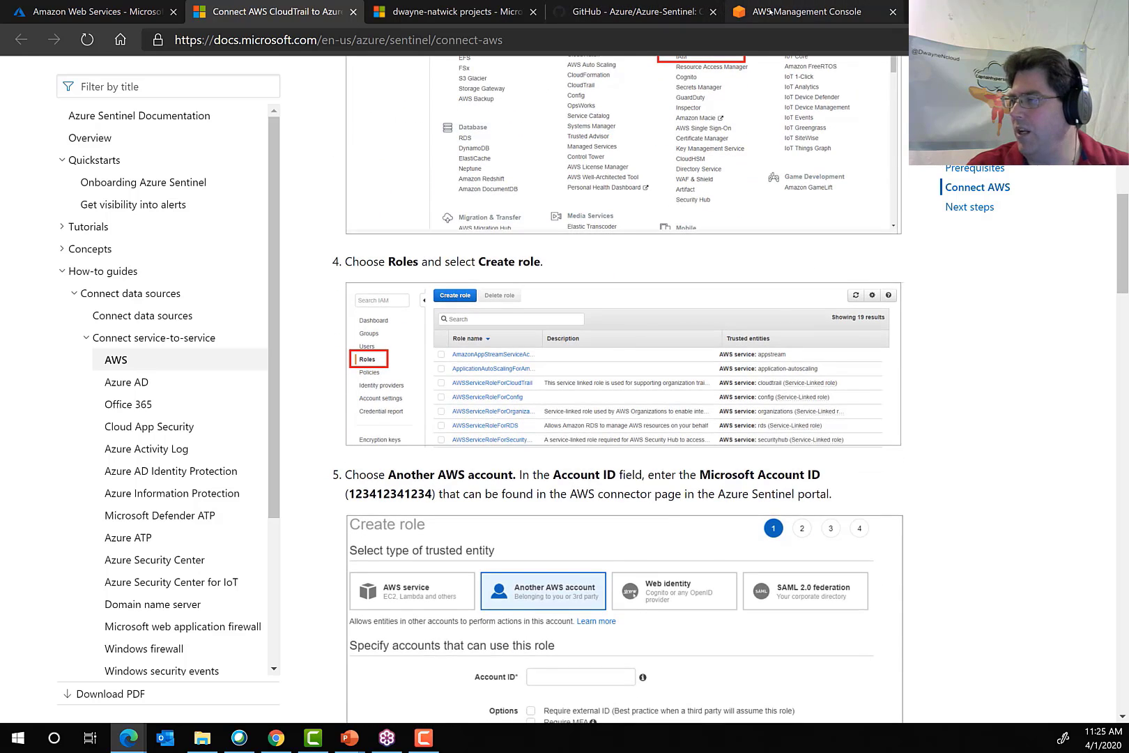
Switch to the AWS Management Console and open the list of roles in IAM.
{"action": "left_click", "coordinate": [769, 12]}
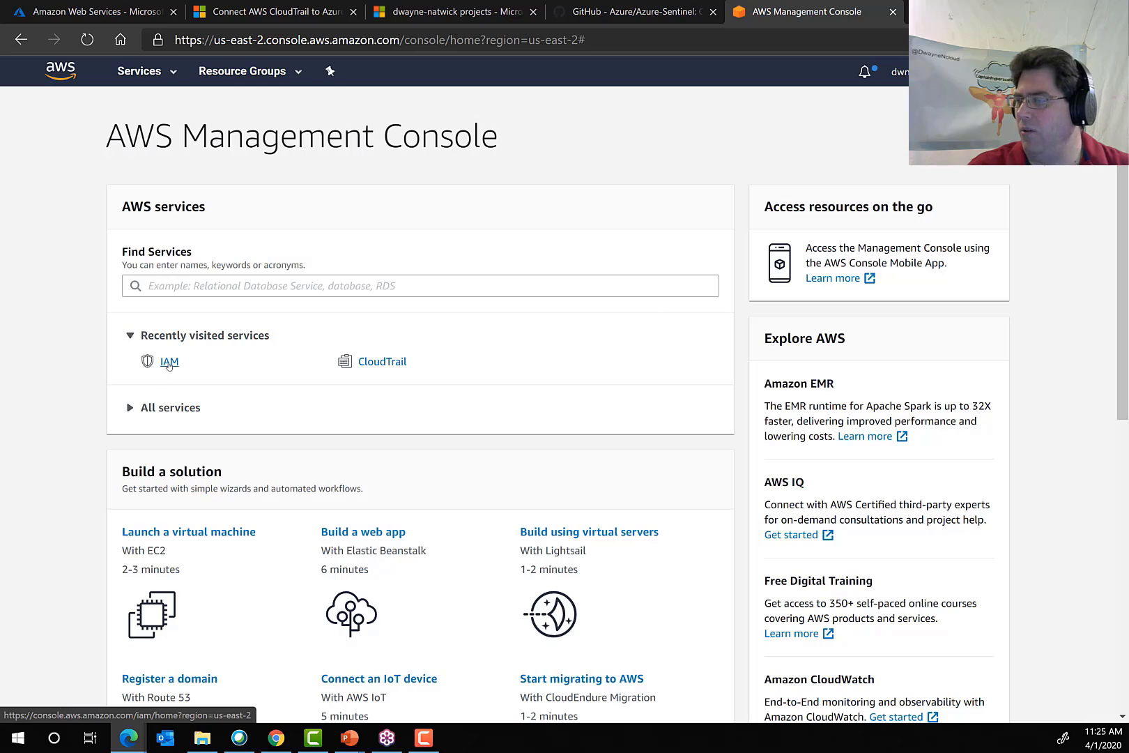
{"action": "left_click", "coordinate": [169, 362]}
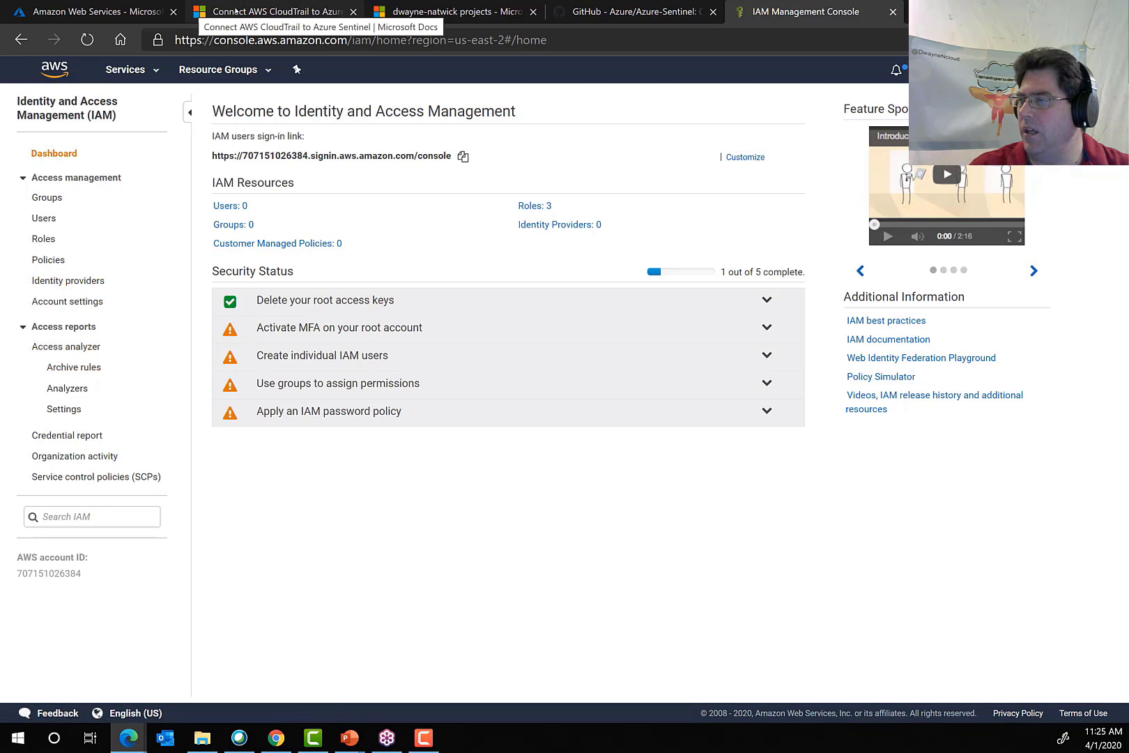
{"action": "left_click", "coordinate": [274, 11]}
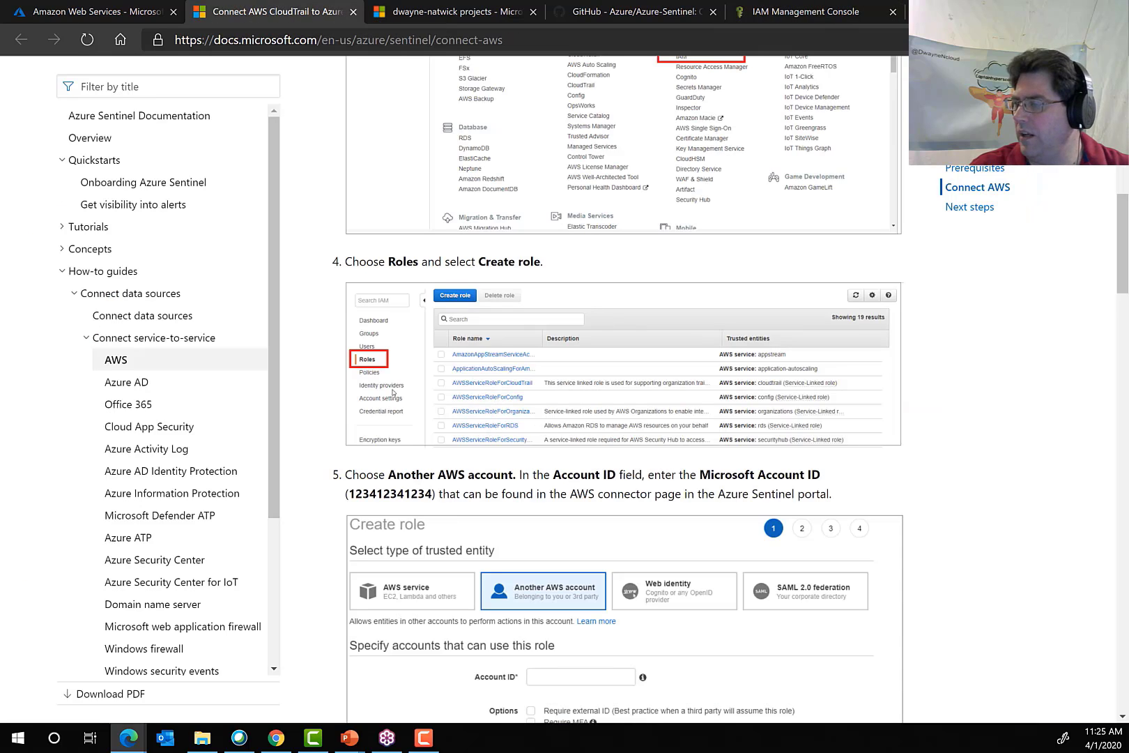
{"action": "left_click", "coordinate": [769, 25]}
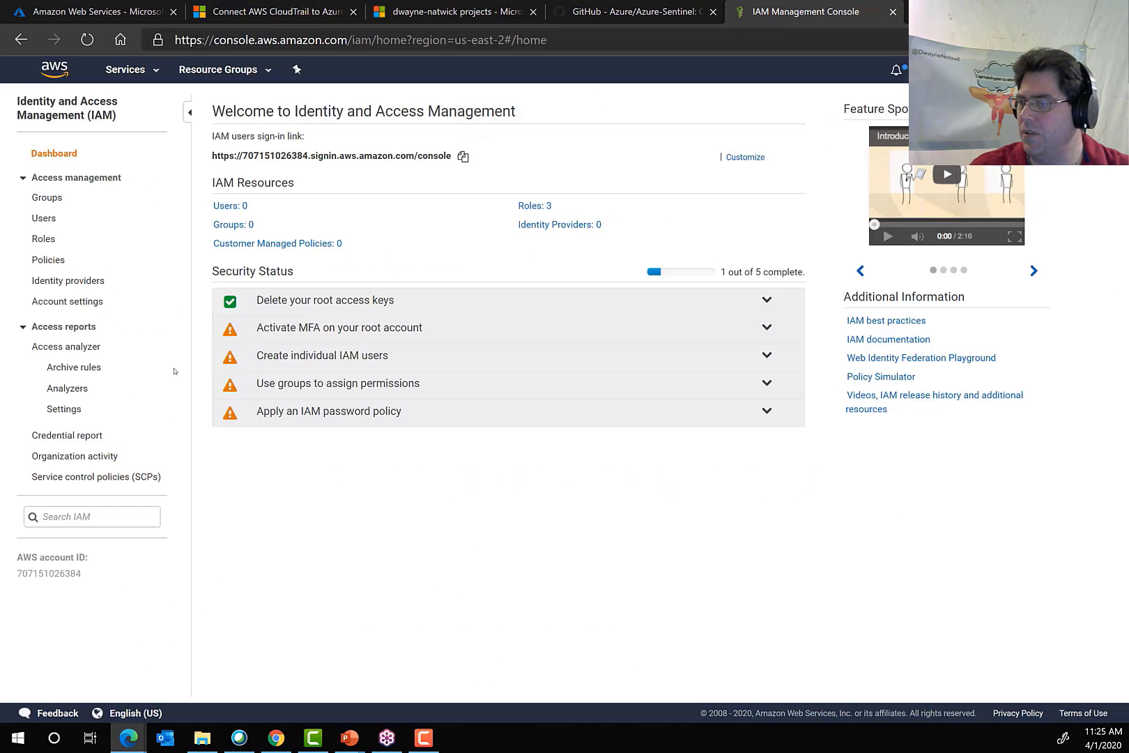
{"action": "left_click", "coordinate": [44, 240]}
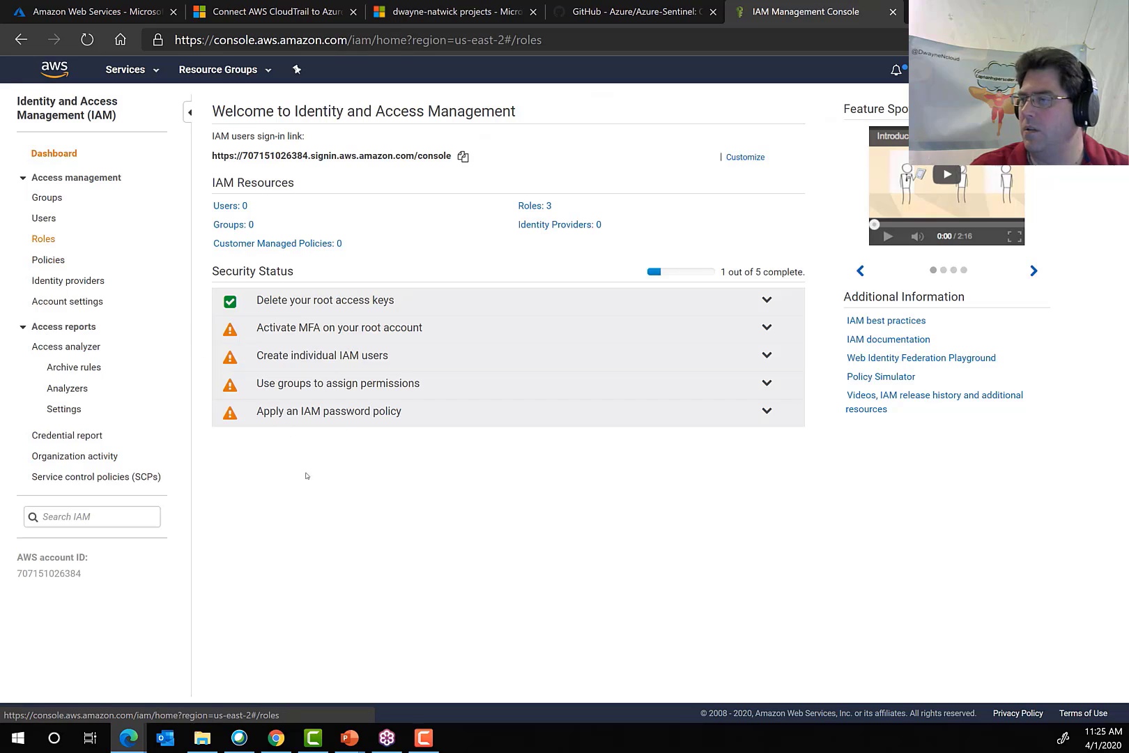
{"action": "scroll", "coordinate": [310, 439], "scroll_direction": "down", "scroll_amount": 3}
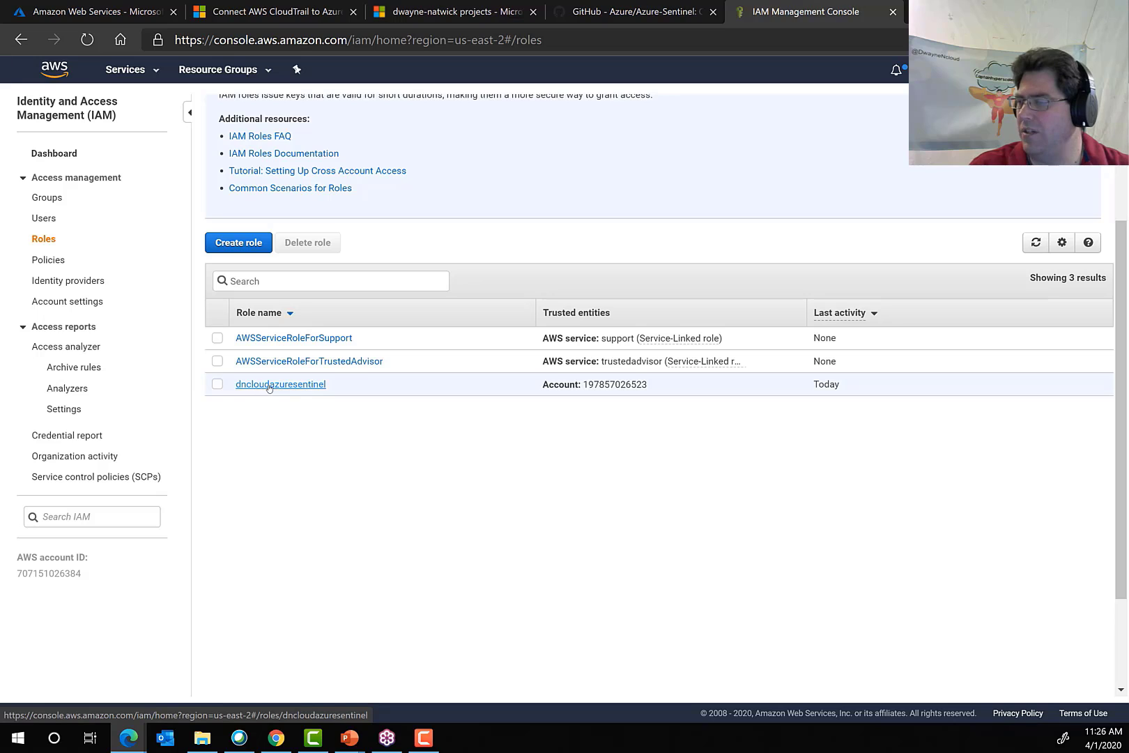
Start a new role for Another AWS account and fill in its account ID with the Microsoft account ID from the Sentinel connector page.
{"action": "left_click", "coordinate": [235, 244]}
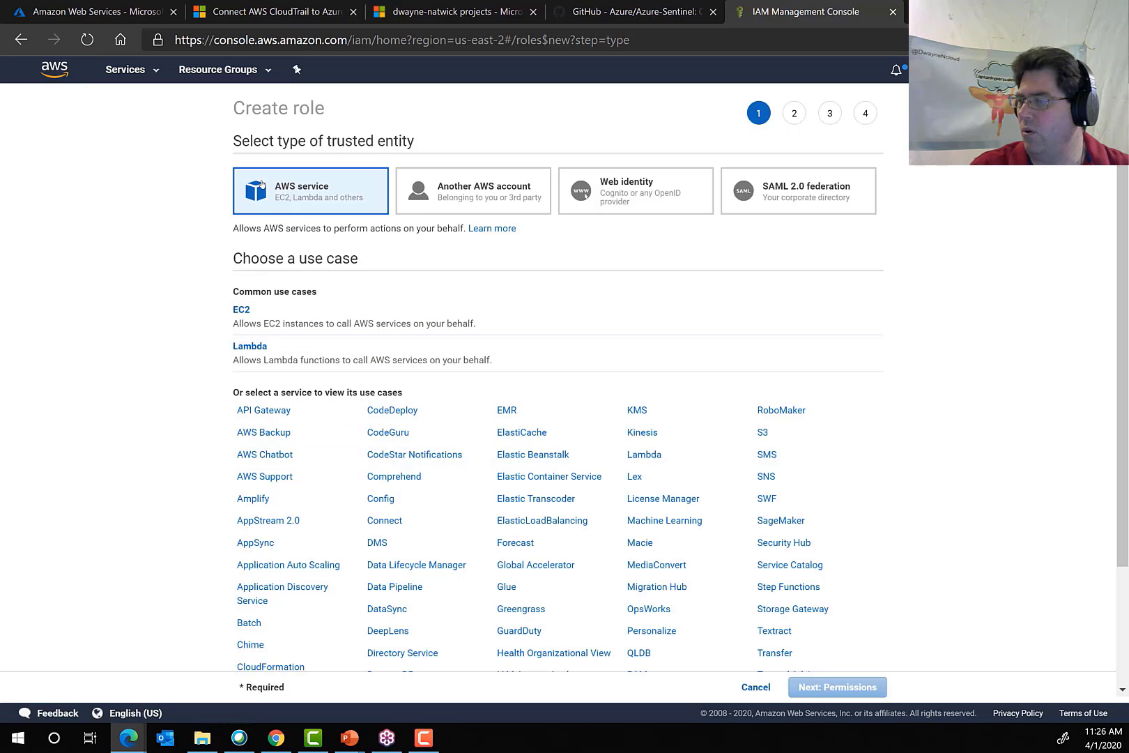
{"action": "left_click", "coordinate": [470, 198]}
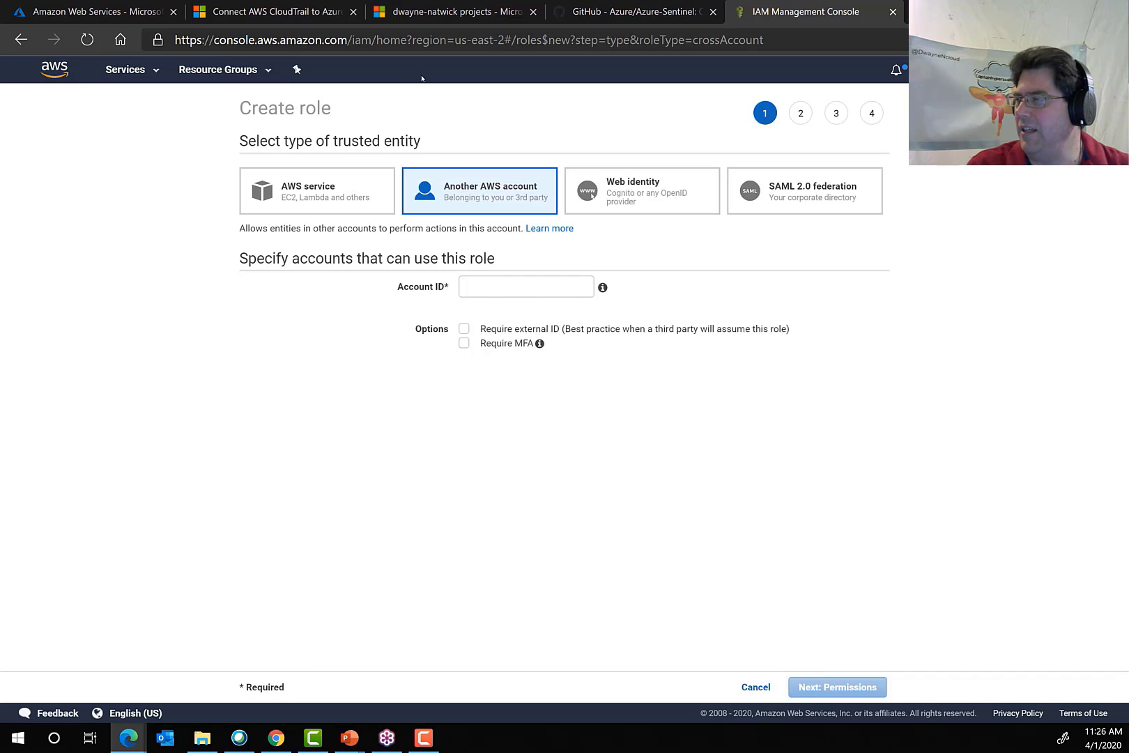
{"action": "left_click", "coordinate": [79, 12]}
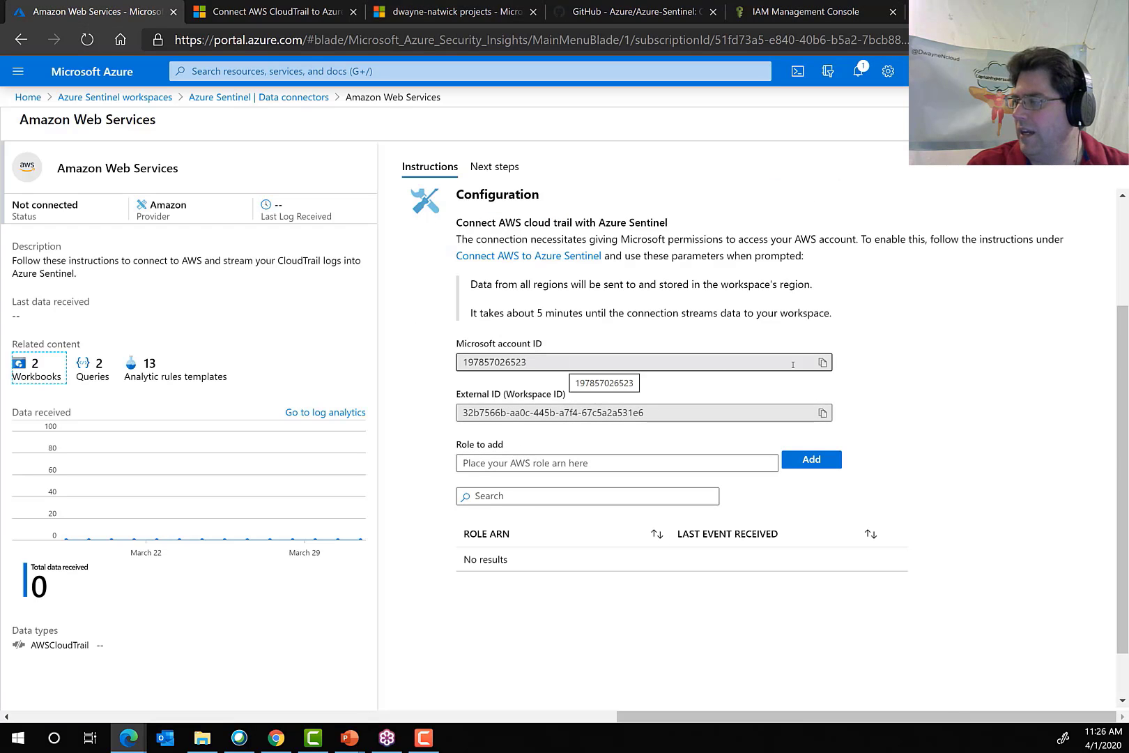
{"action": "left_click", "coordinate": [823, 362]}
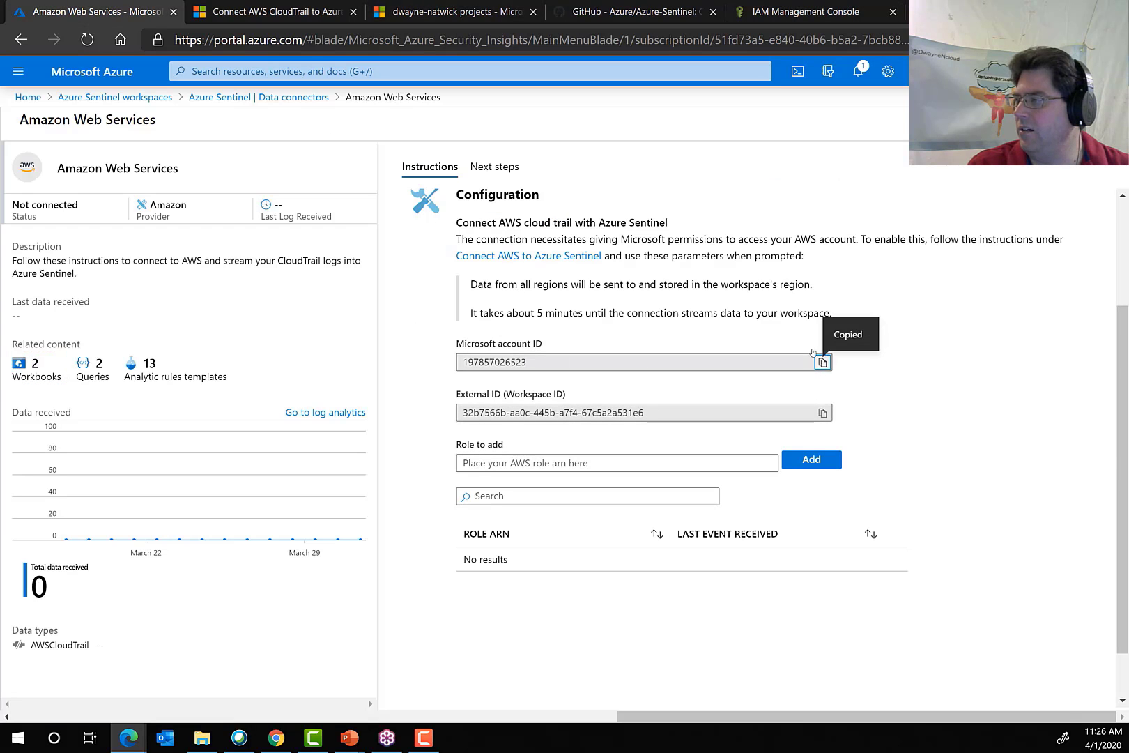
{"action": "left_click", "coordinate": [777, 19]}
{"action": "left_click", "coordinate": [500, 291]}
{"action": "key", "text": "ctrl+v"}
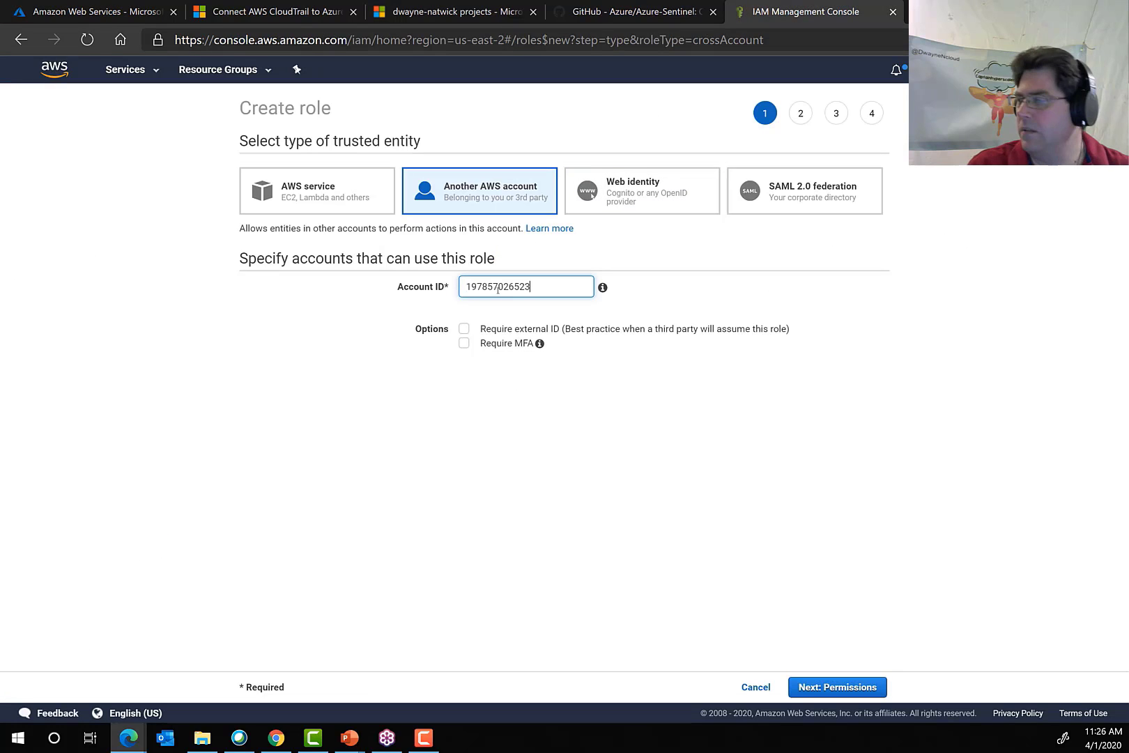
Require an external ID for the role, enter the workspace ID from the Sentinel connector page, and continue to permissions.
{"action": "left_click", "coordinate": [464, 329]}
{"action": "left_click", "coordinate": [523, 461]}
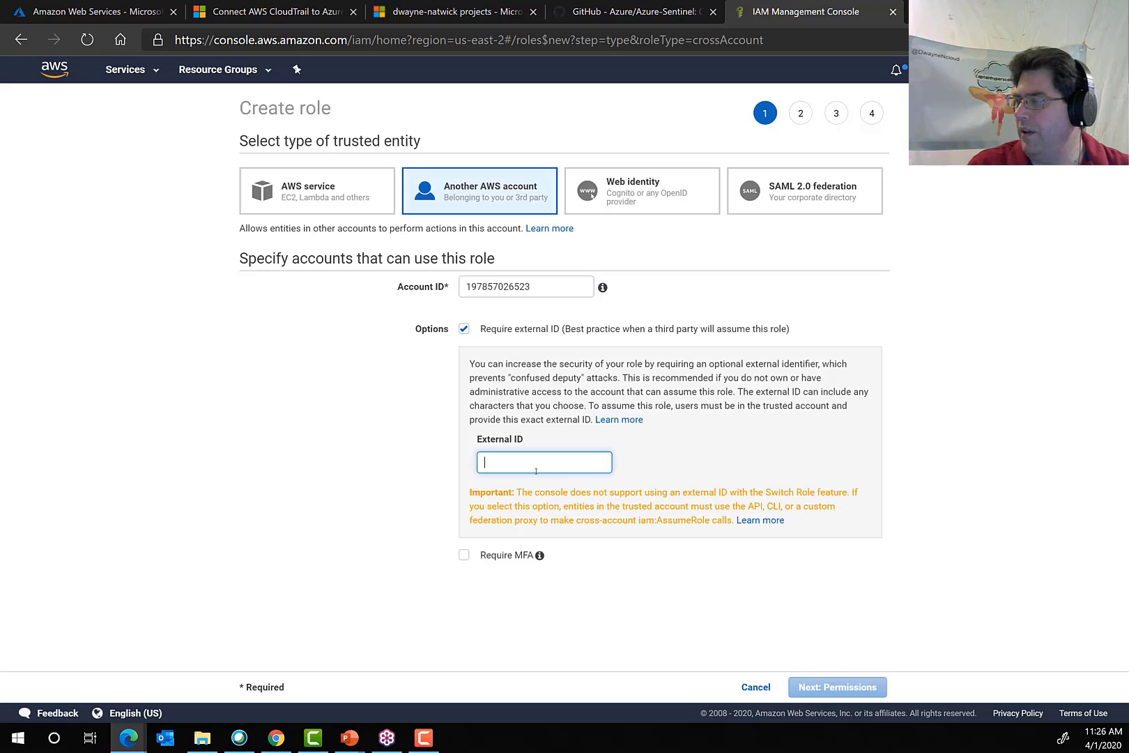
{"action": "left_click", "coordinate": [91, 16]}
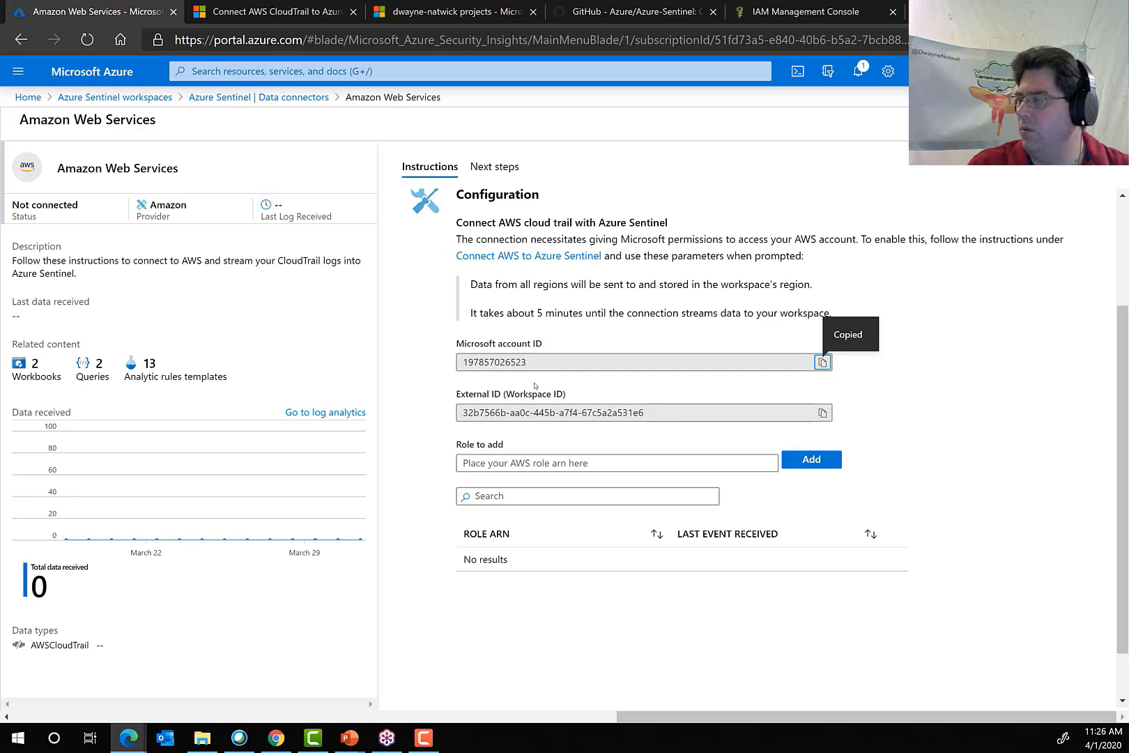
{"action": "left_click", "coordinate": [823, 412]}
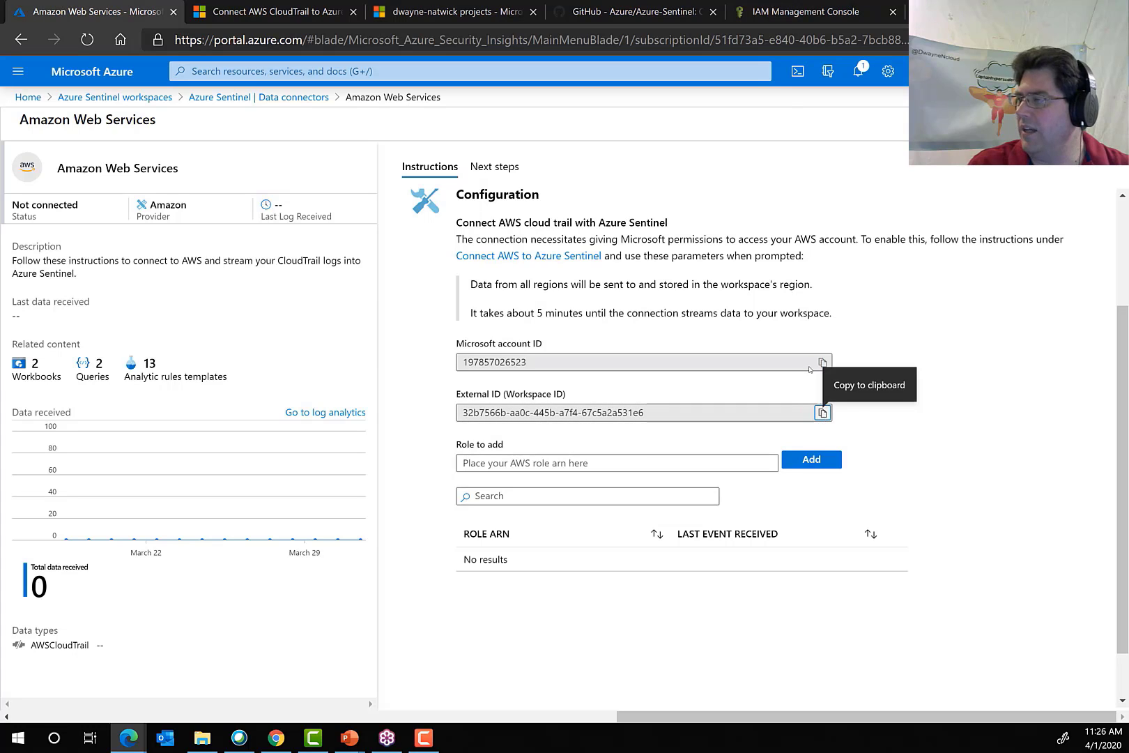
{"action": "left_click", "coordinate": [793, 14]}
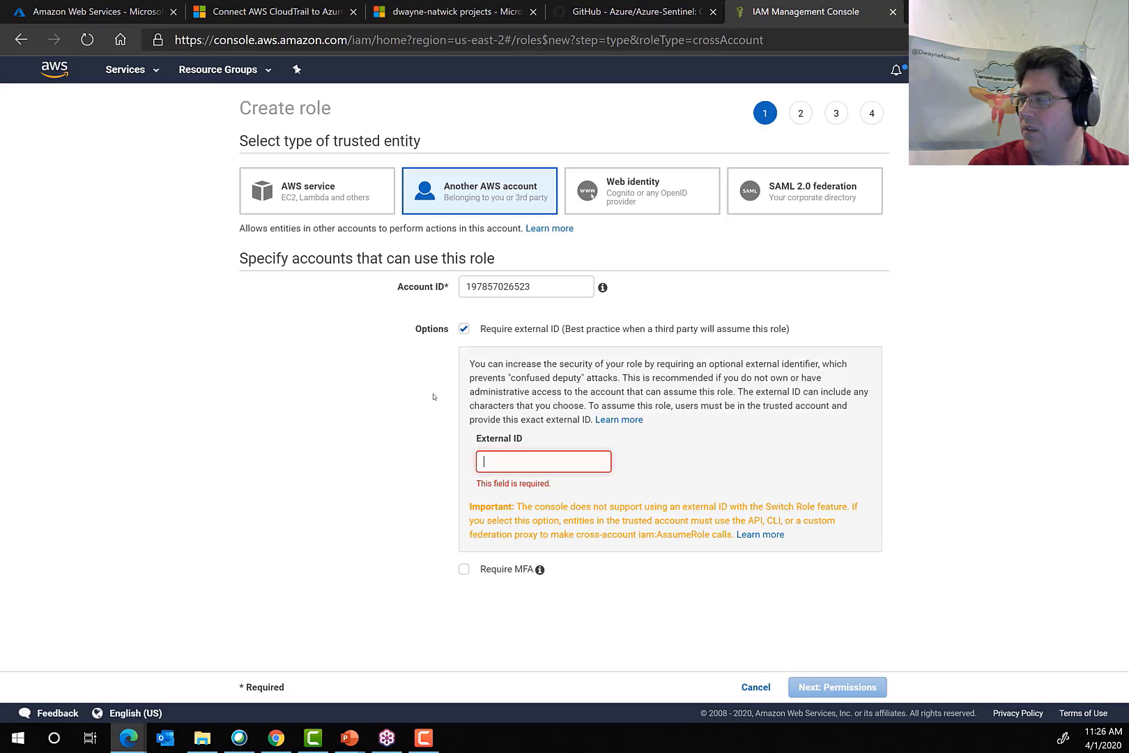
{"action": "left_click", "coordinate": [518, 457]}
{"action": "key", "text": "ctrl+v"}
{"action": "left_click", "coordinate": [833, 688]}
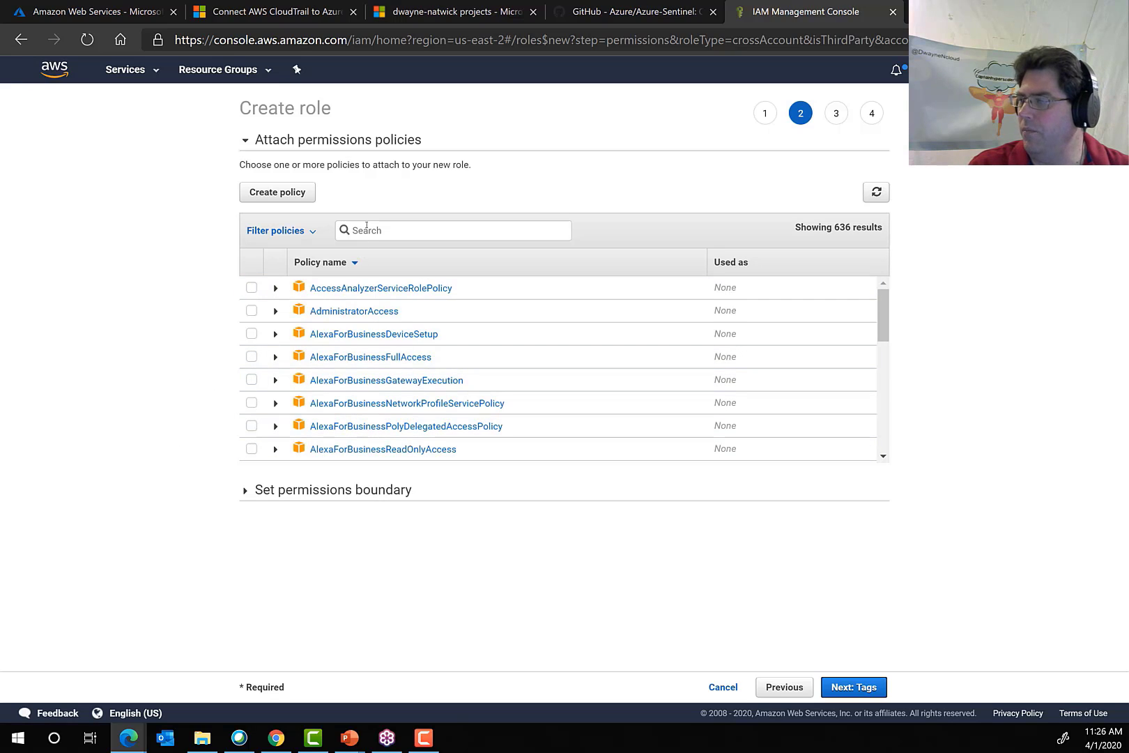
Check the CloudTrail documentation for the required policy and attach AWSCloudTrailReadOnlyAccess to the new role.
{"action": "left_click", "coordinate": [277, 11]}
{"action": "scroll", "coordinate": [344, 488], "scroll_direction": "down", "scroll_amount": 7}
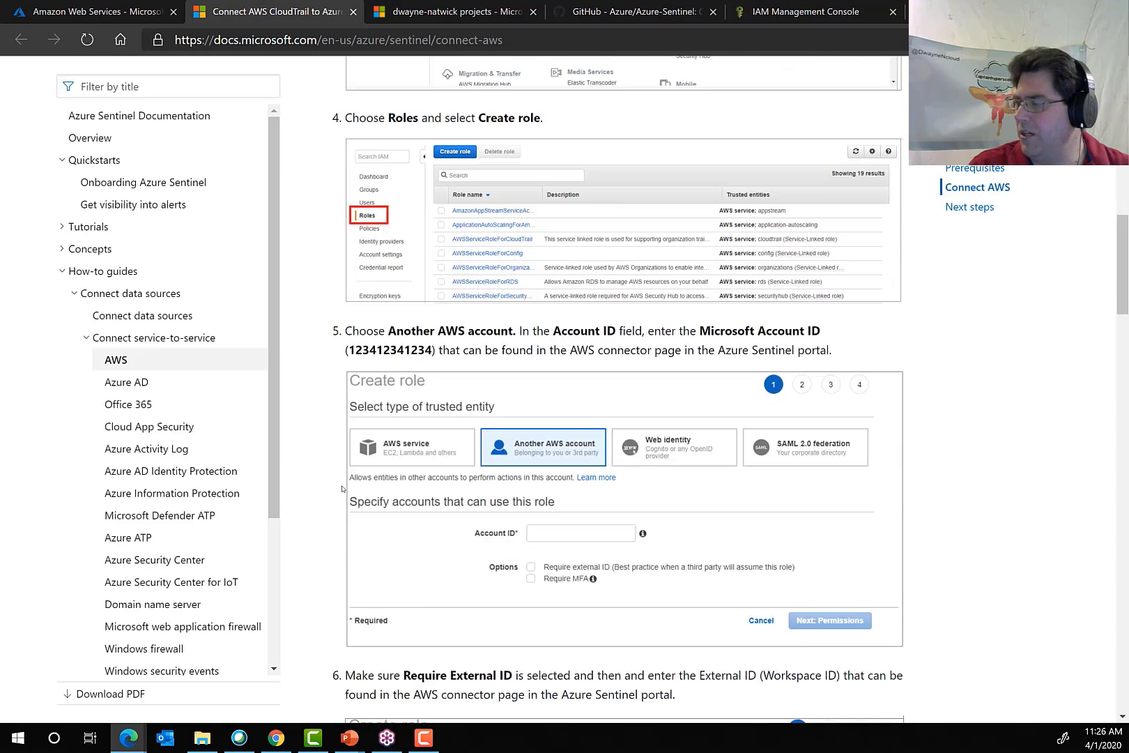
{"action": "scroll", "coordinate": [343, 489], "scroll_direction": "down", "scroll_amount": 10}
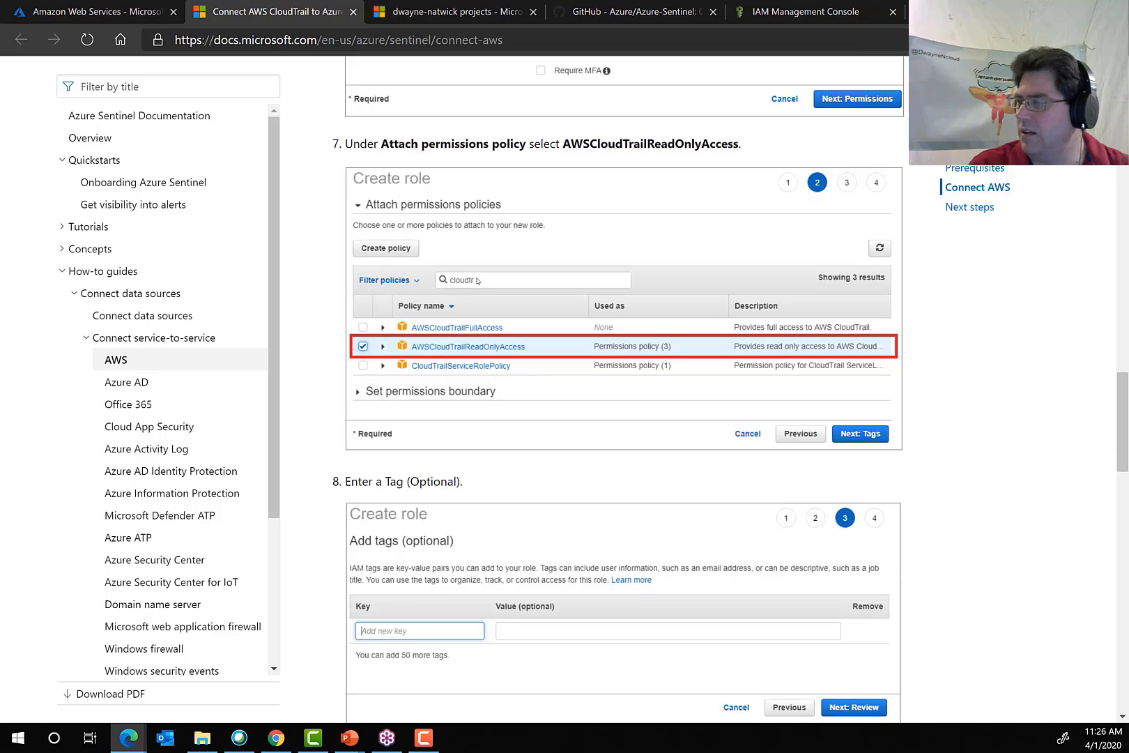
{"action": "left_click", "coordinate": [767, 11]}
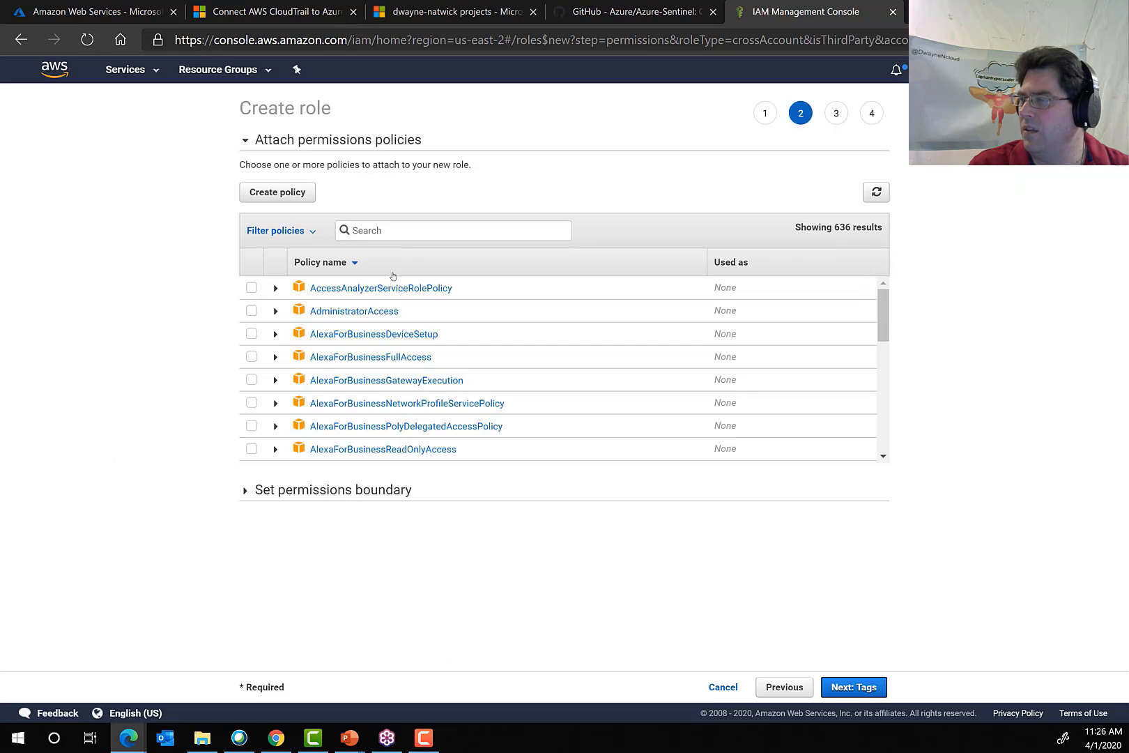
{"action": "left_click", "coordinate": [368, 230]}
{"action": "type", "text": "cllo"}
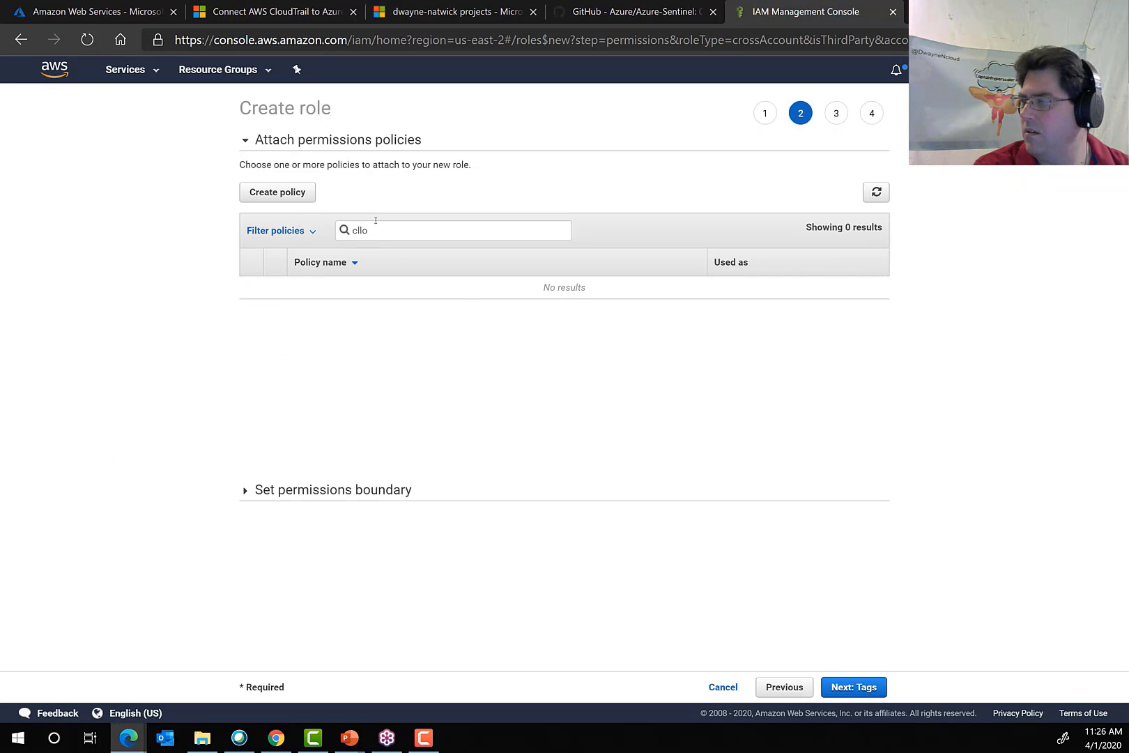
{"action": "type", "text": "p"}
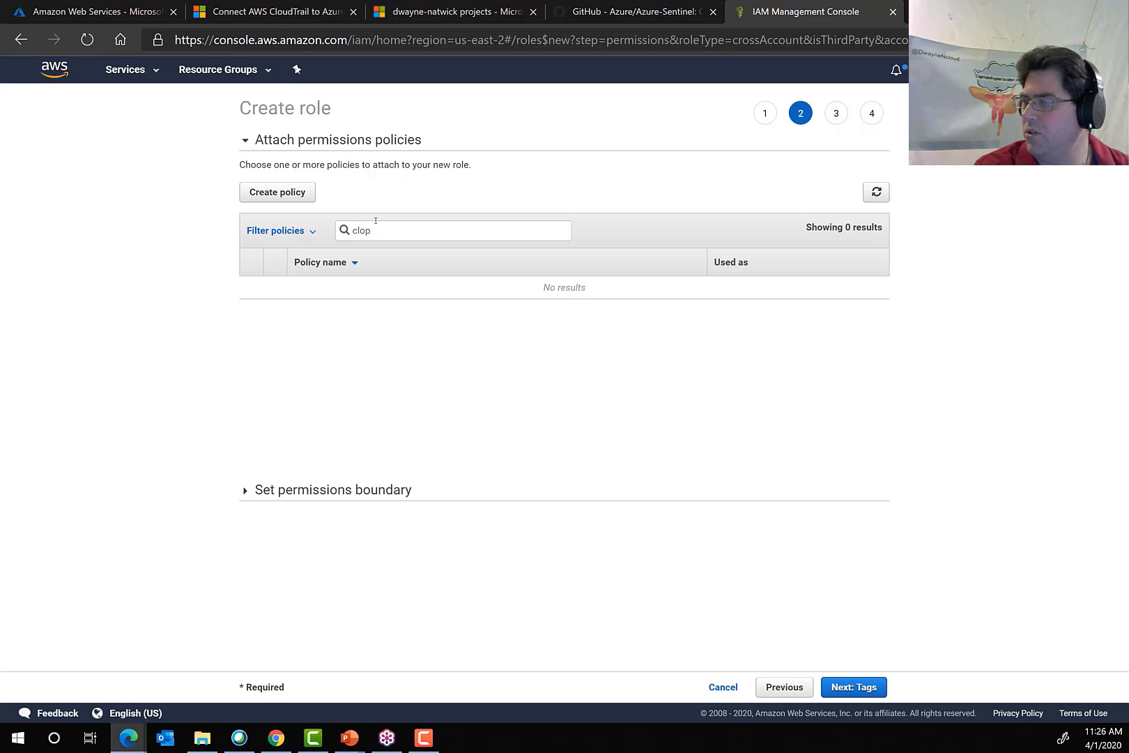
{"action": "key", "text": "BackSpace"}
{"action": "type", "text": "udt"}
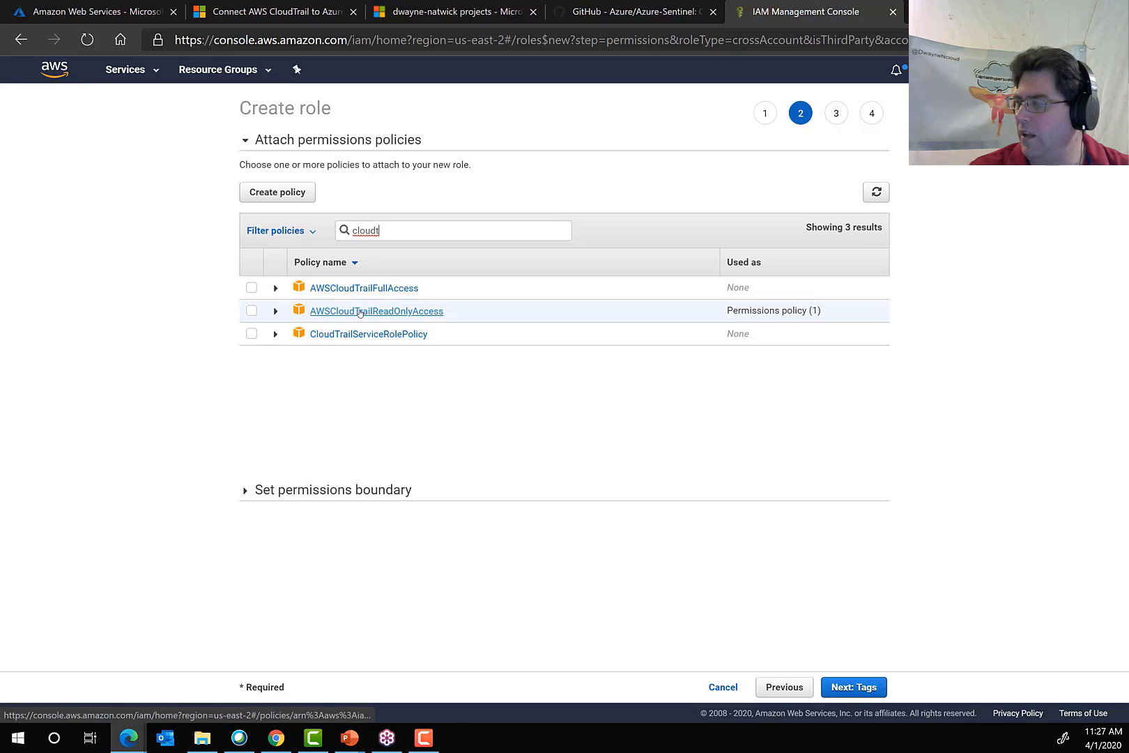
{"action": "left_click", "coordinate": [251, 311]}
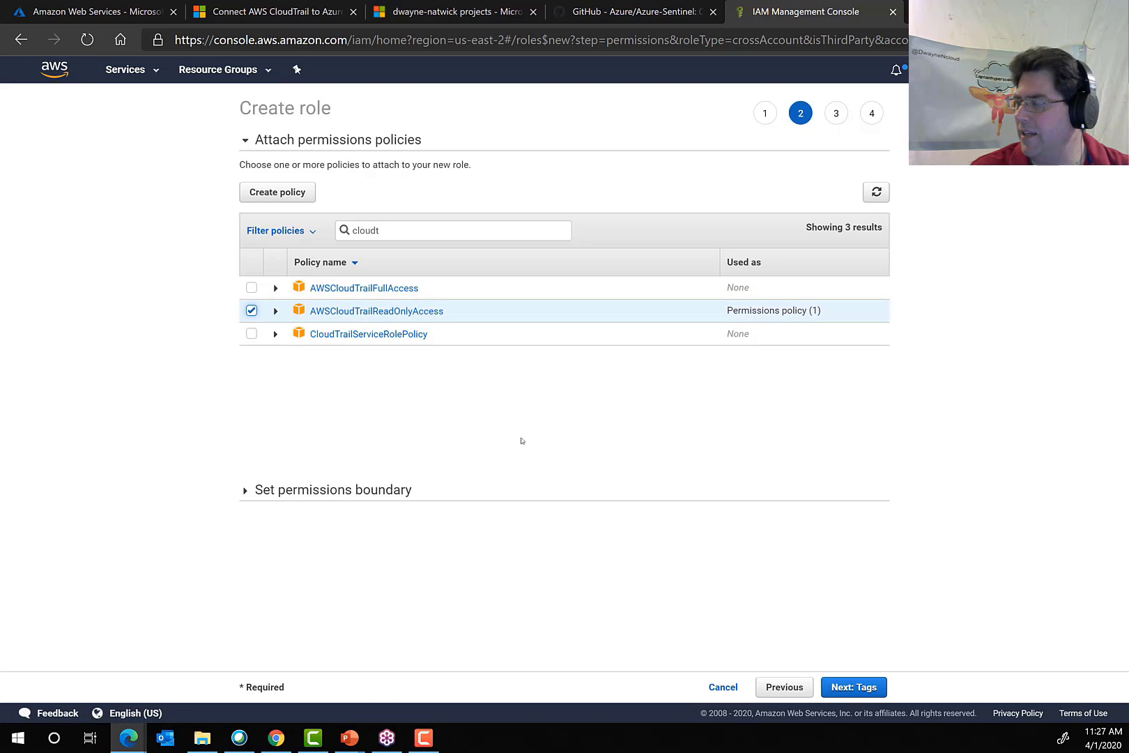
{"action": "left_click", "coordinate": [847, 688]}
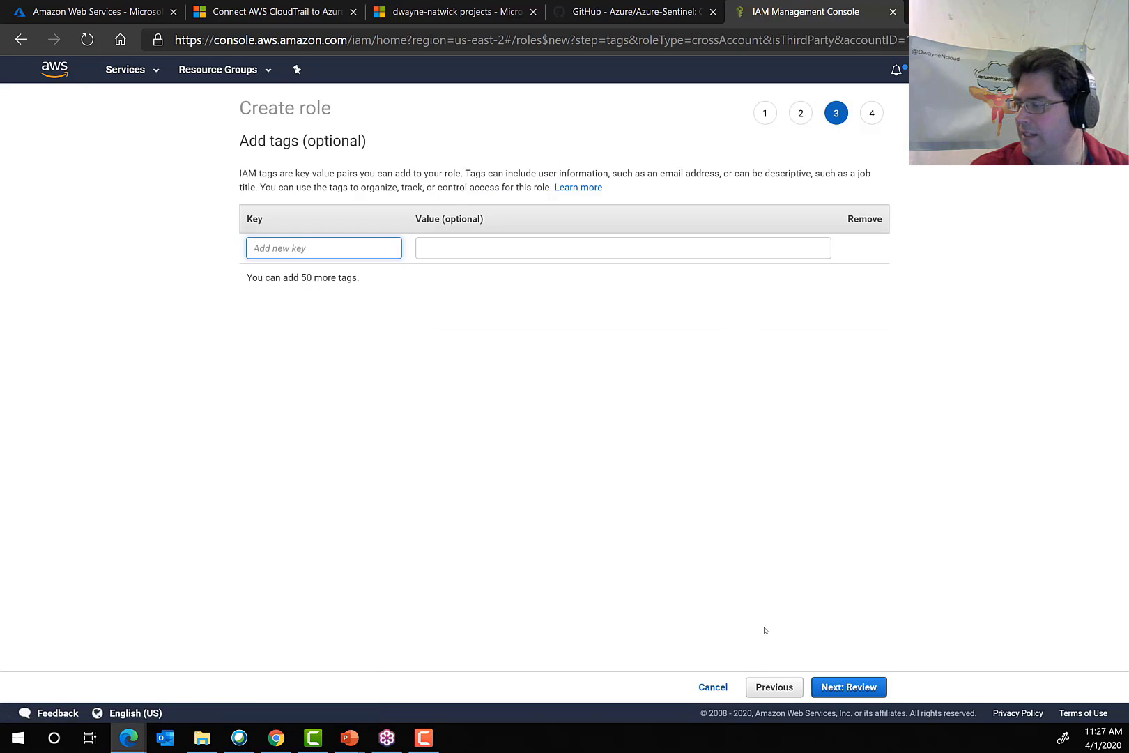
Leave the role without tags, name it azuresentinelrole, and create it.
{"action": "left_click", "coordinate": [847, 687]}
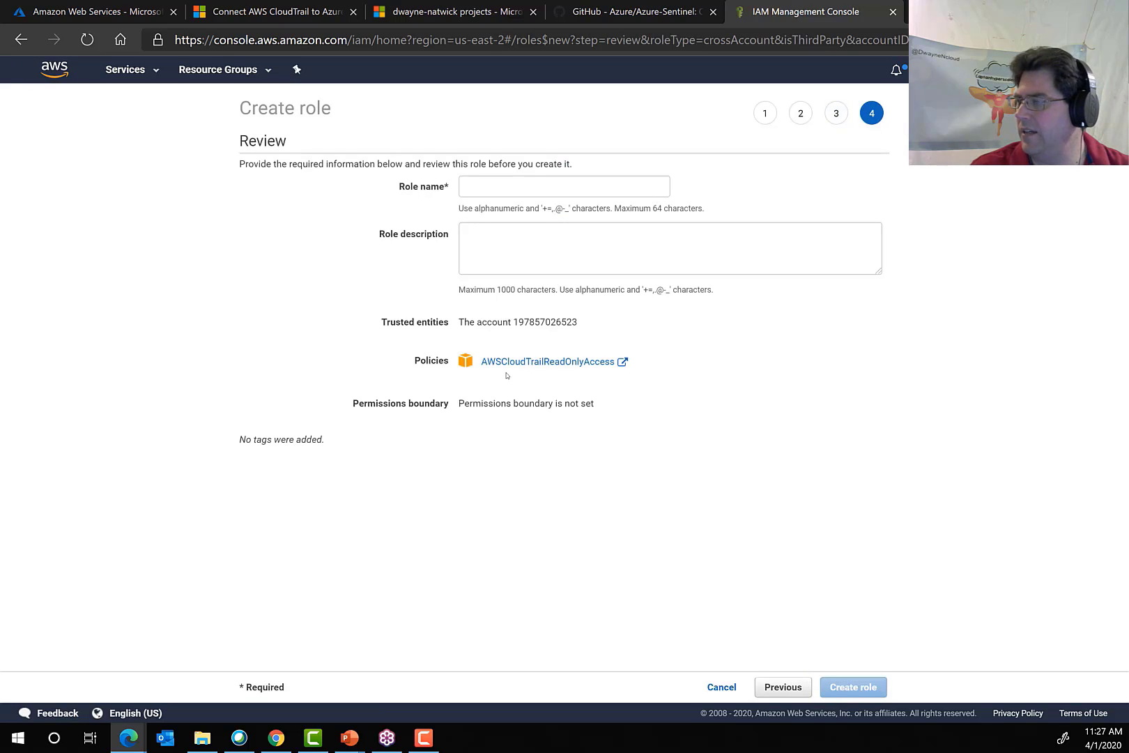
{"action": "left_click", "coordinate": [487, 186]}
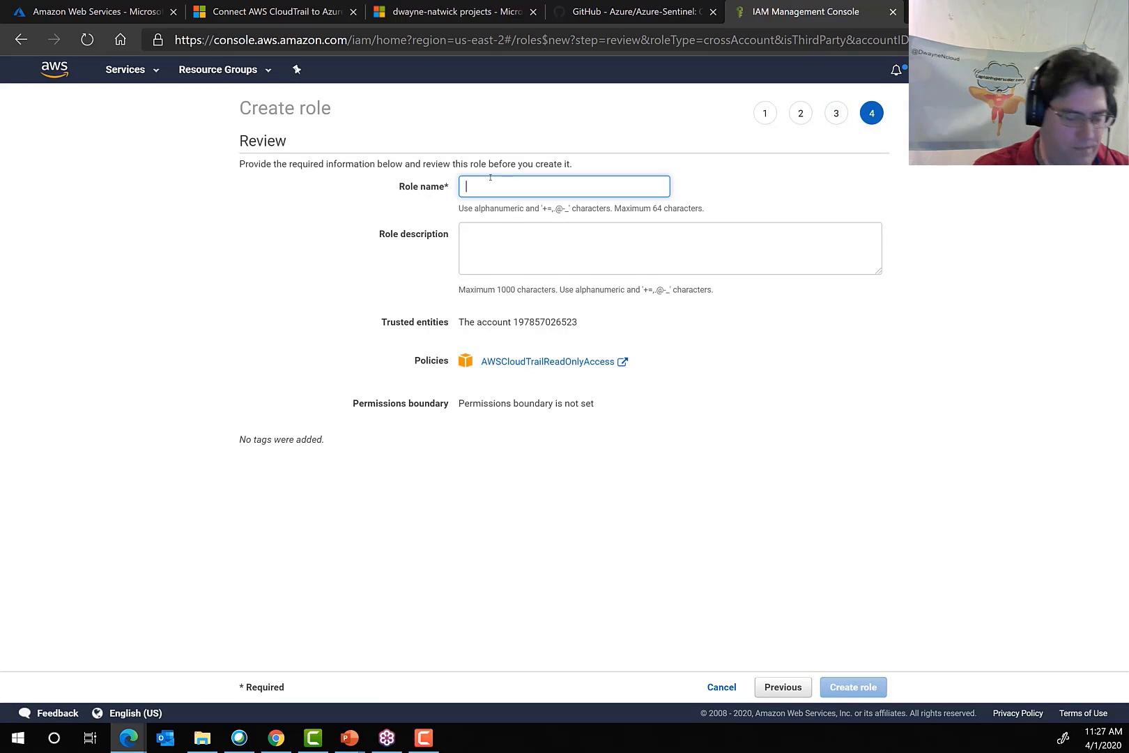
{"action": "type", "text": "azu"}
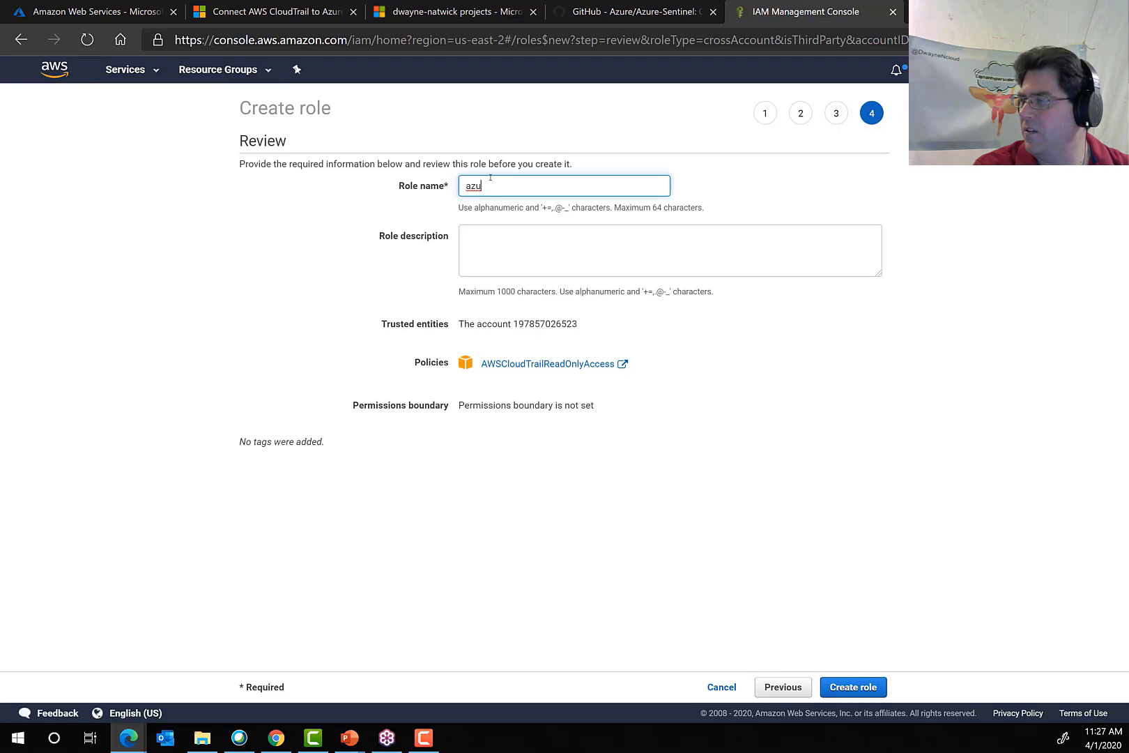
{"action": "type", "text": "resentinelrole"}
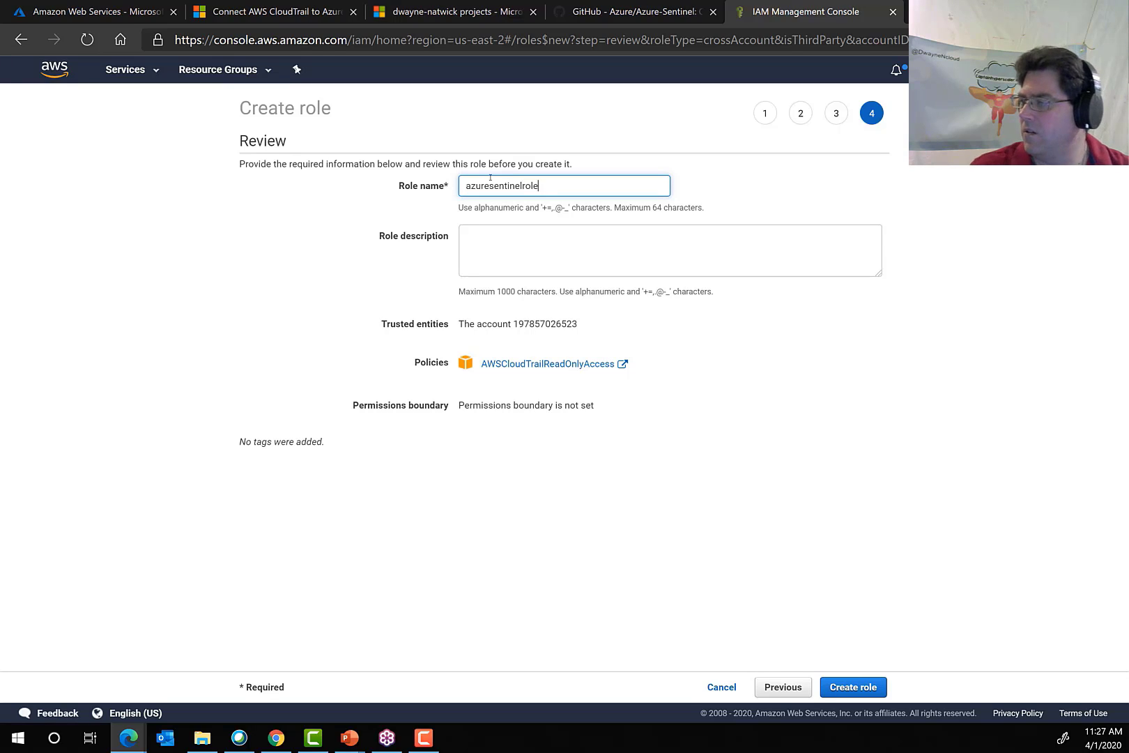
{"action": "left_click", "coordinate": [844, 685]}
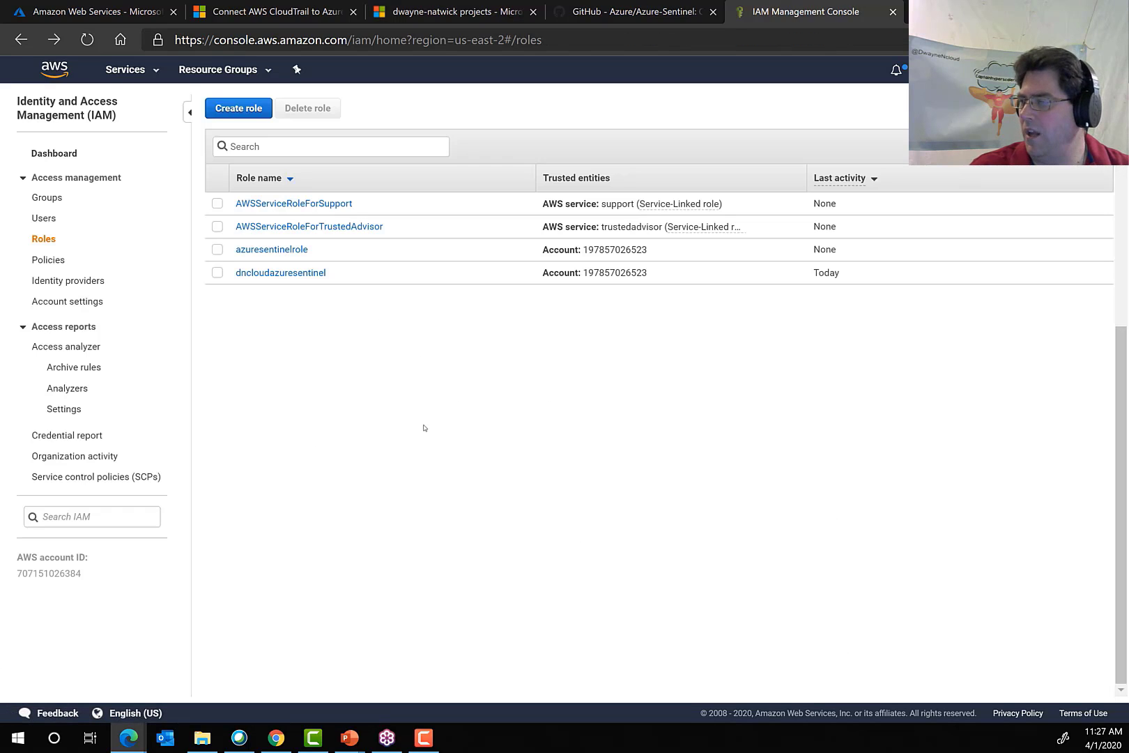
Copy the ARN of azuresentinelrole and add it as a role on the Amazon Web Services connector page in Azure Sentinel.
{"action": "left_click", "coordinate": [278, 251]}
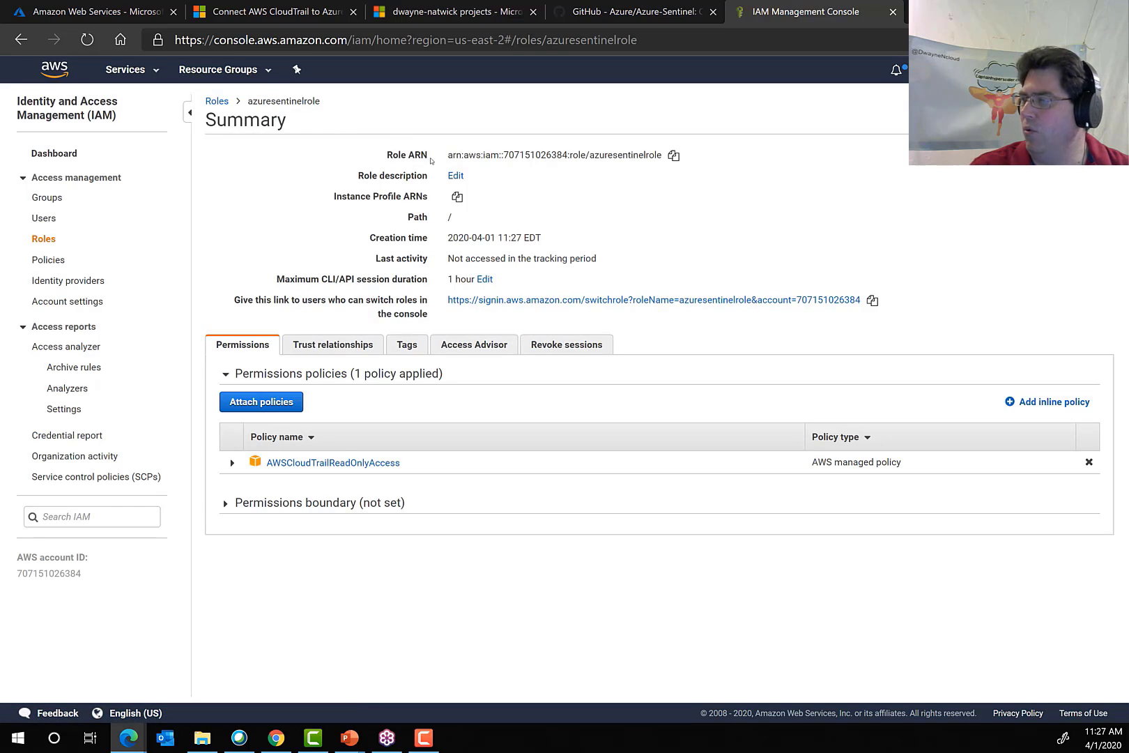
{"action": "left_click", "coordinate": [673, 156]}
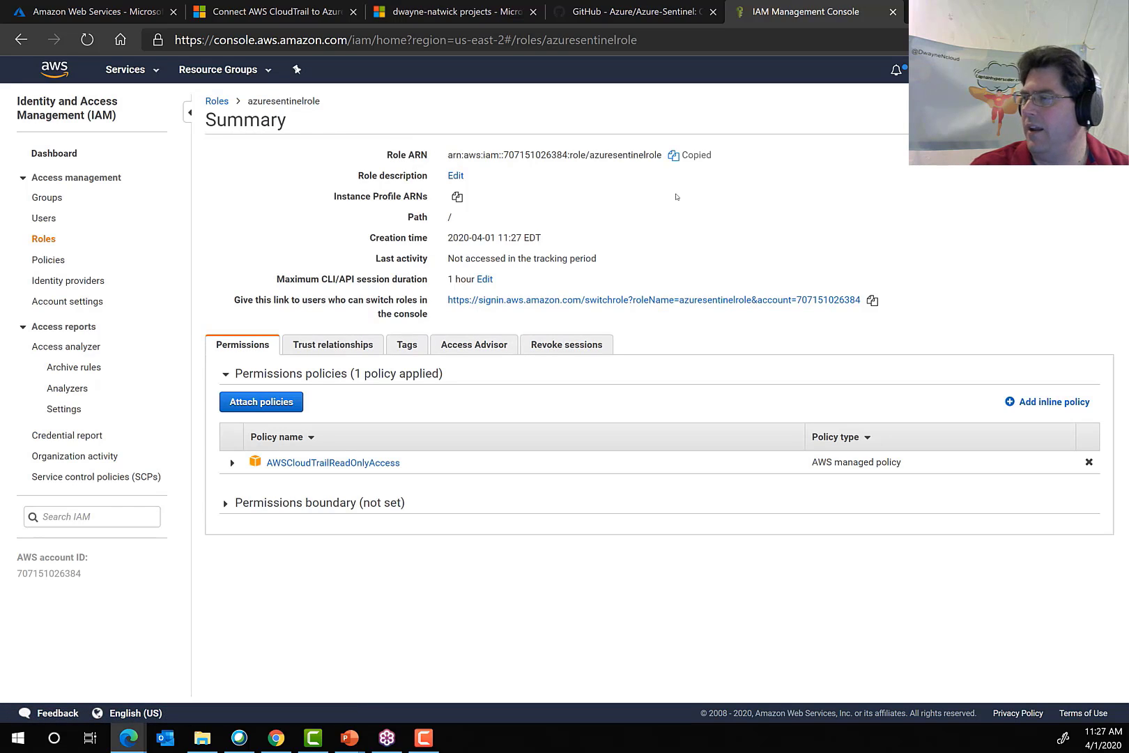
{"action": "left_click", "coordinate": [77, 11]}
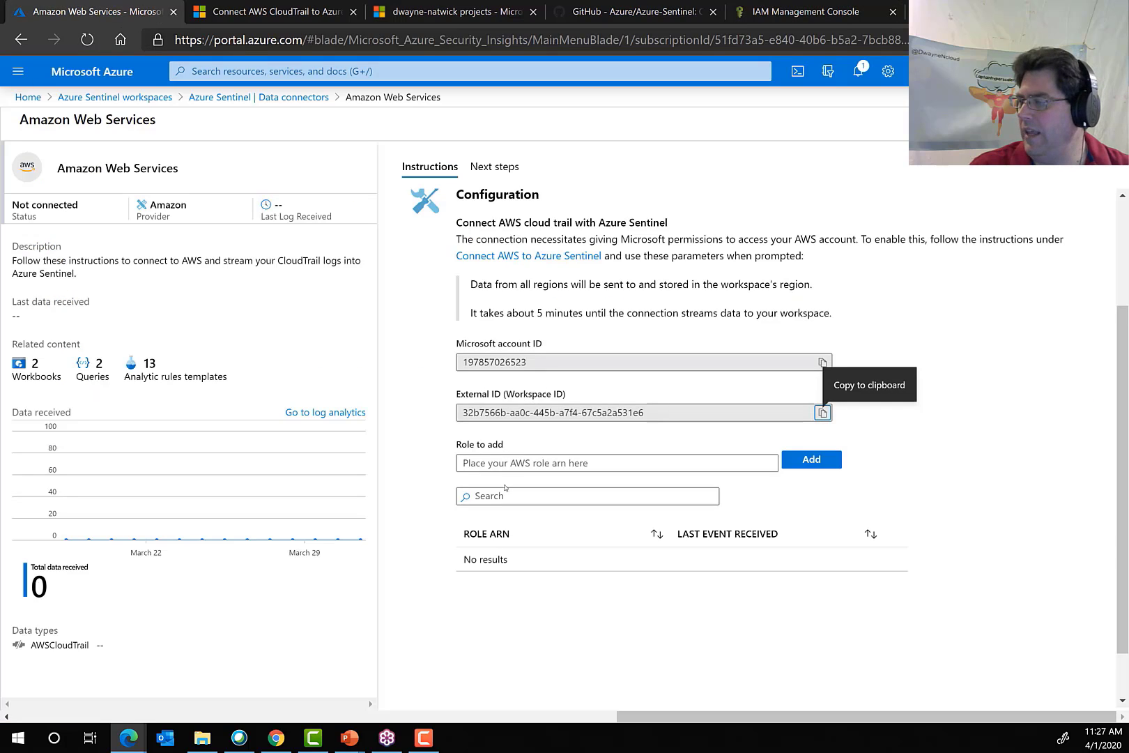
{"action": "left_click", "coordinate": [500, 462]}
{"action": "key", "text": "ctrl+v"}
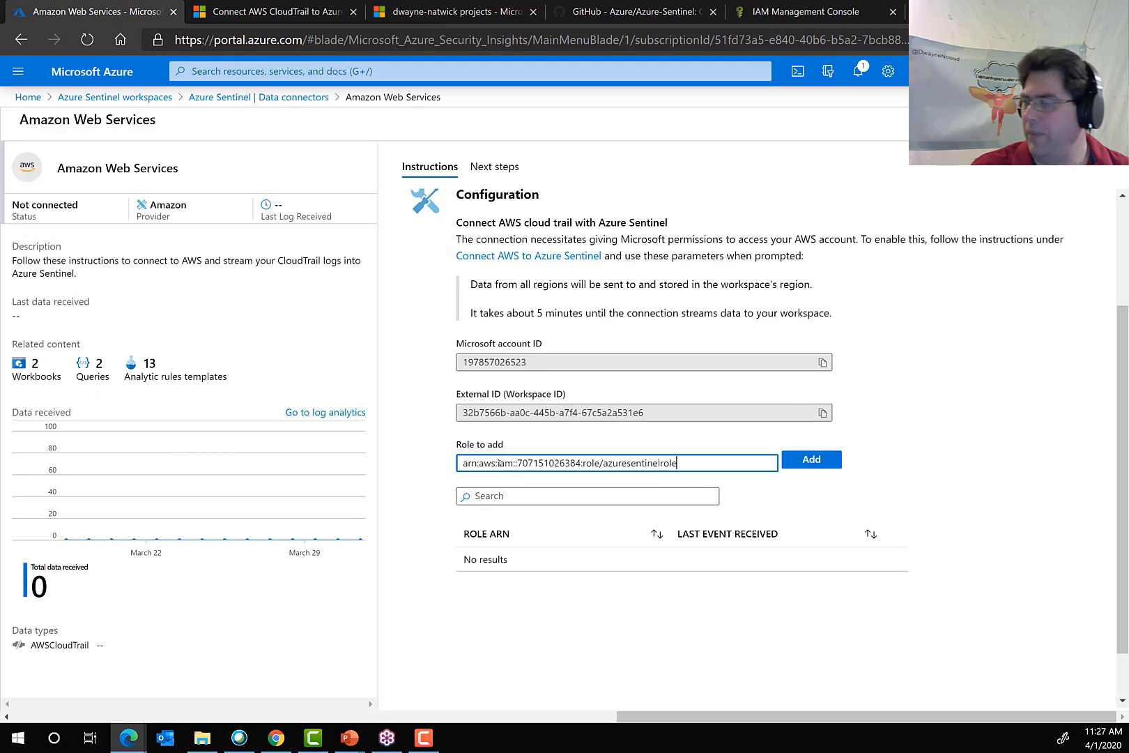
{"action": "left_click", "coordinate": [805, 462]}
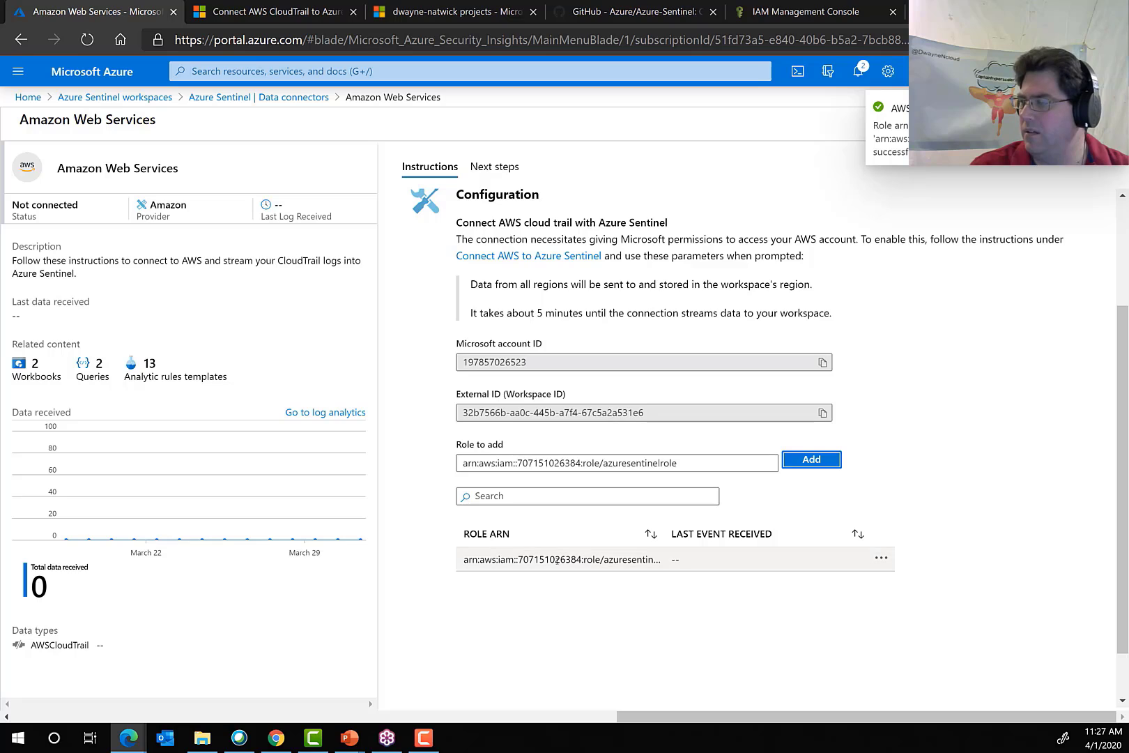
{"action": "left_click", "coordinate": [1005, 261]}
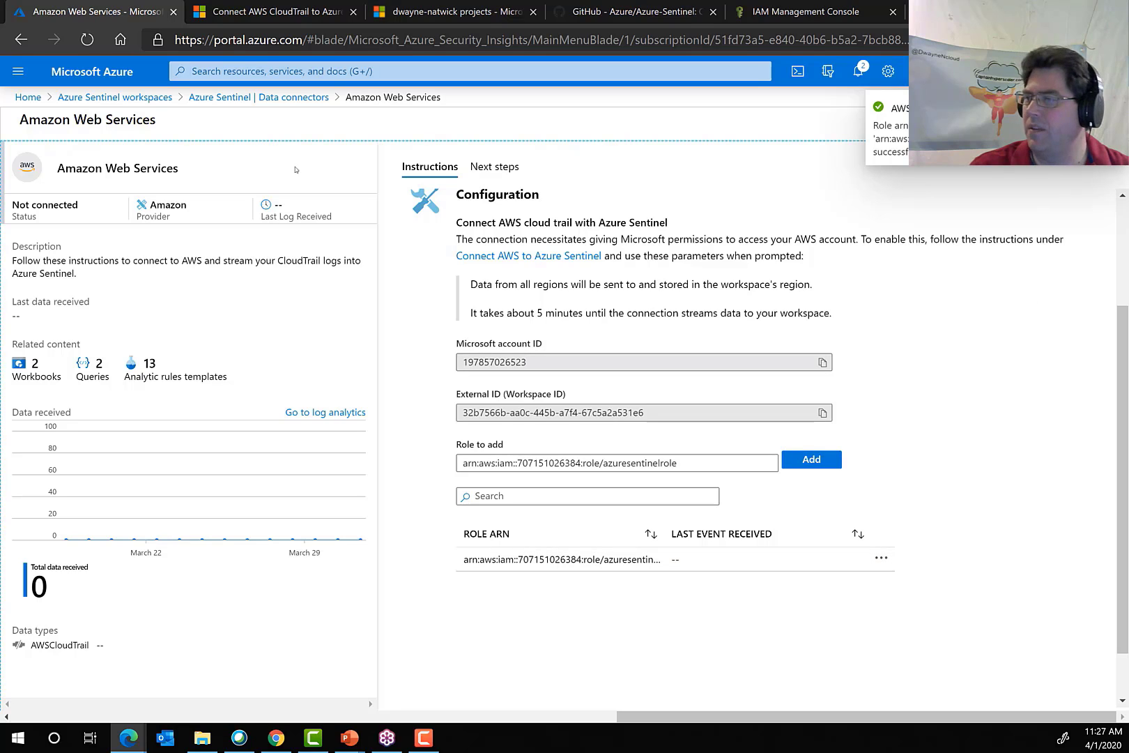
Go back to the Sentinel workspaces, reopen SMUsentinel2, and show its data connectors to check the Amazon Web Services connection status.
{"action": "left_click", "coordinate": [137, 97]}
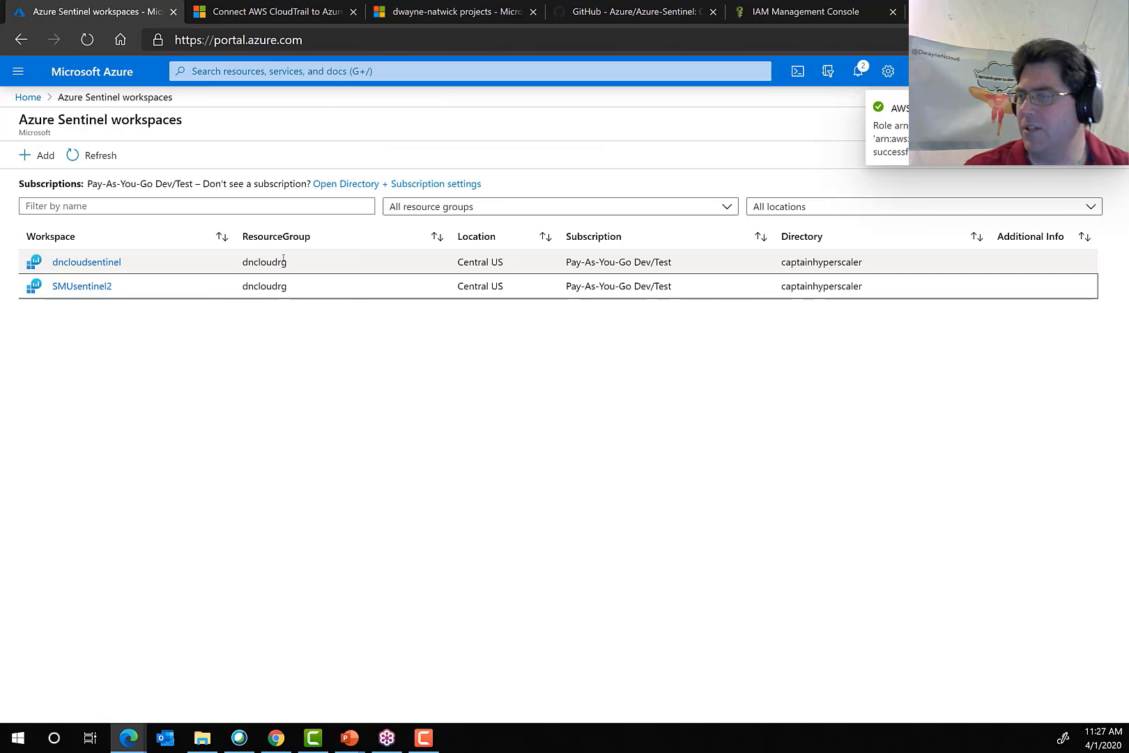
{"action": "left_click", "coordinate": [81, 286]}
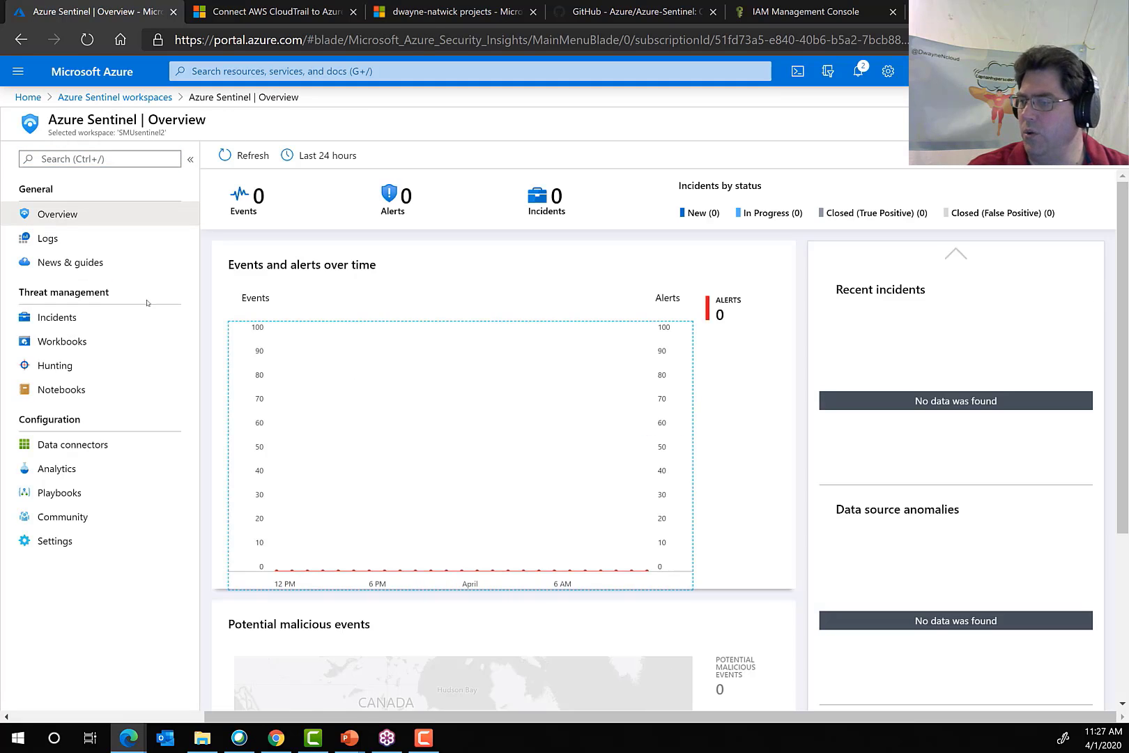
{"action": "left_click", "coordinate": [177, 448]}
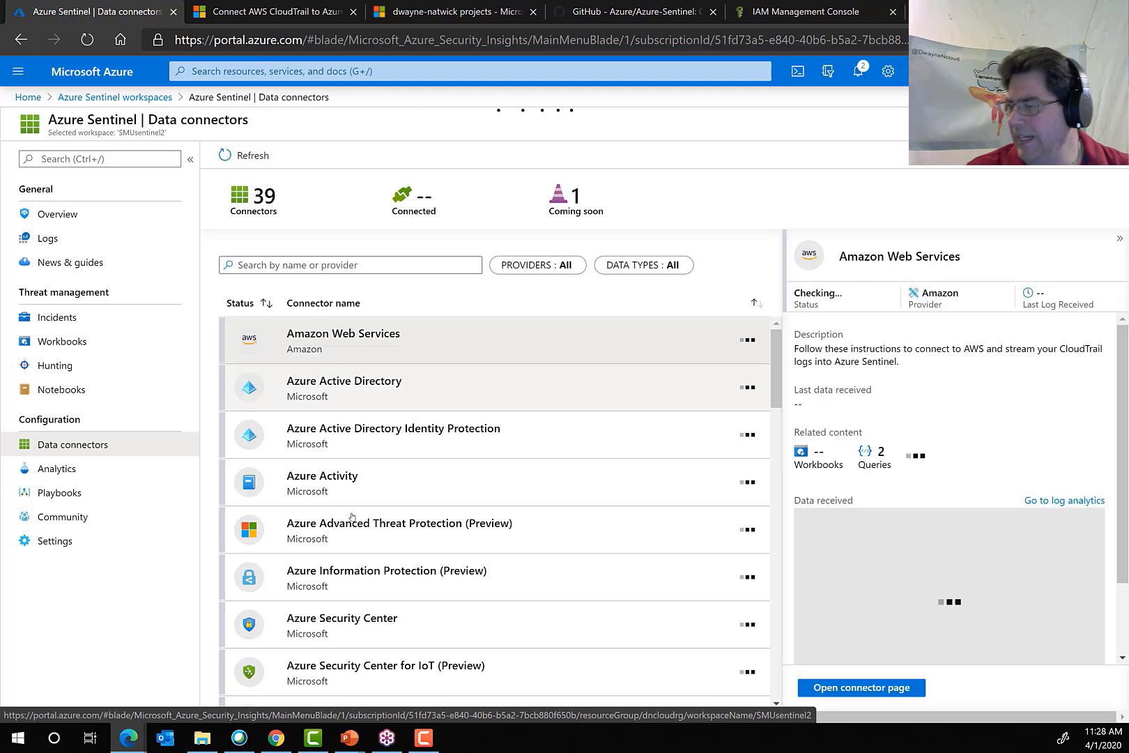
Review the configuration instructions on the Symantec Integrated Cyber Defense Exchange connector page and return to the data connectors list.
{"action": "scroll", "coordinate": [357, 551], "scroll_direction": "down", "scroll_amount": 6}
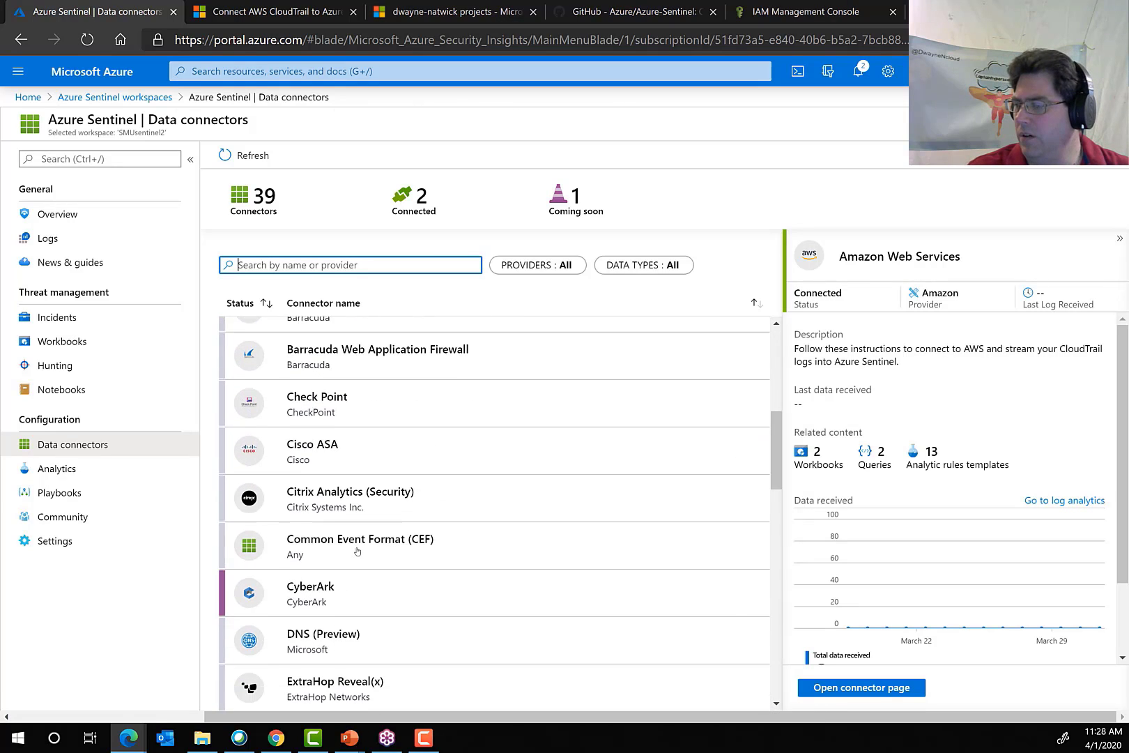
{"action": "scroll", "coordinate": [353, 600], "scroll_direction": "down", "scroll_amount": 5}
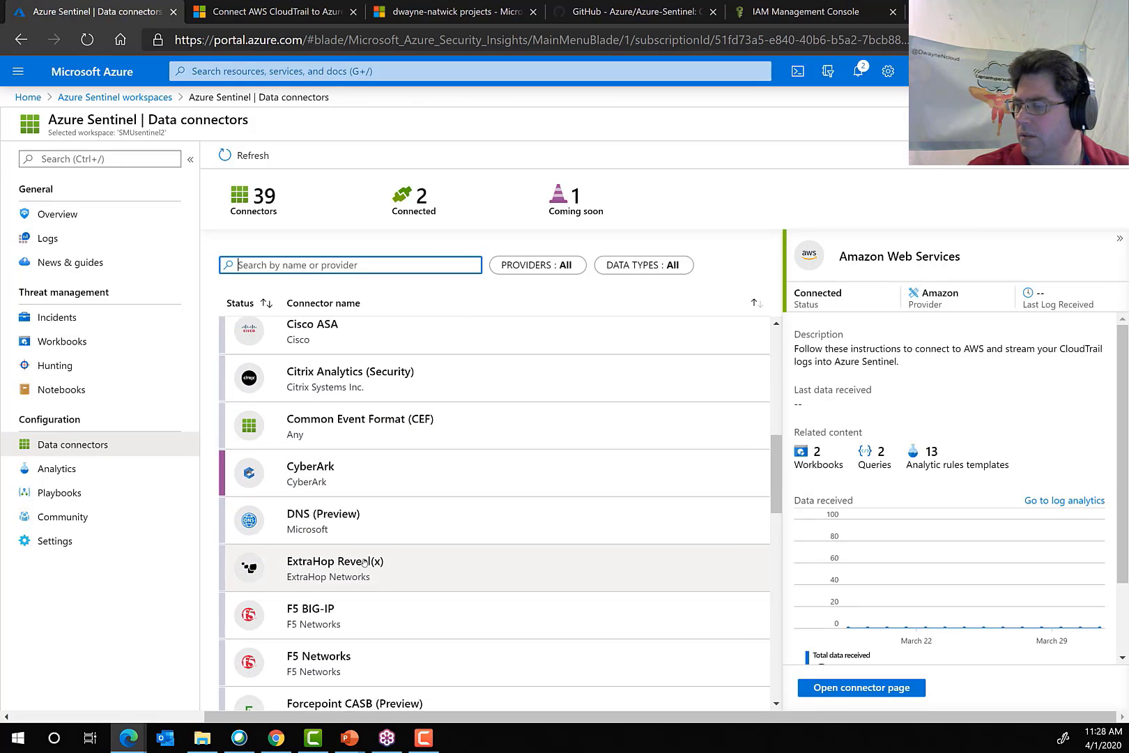
{"action": "scroll", "coordinate": [352, 617], "scroll_direction": "down", "scroll_amount": 8}
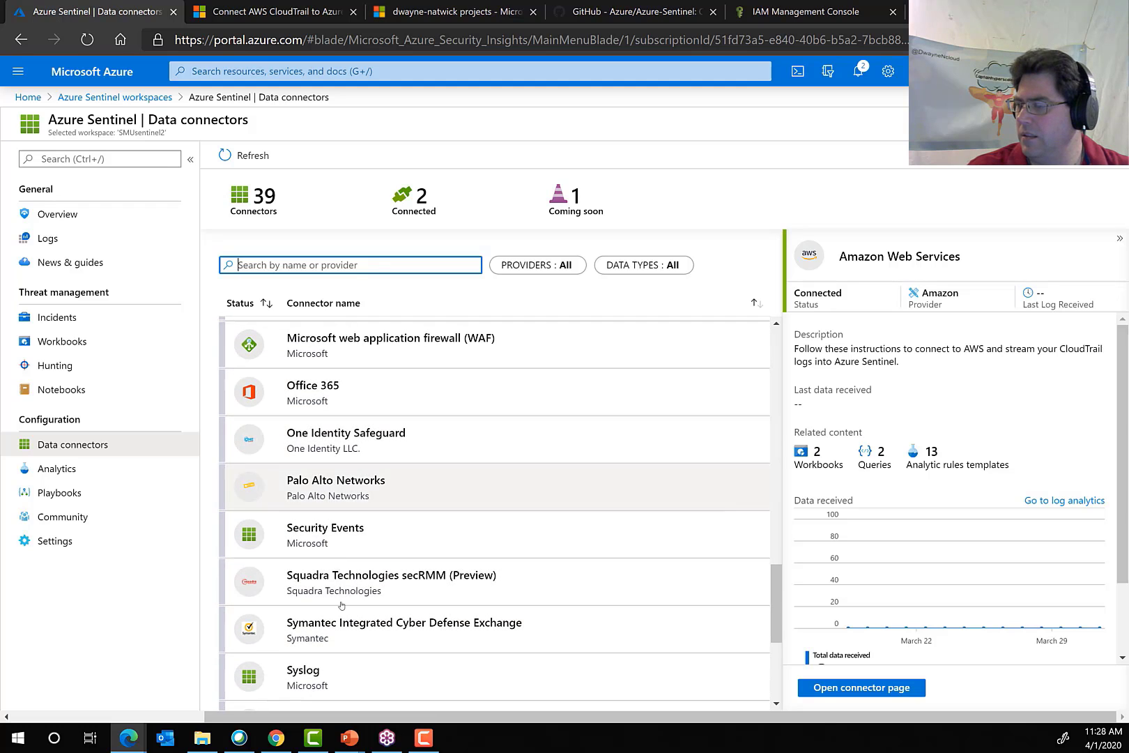
{"action": "left_click", "coordinate": [353, 630]}
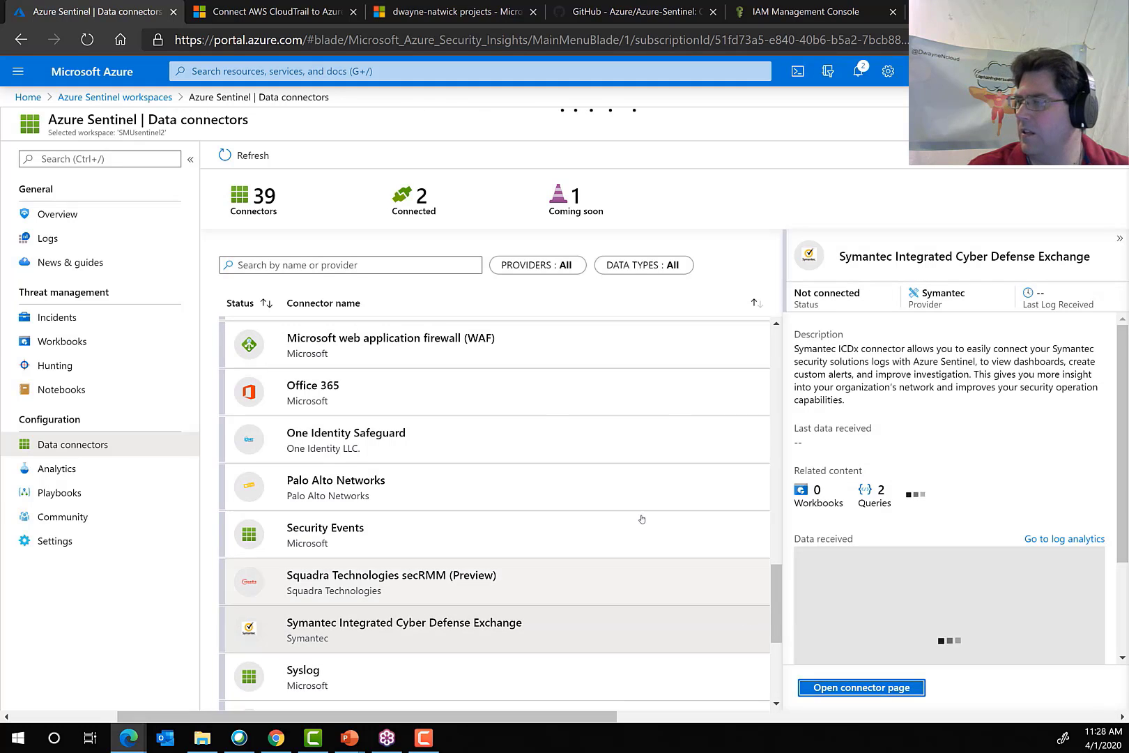
{"action": "left_click", "coordinate": [854, 688]}
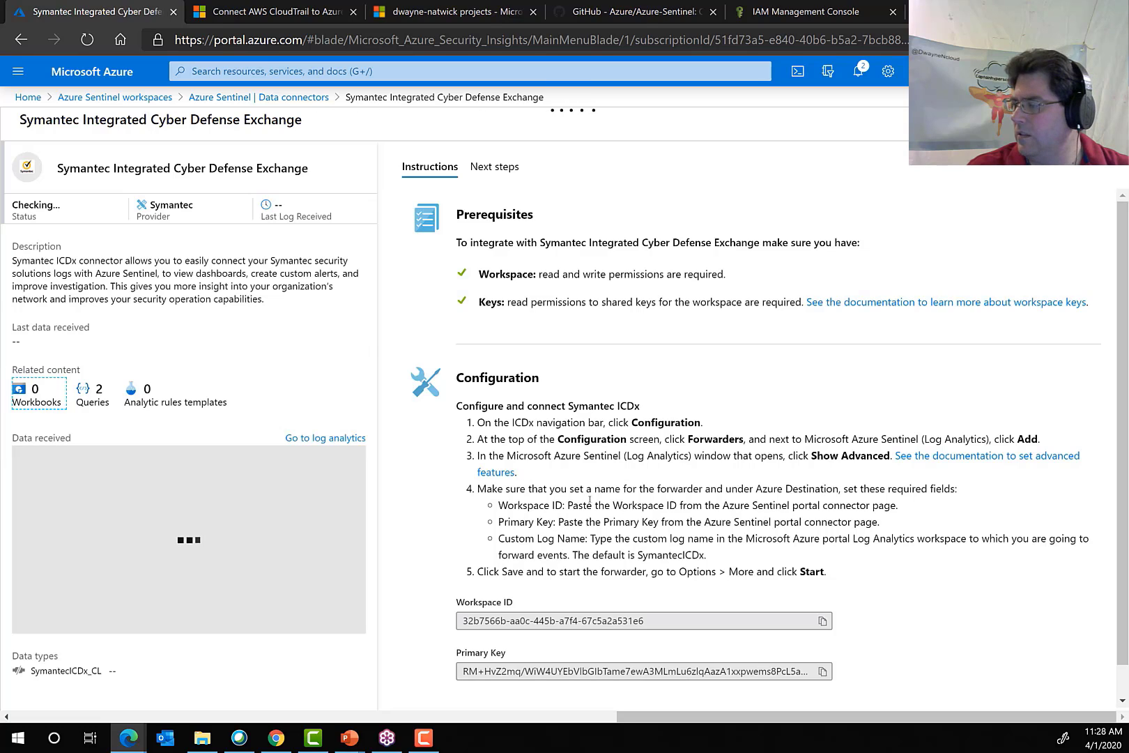
{"action": "scroll", "coordinate": [672, 645], "scroll_direction": "down", "scroll_amount": 1}
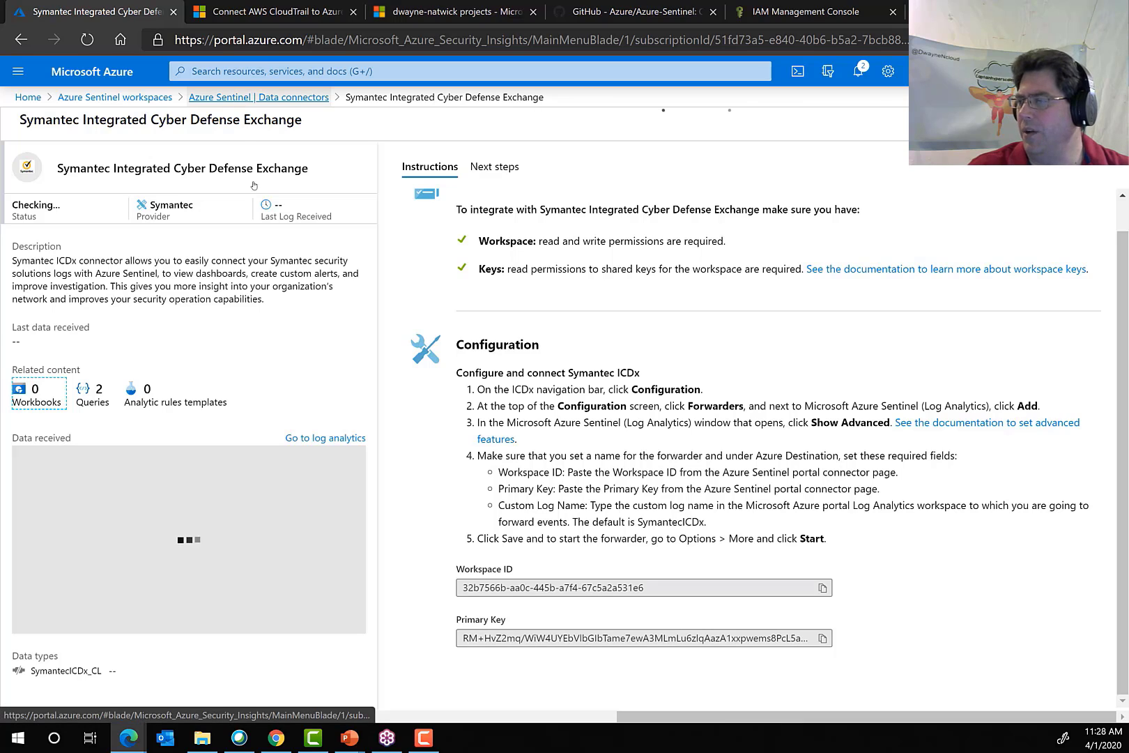
{"action": "left_click", "coordinate": [258, 97]}
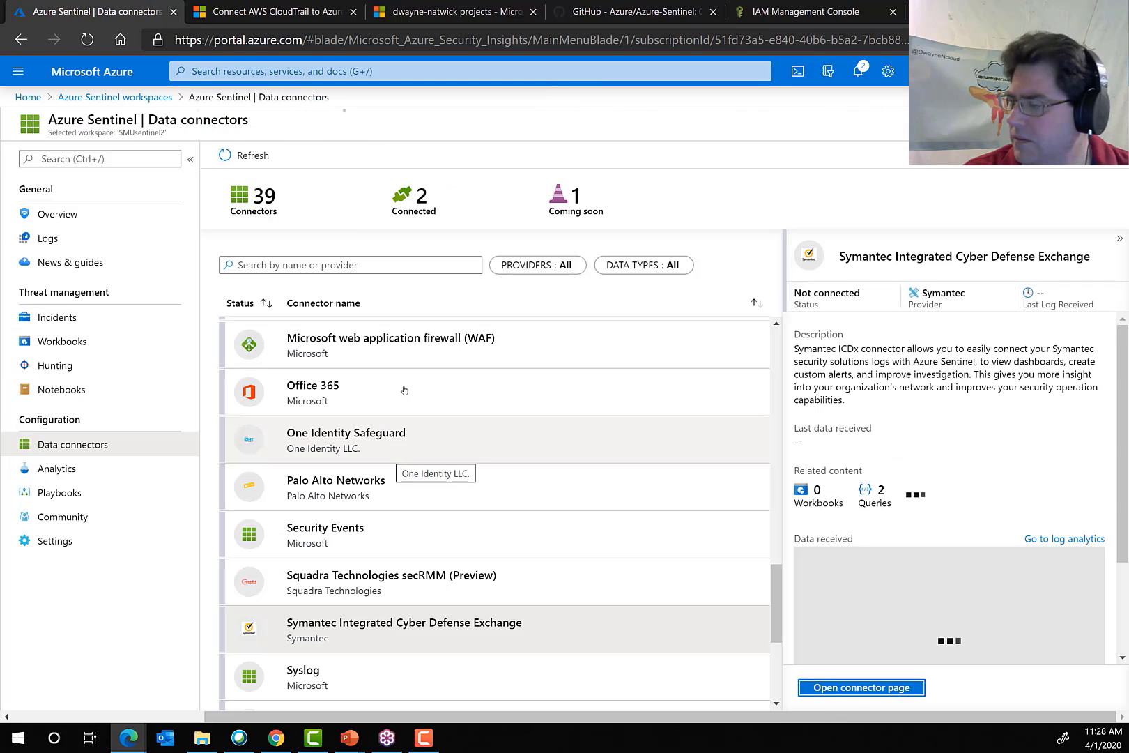
Examine the Trend Micro connector's Syslog agent, log forwarding and validation instructions, and return to the data connectors list.
{"action": "scroll", "coordinate": [384, 588], "scroll_direction": "down", "scroll_amount": 3}
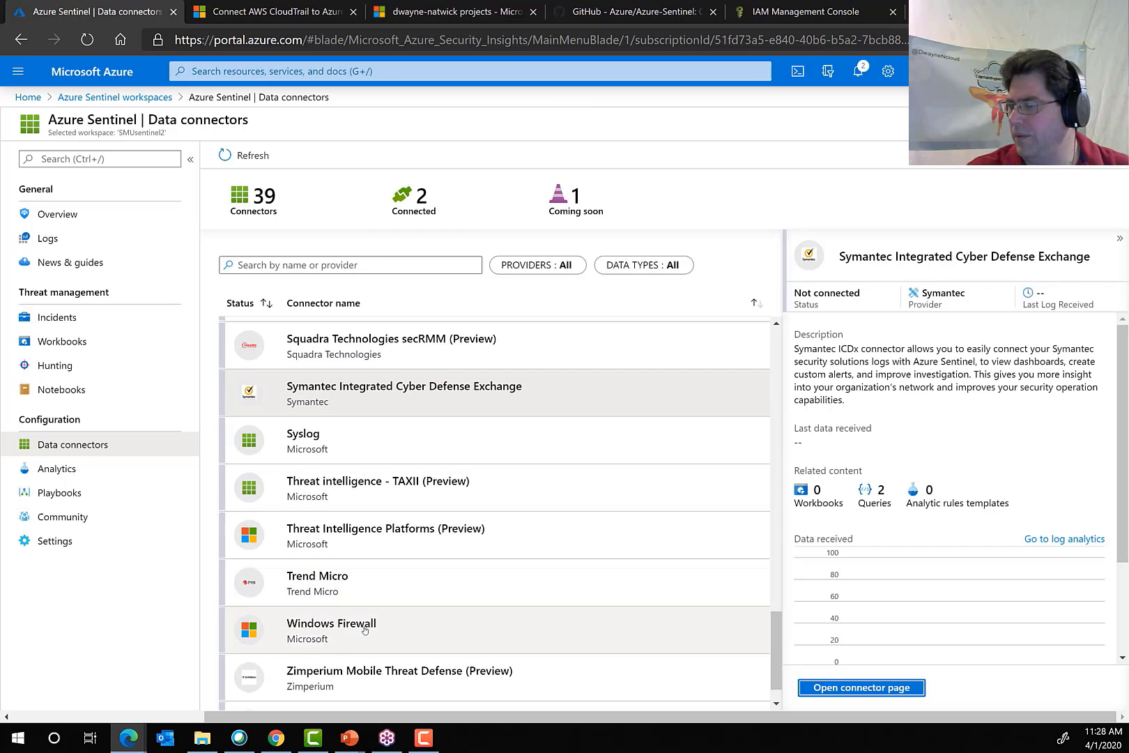
{"action": "left_click", "coordinate": [339, 594]}
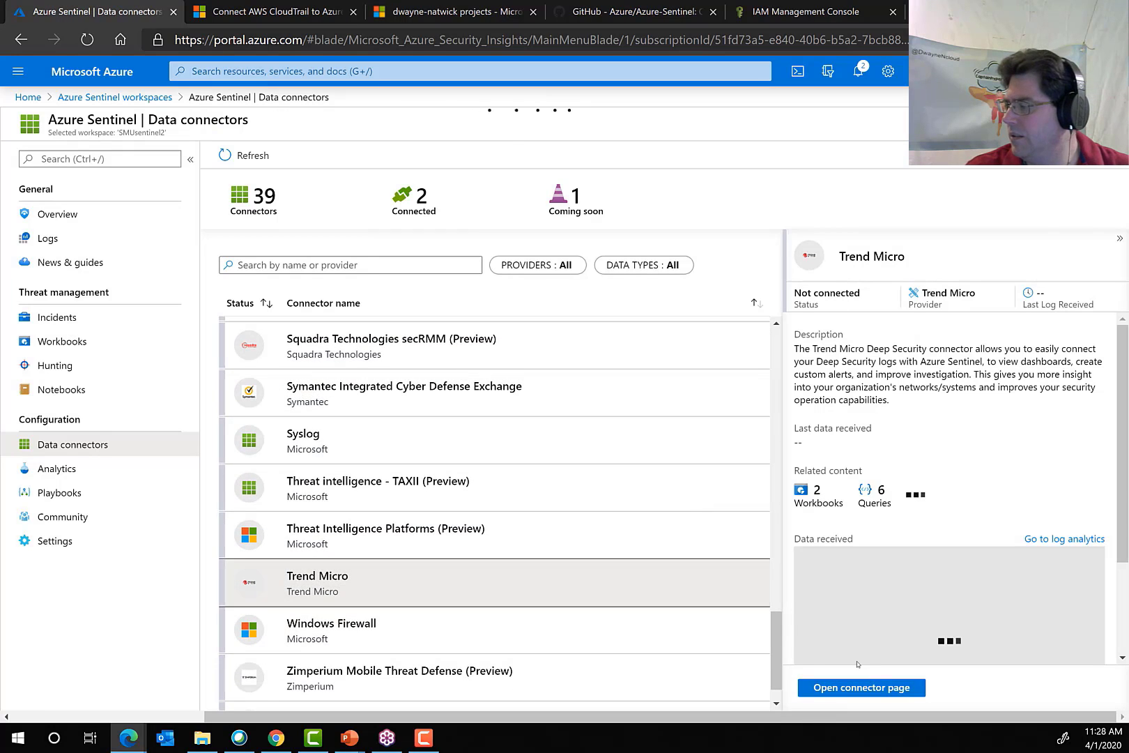
{"action": "left_click", "coordinate": [850, 688]}
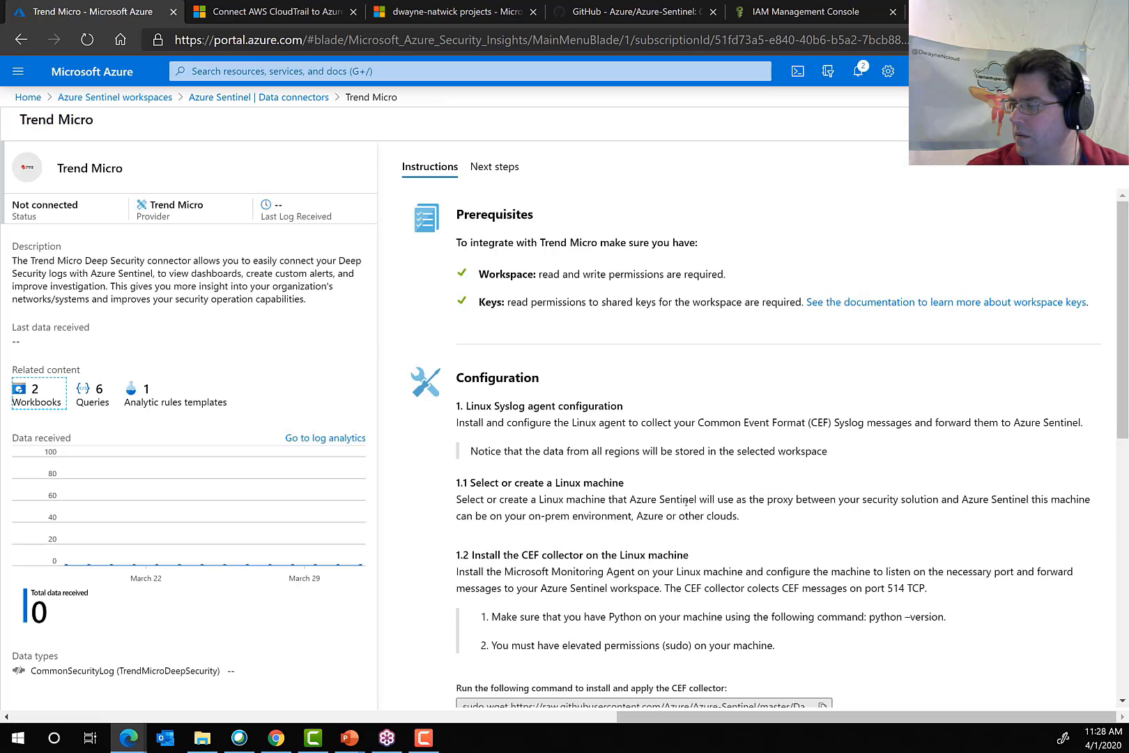
{"action": "scroll", "coordinate": [686, 501], "scroll_direction": "down", "scroll_amount": 5}
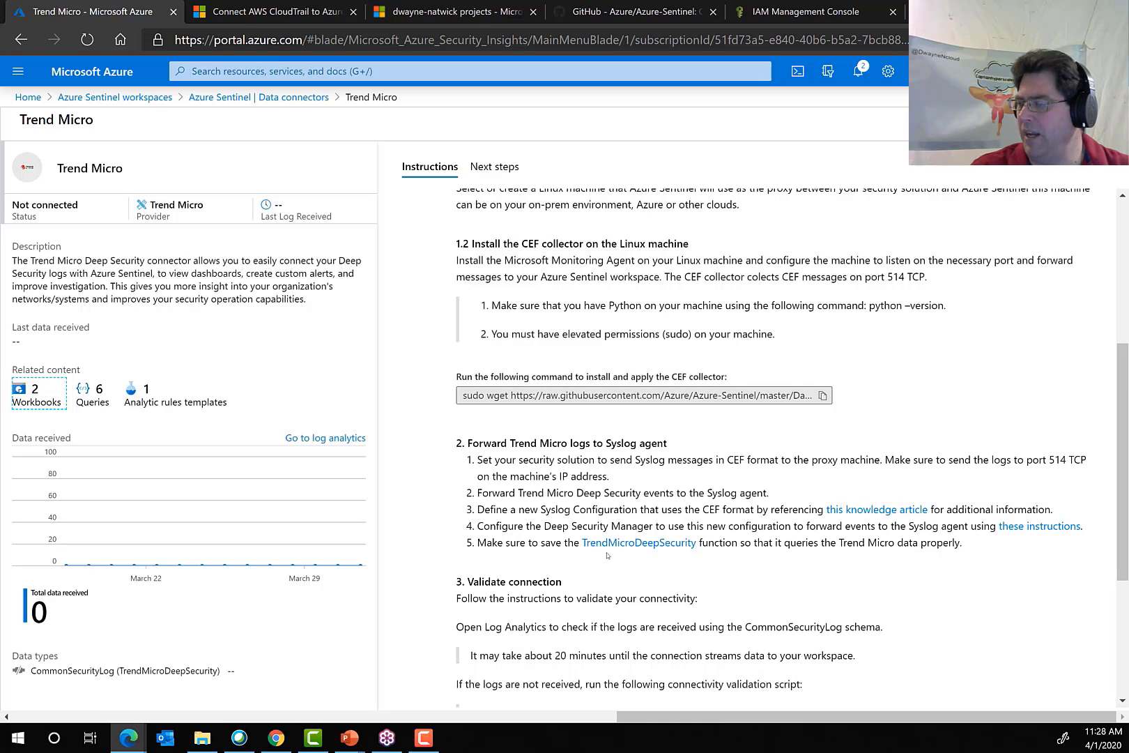
{"action": "scroll", "coordinate": [597, 596], "scroll_direction": "up", "scroll_amount": 5}
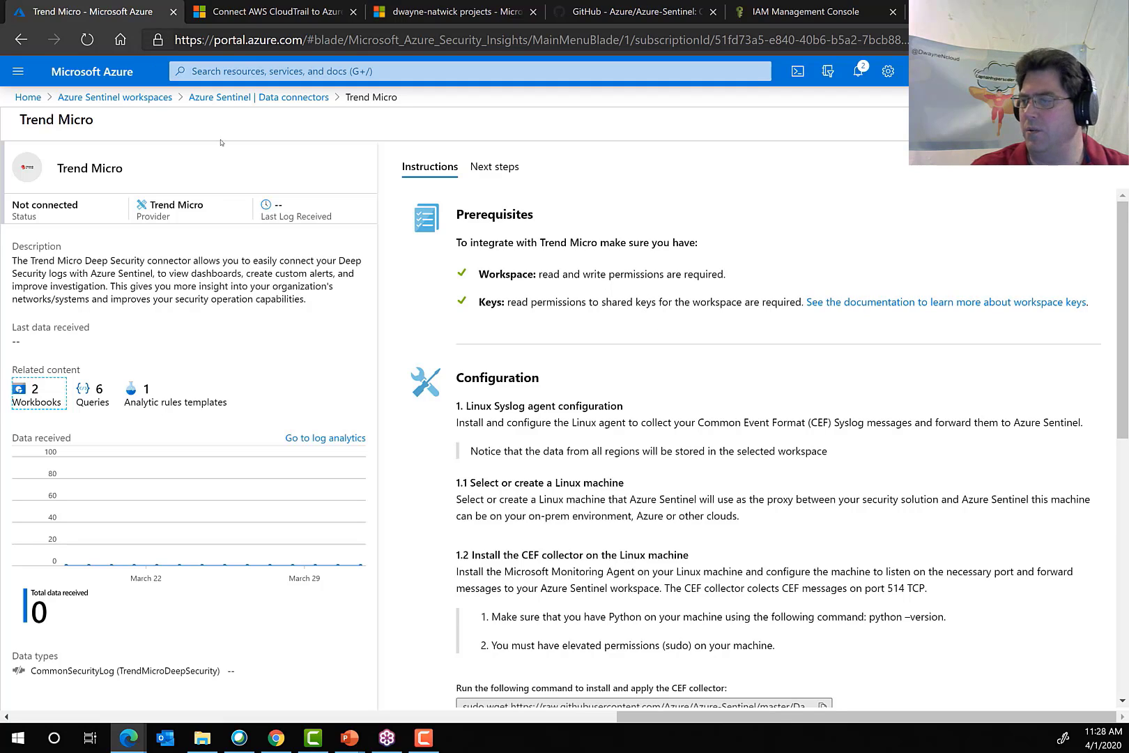
{"action": "left_click", "coordinate": [235, 101]}
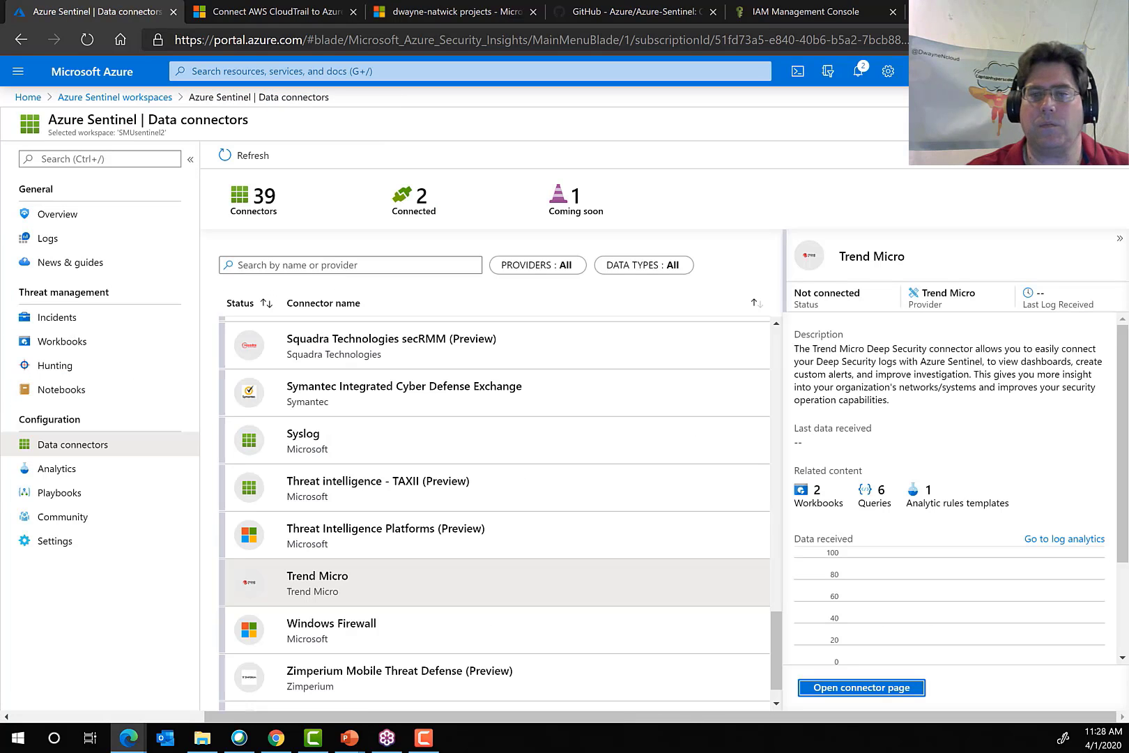
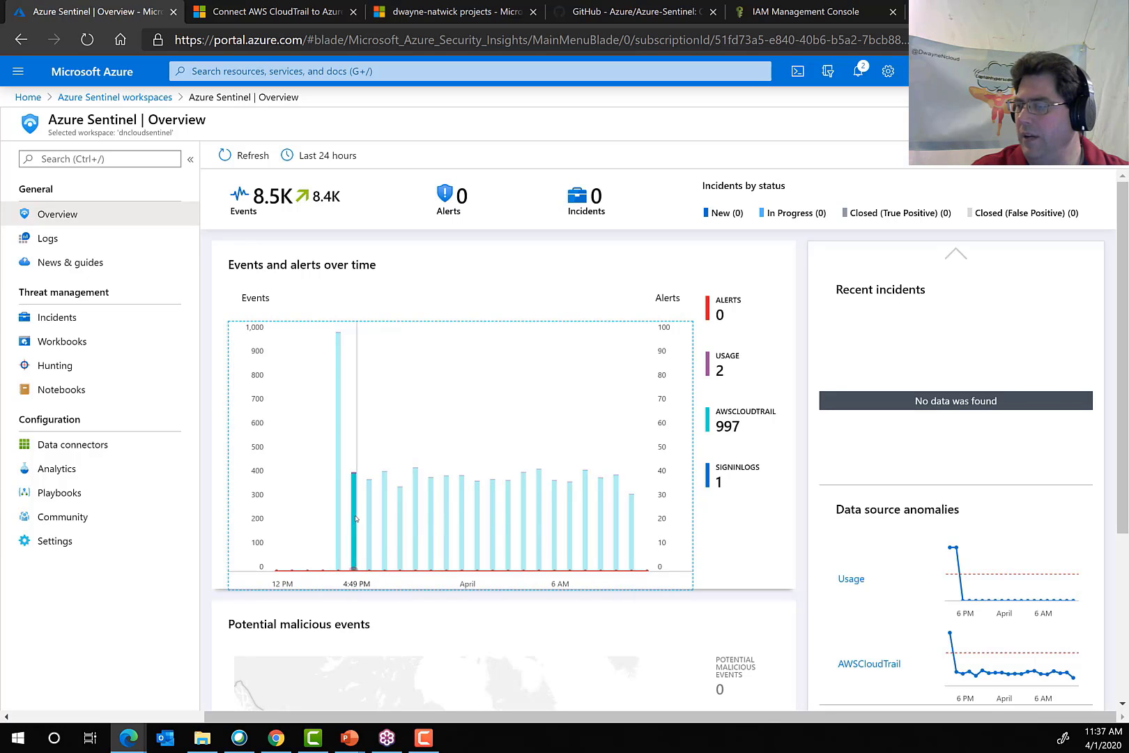
Open the AWSCloudTrail log records behind one bar of the events and alerts chart, and return to the Sentinel overview.
{"action": "left_click", "coordinate": [541, 522]}
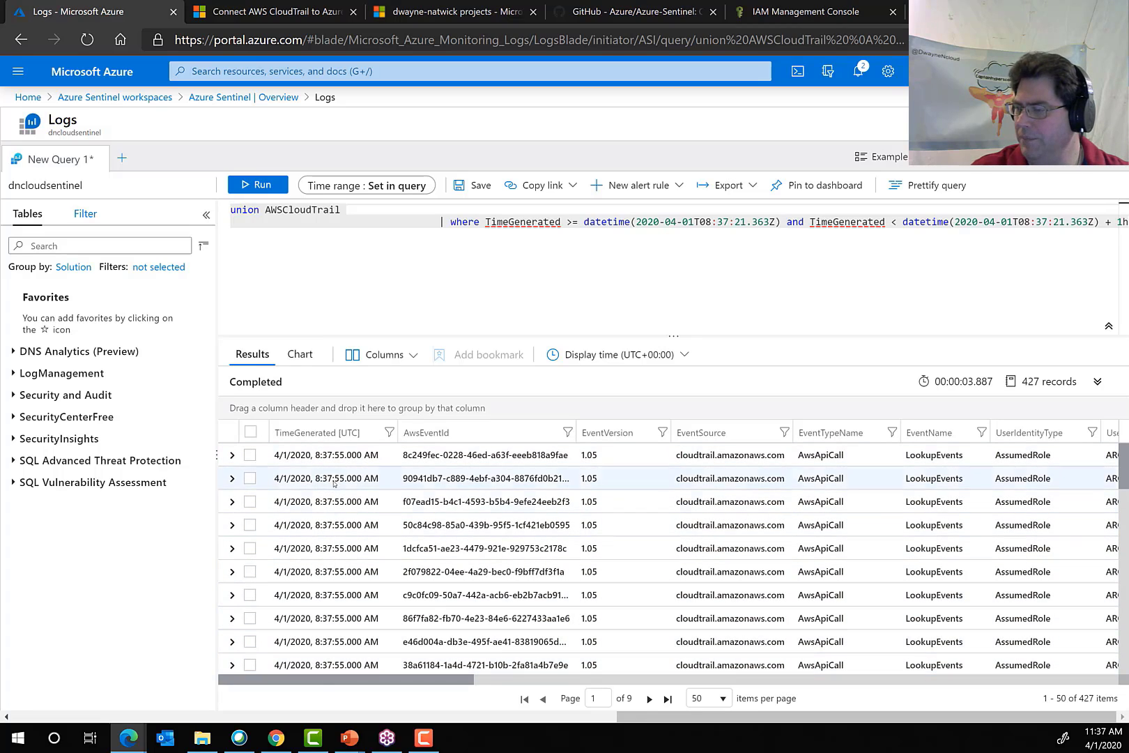
{"action": "left_click", "coordinate": [252, 101]}
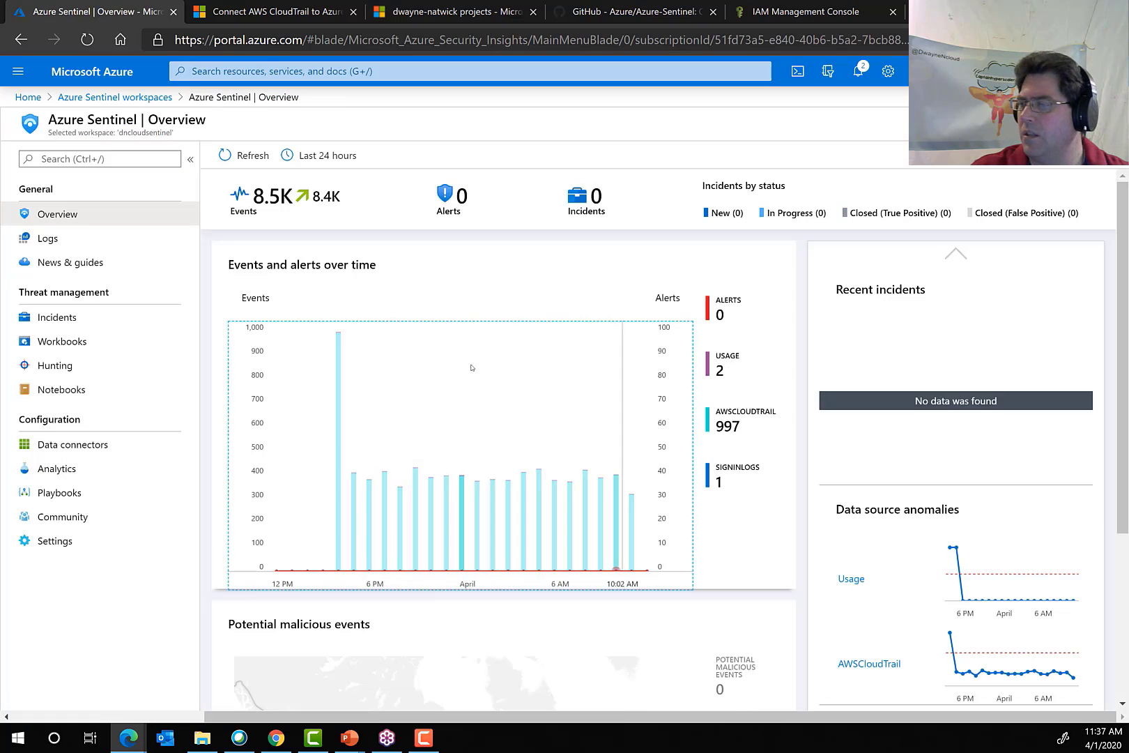
Look through the sample log queries for computer availability, computer performance and data usage, and return to the query history.
{"action": "left_click", "coordinate": [63, 238]}
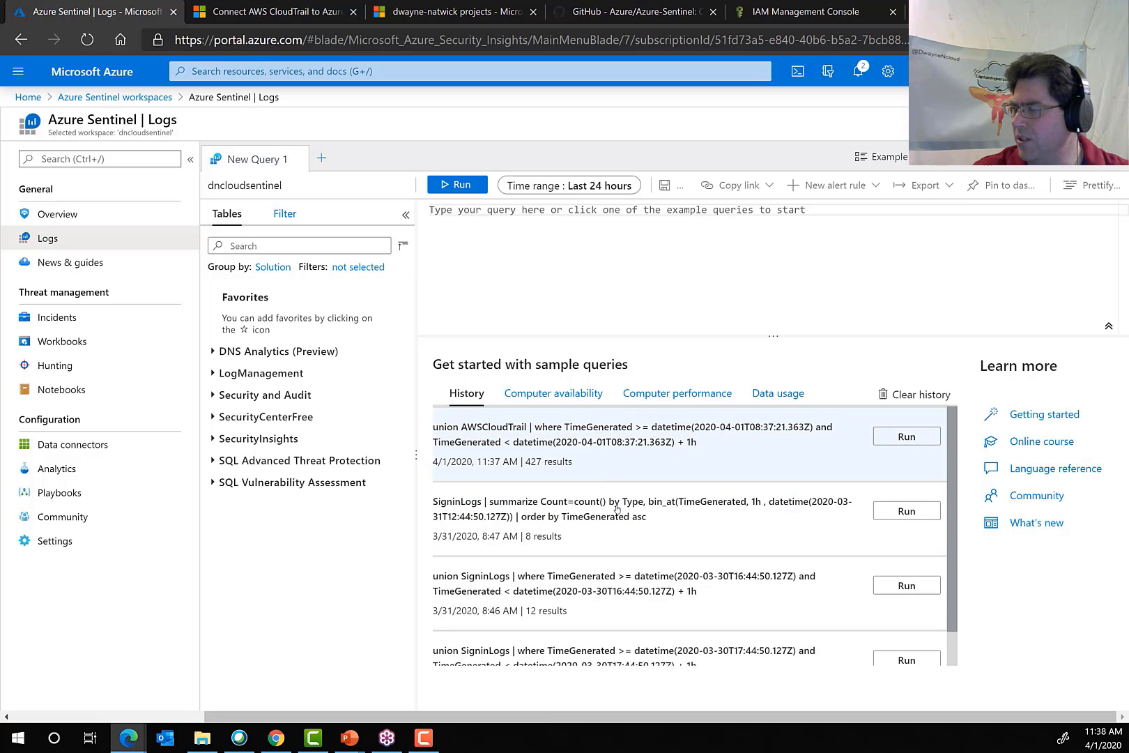
{"action": "left_click", "coordinate": [552, 392]}
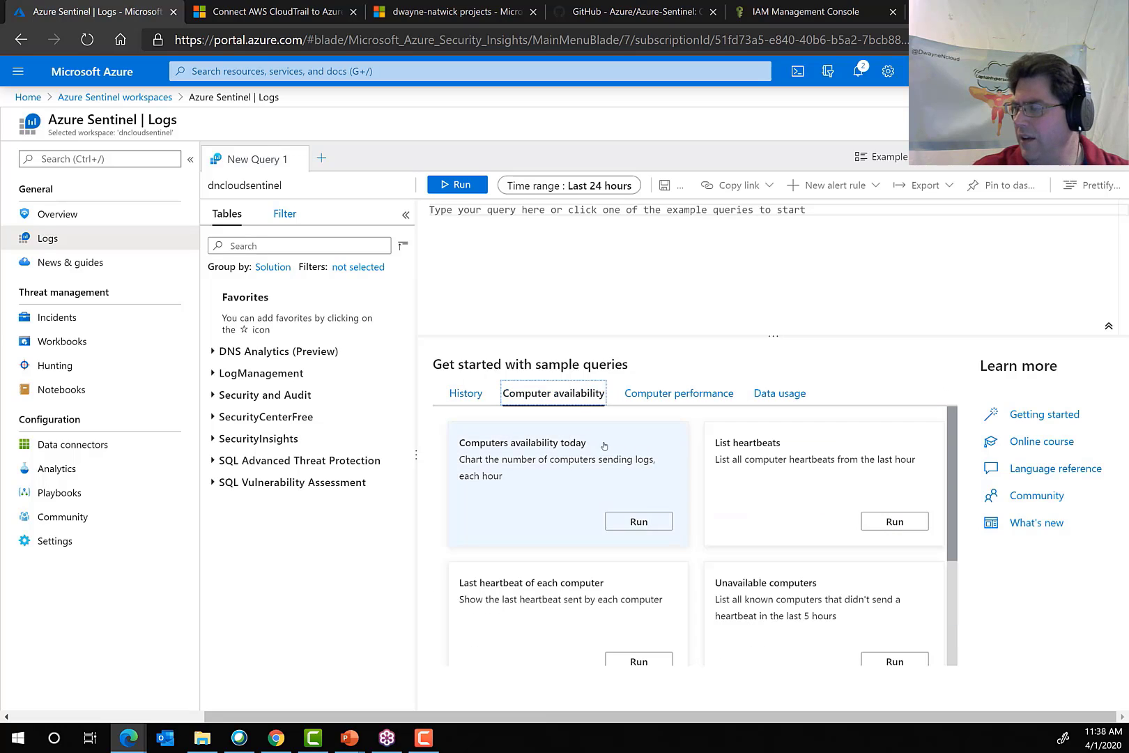
{"action": "left_click", "coordinate": [682, 393]}
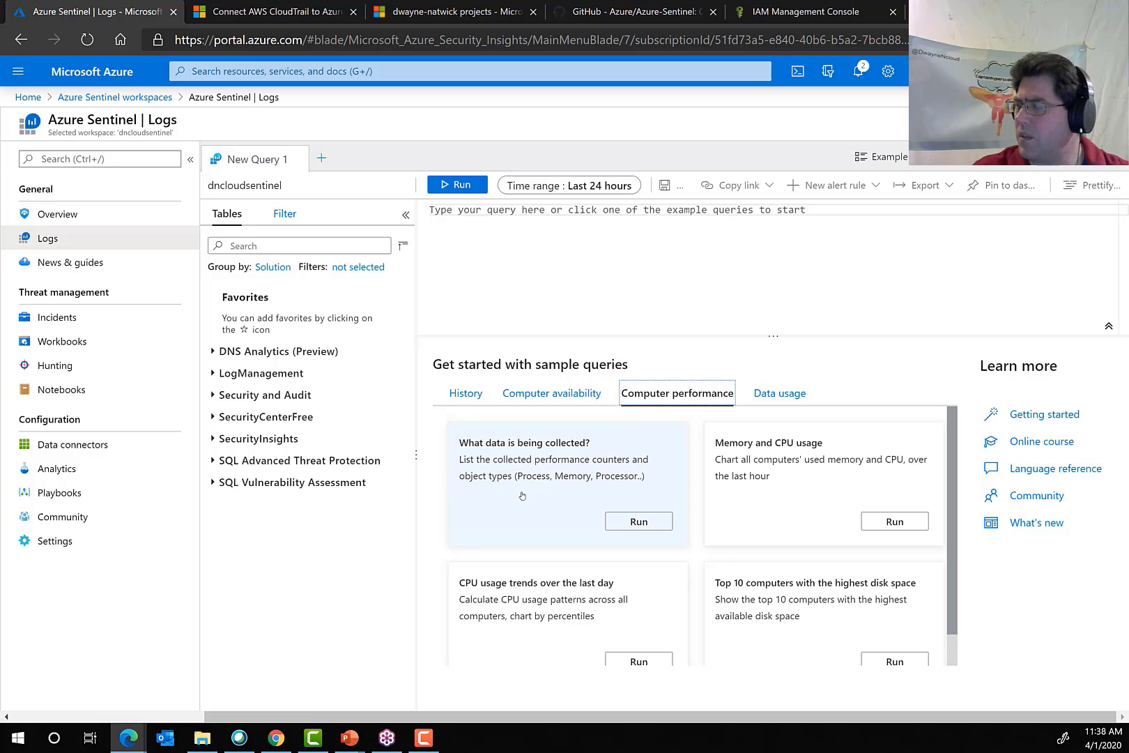
{"action": "left_click", "coordinate": [781, 396]}
{"action": "left_click", "coordinate": [466, 393]}
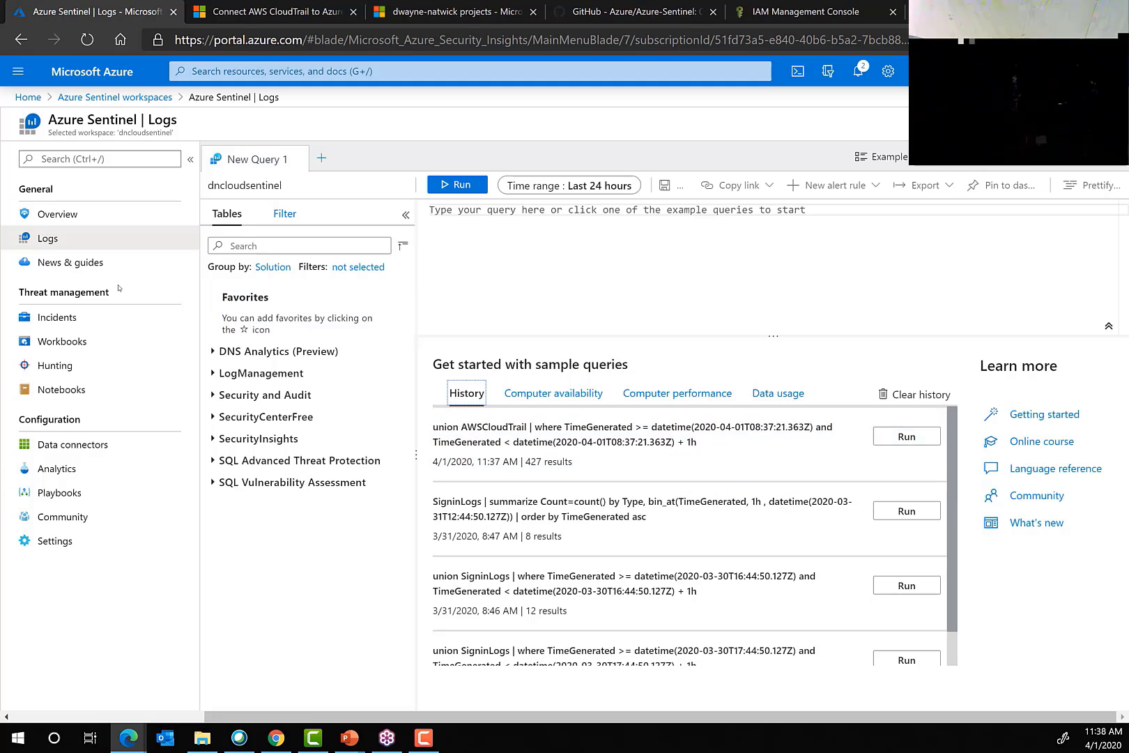
Read the What's new announcements in Sentinel's News & guides and show the Get started guide.
{"action": "left_click", "coordinate": [69, 259]}
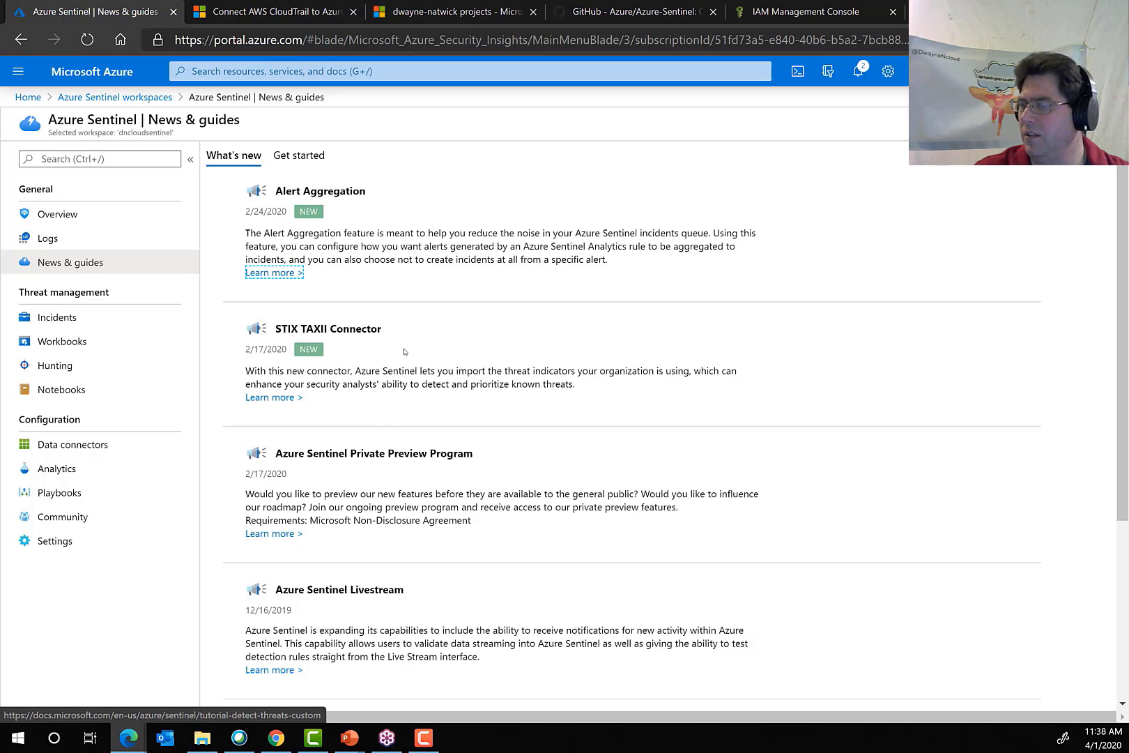
{"action": "scroll", "coordinate": [393, 538], "scroll_direction": "down", "scroll_amount": 4}
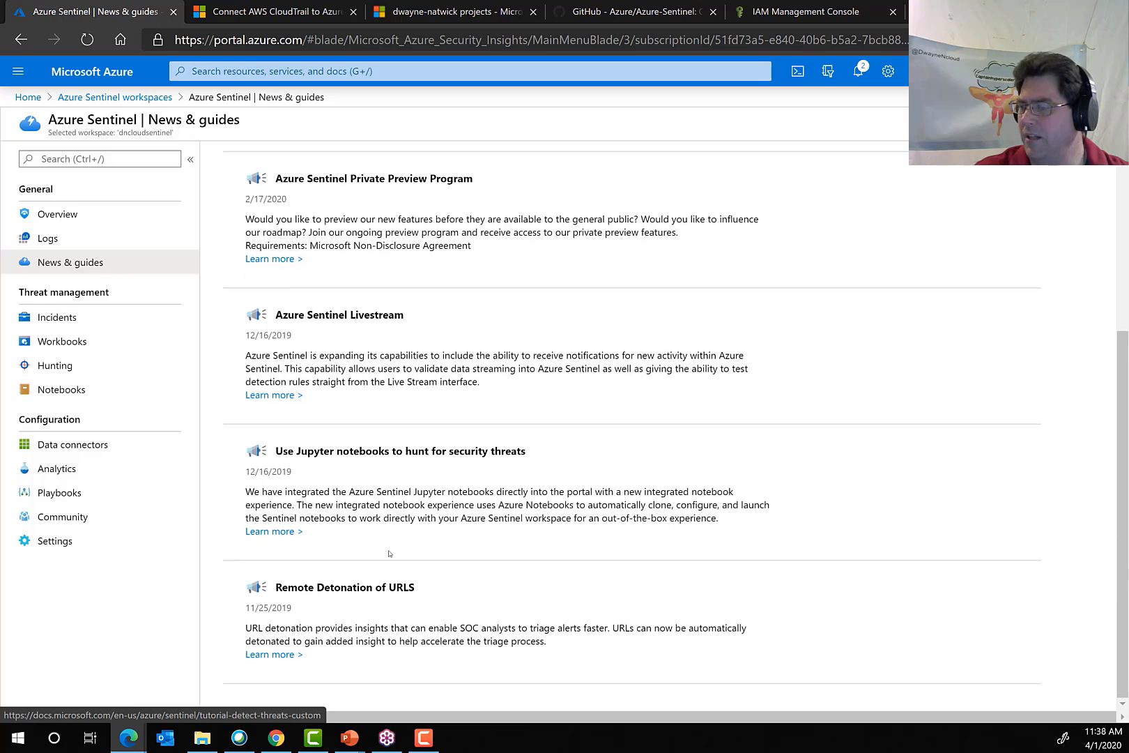
{"action": "scroll", "coordinate": [441, 554], "scroll_direction": "up", "scroll_amount": 4}
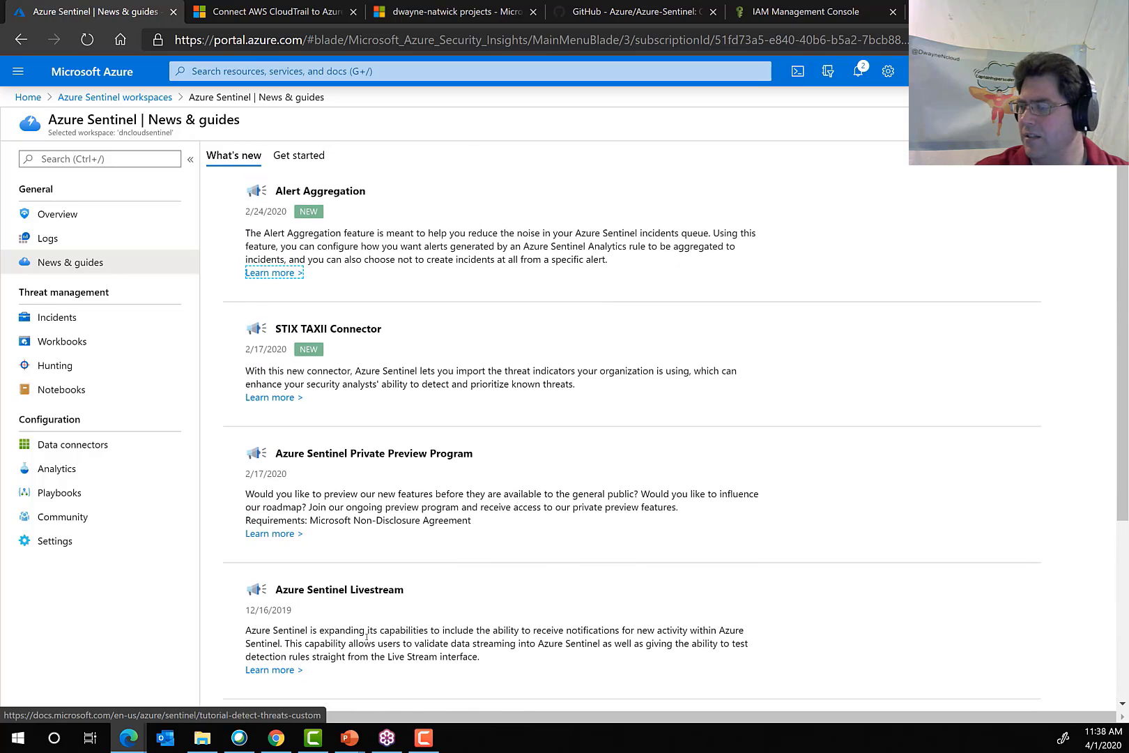
{"action": "scroll", "coordinate": [357, 631], "scroll_direction": "down", "scroll_amount": 4}
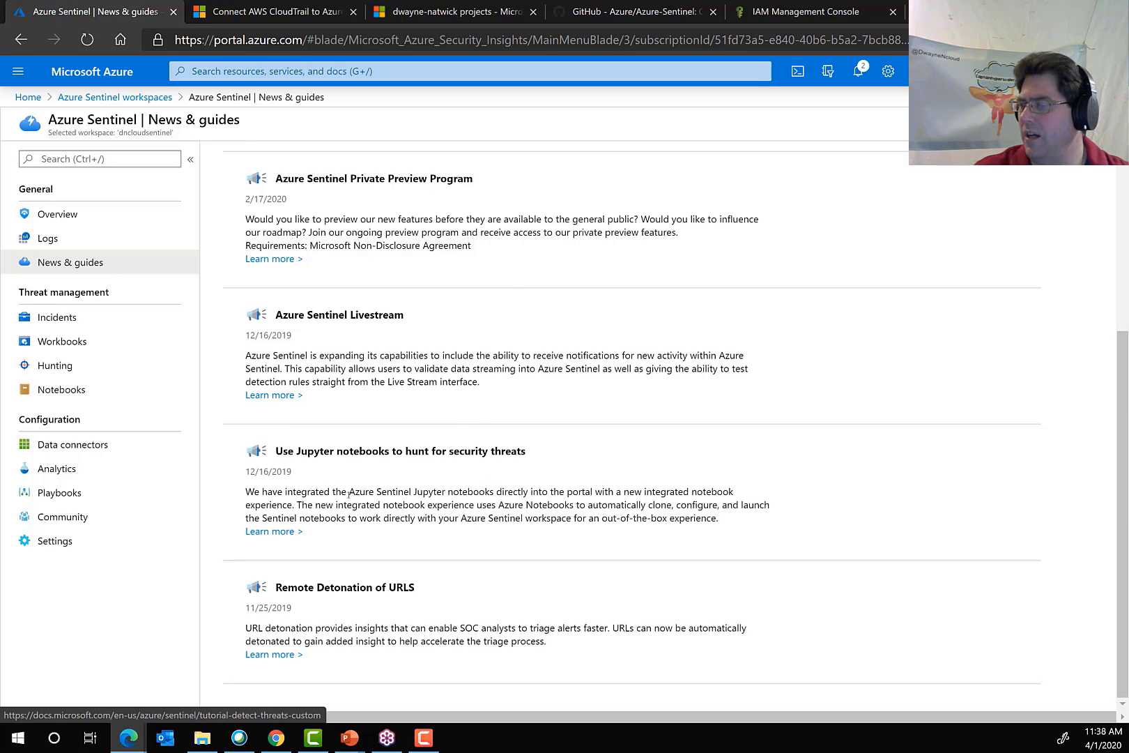
{"action": "scroll", "coordinate": [393, 405], "scroll_direction": "up", "scroll_amount": 4}
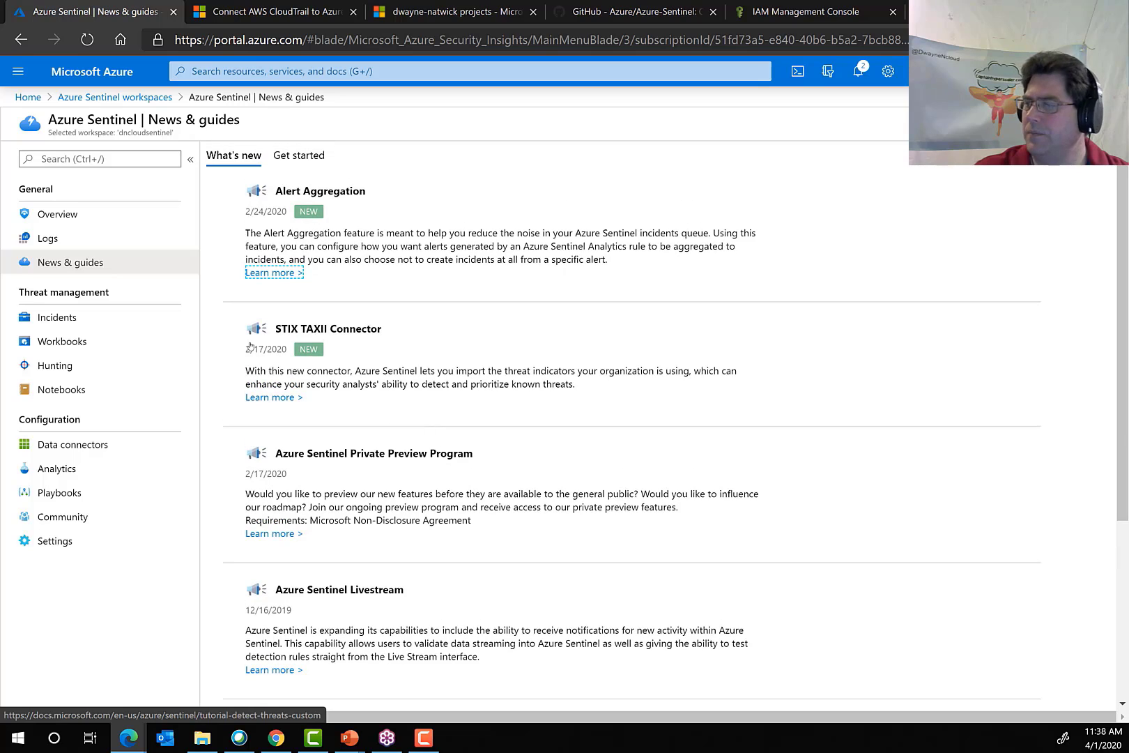
{"action": "left_click", "coordinate": [299, 155]}
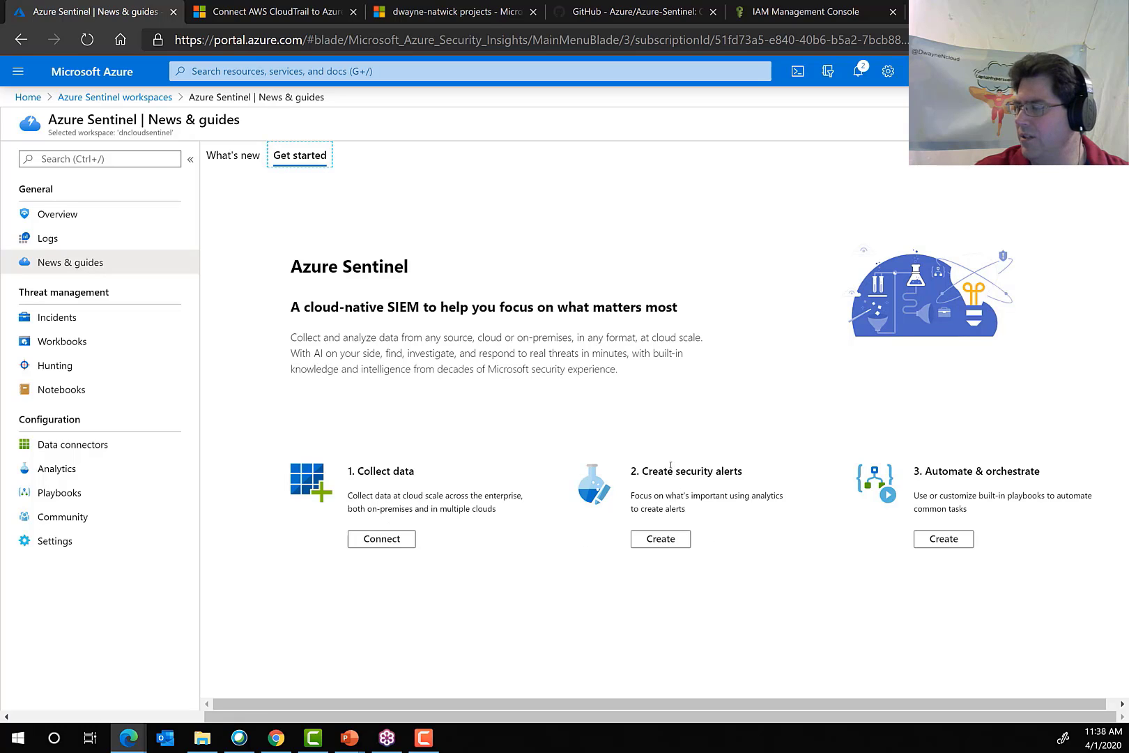
Go from the guide's security alerts stage to the analytics rules, view the blank scheduled query rule form, and return to the active rules.
{"action": "left_click", "coordinate": [660, 539]}
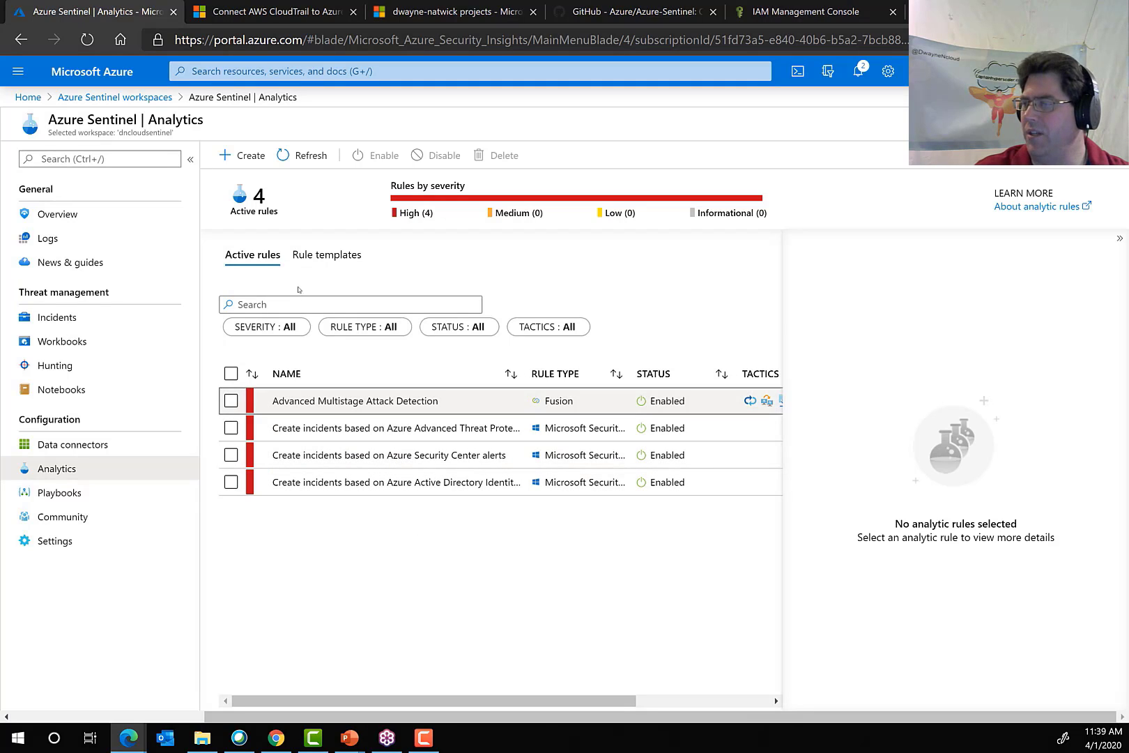
{"action": "left_click", "coordinate": [244, 155]}
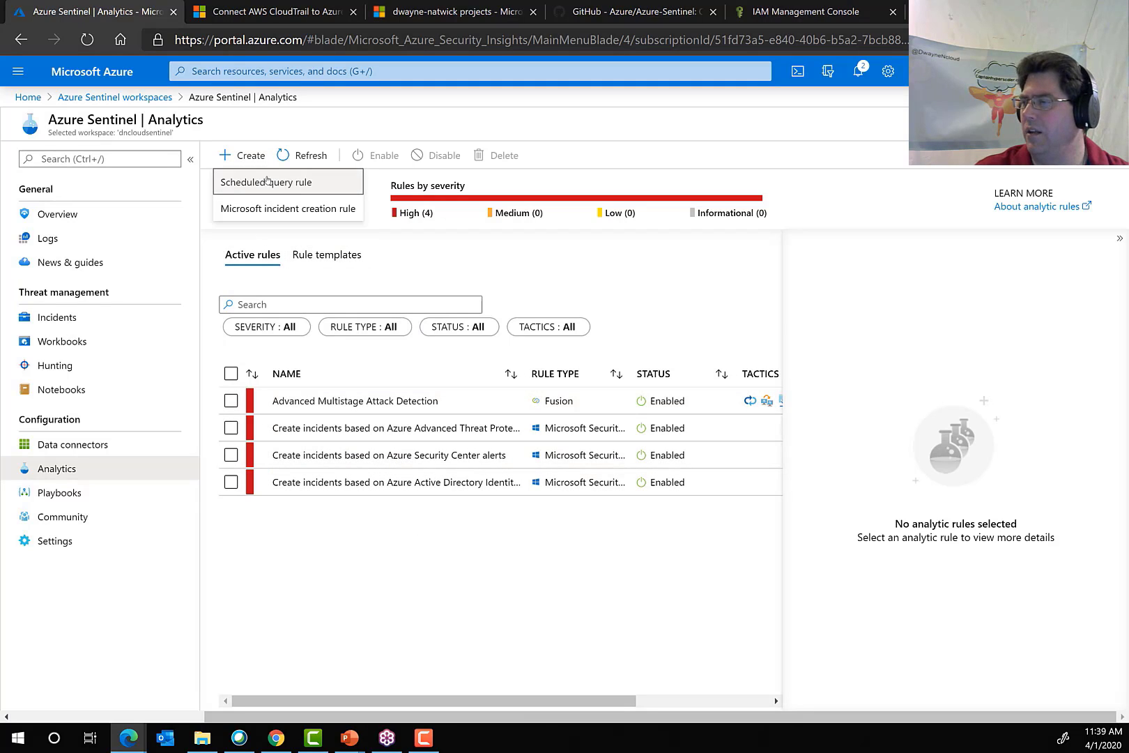
{"action": "left_click", "coordinate": [246, 182]}
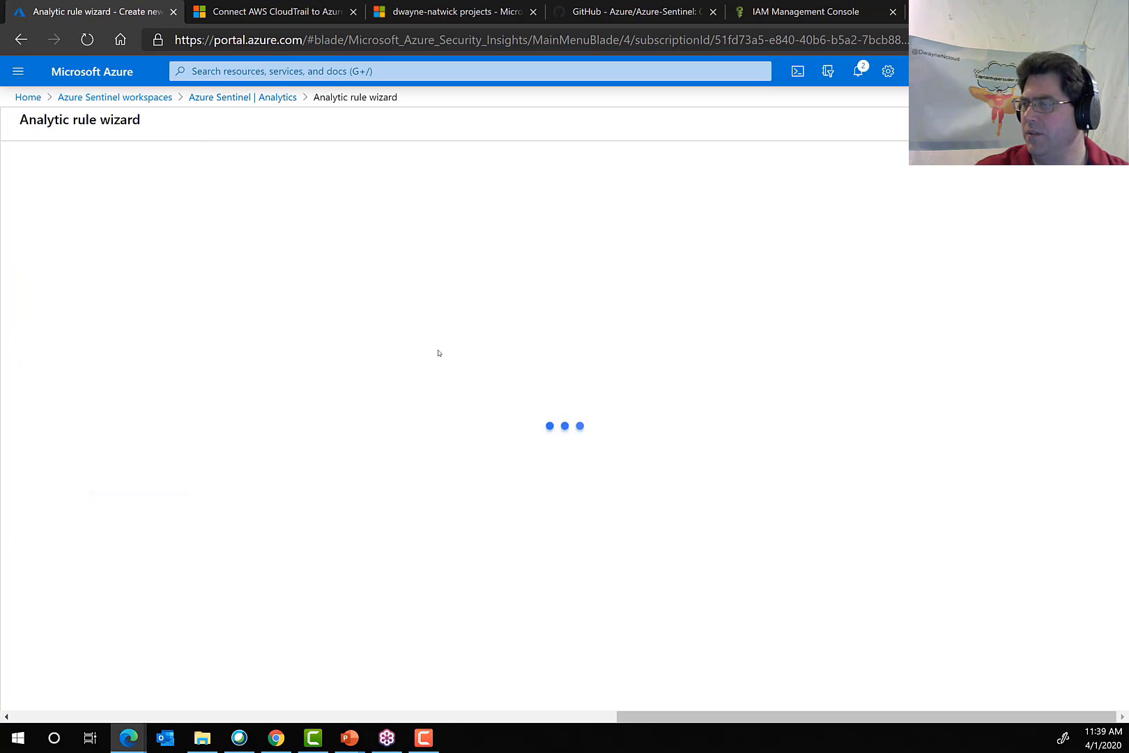
{"action": "left_click", "coordinate": [245, 97]}
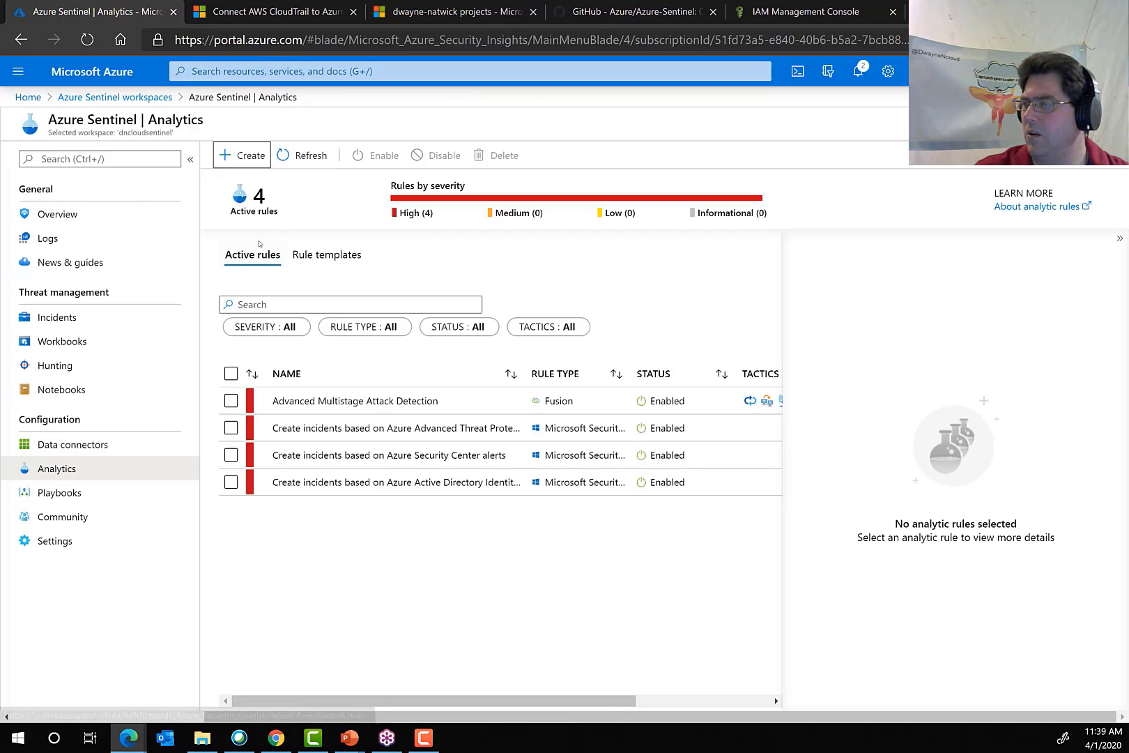
Start a Microsoft incident creation rule named sentinelrule with Azure Security Center as its Microsoft security service.
{"action": "left_click", "coordinate": [244, 156]}
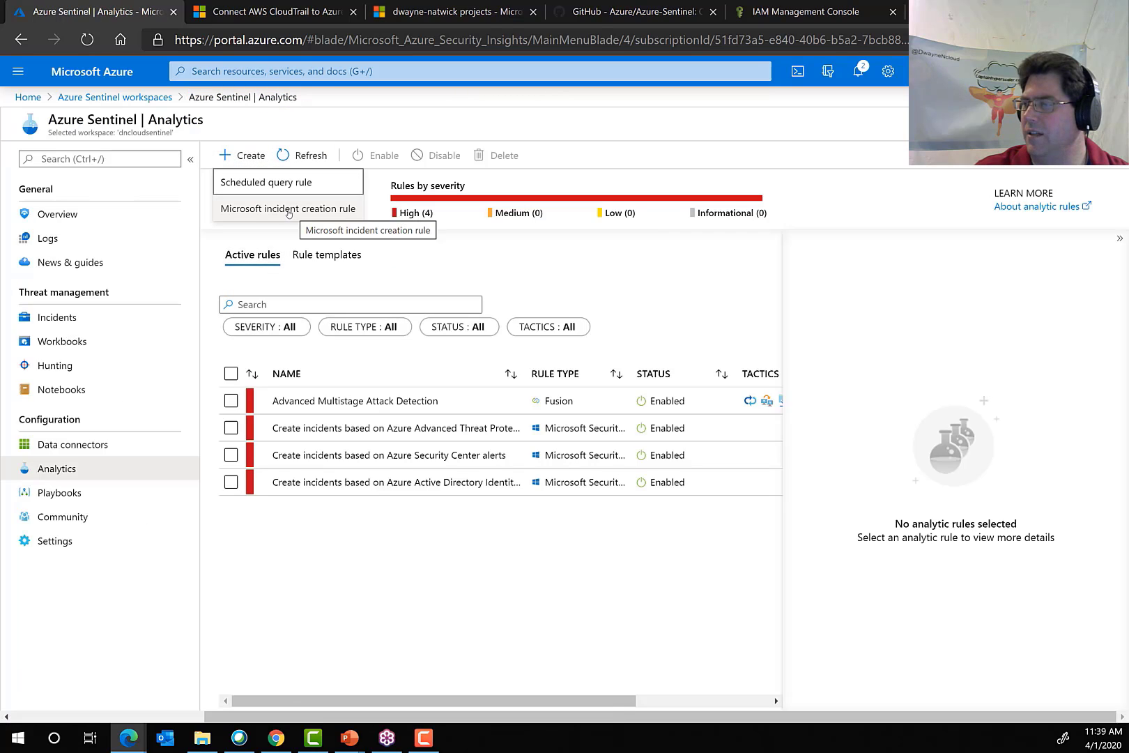
{"action": "left_click", "coordinate": [290, 210]}
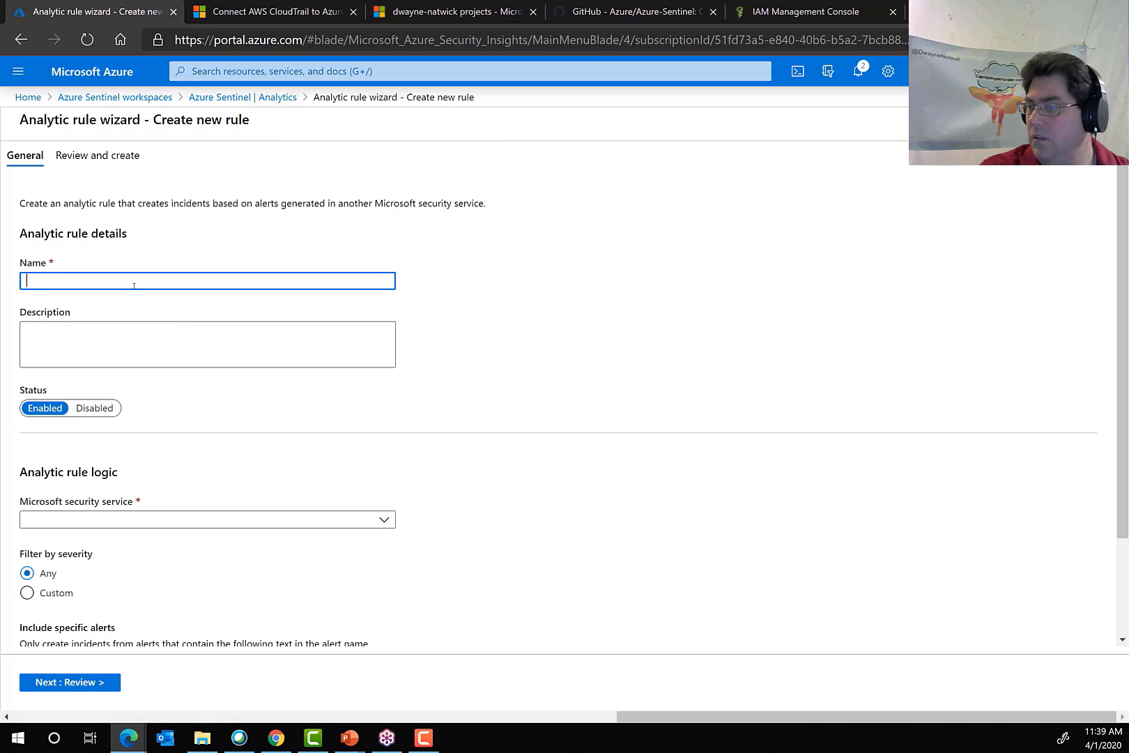
{"action": "type", "text": "sentinelrule"}
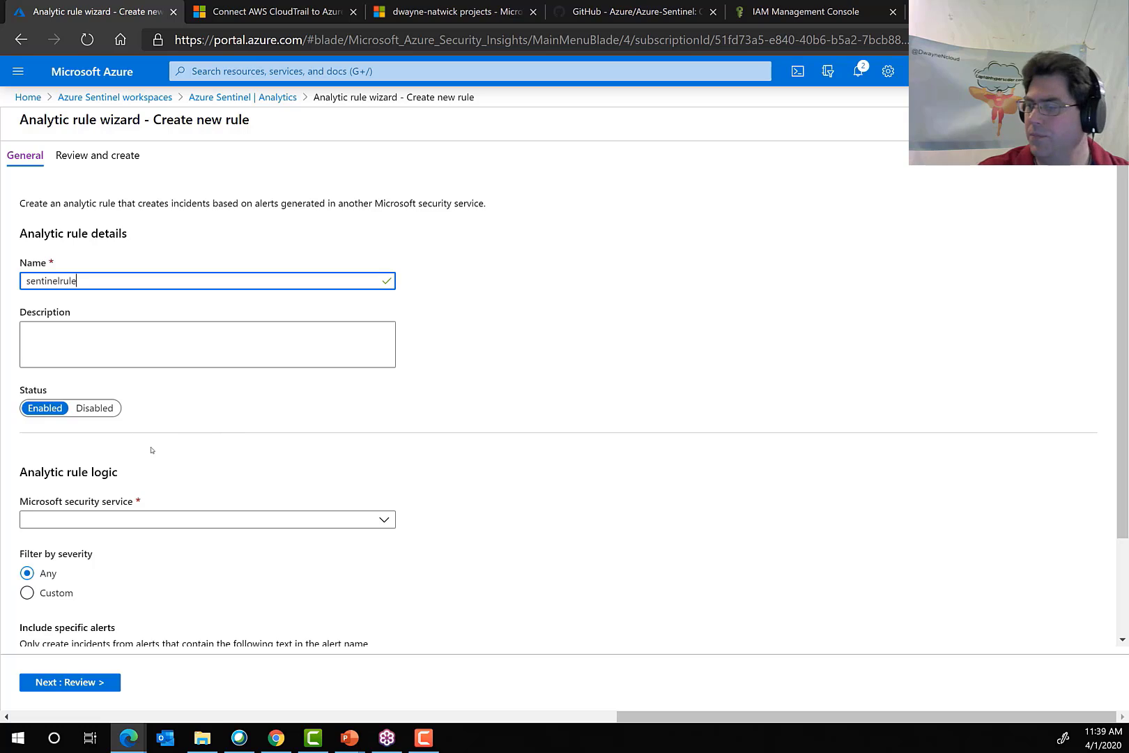
{"action": "scroll", "coordinate": [151, 450], "scroll_direction": "down", "scroll_amount": 2}
{"action": "left_click", "coordinate": [153, 396]}
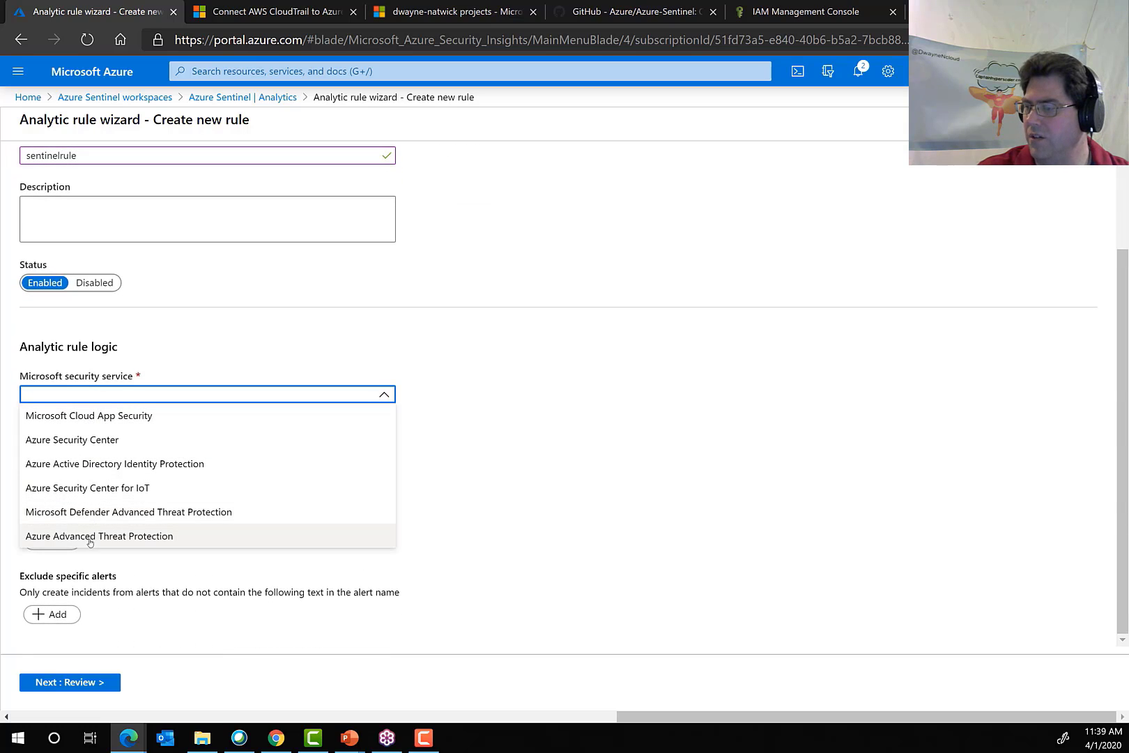
{"action": "left_click", "coordinate": [91, 440]}
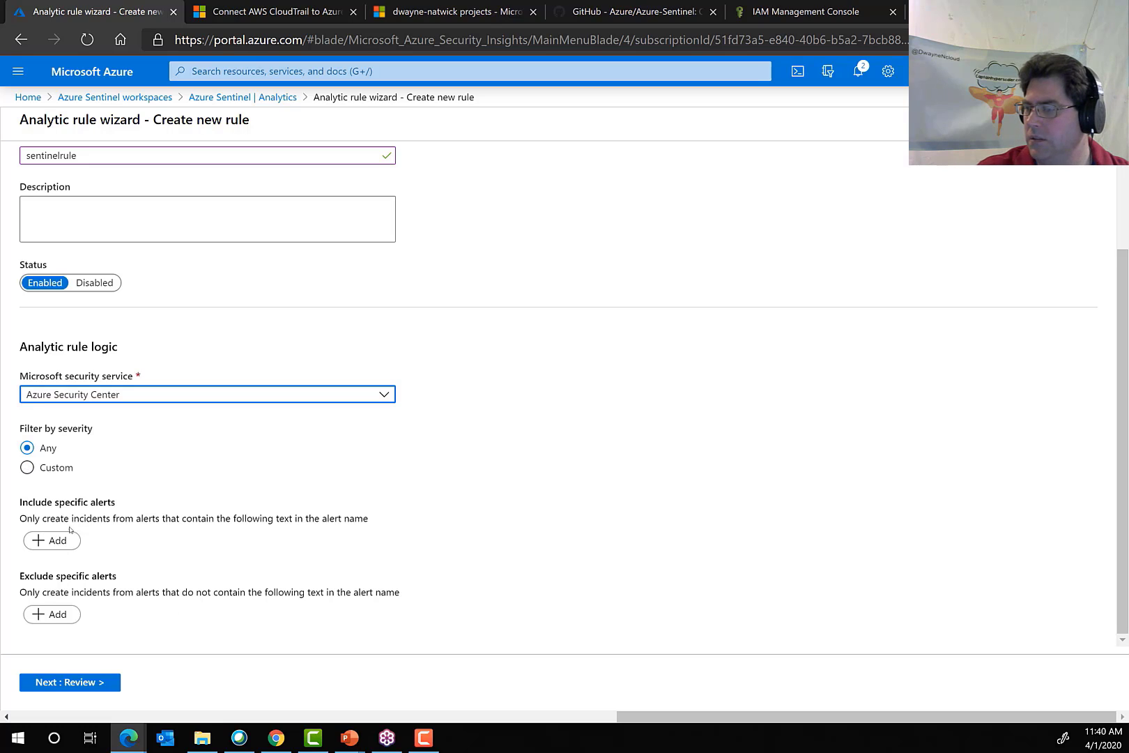
Limit the rule to alerts whose name contains "virtual machine", then review and create it.
{"action": "left_click", "coordinate": [47, 542]}
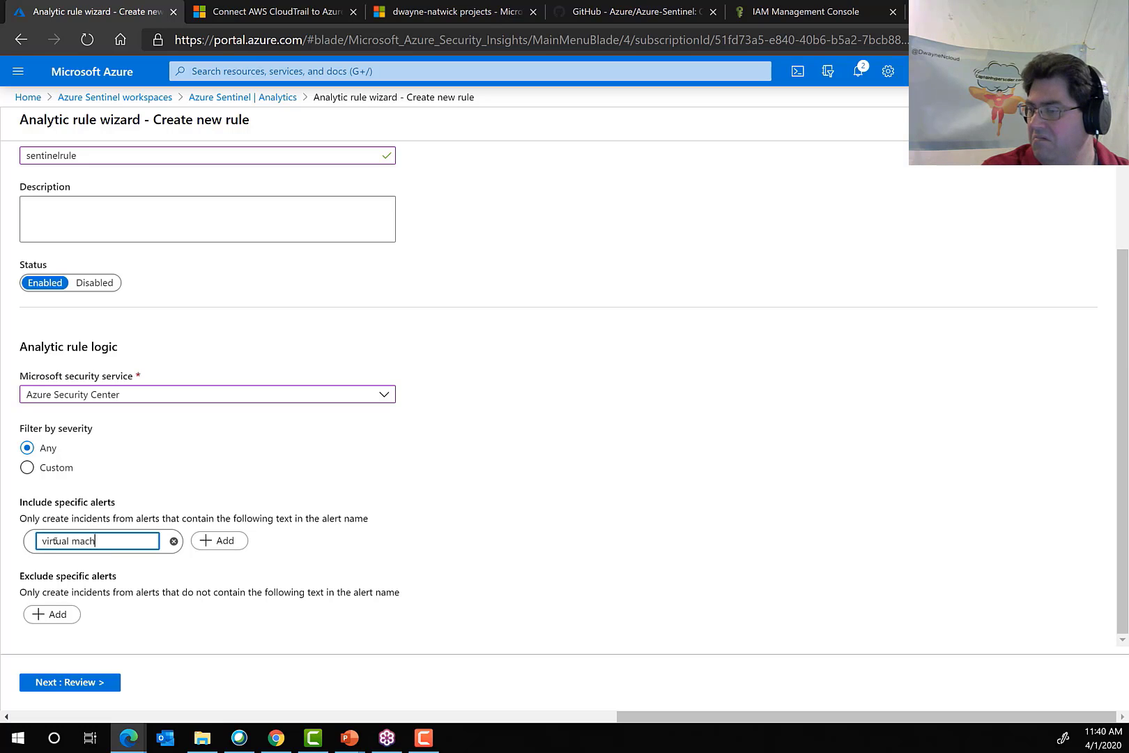
{"action": "left_click", "coordinate": [225, 550]}
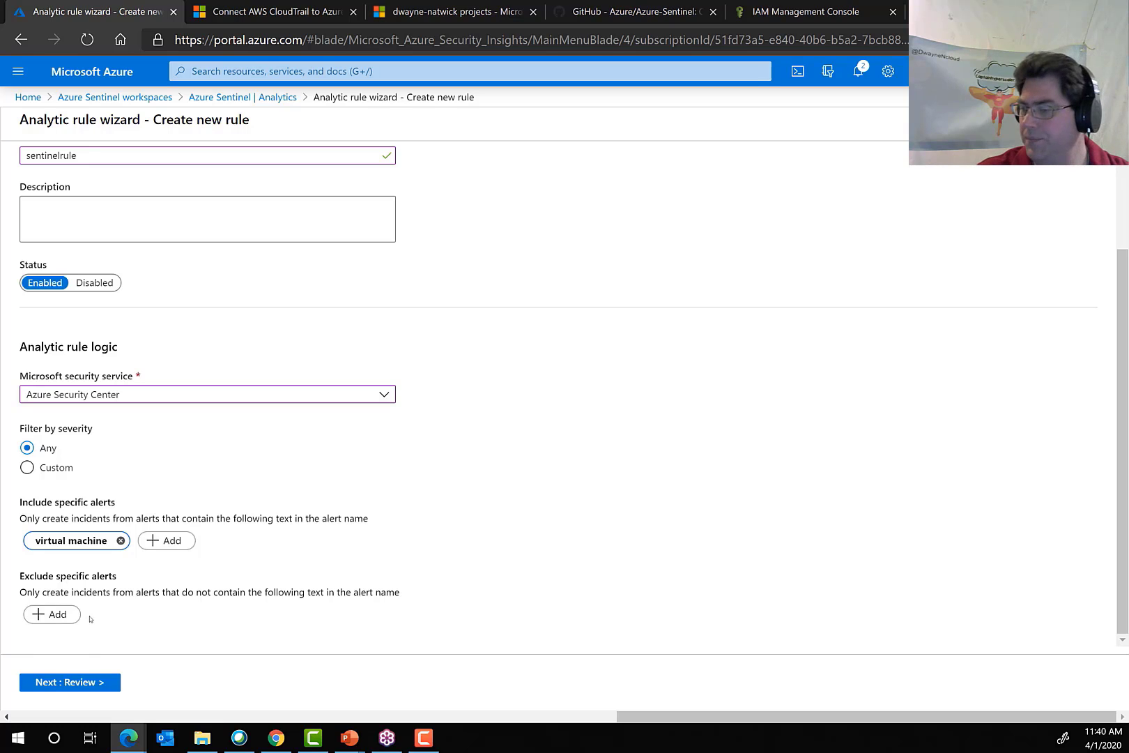
{"action": "left_click", "coordinate": [70, 682]}
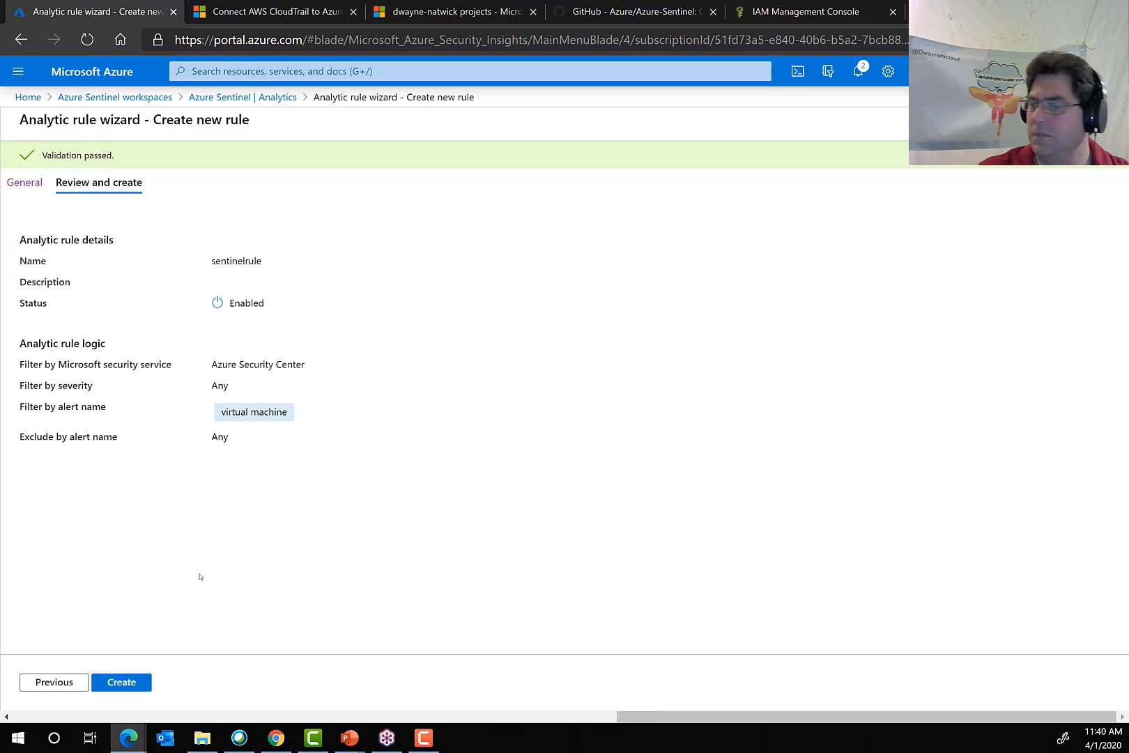
{"action": "left_click", "coordinate": [118, 682]}
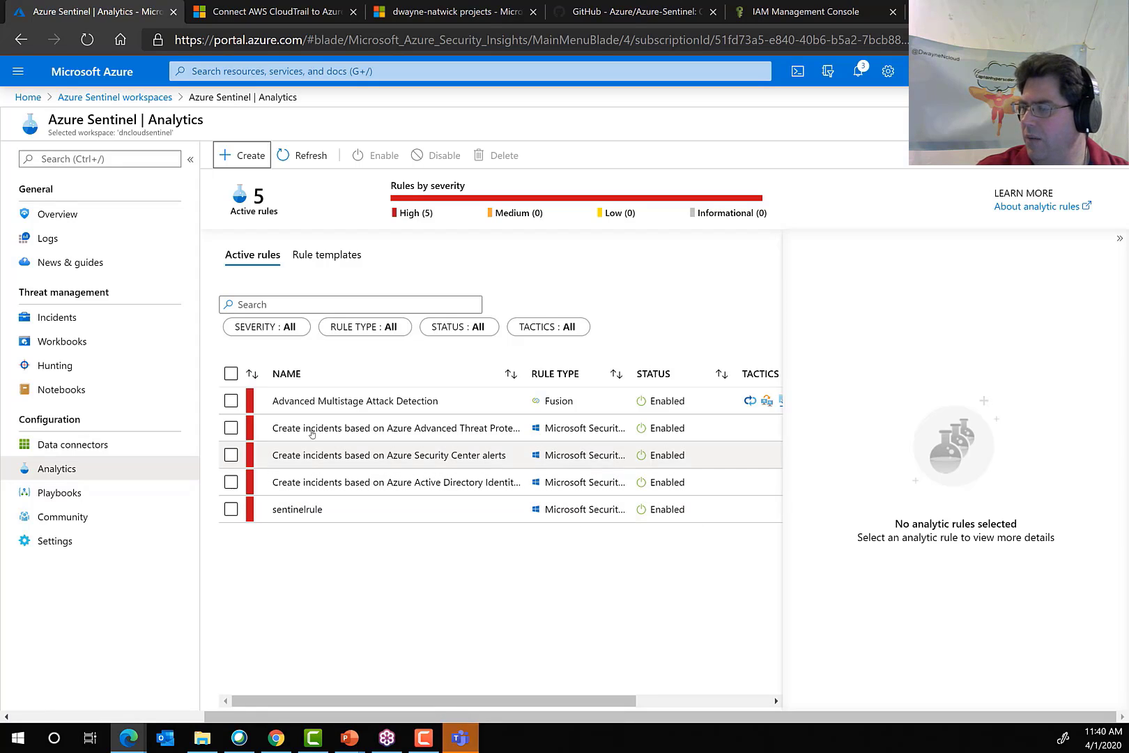
Select the Advanced Multistage Attack Detection rule and read its description, required data connectors and tactics.
{"action": "left_click_drag", "start_coordinate": [310, 403], "coordinate": [315, 403]}
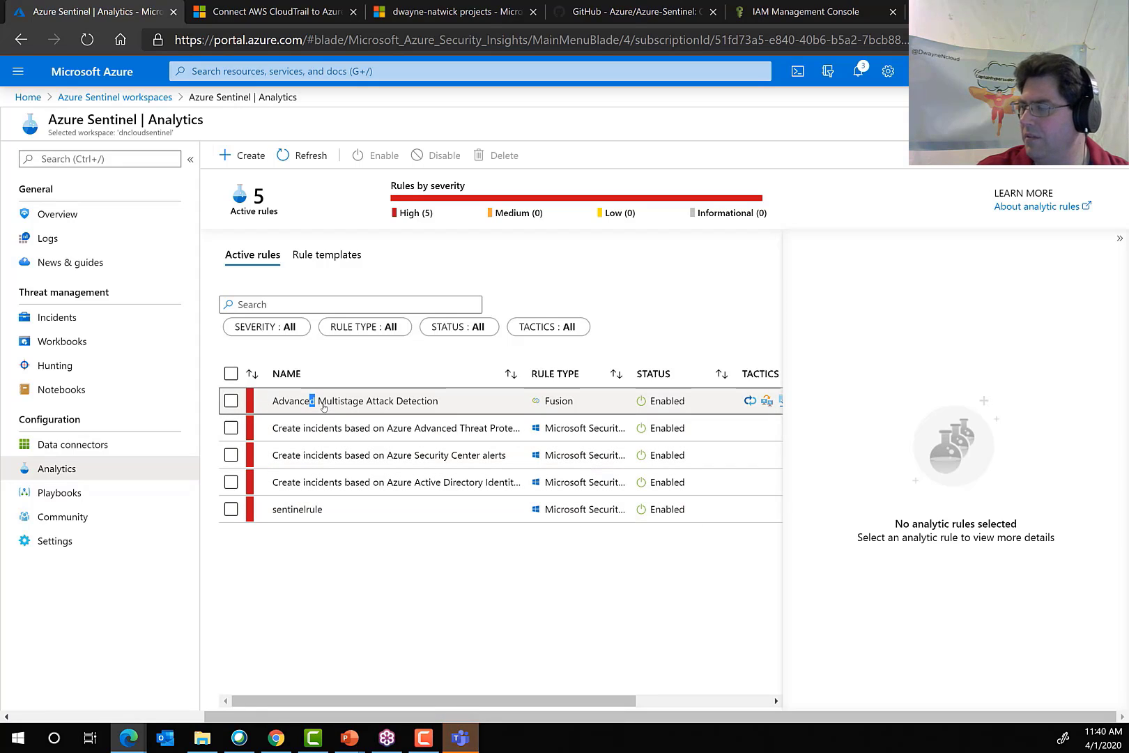
{"action": "left_click", "coordinate": [231, 401]}
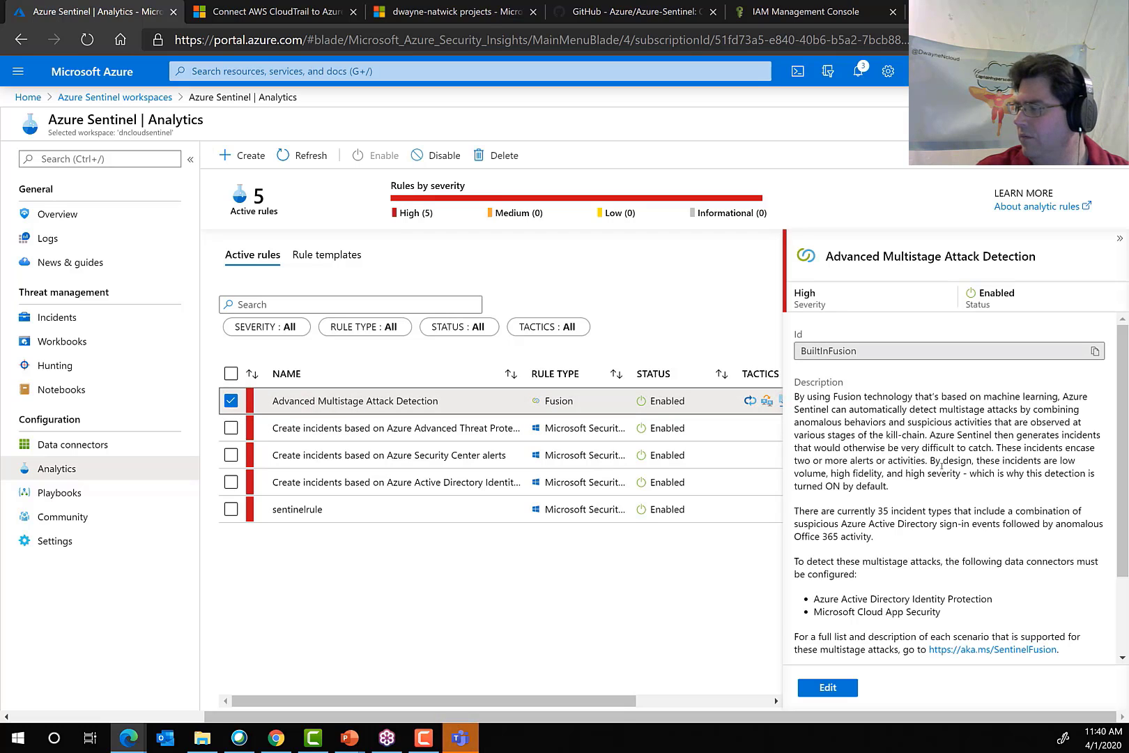
{"action": "scroll", "coordinate": [942, 466], "scroll_direction": "down", "scroll_amount": 3}
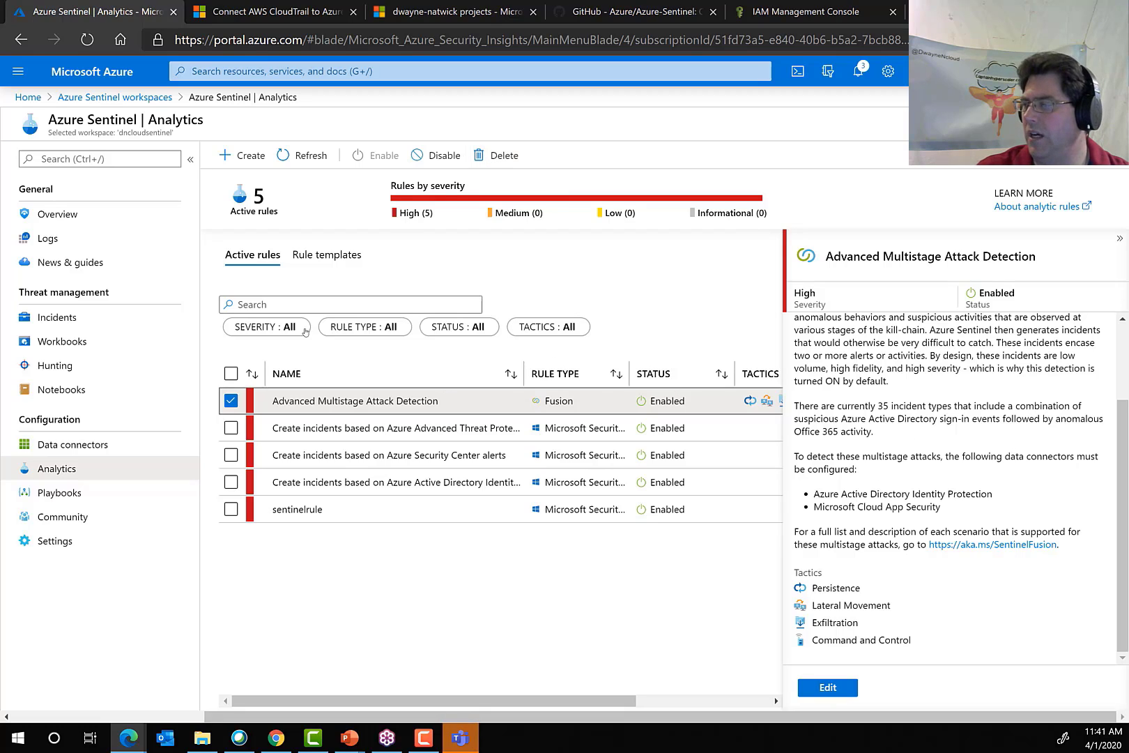
Browse the analytic rule templates and widen the name column to read the full template names.
{"action": "left_click", "coordinate": [325, 256]}
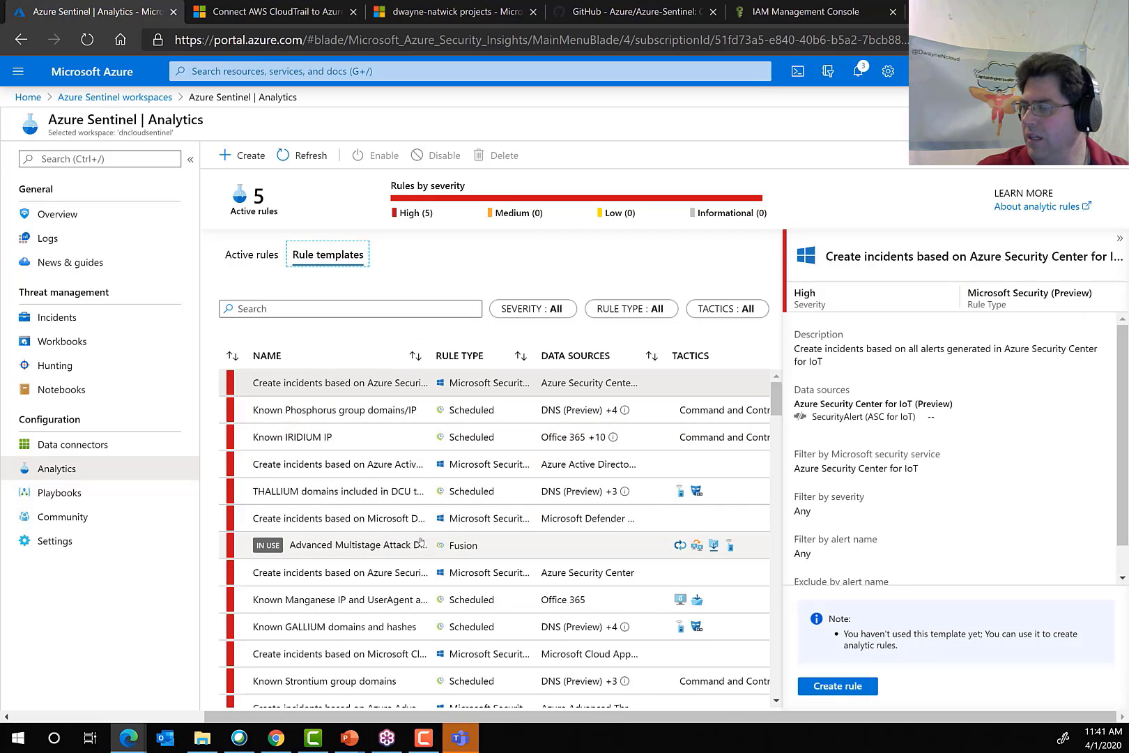
{"action": "scroll", "coordinate": [418, 541], "scroll_direction": "down", "scroll_amount": 2}
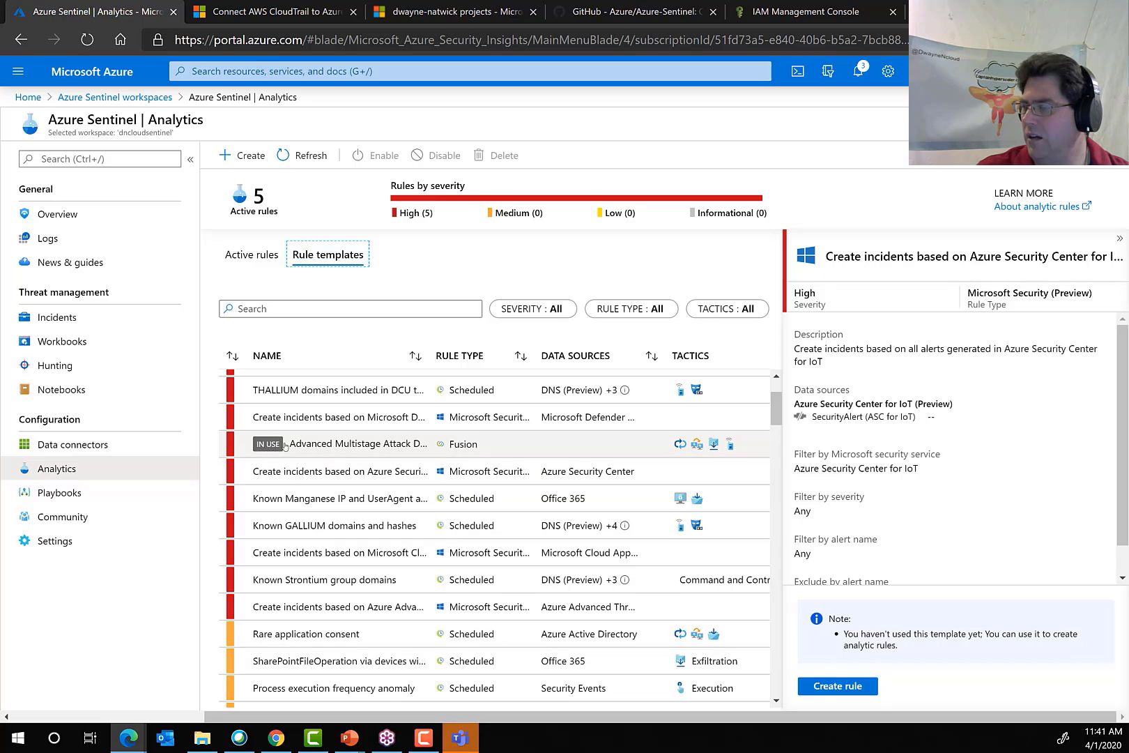
{"action": "scroll", "coordinate": [345, 617], "scroll_direction": "up", "scroll_amount": 2}
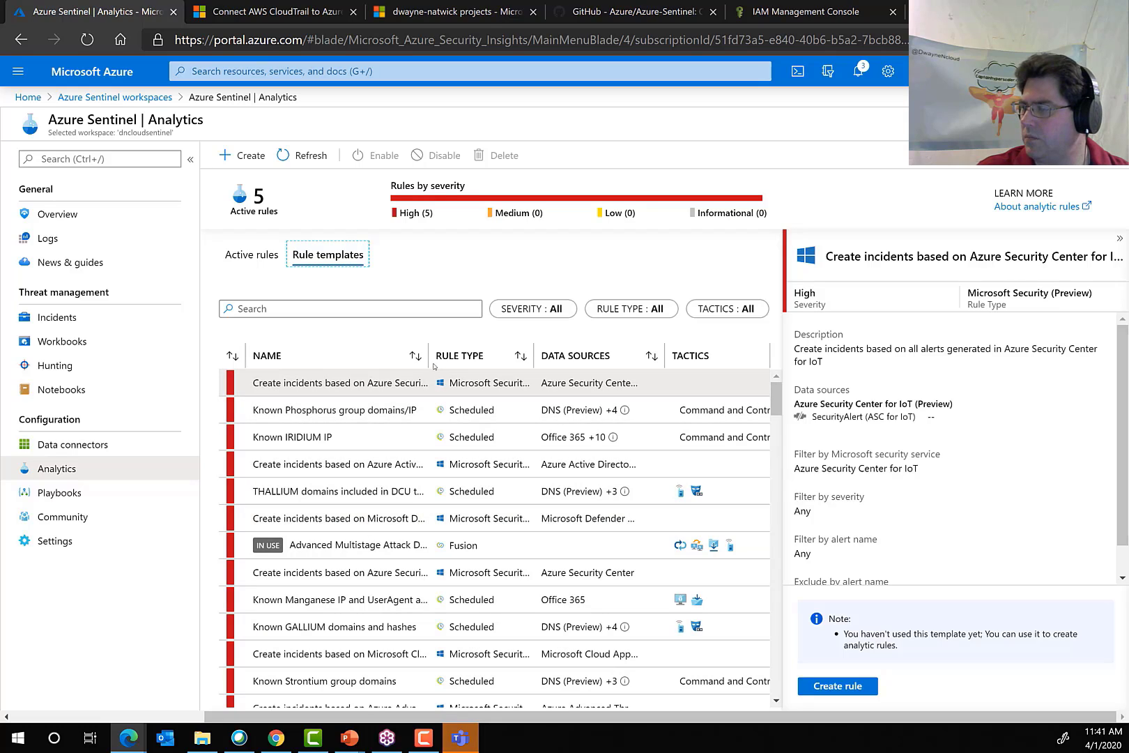
{"action": "left_click_drag", "start_coordinate": [543, 355], "coordinate": [544, 354]}
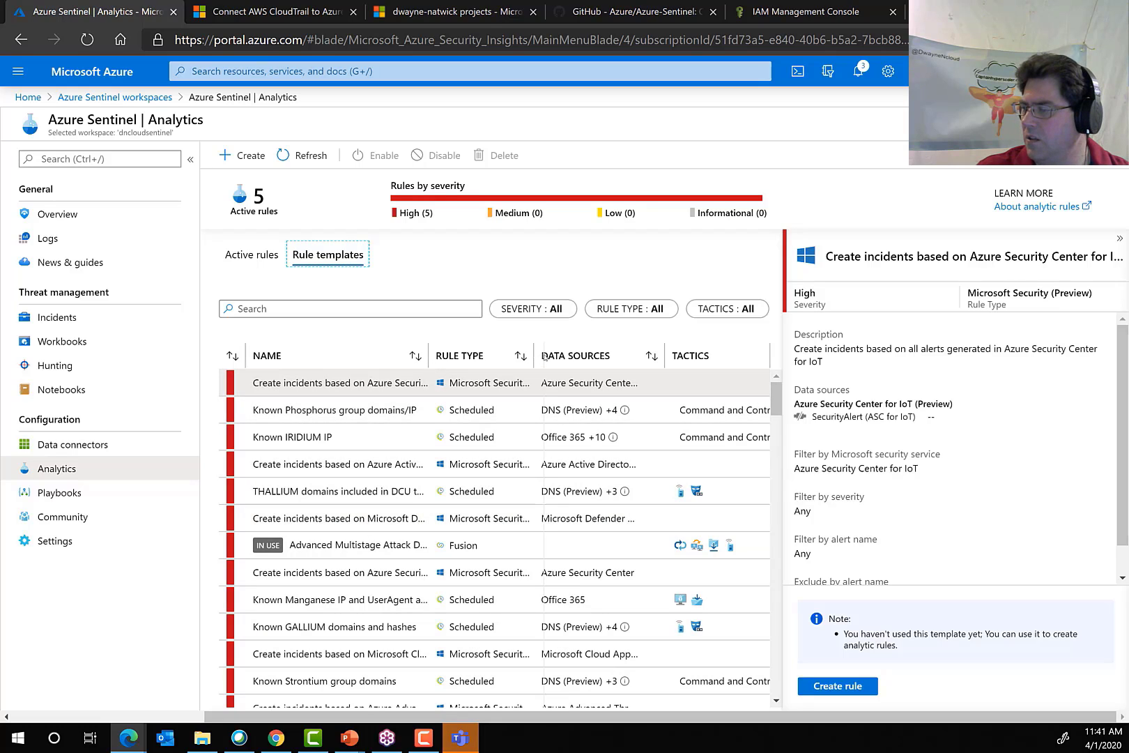
Create an enabled rule from the template that creates incidents based on Microsoft Defender Advanced Threat Protection alerts, keeping its default settings.
{"action": "left_click", "coordinate": [381, 520]}
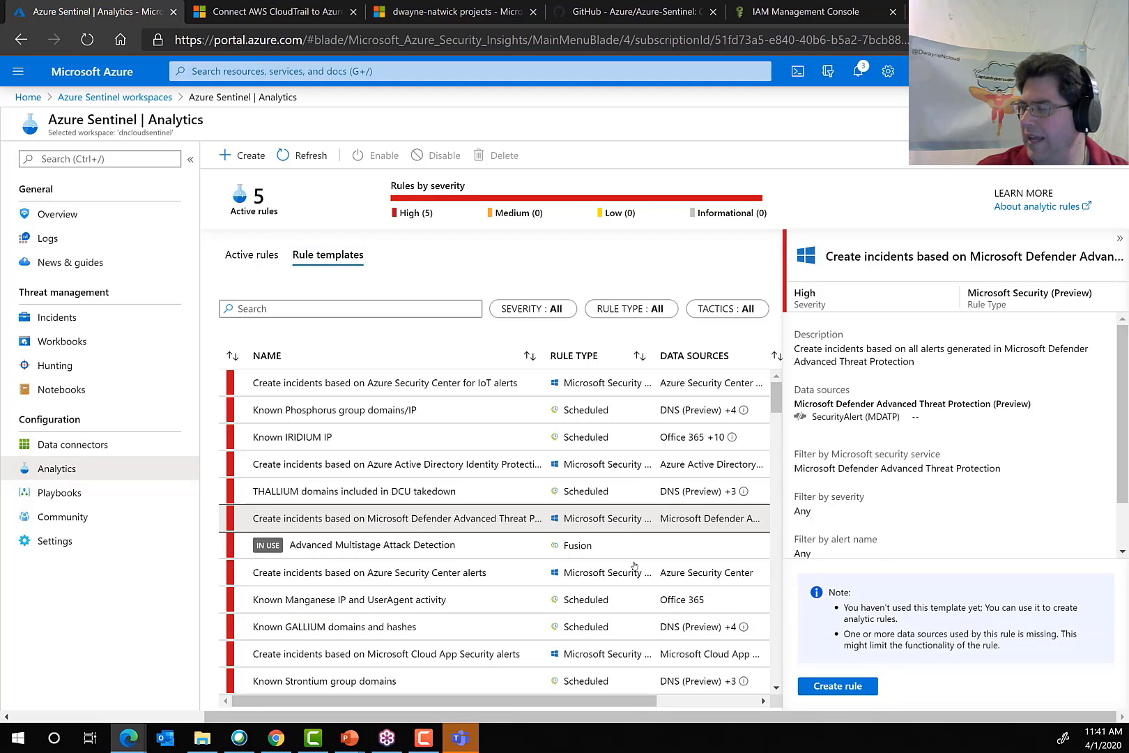
{"action": "left_click", "coordinate": [840, 686]}
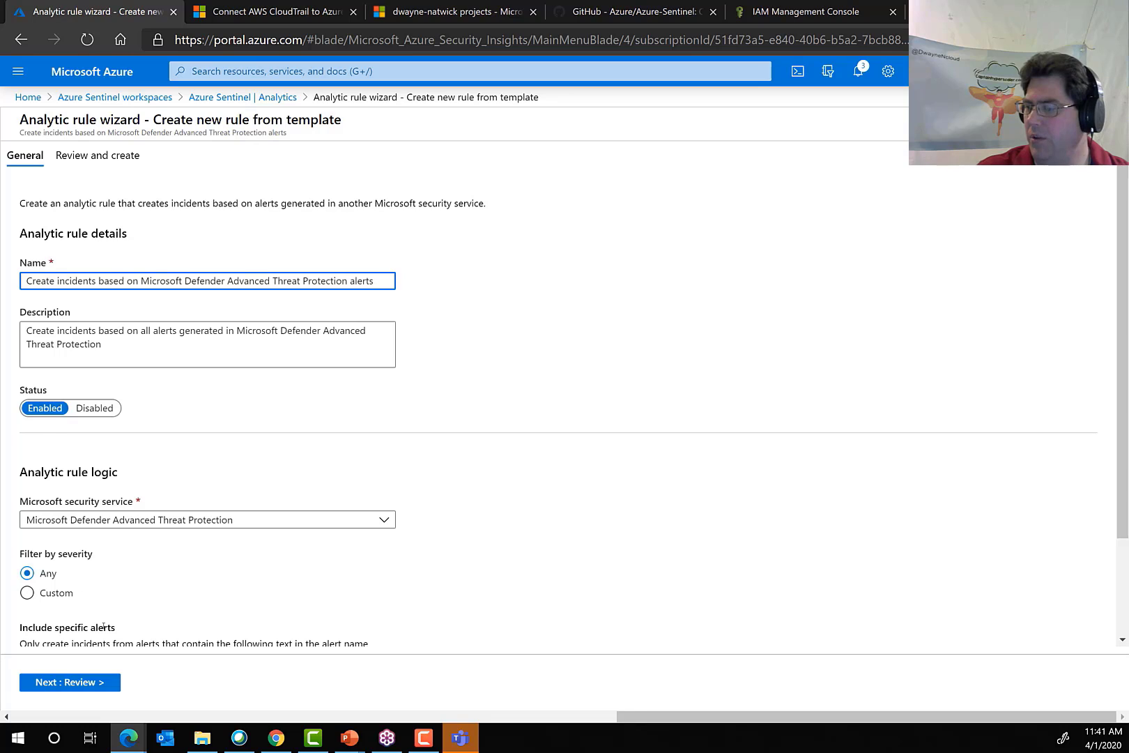
{"action": "left_click", "coordinate": [81, 685]}
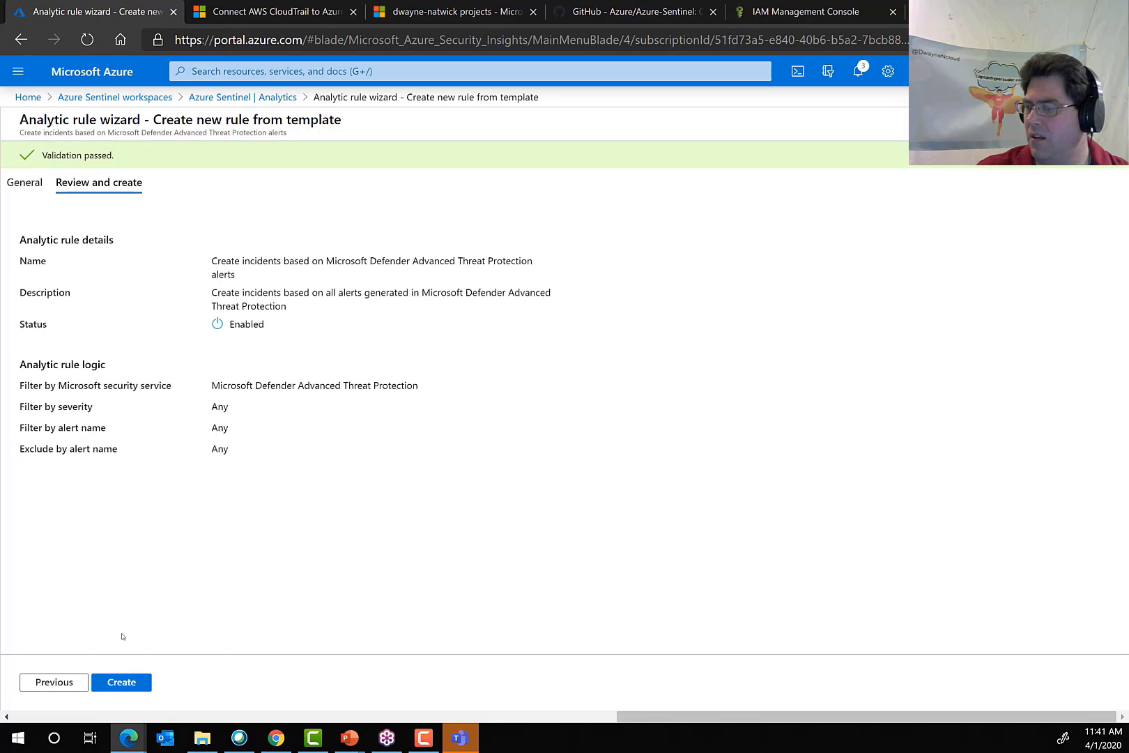
{"action": "left_click", "coordinate": [122, 682]}
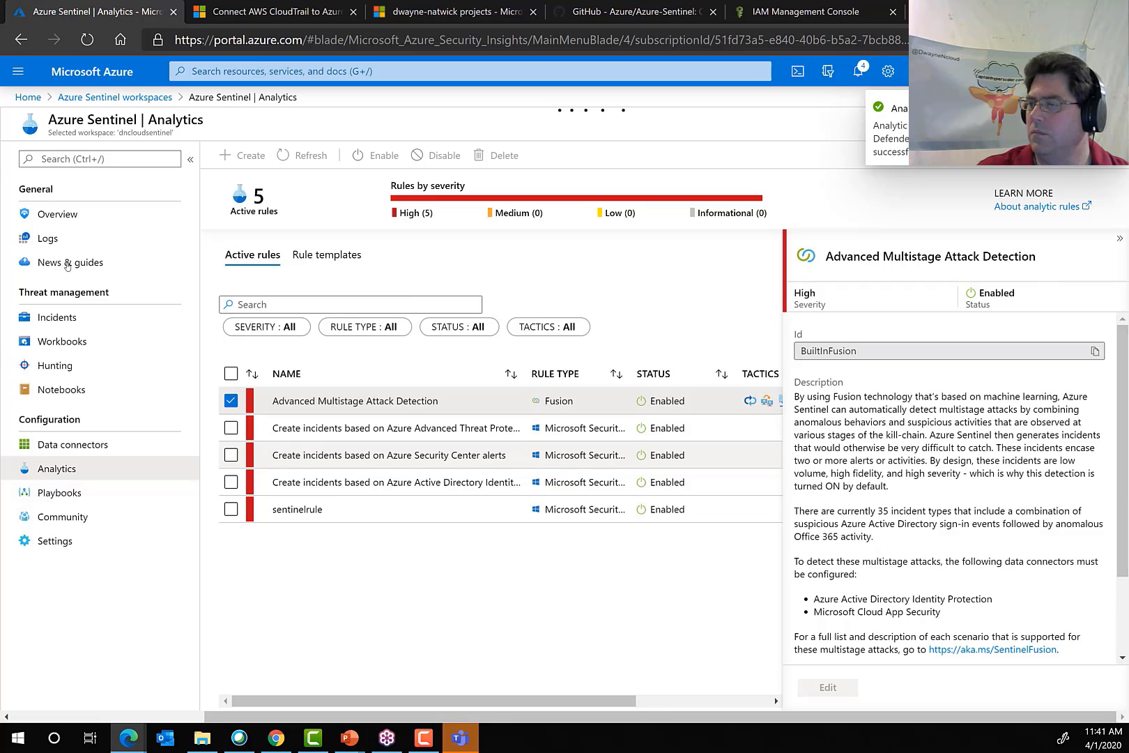
Open the Get started guide in News & guides and start a new playbook from its Automate & orchestrate section.
{"action": "left_click", "coordinate": [68, 265]}
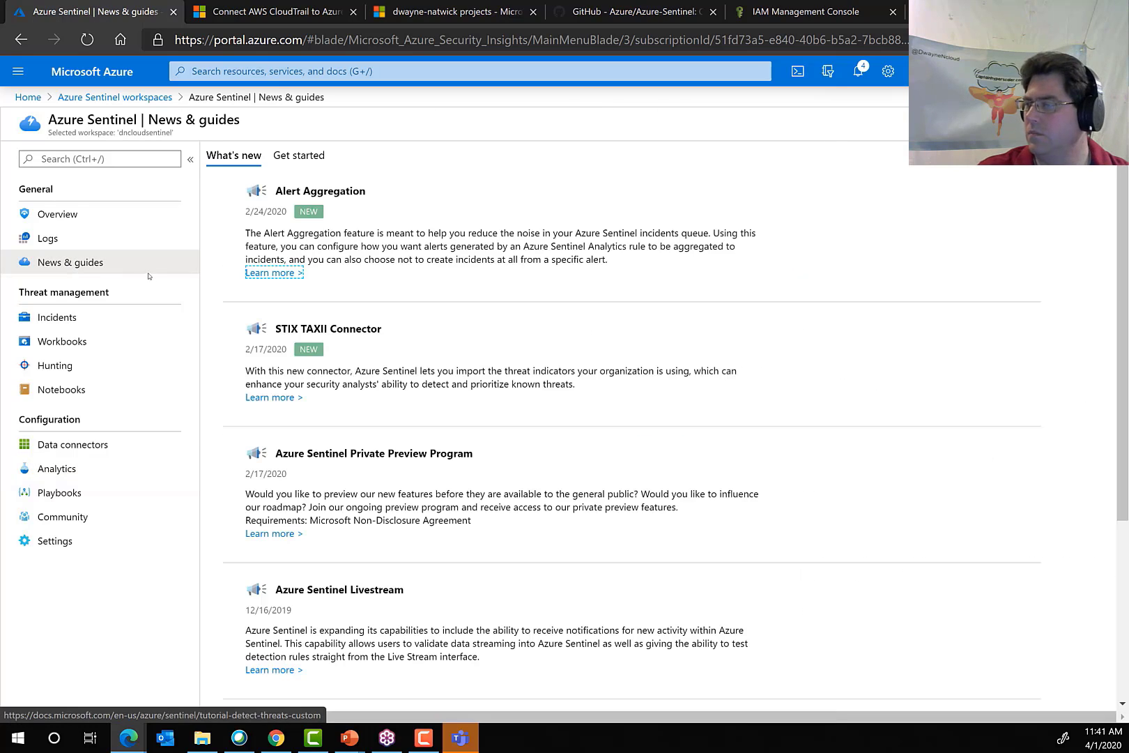
{"action": "left_click", "coordinate": [286, 154]}
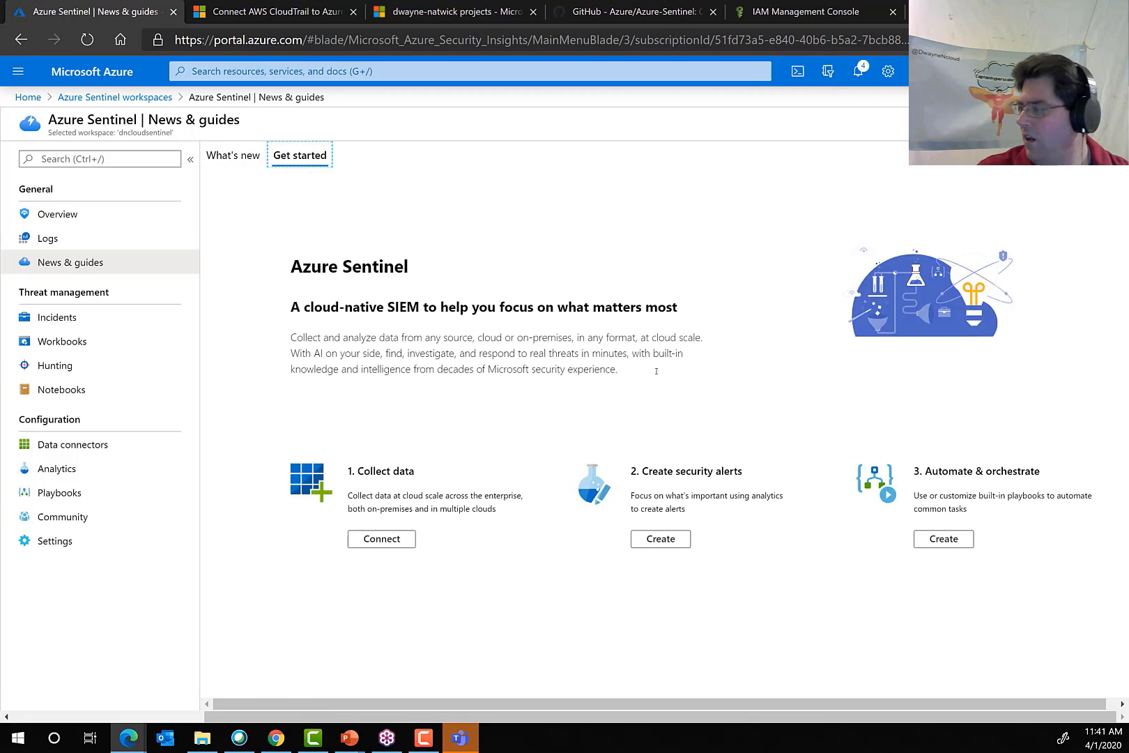
{"action": "left_click", "coordinate": [951, 544]}
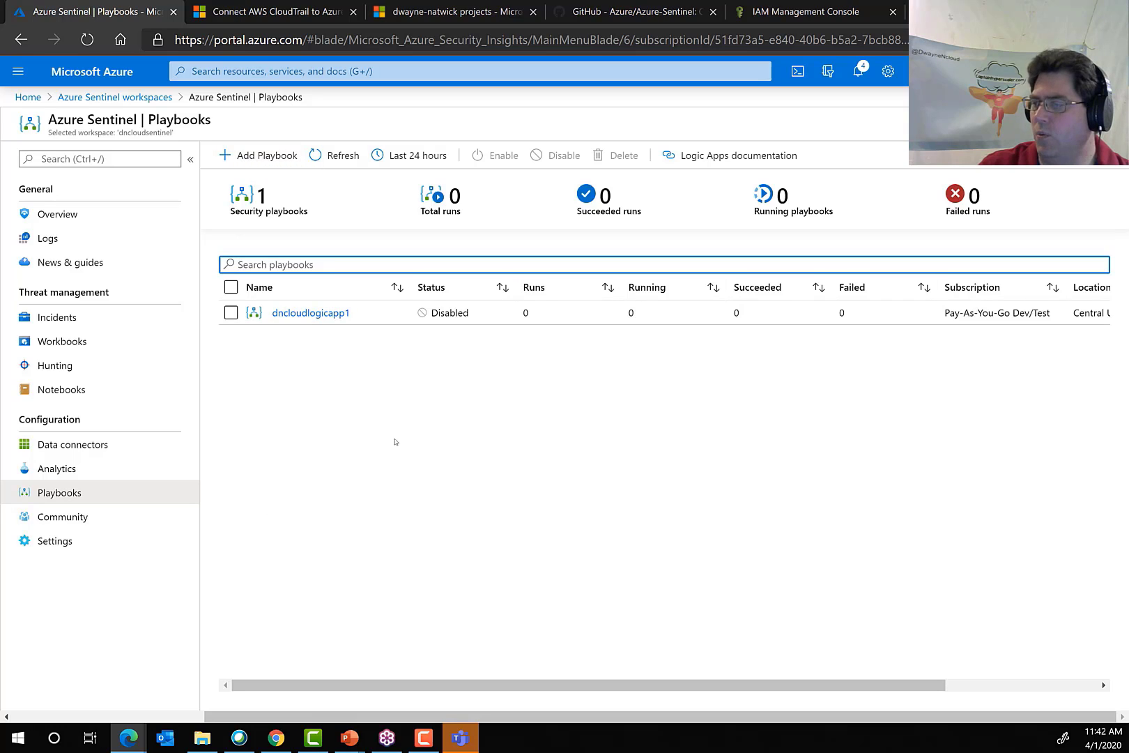
{"action": "left_click", "coordinate": [274, 157]}
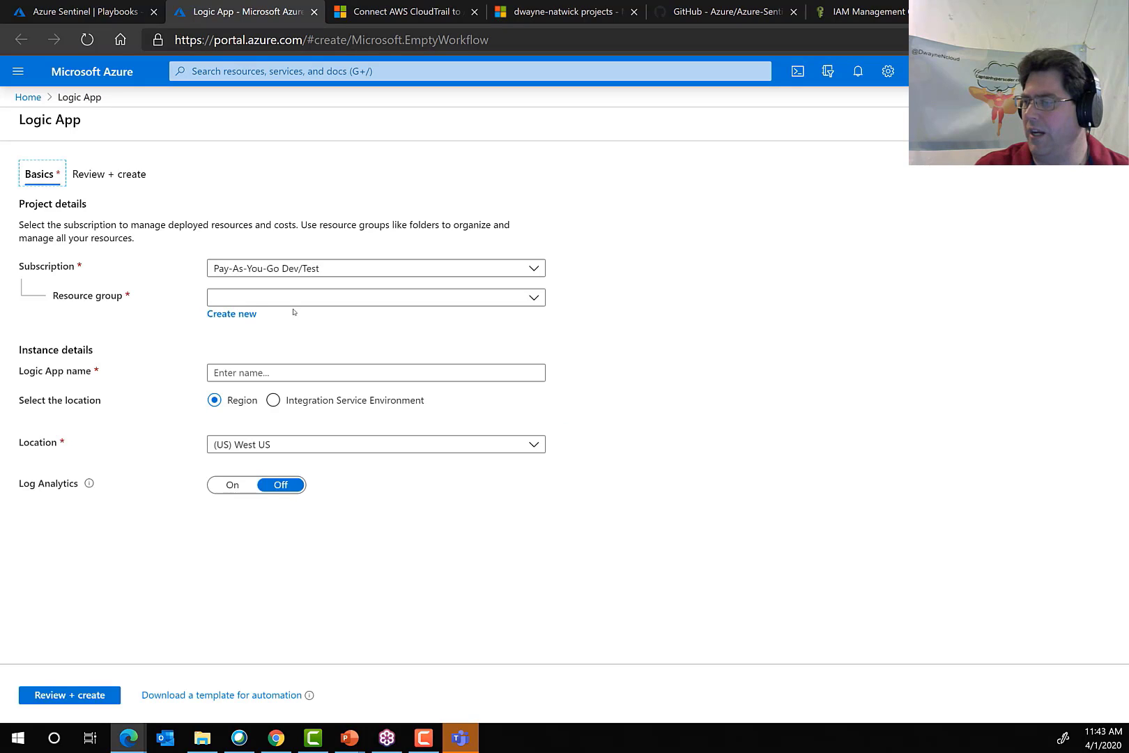
Assign the new Logic App to the dncloudrg resource group and name it sentinellogicapp.
{"action": "left_click", "coordinate": [291, 298]}
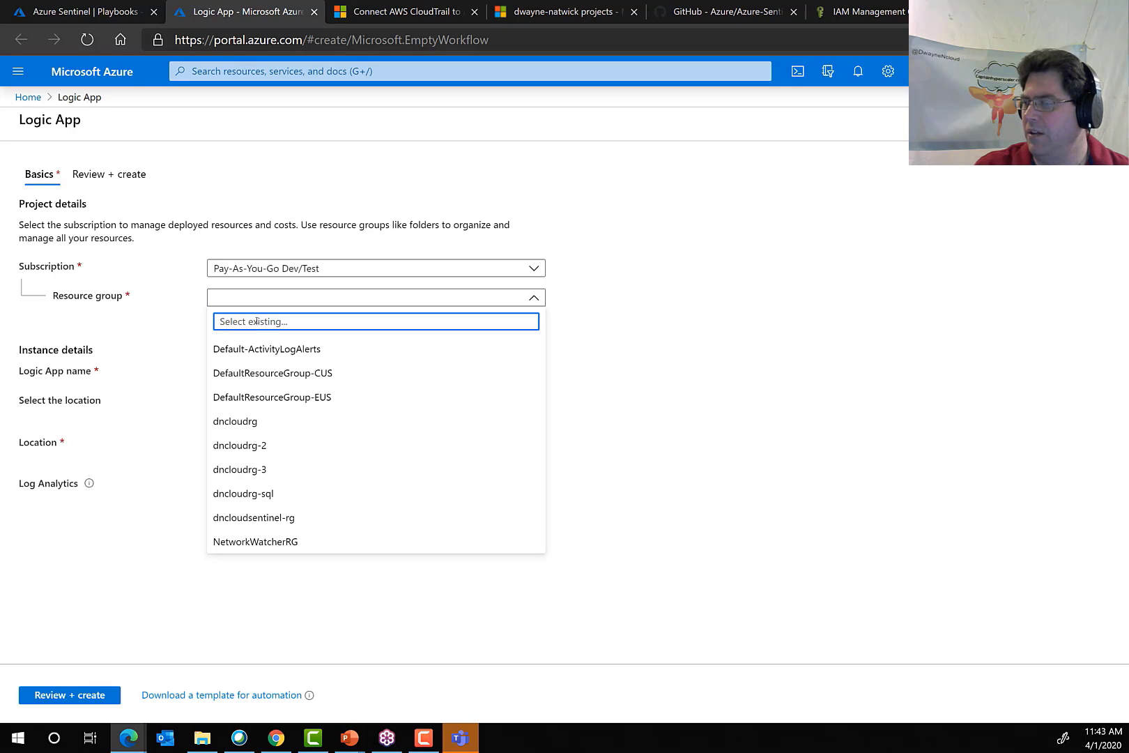
{"action": "left_click", "coordinate": [262, 423]}
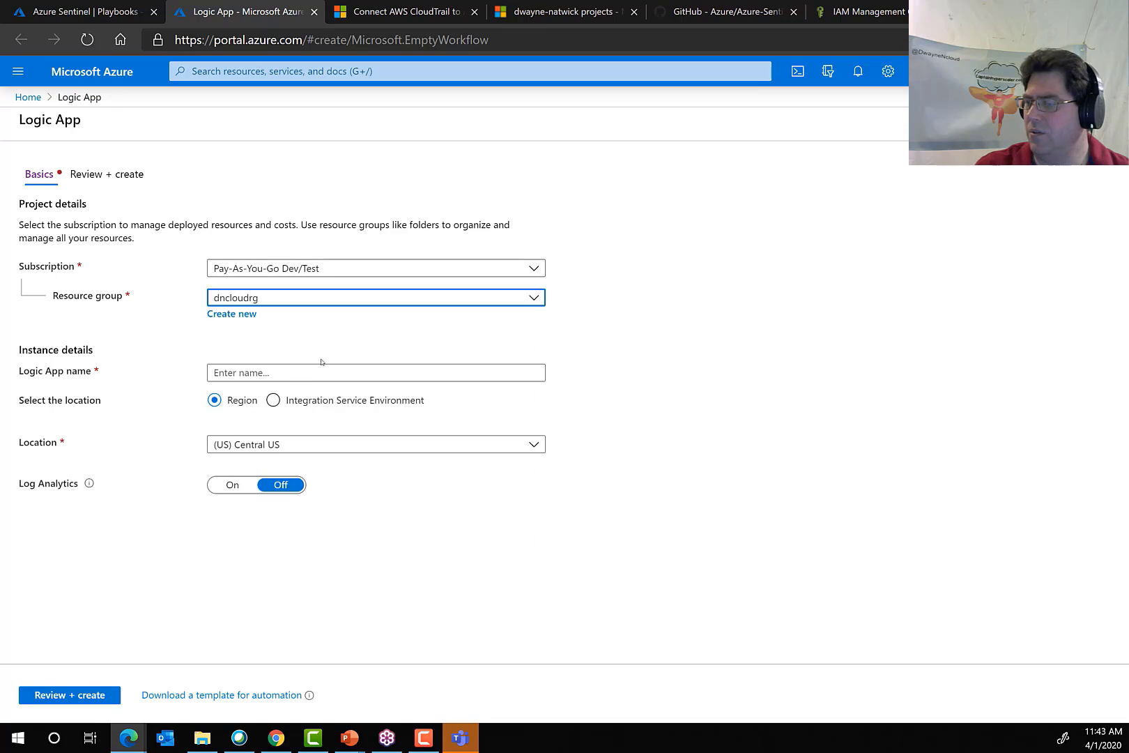
{"action": "left_click", "coordinate": [279, 371]}
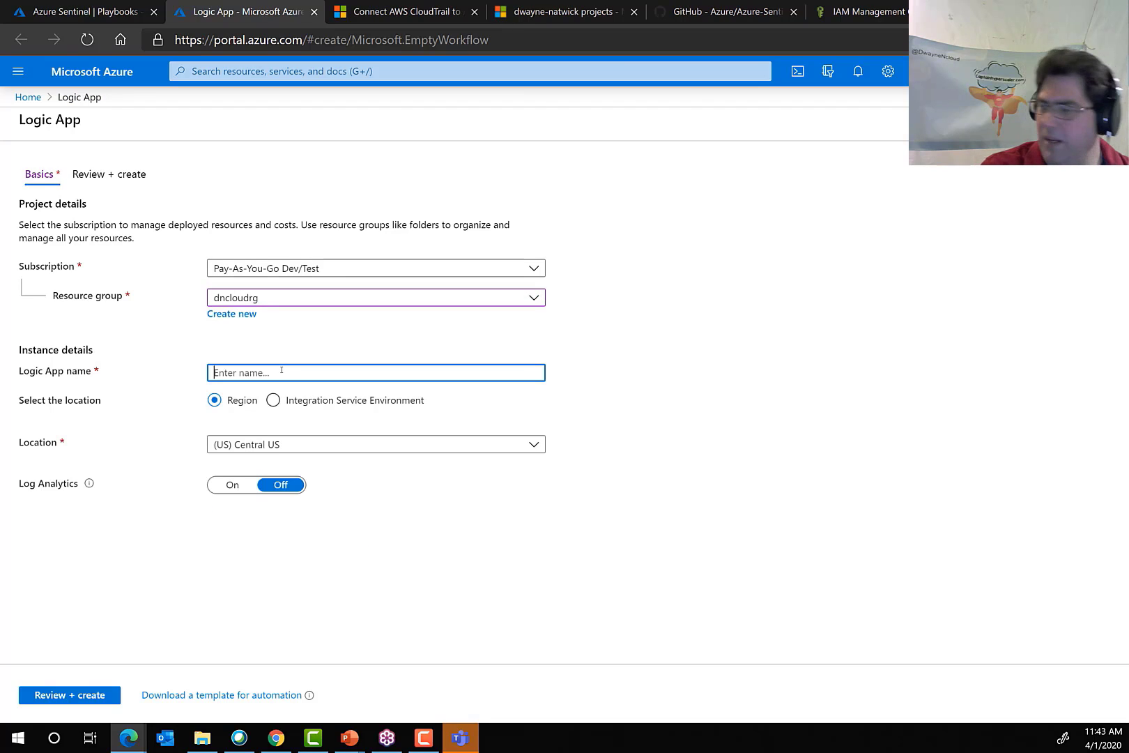
{"action": "type", "text": "sentinel"}
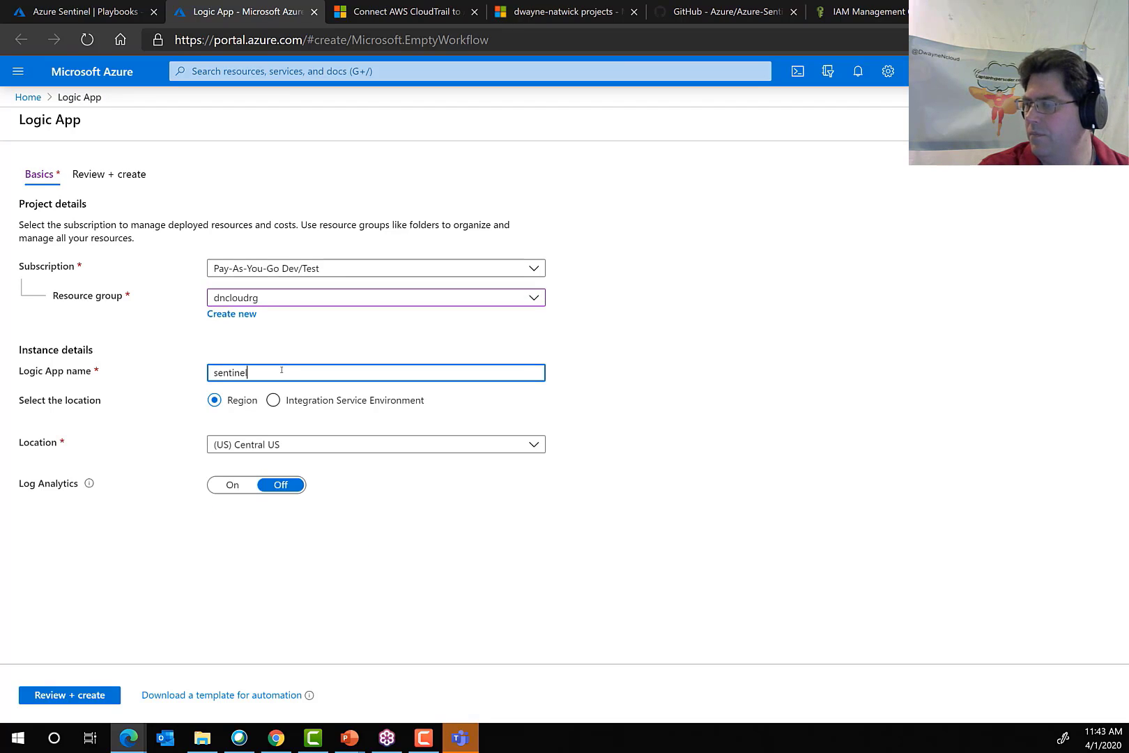
{"action": "type", "text": "logicapp"}
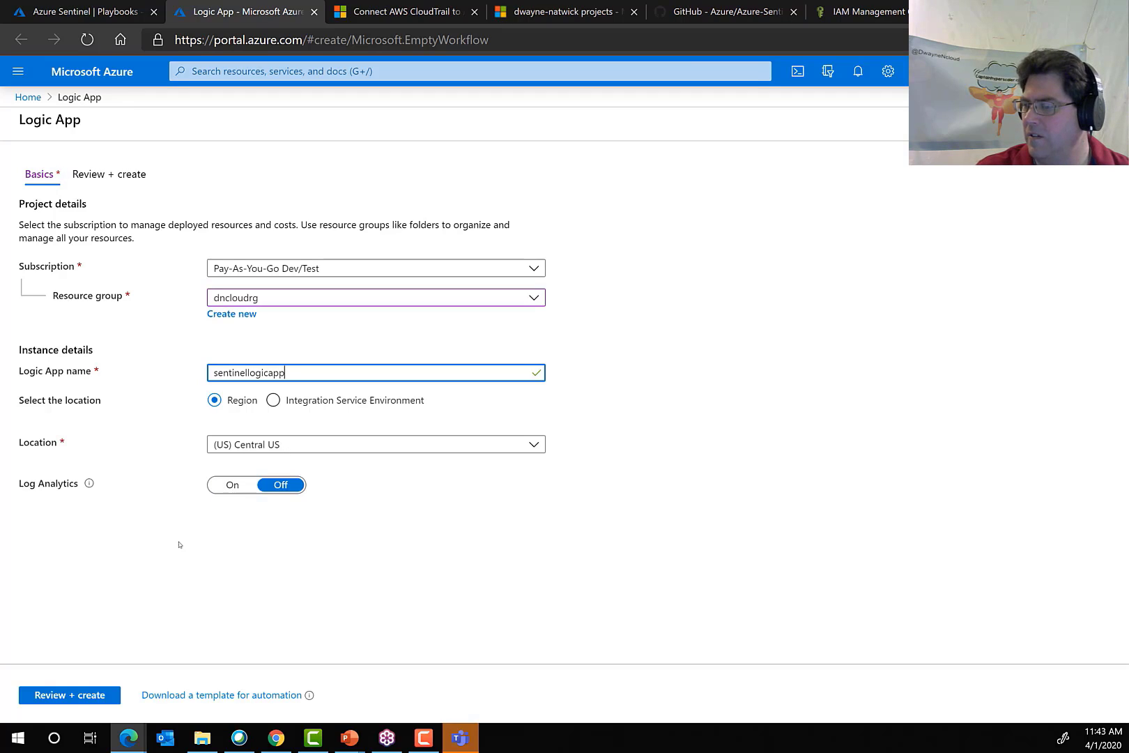
Review the Logic App settings and create the resource.
{"action": "left_click", "coordinate": [74, 695]}
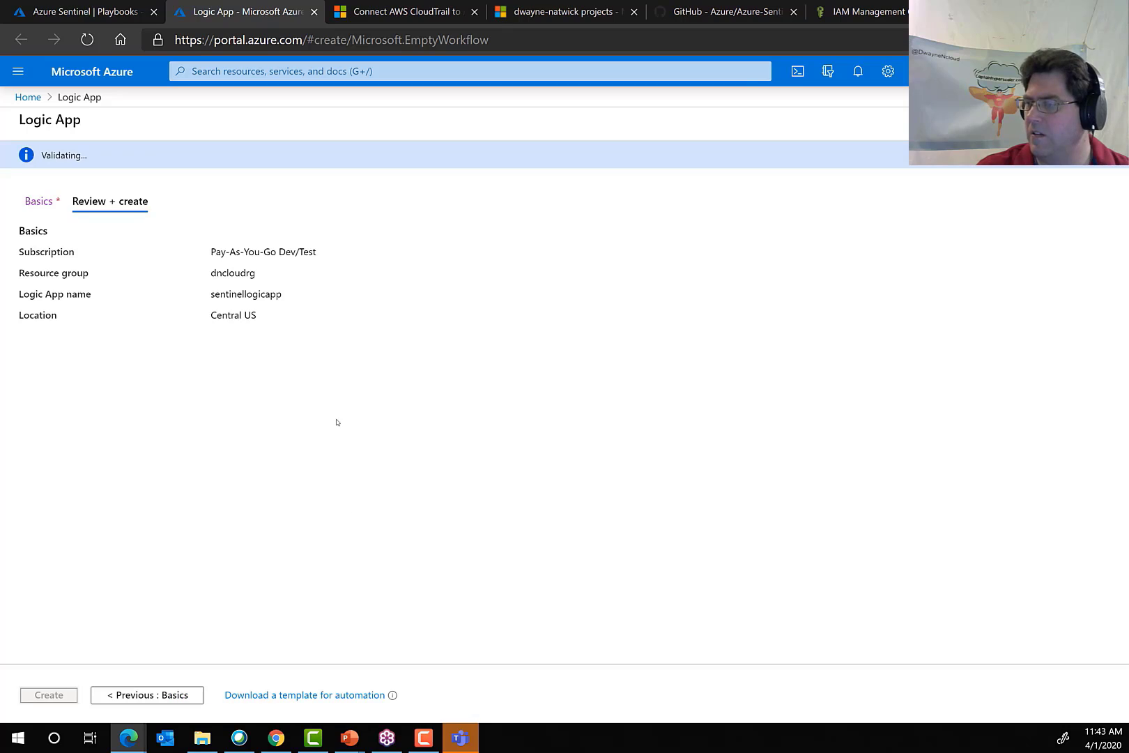
{"action": "left_click", "coordinate": [126, 700]}
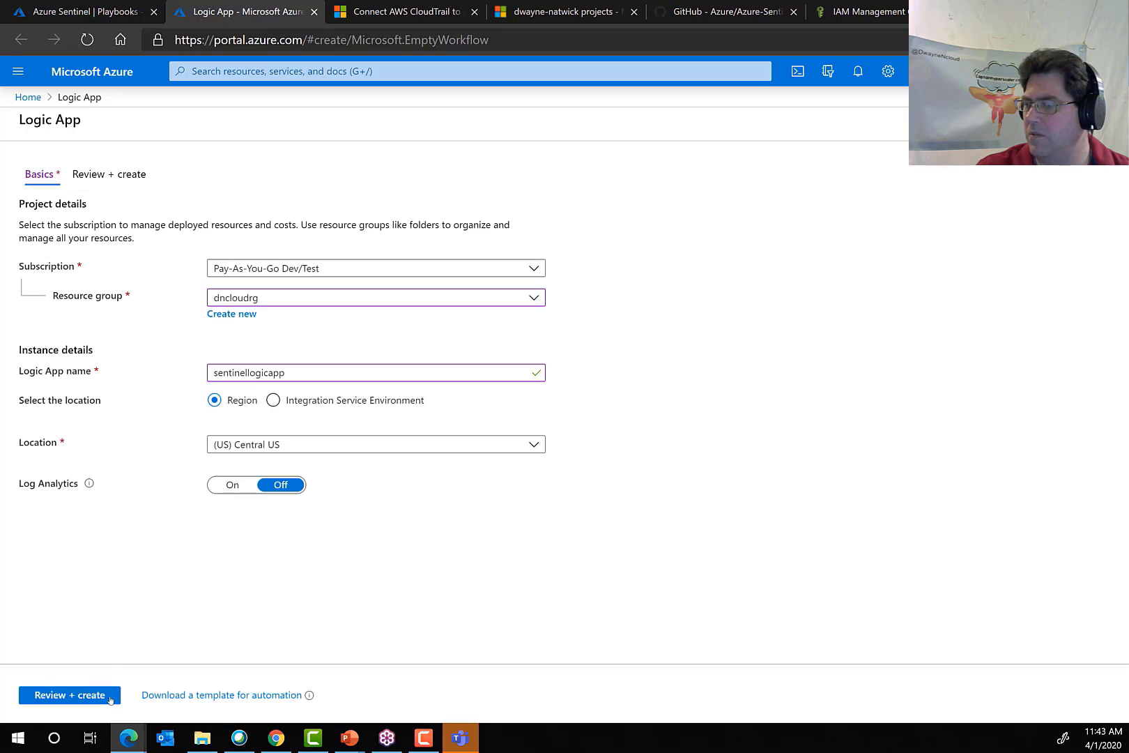
{"action": "left_click", "coordinate": [90, 698]}
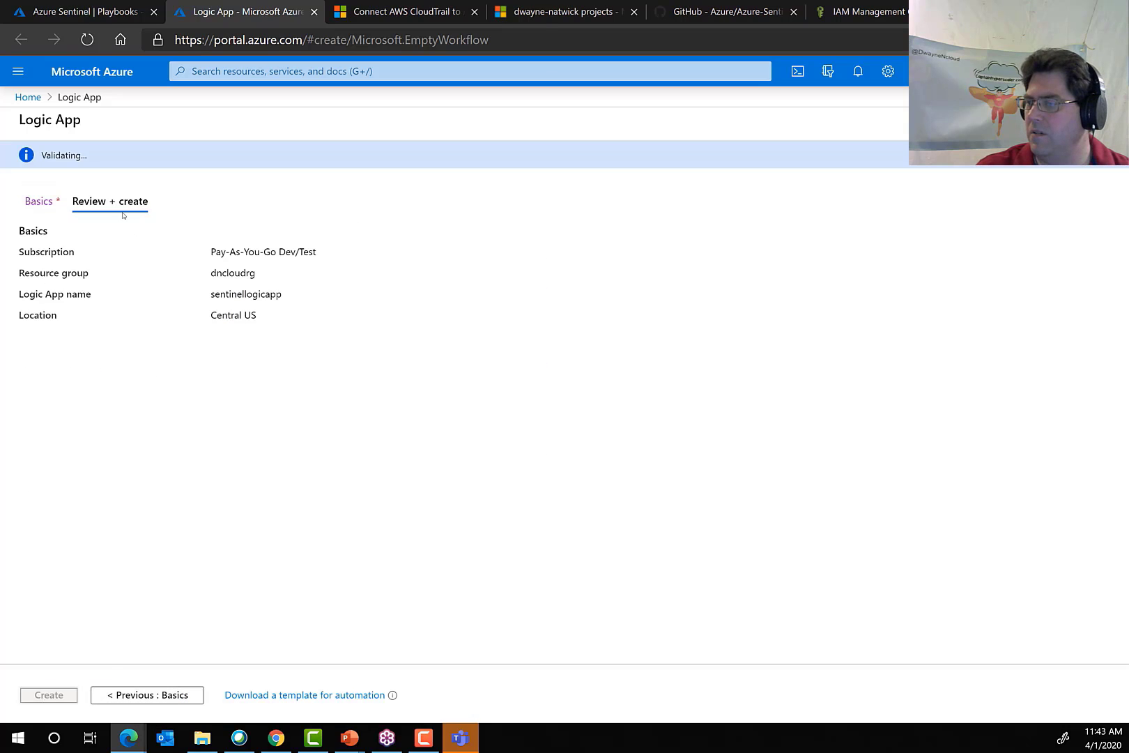
{"action": "left_click", "coordinate": [44, 694]}
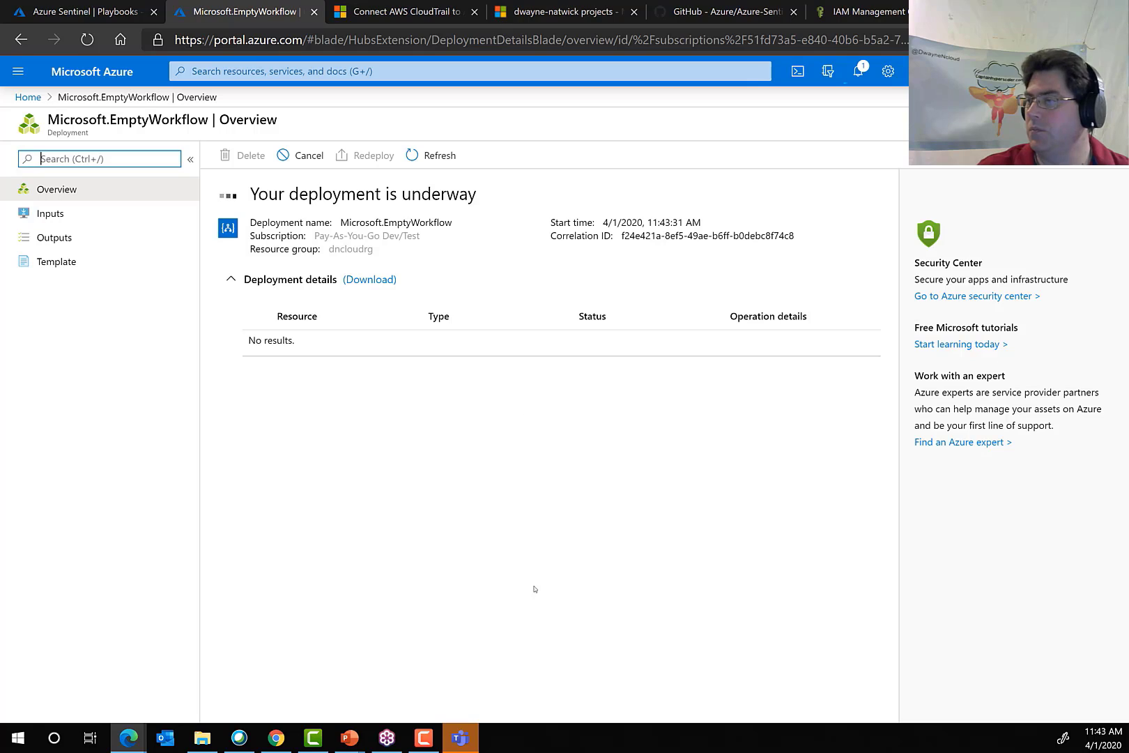
Return to Azure Sentinel, read its Community page and open the community's GitHub repository.
{"action": "left_click", "coordinate": [78, 12]}
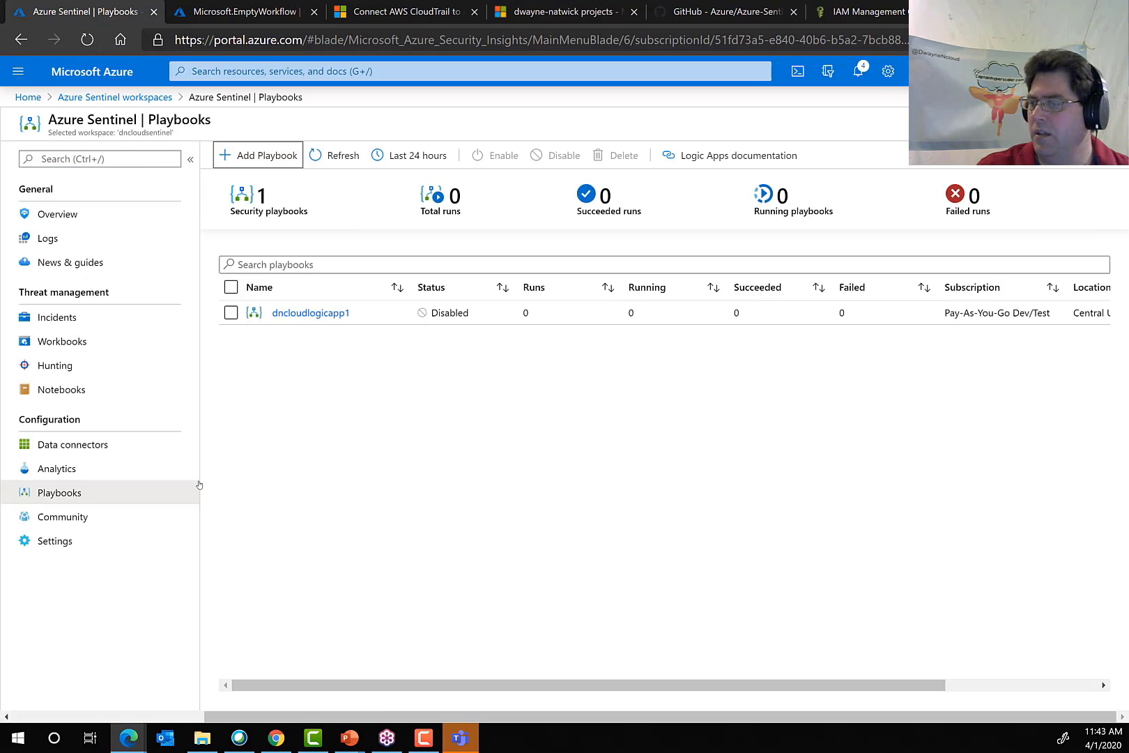
{"action": "left_click", "coordinate": [52, 516]}
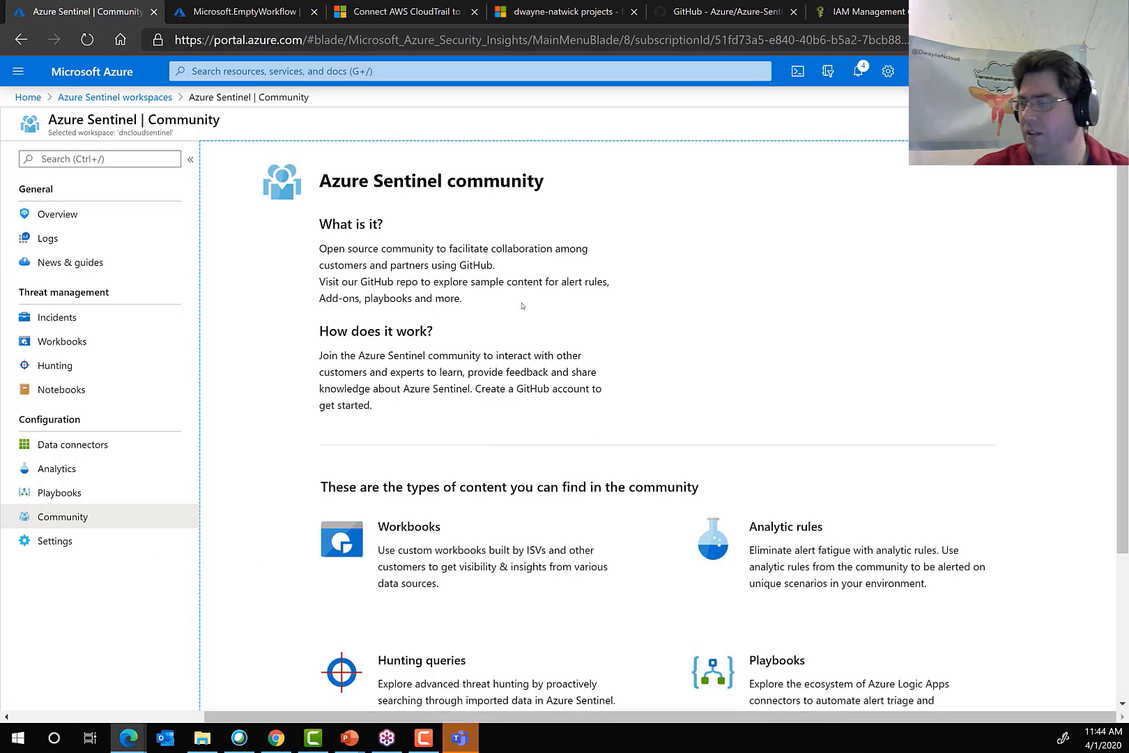
{"action": "scroll", "coordinate": [576, 410], "scroll_direction": "down", "scroll_amount": 3}
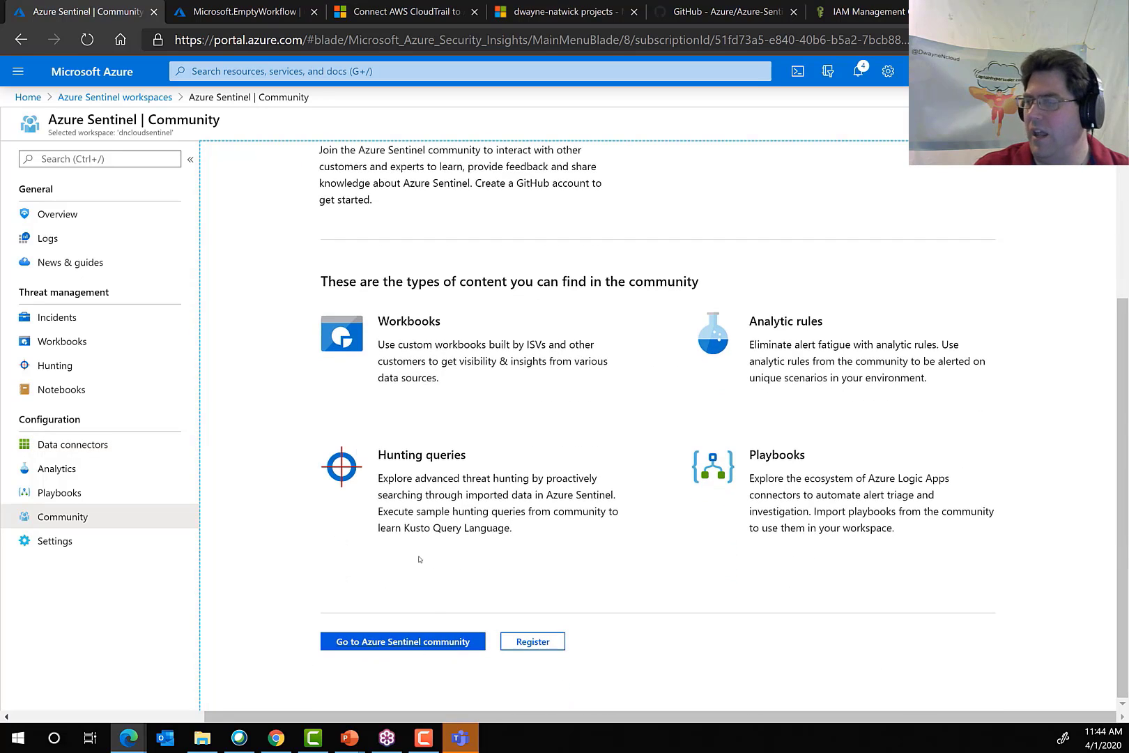
{"action": "left_click", "coordinate": [408, 646]}
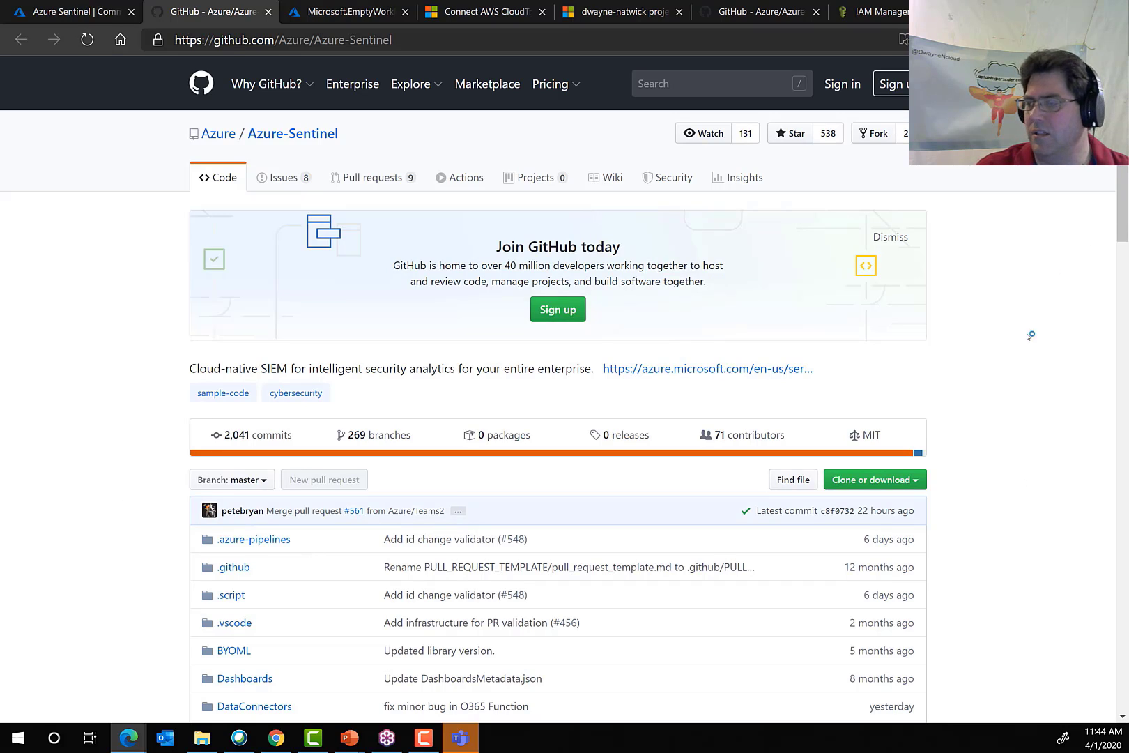
Examine the Azure-Sentinel repository's README, contribution guidance and list of content folders.
{"action": "scroll", "coordinate": [996, 424], "scroll_direction": "down", "scroll_amount": 15}
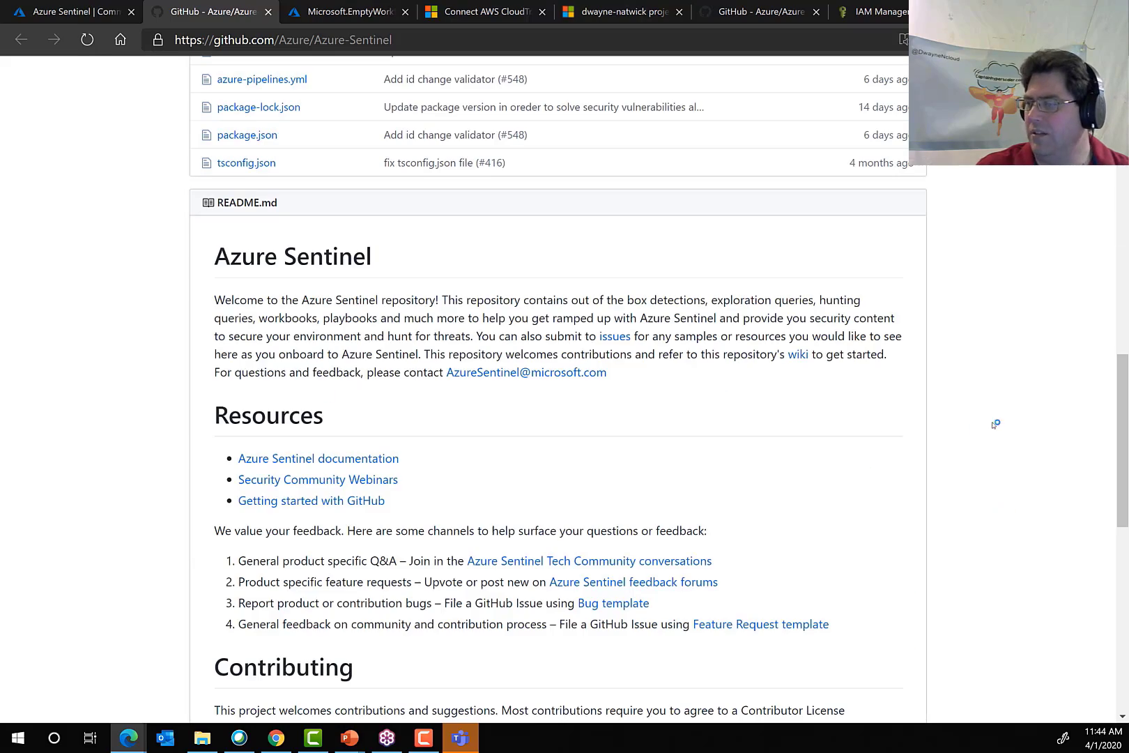
{"action": "scroll", "coordinate": [168, 426], "scroll_direction": "down", "scroll_amount": 6}
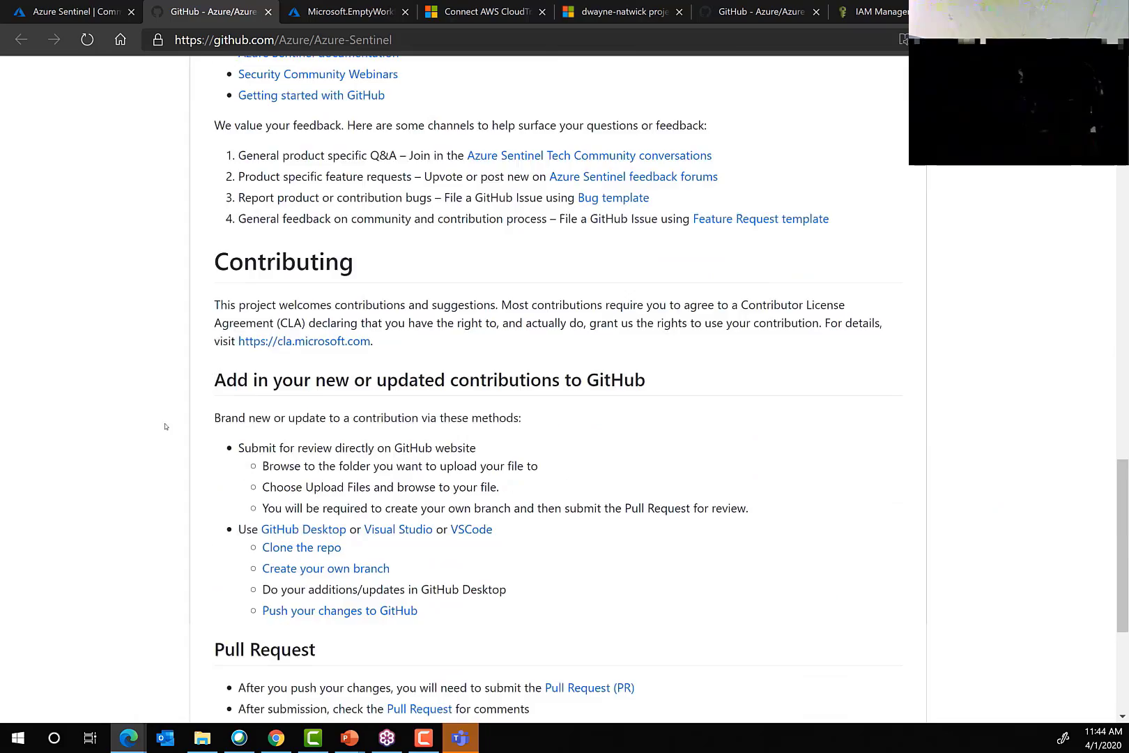
{"action": "scroll", "coordinate": [165, 427], "scroll_direction": "down", "scroll_amount": 4}
{"action": "scroll", "coordinate": [164, 425], "scroll_direction": "up", "scroll_amount": 14}
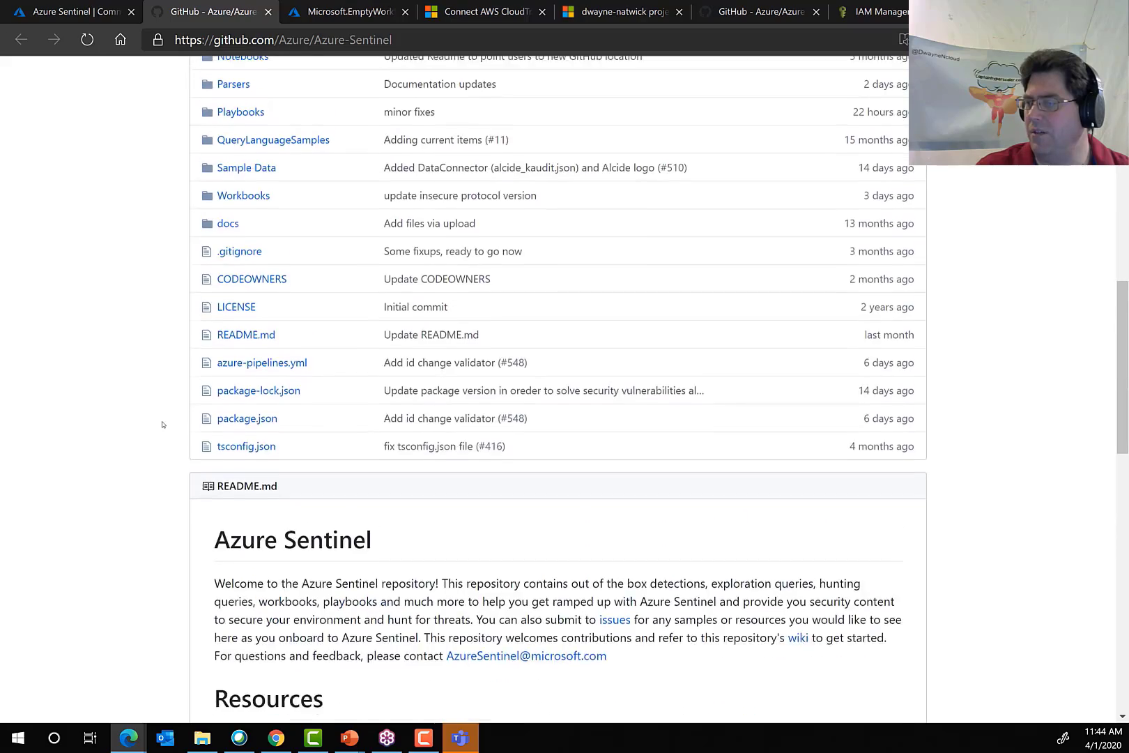
{"action": "scroll", "coordinate": [163, 425], "scroll_direction": "up", "scroll_amount": 9}
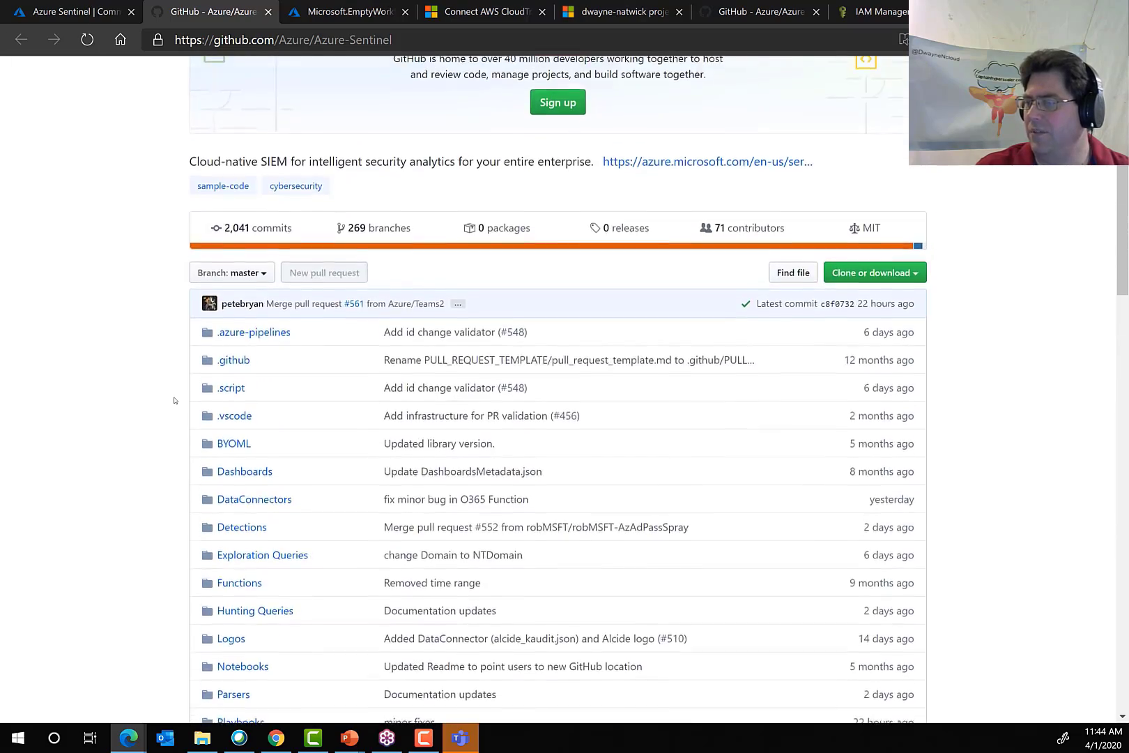
{"action": "scroll", "coordinate": [174, 400], "scroll_direction": "down", "scroll_amount": 3}
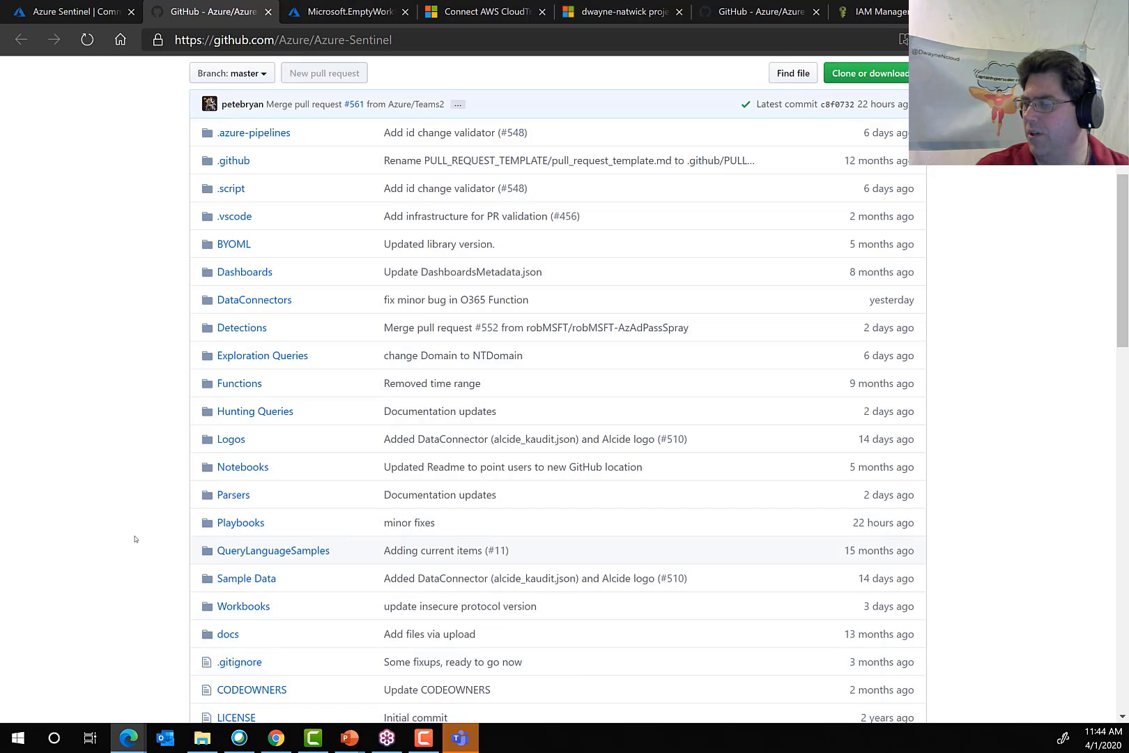
{"action": "scroll", "coordinate": [135, 538], "scroll_direction": "down", "scroll_amount": 3}
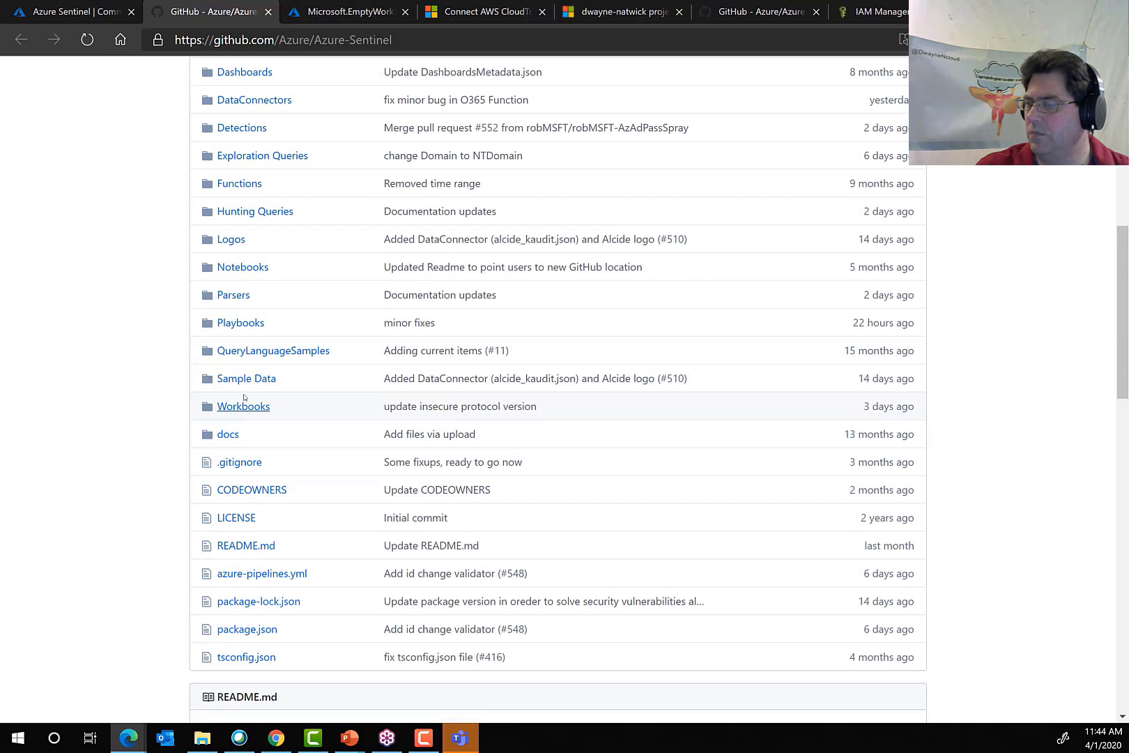
Look through the repository's Notebooks folder, then return to the main Azure-Sentinel folder list.
{"action": "left_click", "coordinate": [239, 269]}
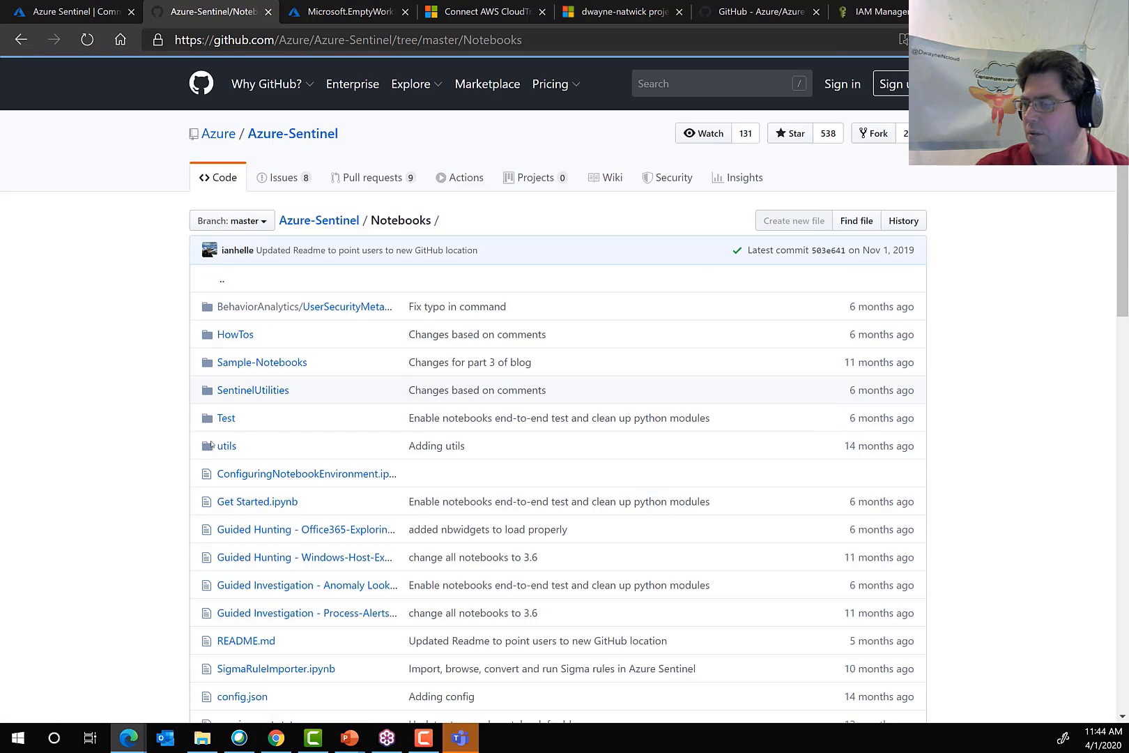
{"action": "scroll", "coordinate": [207, 573], "scroll_direction": "down", "scroll_amount": 5}
{"action": "scroll", "coordinate": [167, 432], "scroll_direction": "up", "scroll_amount": 5}
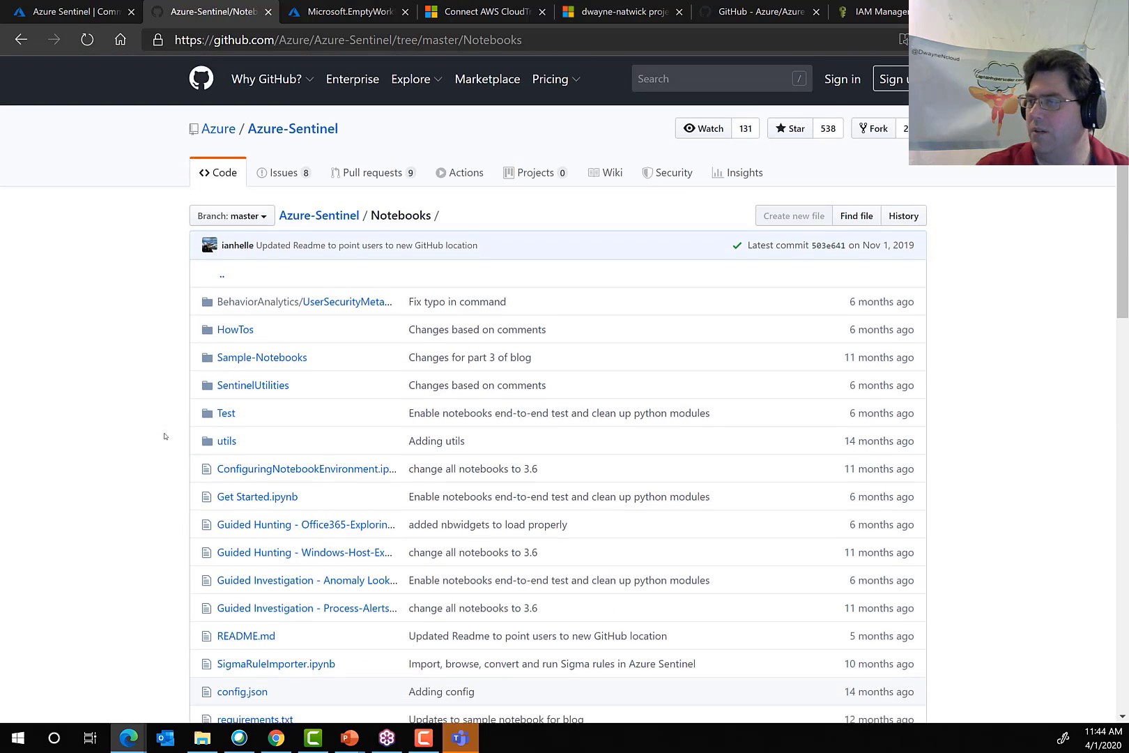
{"action": "left_click", "coordinate": [294, 137]}
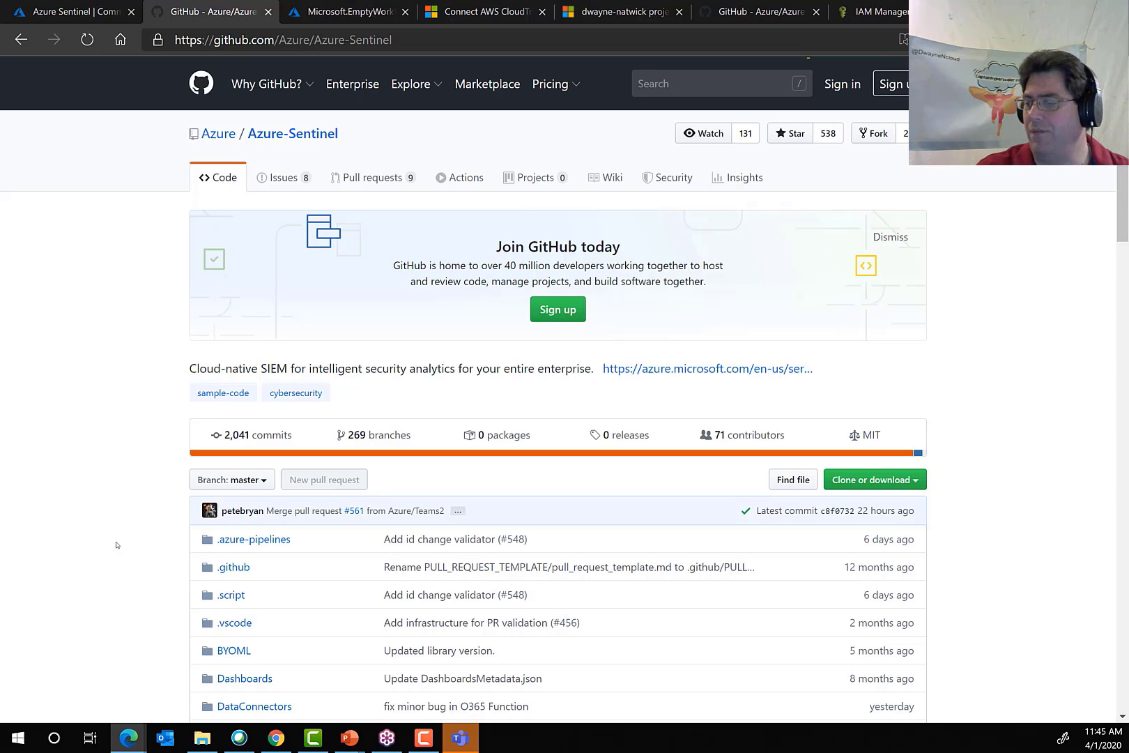
{"action": "scroll", "coordinate": [117, 544], "scroll_direction": "down", "scroll_amount": 4}
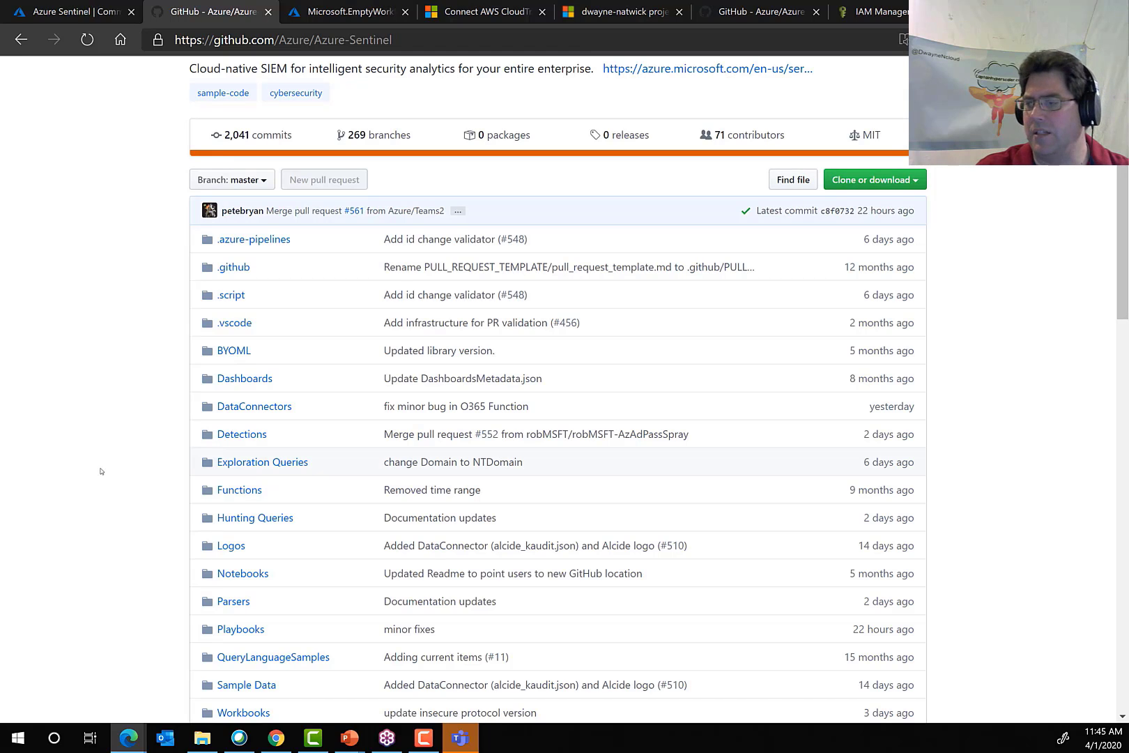
{"action": "scroll", "coordinate": [77, 384], "scroll_direction": "up", "scroll_amount": 4}
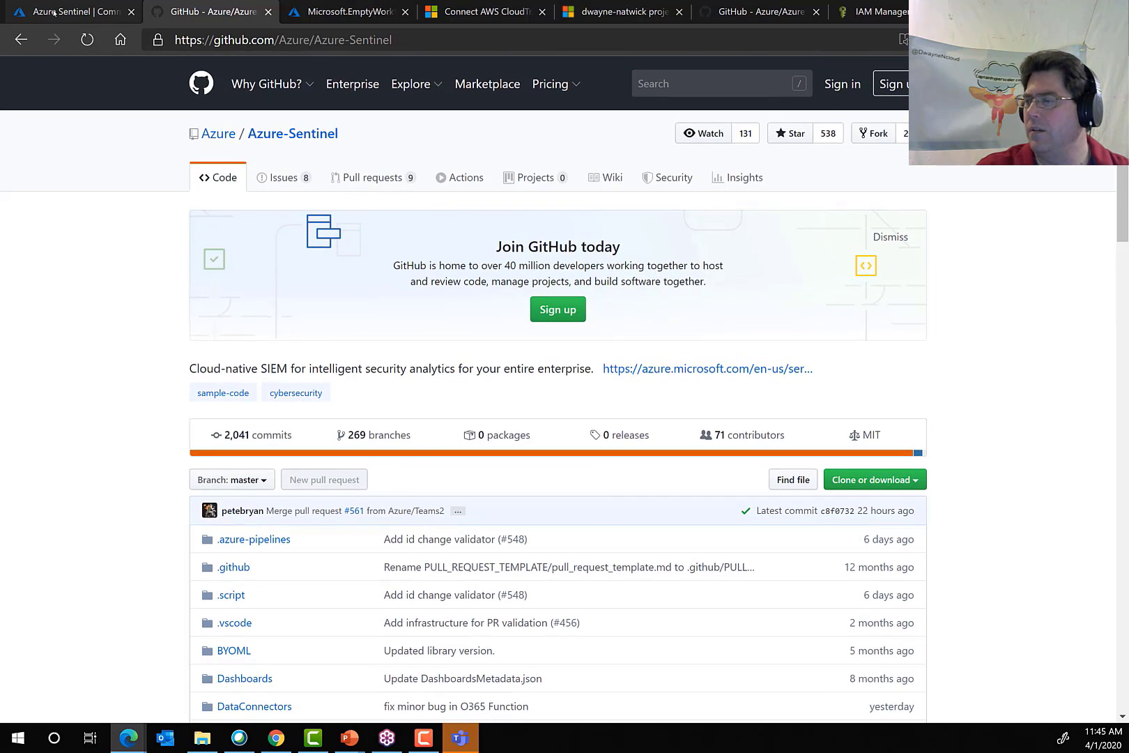
Switch back to the Azure portal's Microsoft.EmptyWorkflow overview to check the Logic App deployment.
{"action": "left_click", "coordinate": [73, 11]}
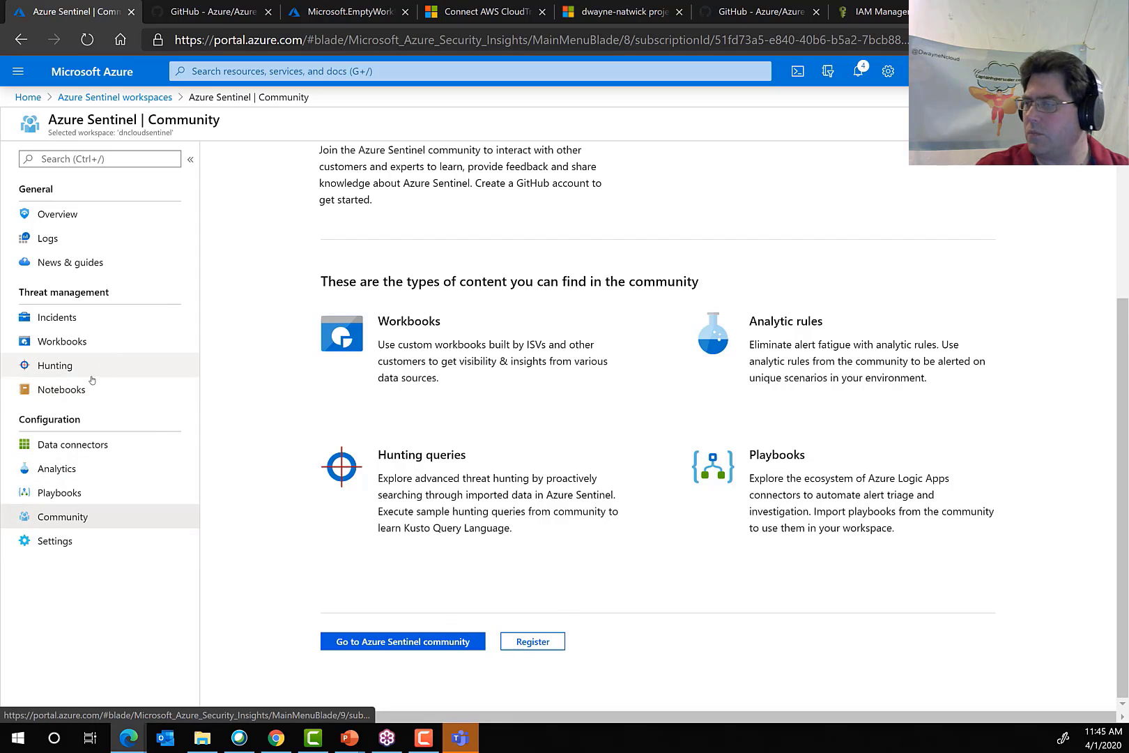
{"action": "left_click", "coordinate": [209, 11]}
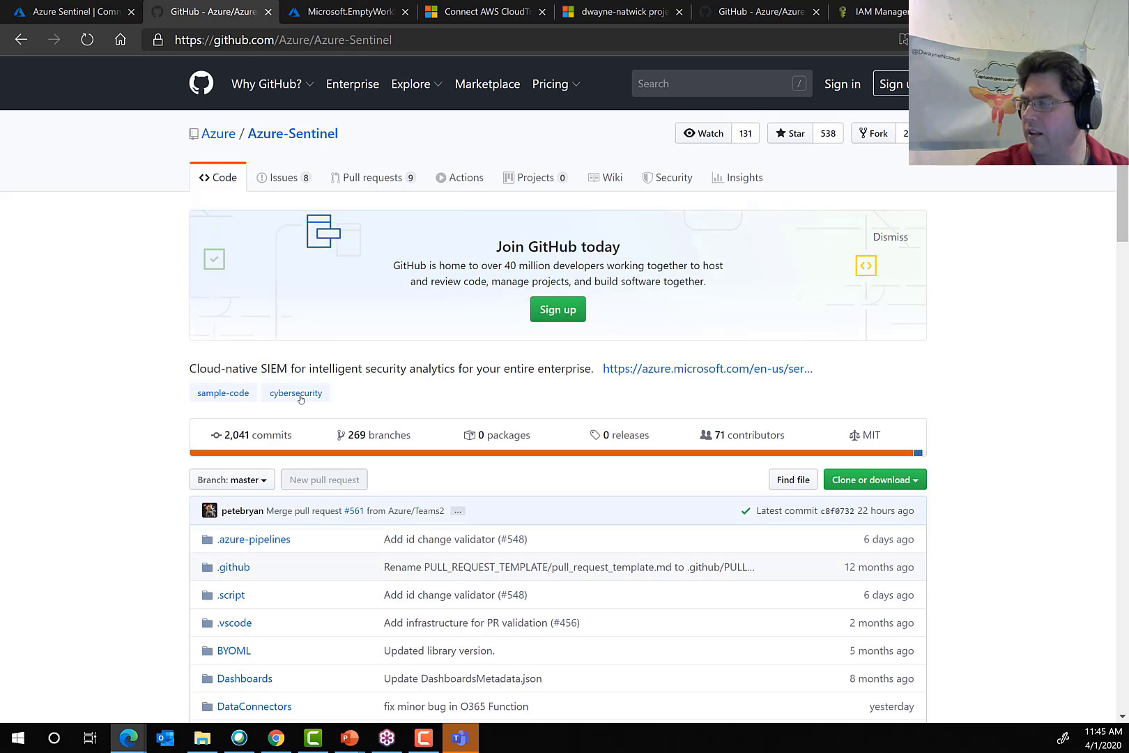
{"action": "left_click", "coordinate": [335, 21]}
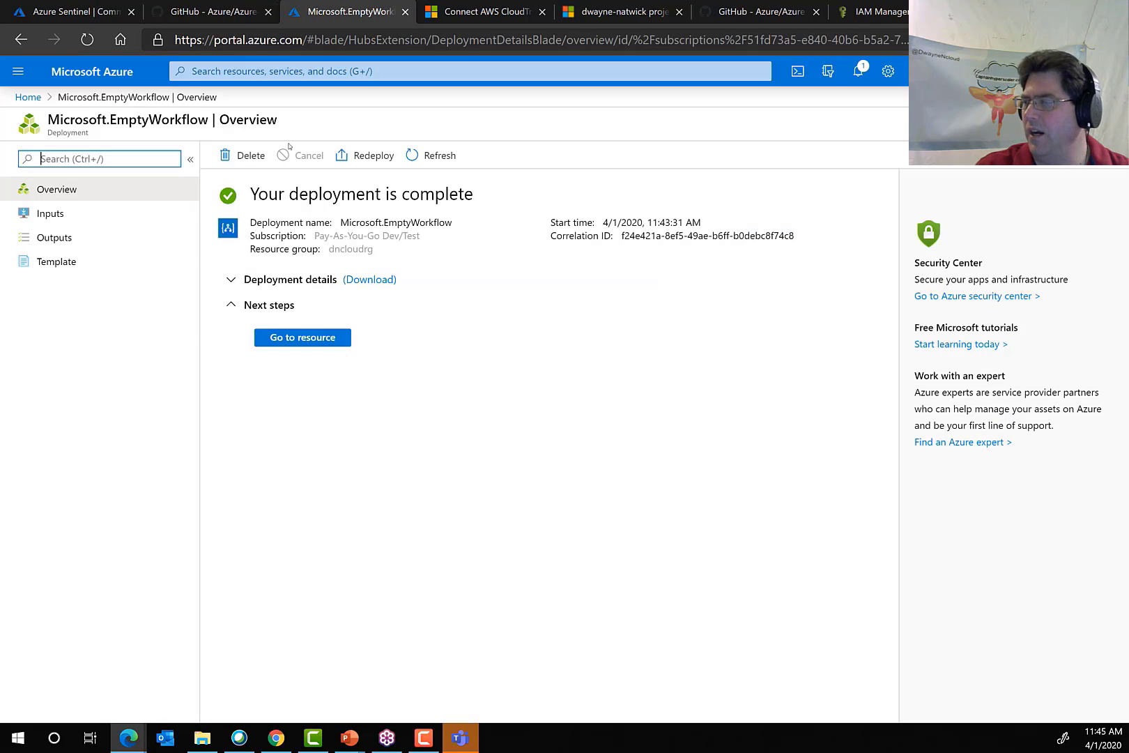
Open the deployed logic app in the Logic Apps Designer and filter its templates to the Security category.
{"action": "left_click", "coordinate": [311, 338]}
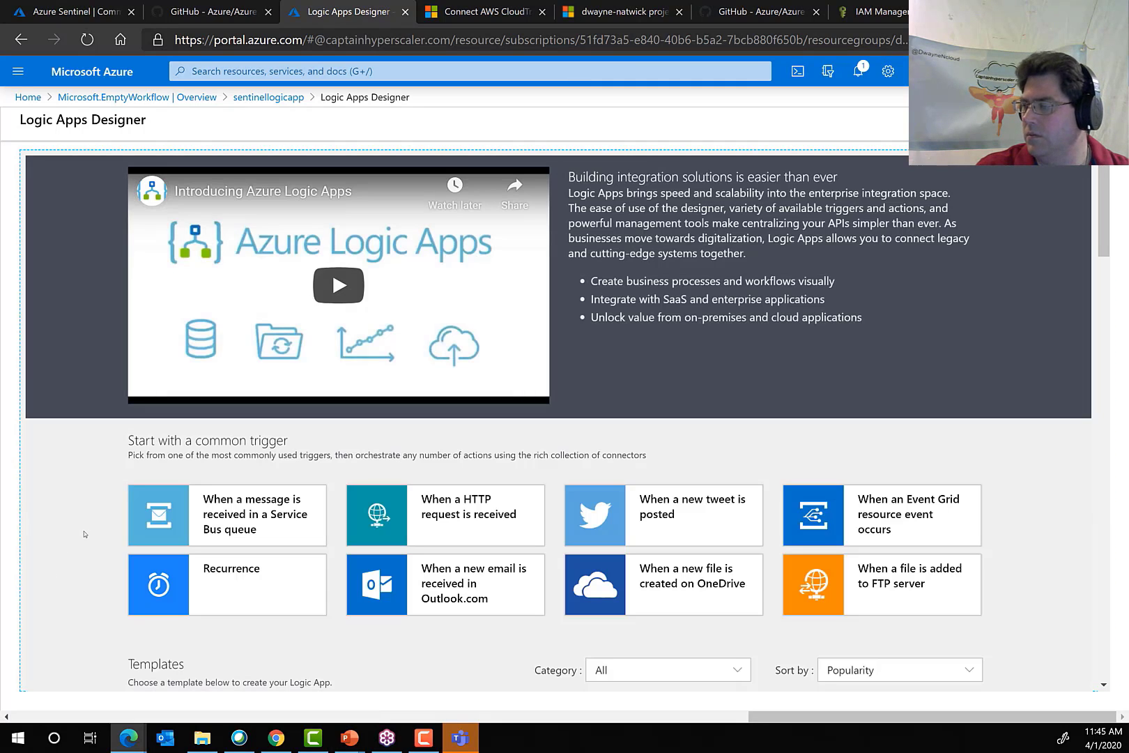
{"action": "scroll", "coordinate": [900, 433], "scroll_direction": "down", "scroll_amount": 3}
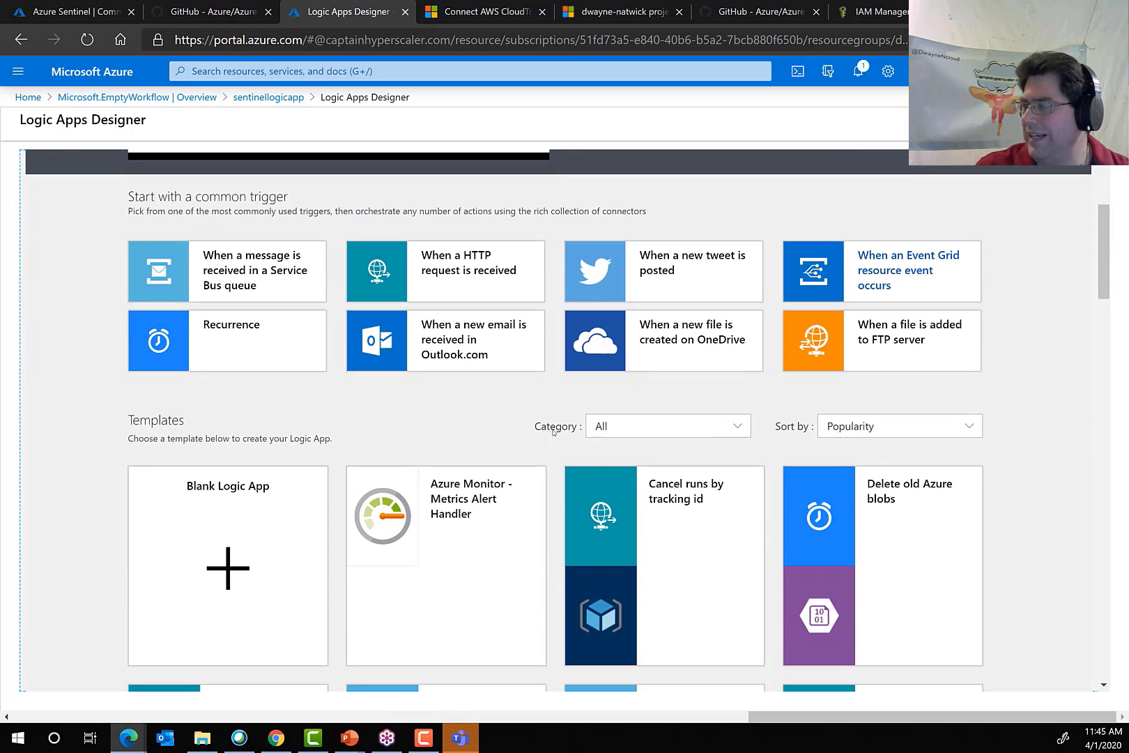
{"action": "scroll", "coordinate": [1007, 445], "scroll_direction": "down", "scroll_amount": 3}
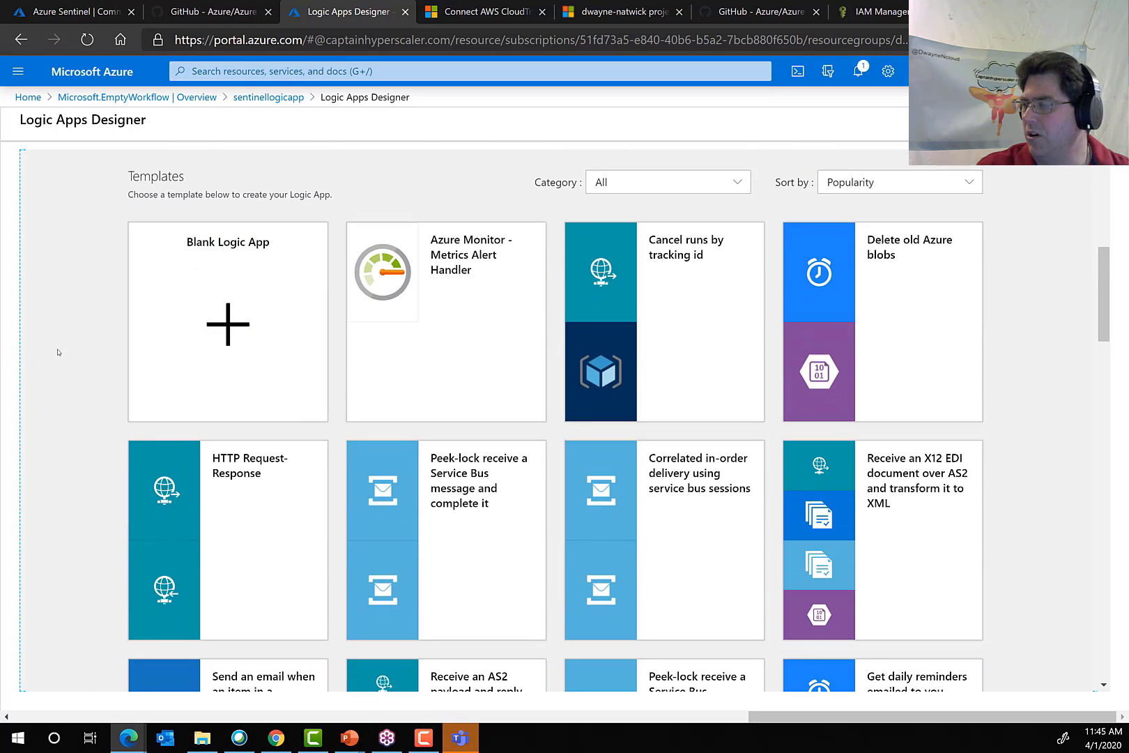
{"action": "scroll", "coordinate": [1093, 405], "scroll_direction": "down", "scroll_amount": 2}
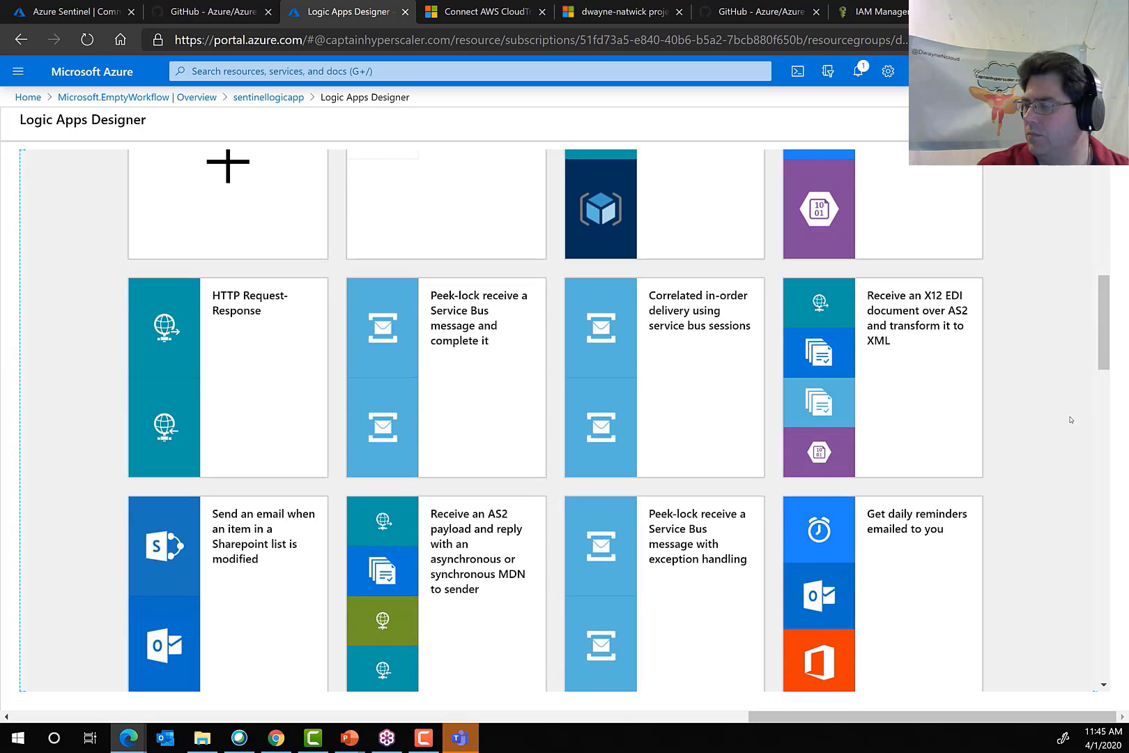
{"action": "scroll", "coordinate": [968, 421], "scroll_direction": "up", "scroll_amount": 8}
{"action": "scroll", "coordinate": [628, 551], "scroll_direction": "down", "scroll_amount": 3}
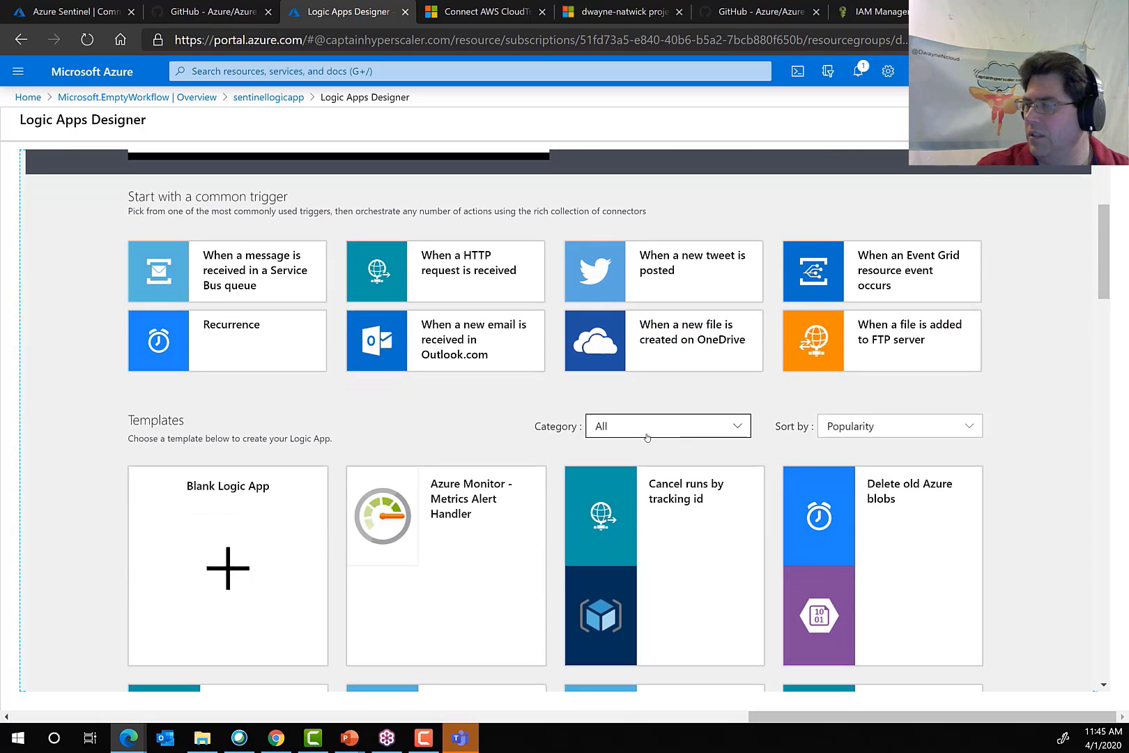
{"action": "scroll", "coordinate": [647, 438], "scroll_direction": "up", "scroll_amount": 3}
{"action": "scroll", "coordinate": [647, 437], "scroll_direction": "down", "scroll_amount": 5}
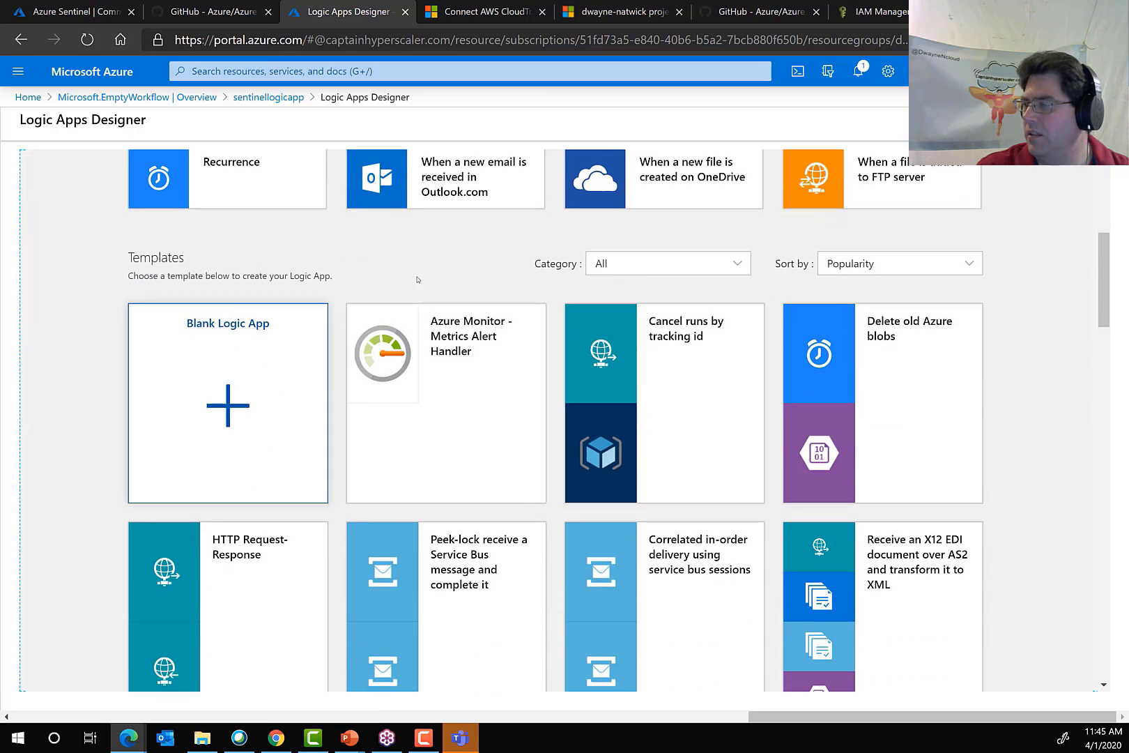
{"action": "left_click", "coordinate": [660, 264]}
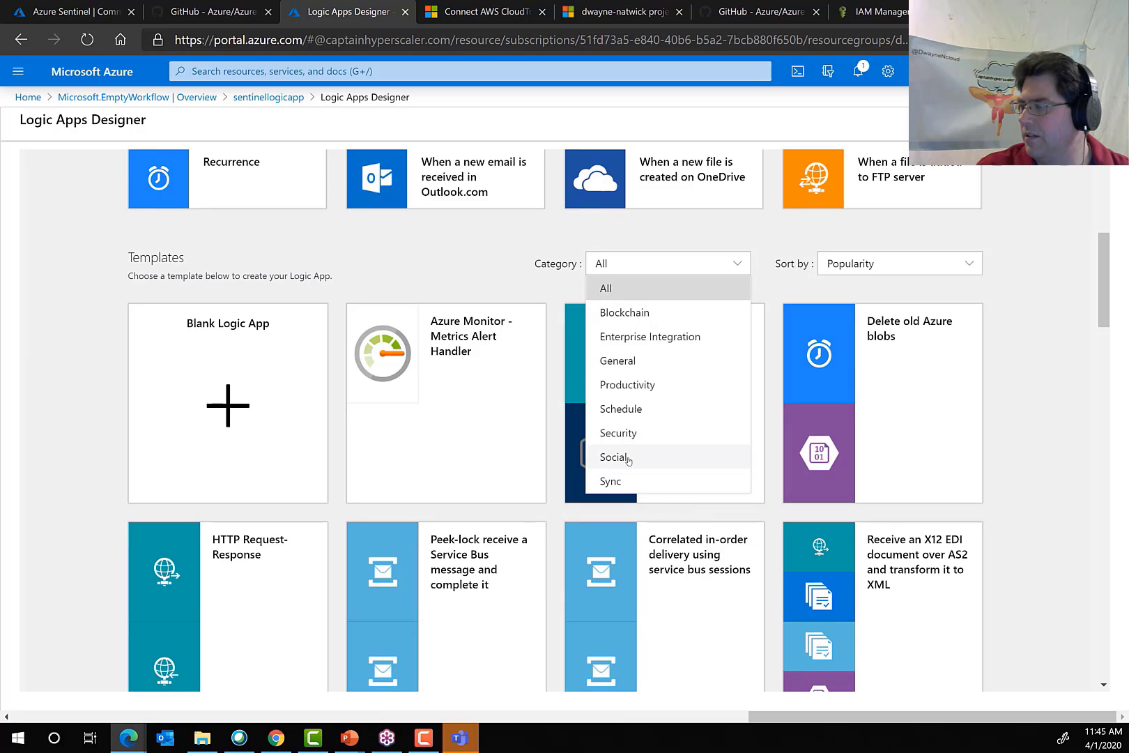
{"action": "left_click", "coordinate": [629, 433]}
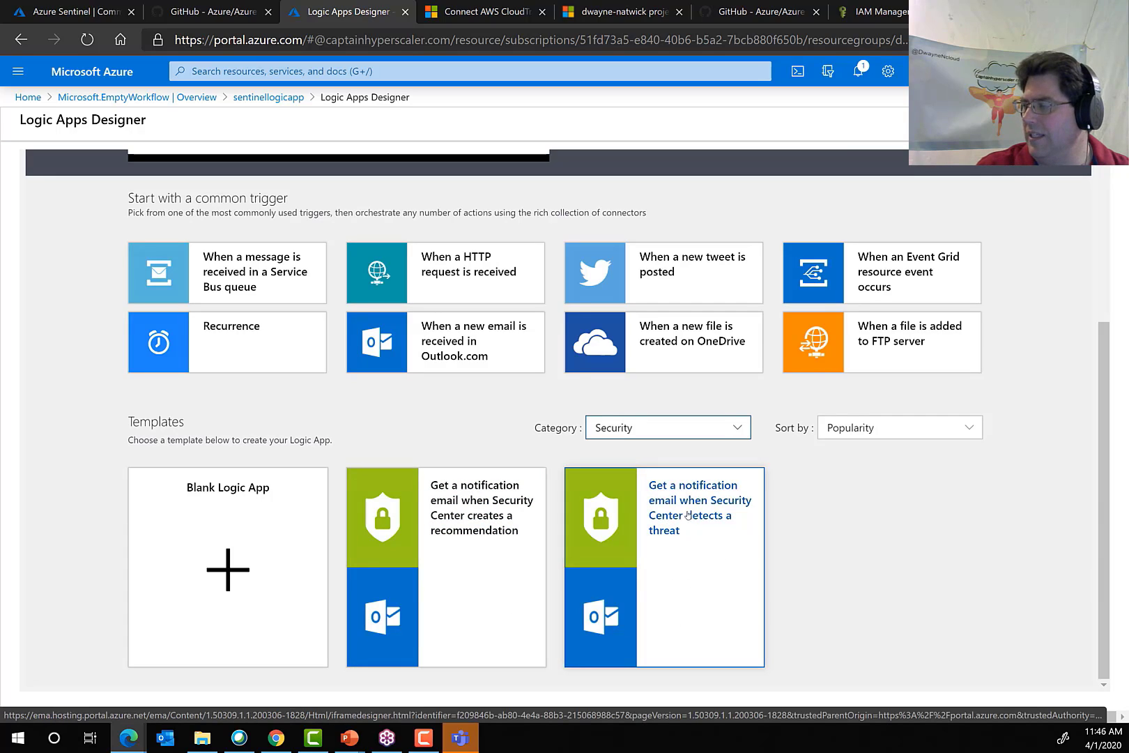
Use the template that emails a notification when Security Center detects a threat, and connect it to Security Center Alert.
{"action": "left_click", "coordinate": [703, 563]}
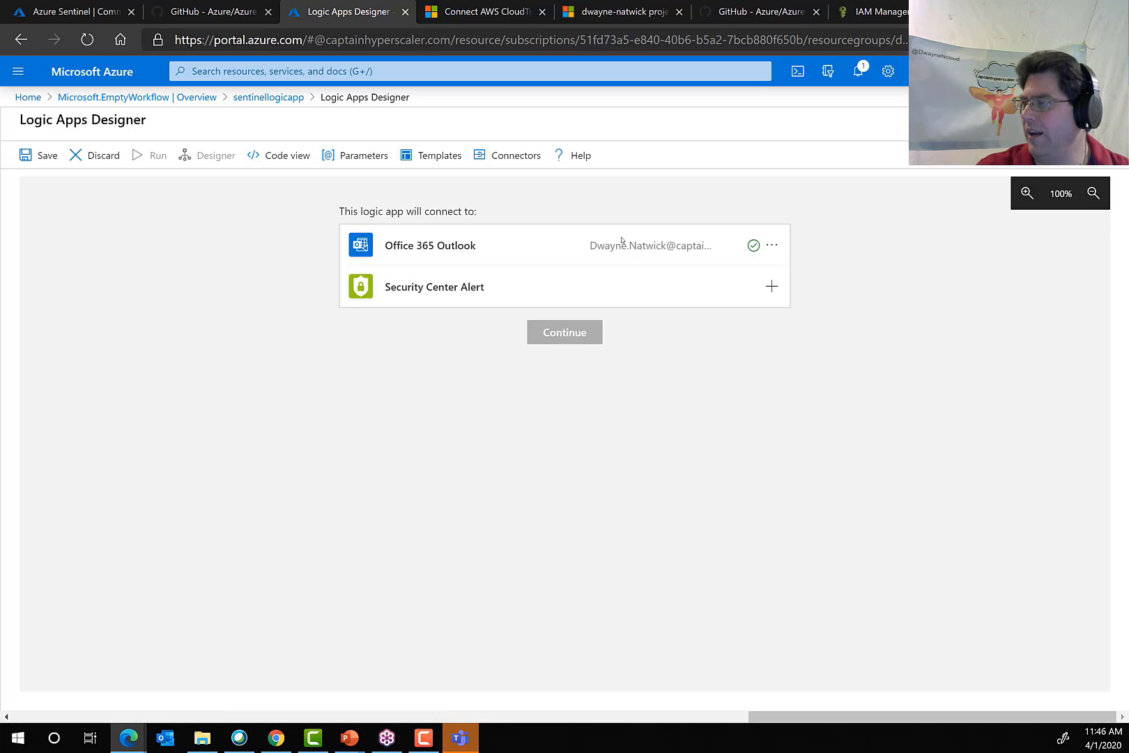
{"action": "left_click", "coordinate": [772, 289]}
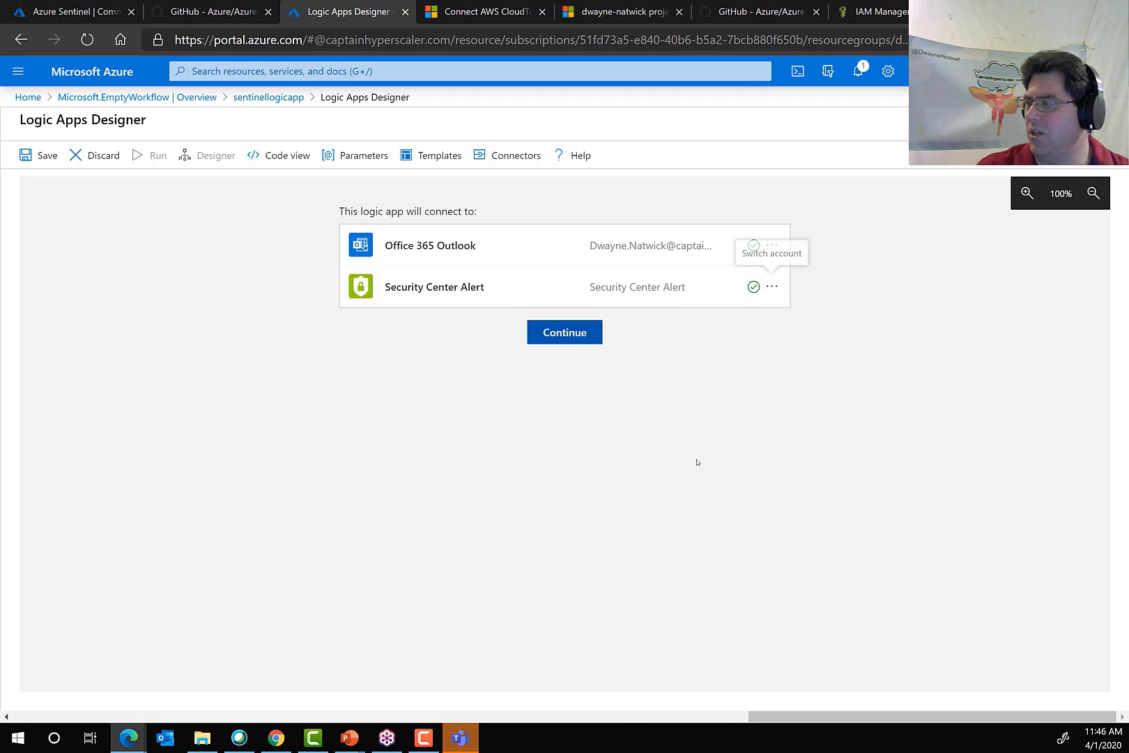
{"action": "left_click", "coordinate": [563, 339]}
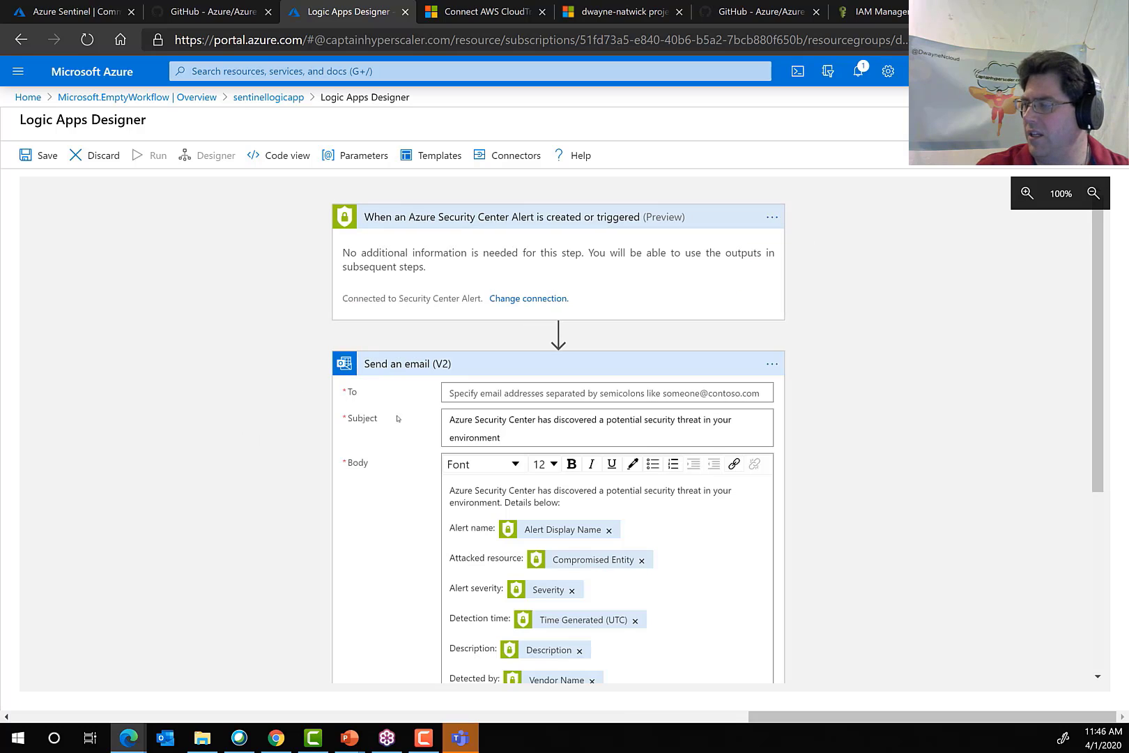
Review the Send an email (V2) action and enter the recipient's email address in its To field.
{"action": "scroll", "coordinate": [232, 480], "scroll_direction": "down", "scroll_amount": 3}
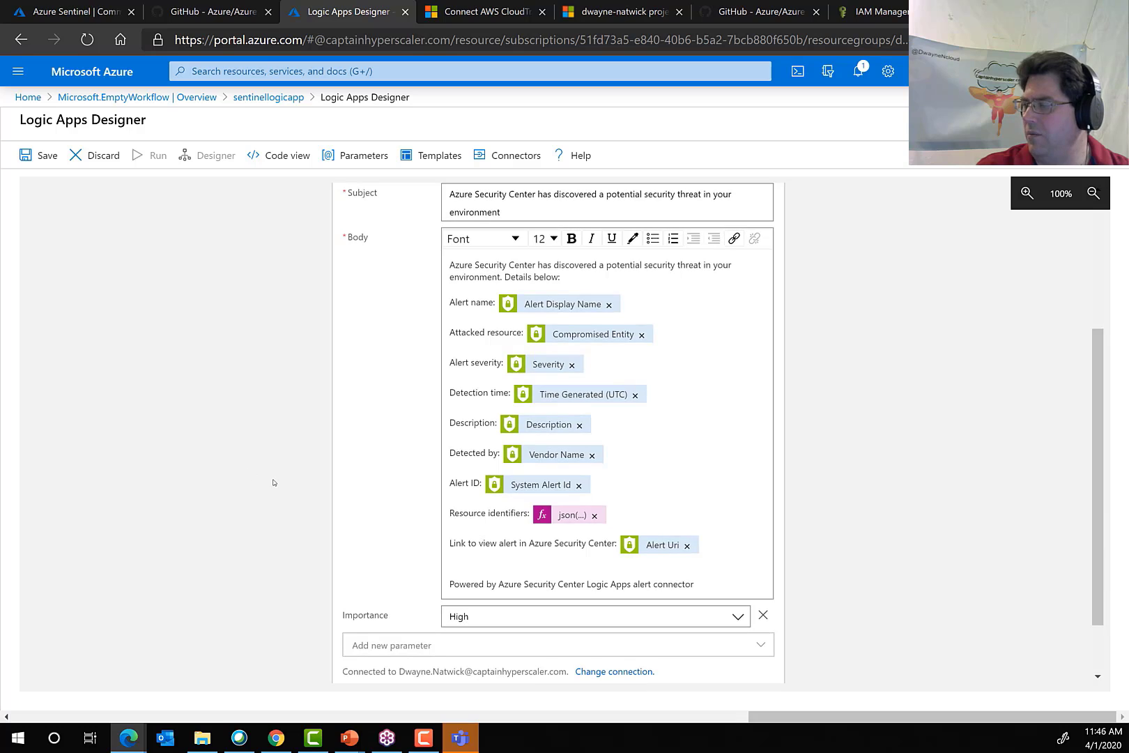
{"action": "scroll", "coordinate": [261, 483], "scroll_direction": "up", "scroll_amount": 3}
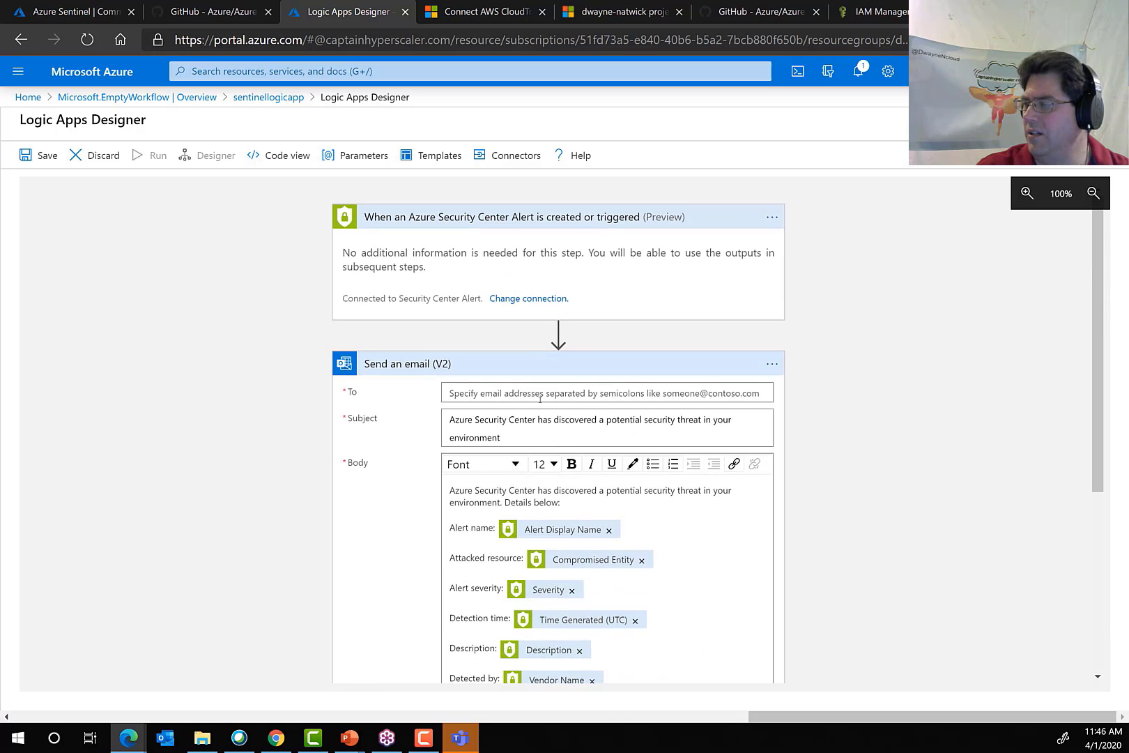
{"action": "left_click", "coordinate": [546, 393]}
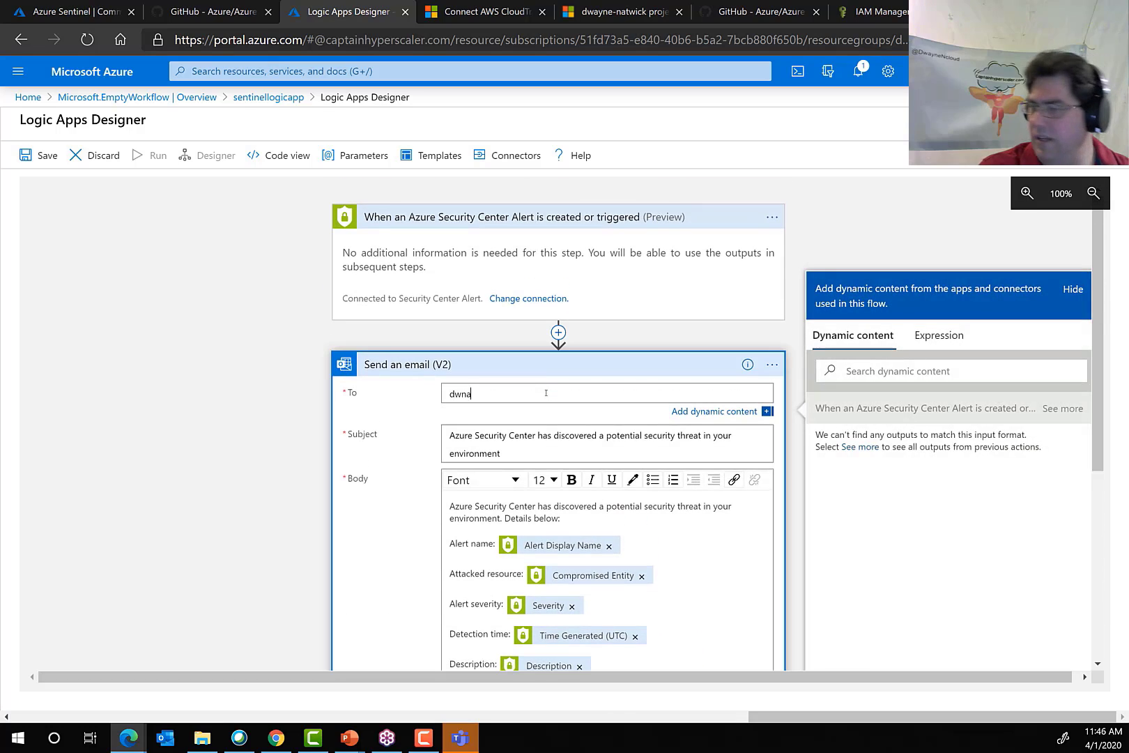
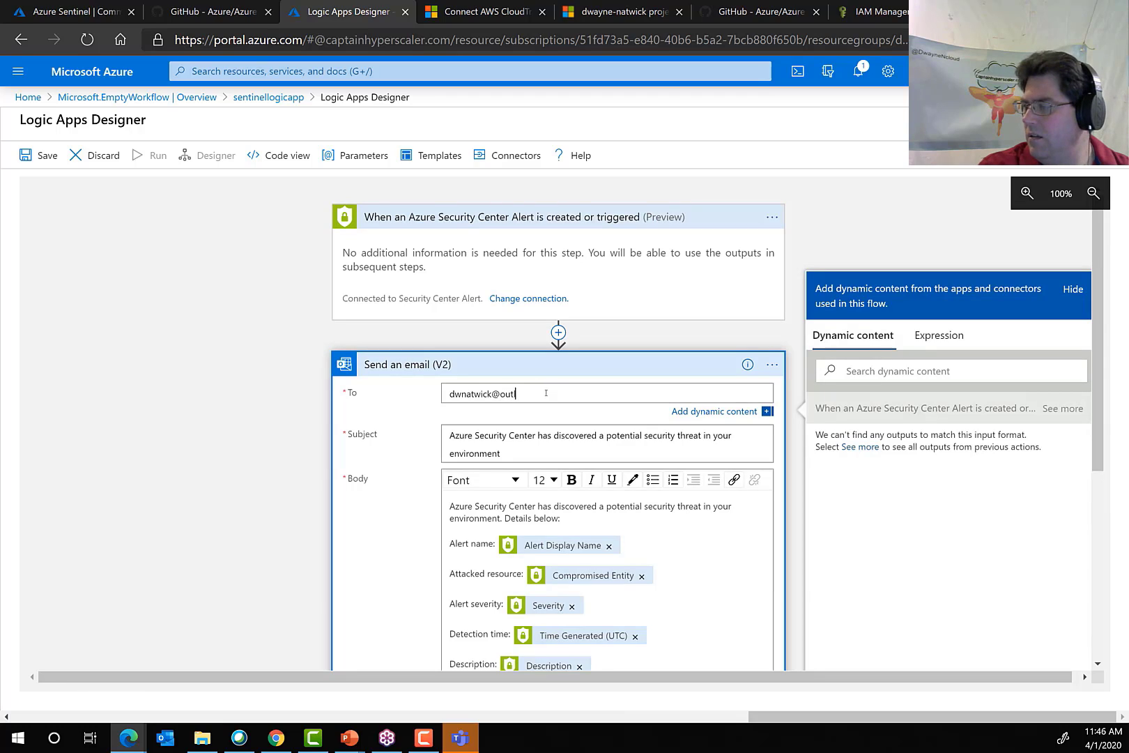
{"action": "key", "text": "Tab"}
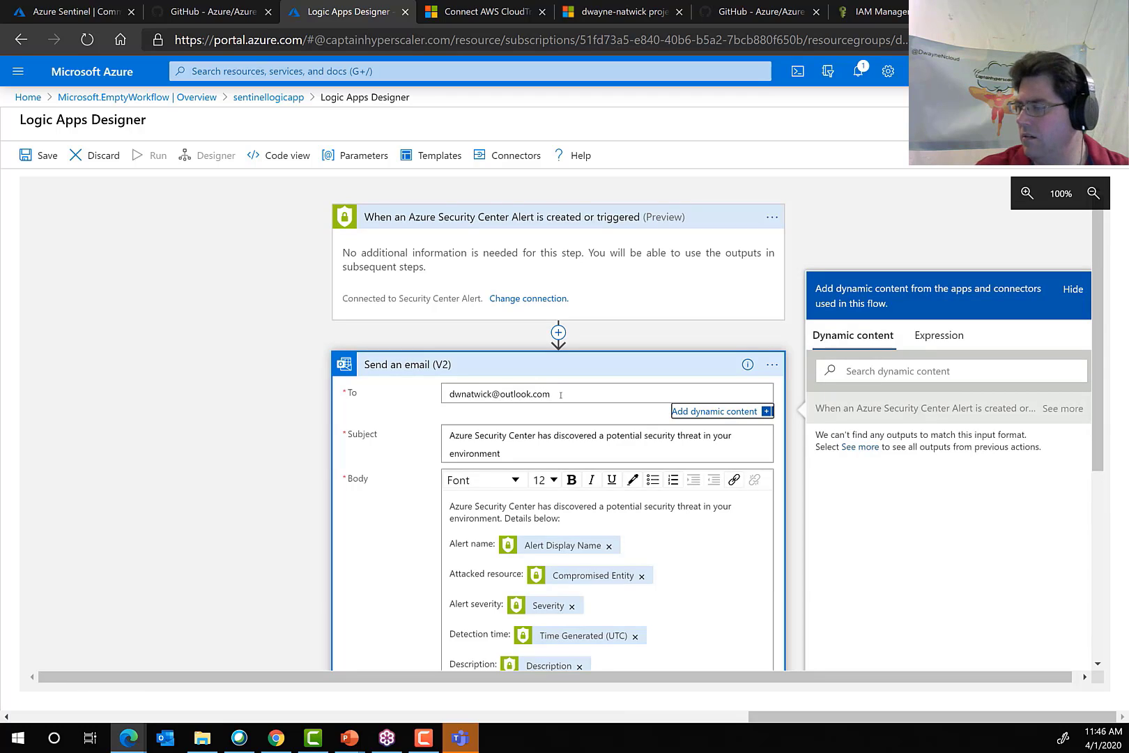
Insert "and Sentinel" after "Azure Security Center" in the email action's subject.
{"action": "left_click", "coordinate": [557, 455]}
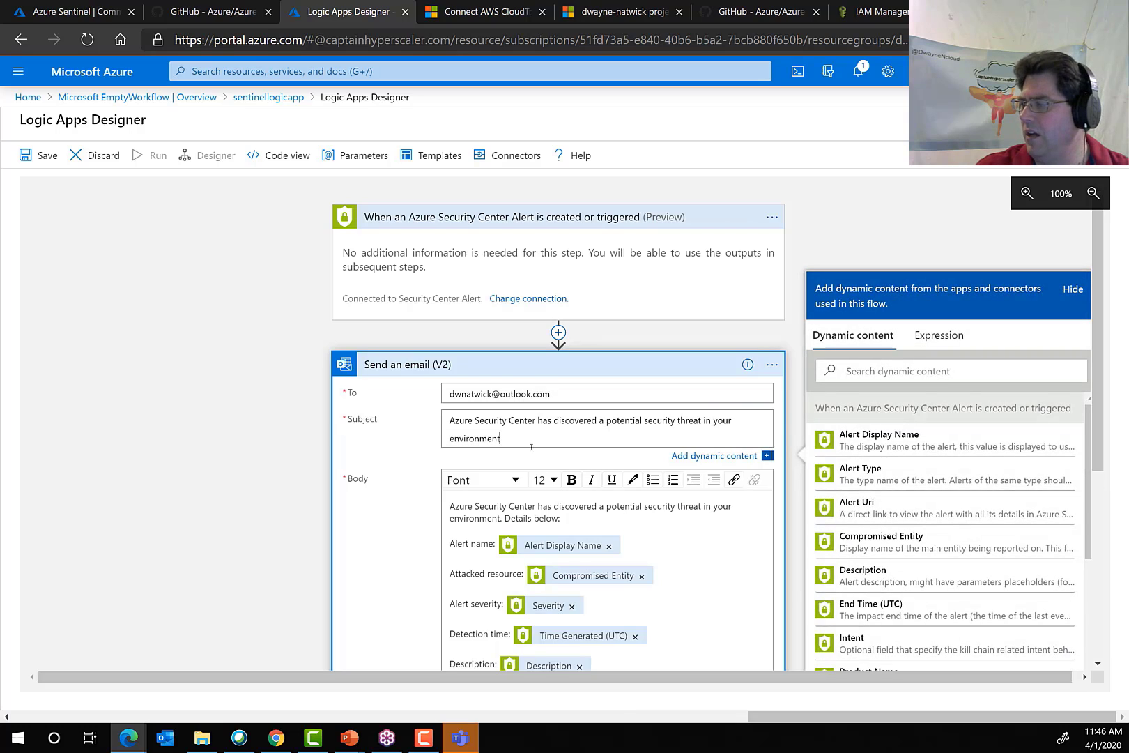
{"action": "left_click_drag", "start_coordinate": [502, 438], "coordinate": [443, 409]}
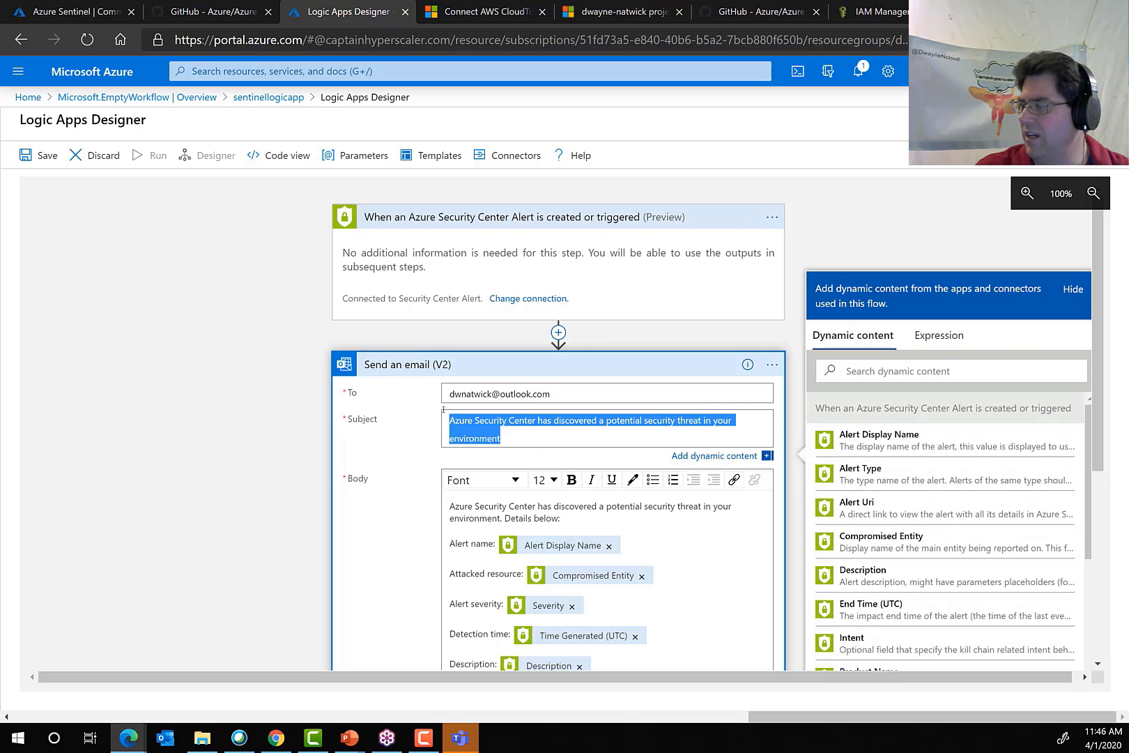
{"action": "left_click", "coordinate": [504, 430]}
{"action": "left_click_drag", "start_coordinate": [476, 416], "coordinate": [534, 421]}
{"action": "left_click", "coordinate": [537, 420]}
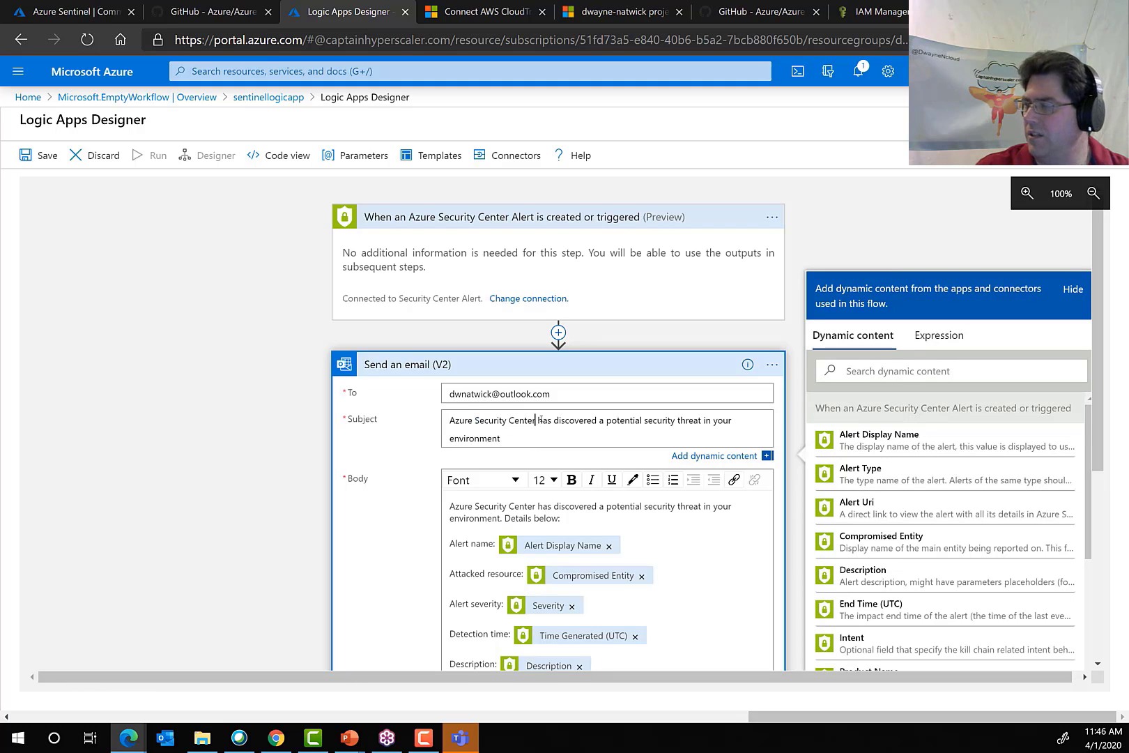
{"action": "type", "text": "and Se"}
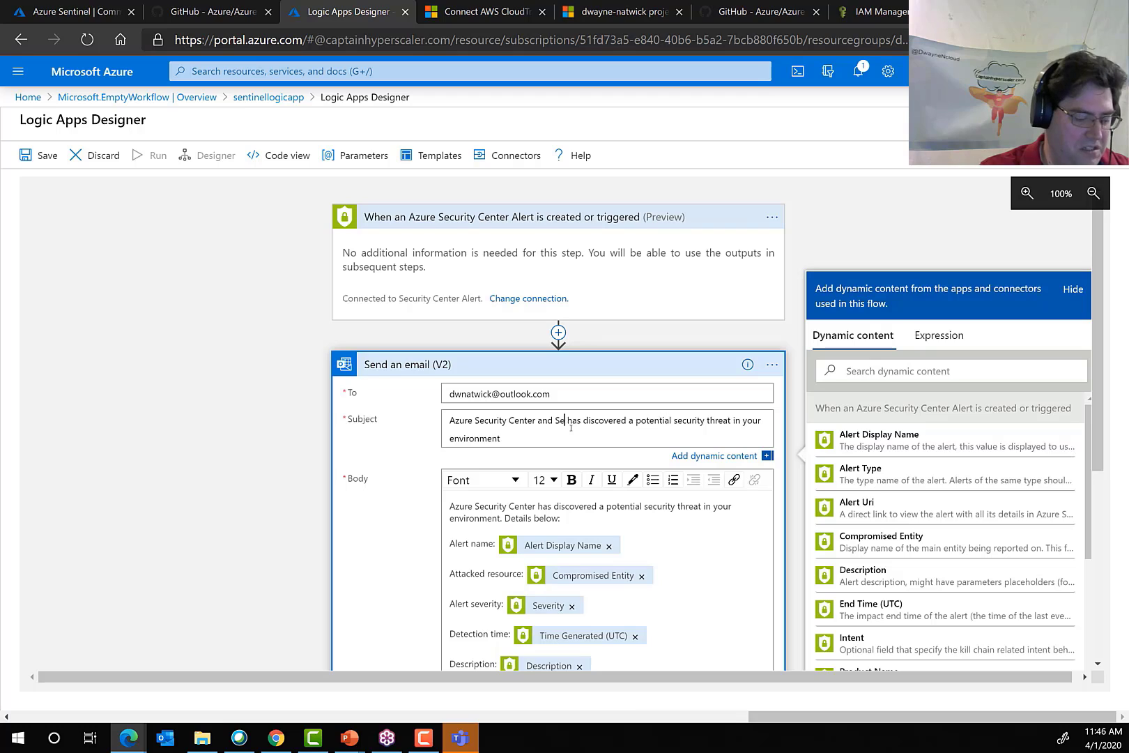
{"action": "type", "text": "nt"}
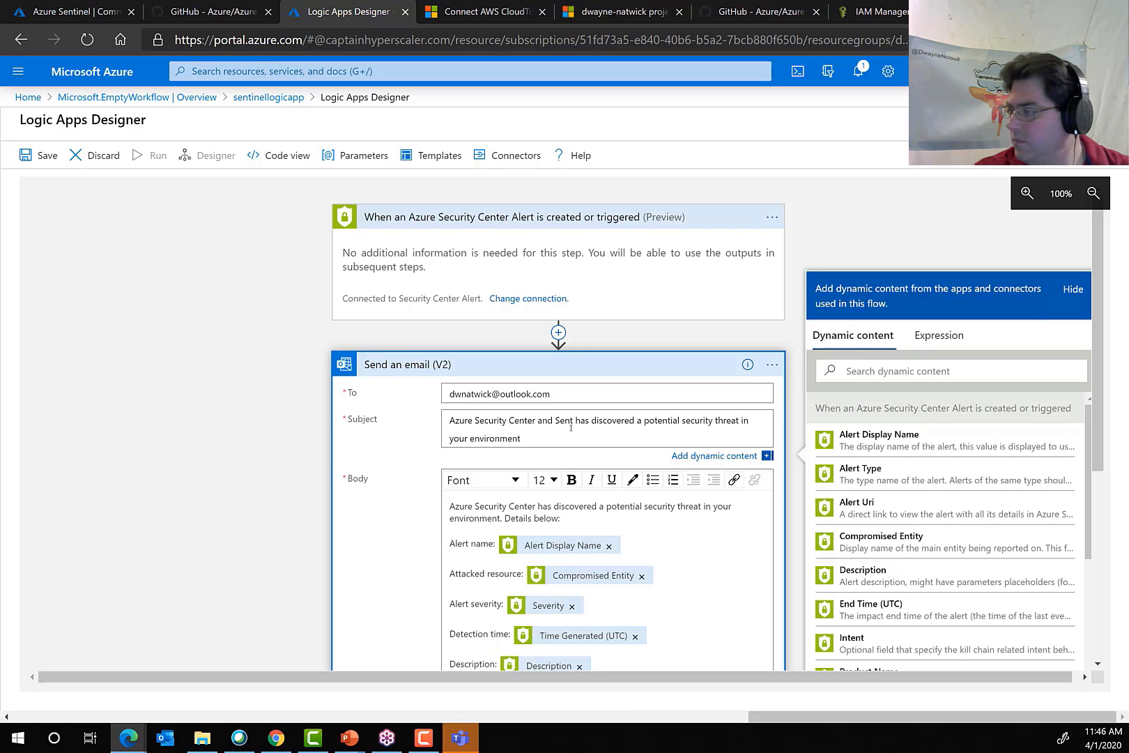
{"action": "type", "text": "inel"}
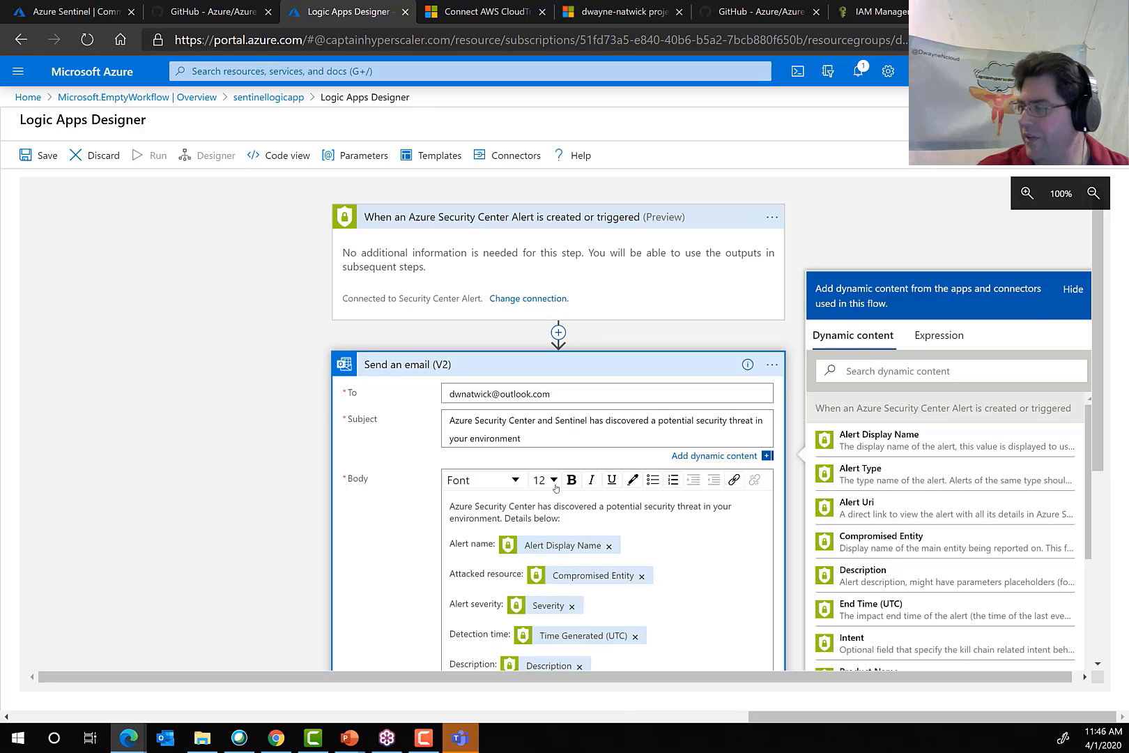
Examine the additional parameters offered for the email action, such as CC, BCC and Attachments, and close the list.
{"action": "scroll", "coordinate": [550, 502], "scroll_direction": "down", "scroll_amount": 5}
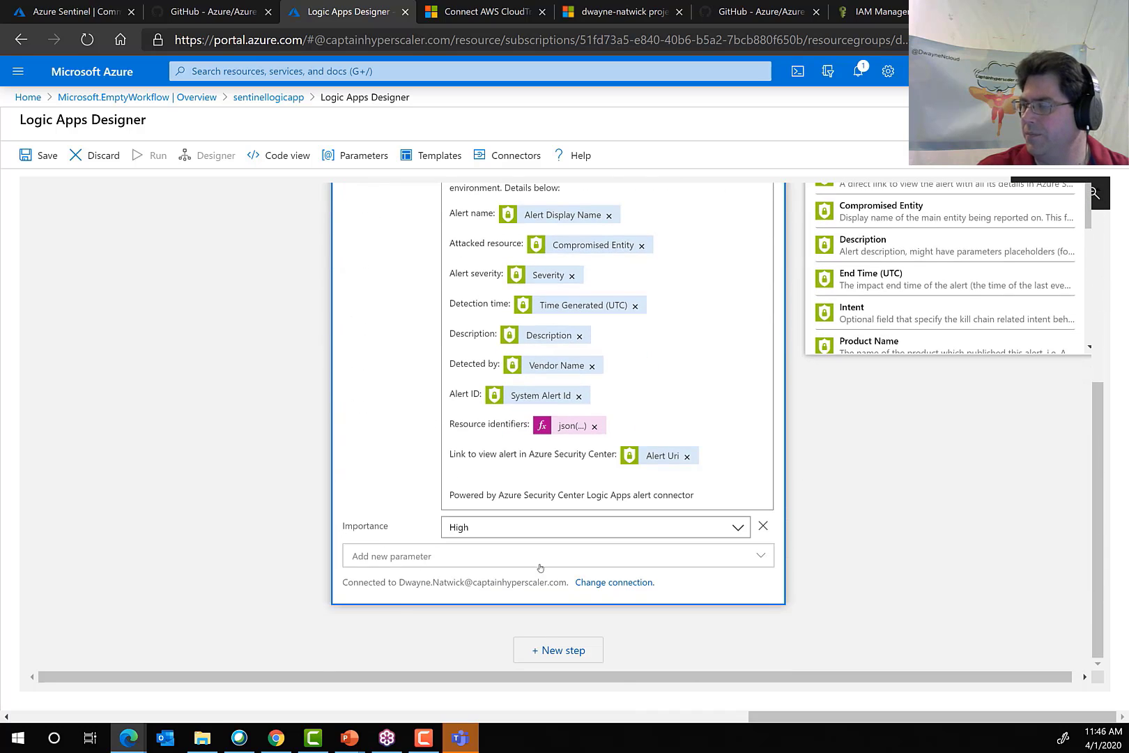
{"action": "left_click", "coordinate": [596, 569]}
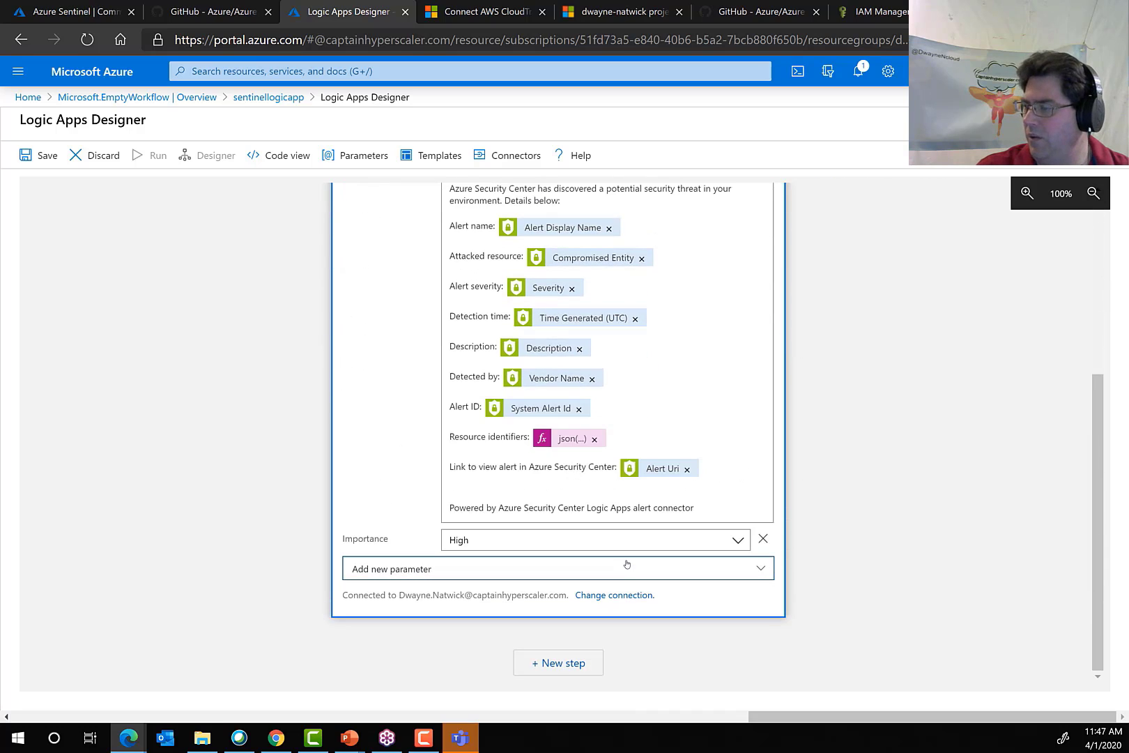
{"action": "left_click", "coordinate": [605, 568]}
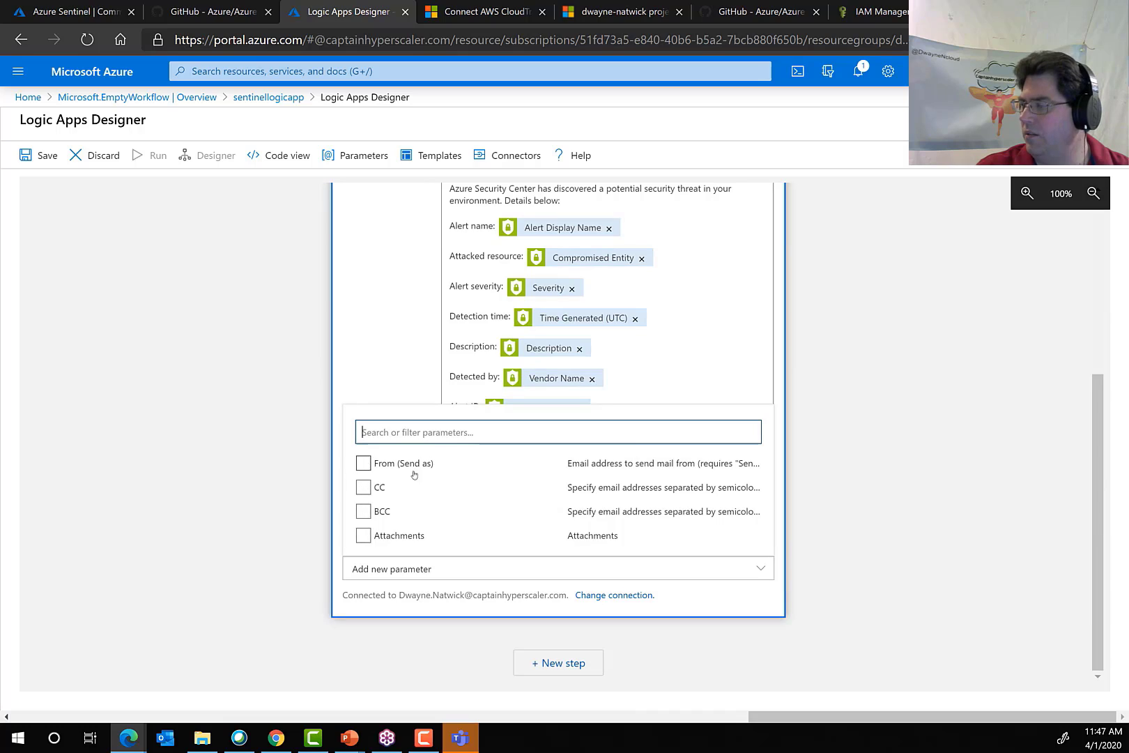
{"action": "left_click", "coordinate": [363, 486]}
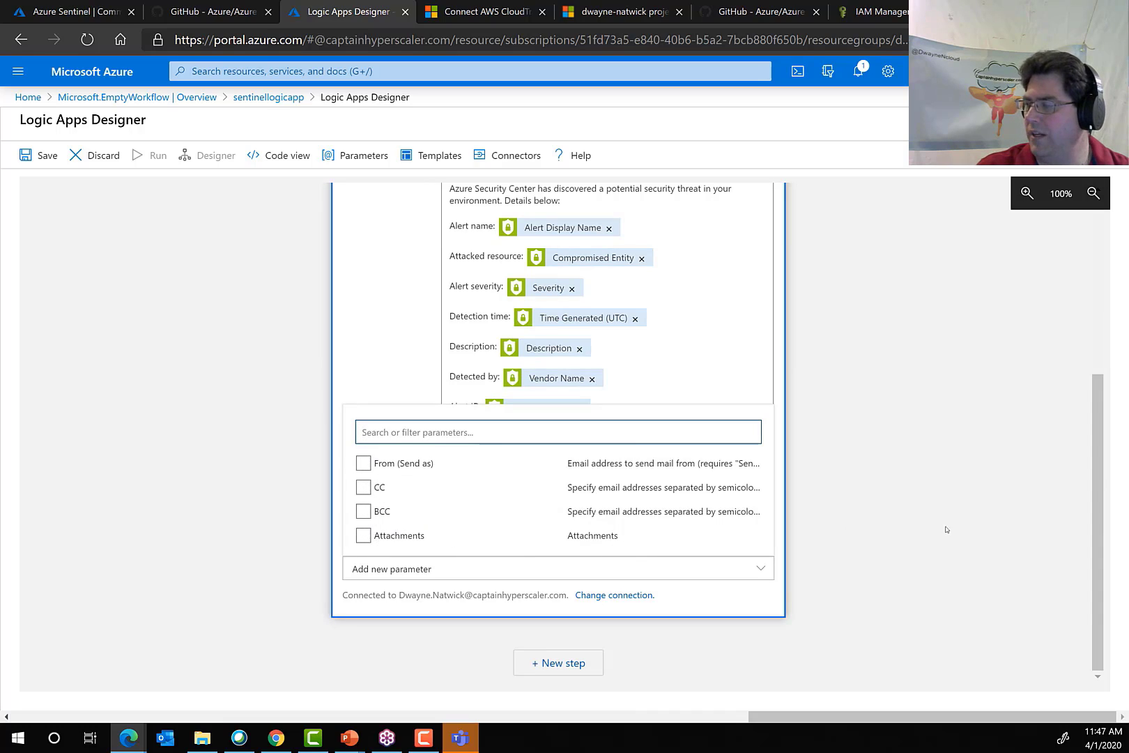
{"action": "left_click", "coordinate": [847, 538]}
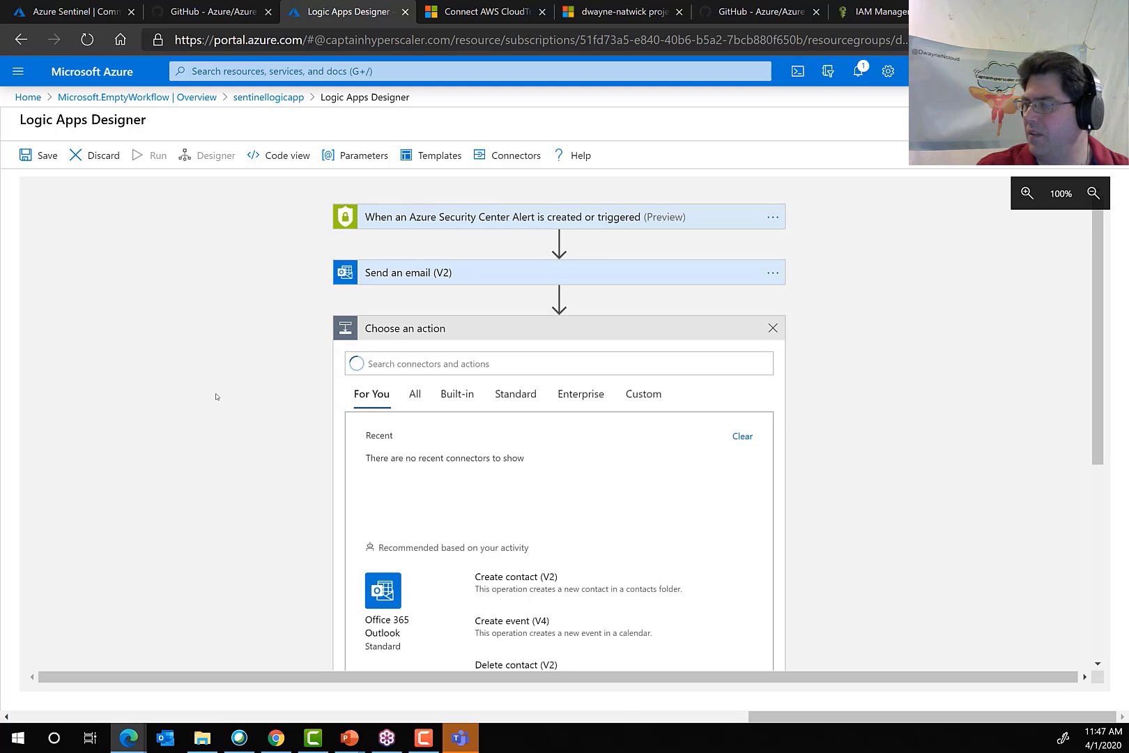
Add the Office 365 Outlook action Create event (V4) as a new workflow step after the email action.
{"action": "scroll", "coordinate": [228, 429], "scroll_direction": "down", "scroll_amount": 5}
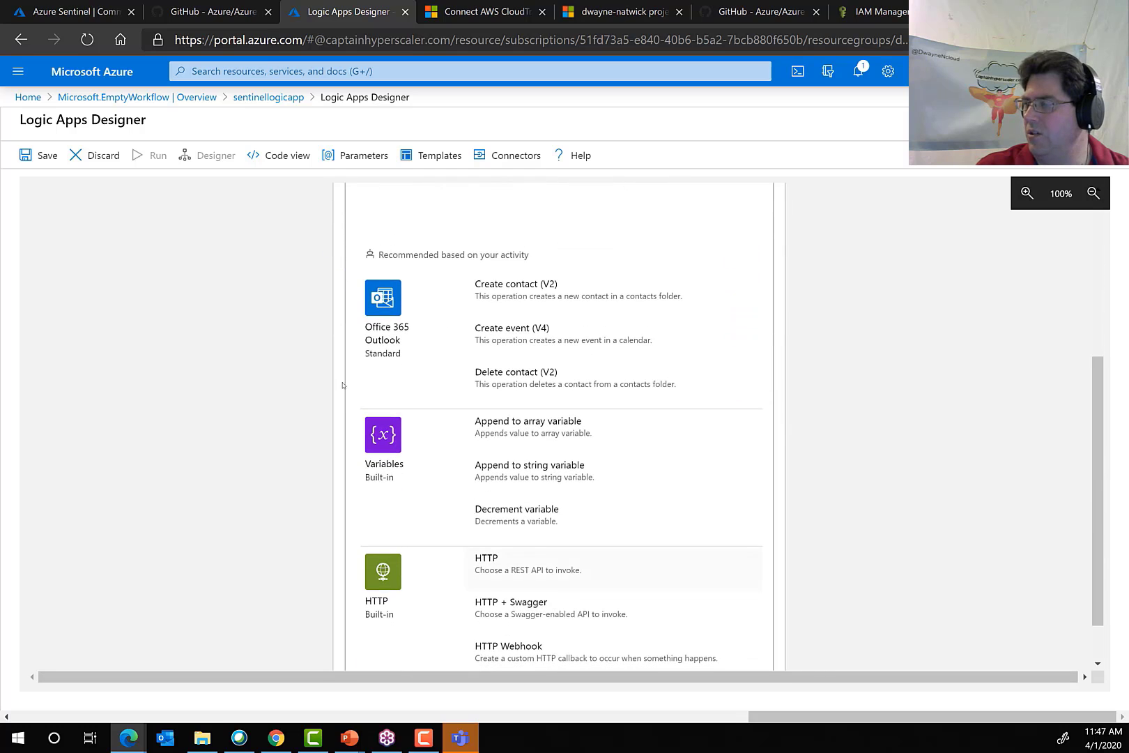
{"action": "scroll", "coordinate": [246, 395], "scroll_direction": "up", "scroll_amount": 5}
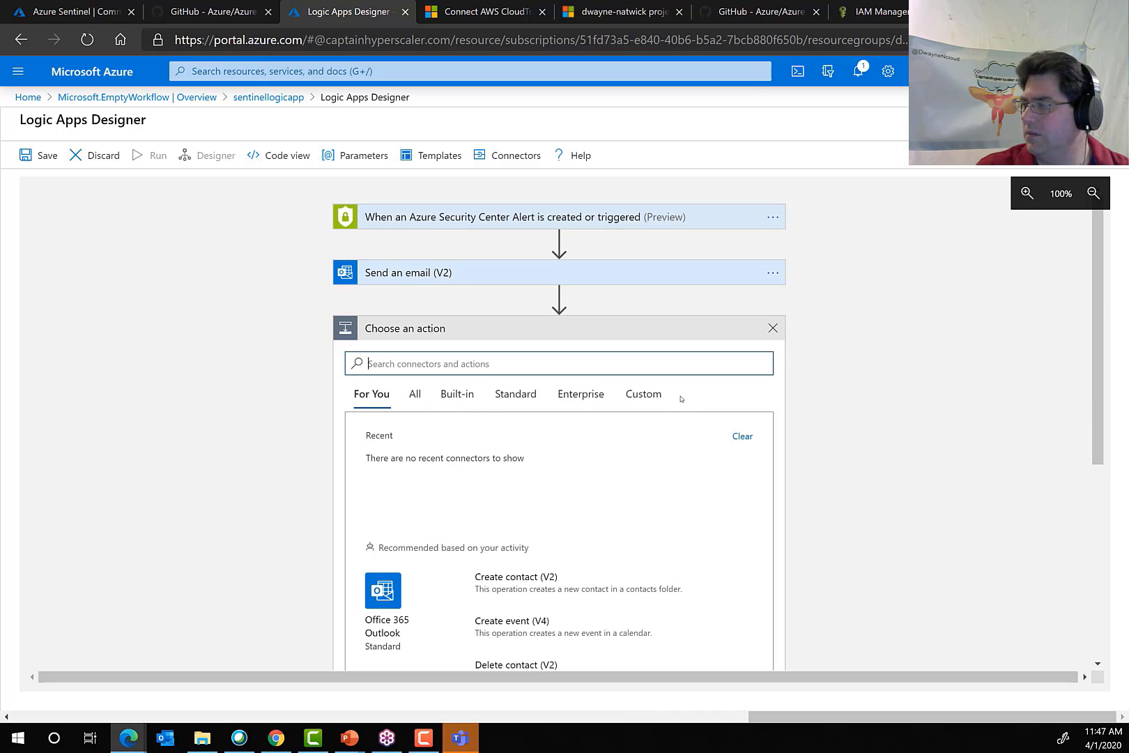
{"action": "scroll", "coordinate": [343, 483], "scroll_direction": "down", "scroll_amount": 5}
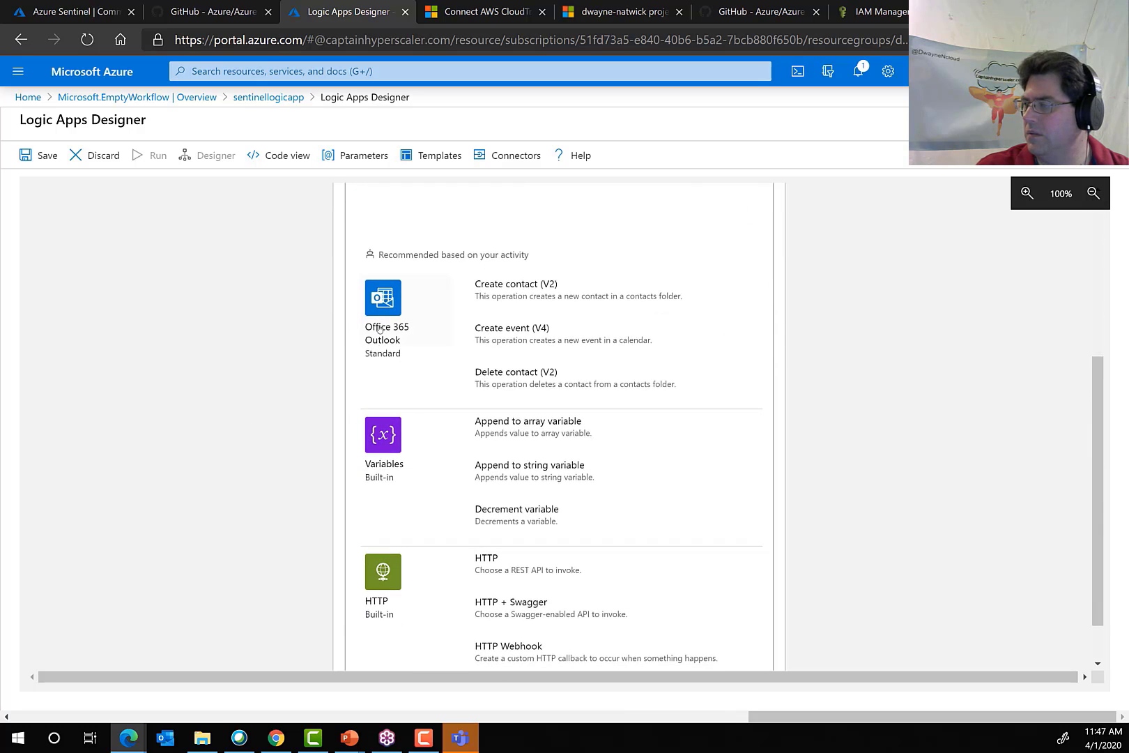
{"action": "left_click", "coordinate": [381, 330]}
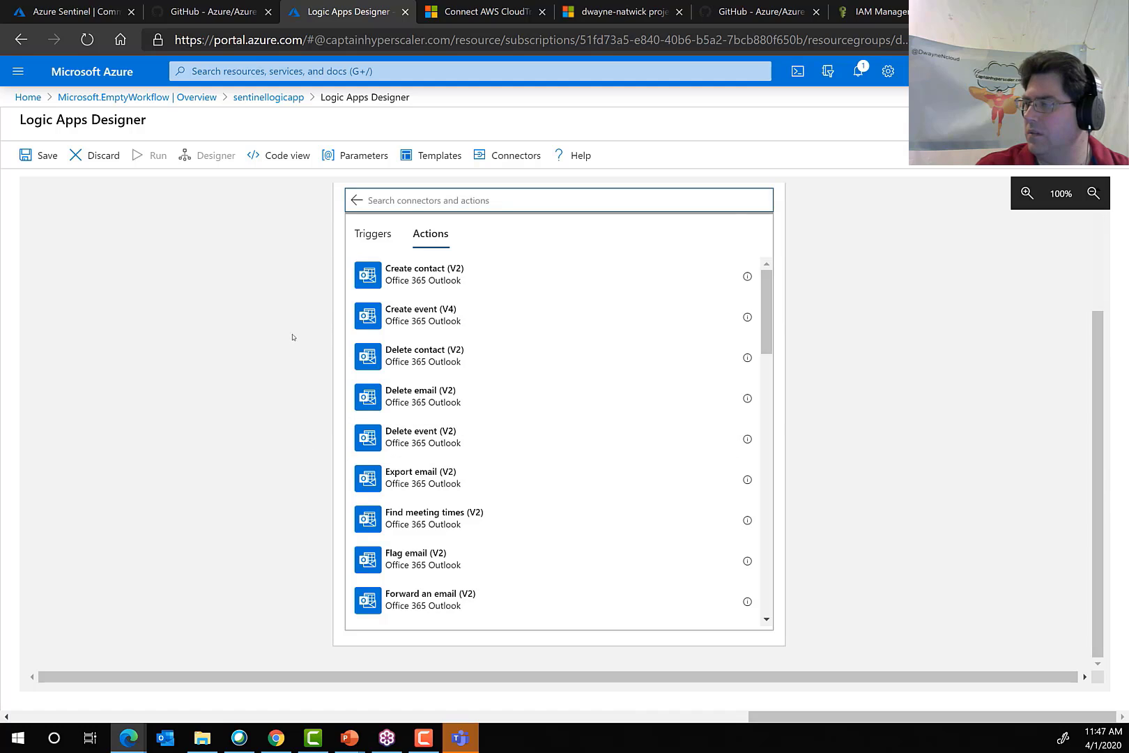
{"action": "left_click", "coordinate": [412, 320]}
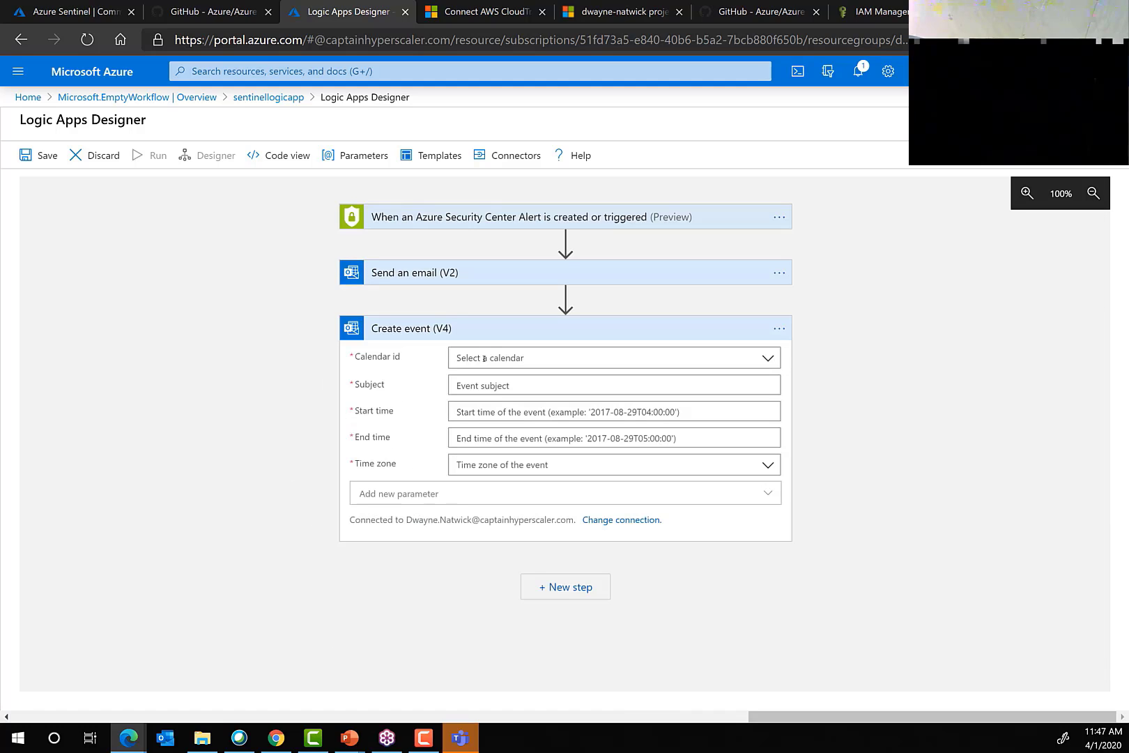
Set the event action's calendar to Calendar and its subject to the Alert Display Name dynamic content.
{"action": "left_click", "coordinate": [457, 358]}
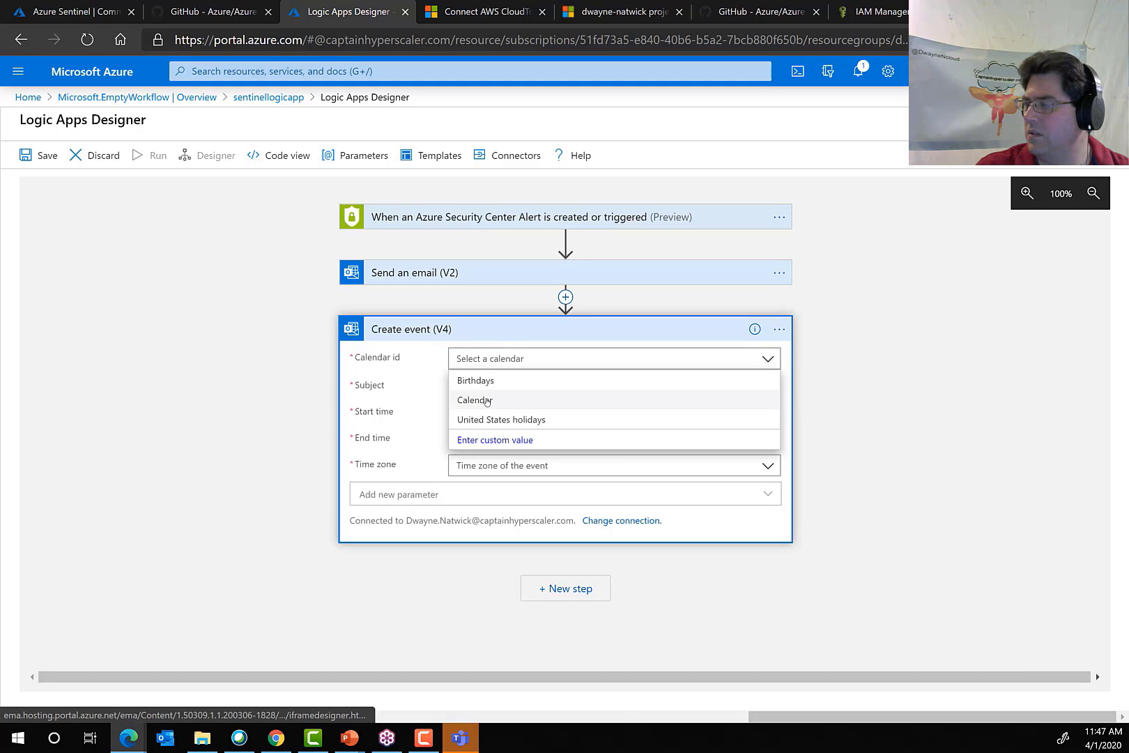
{"action": "left_click", "coordinate": [492, 396]}
{"action": "left_click", "coordinate": [496, 387]}
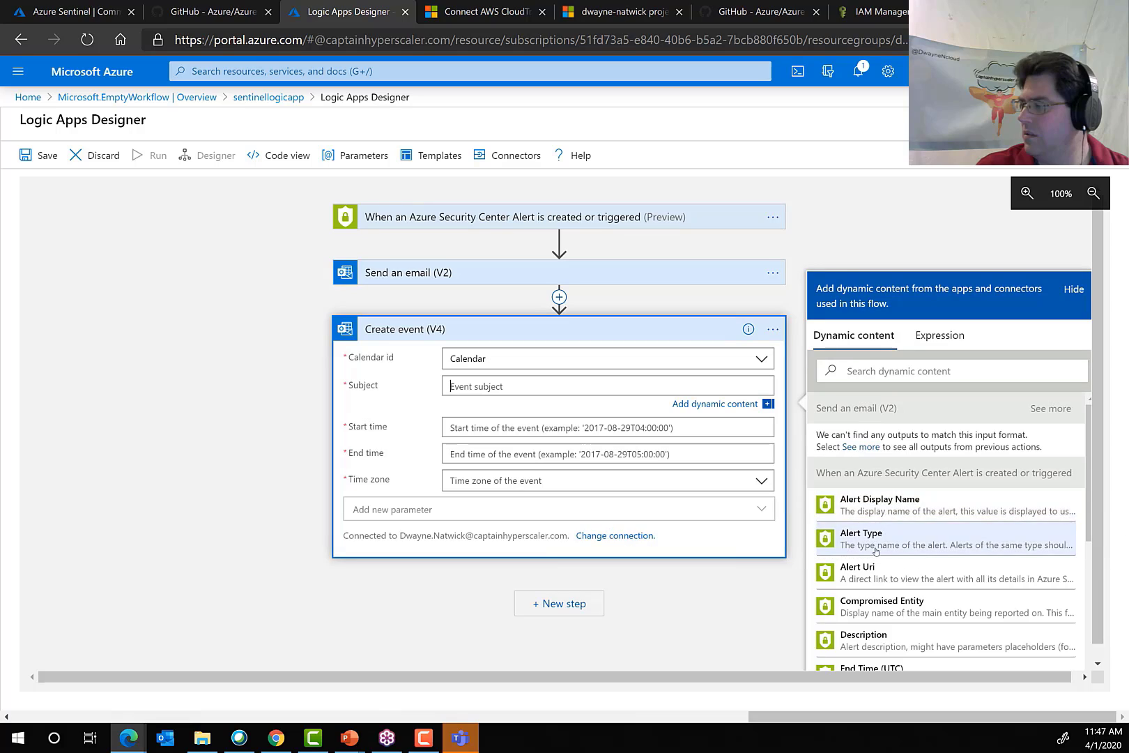
{"action": "left_click", "coordinate": [888, 513]}
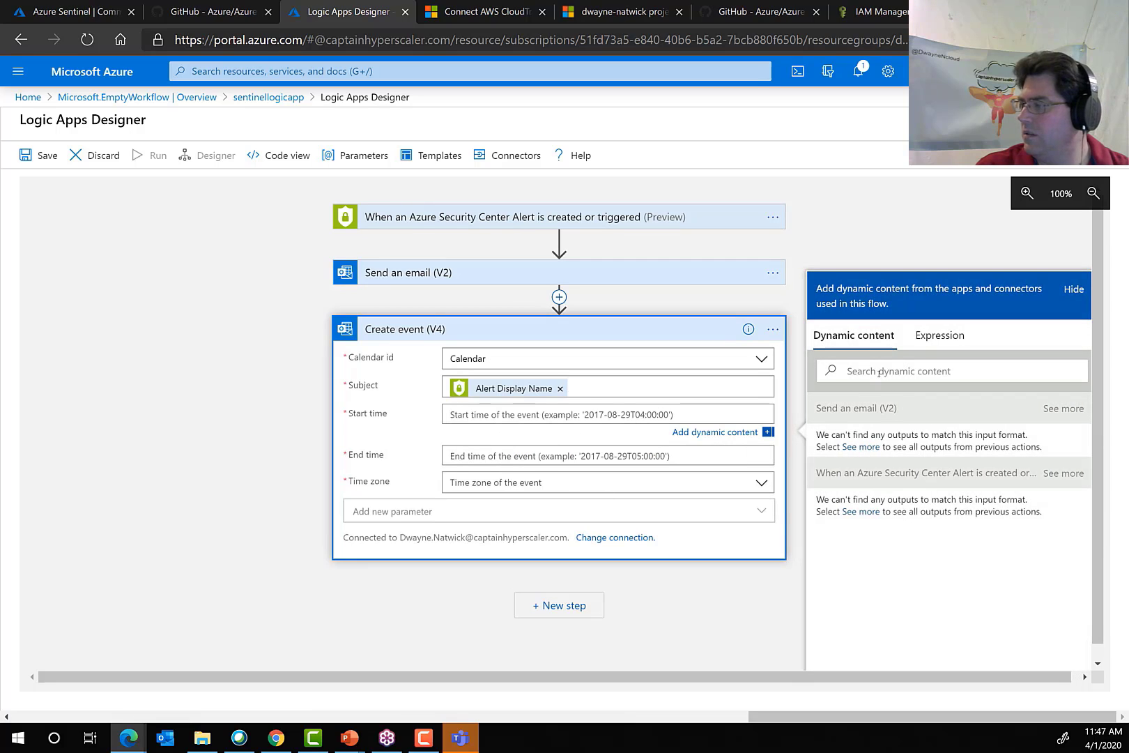
Set the event action's time zone to (UTC-05:00) Eastern Time (US & Canada).
{"action": "left_click", "coordinate": [488, 456]}
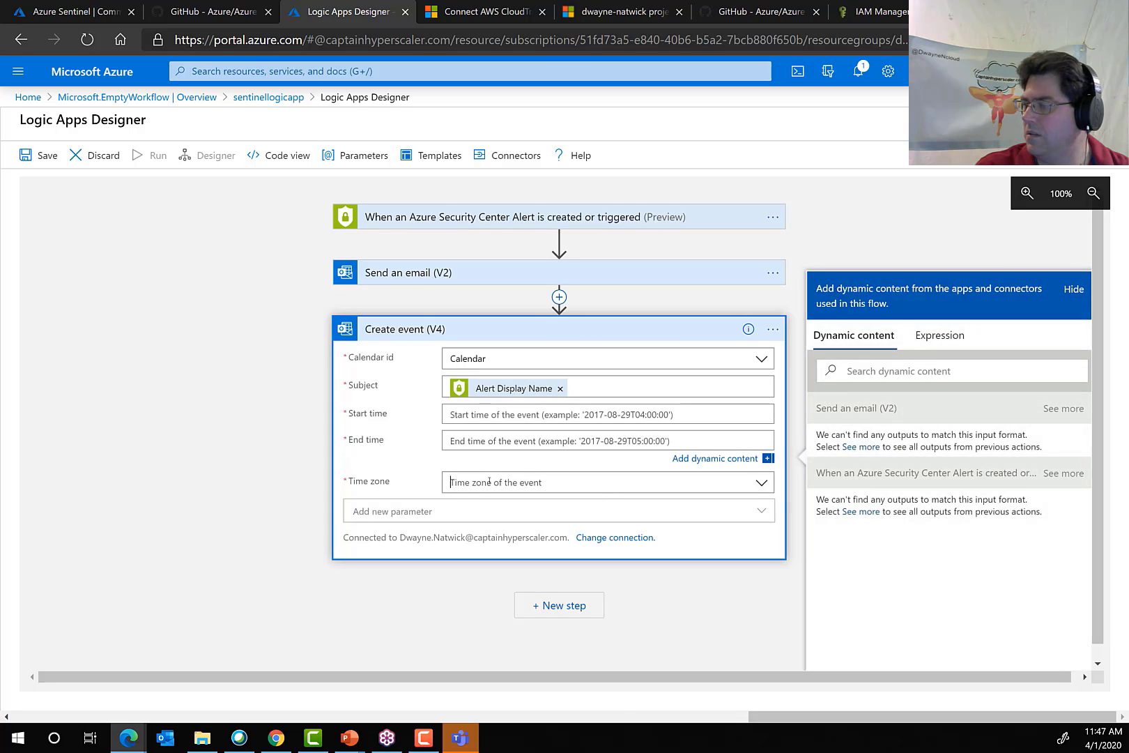
{"action": "left_click", "coordinate": [489, 482]}
{"action": "scroll", "coordinate": [527, 612], "scroll_direction": "down", "scroll_amount": 2}
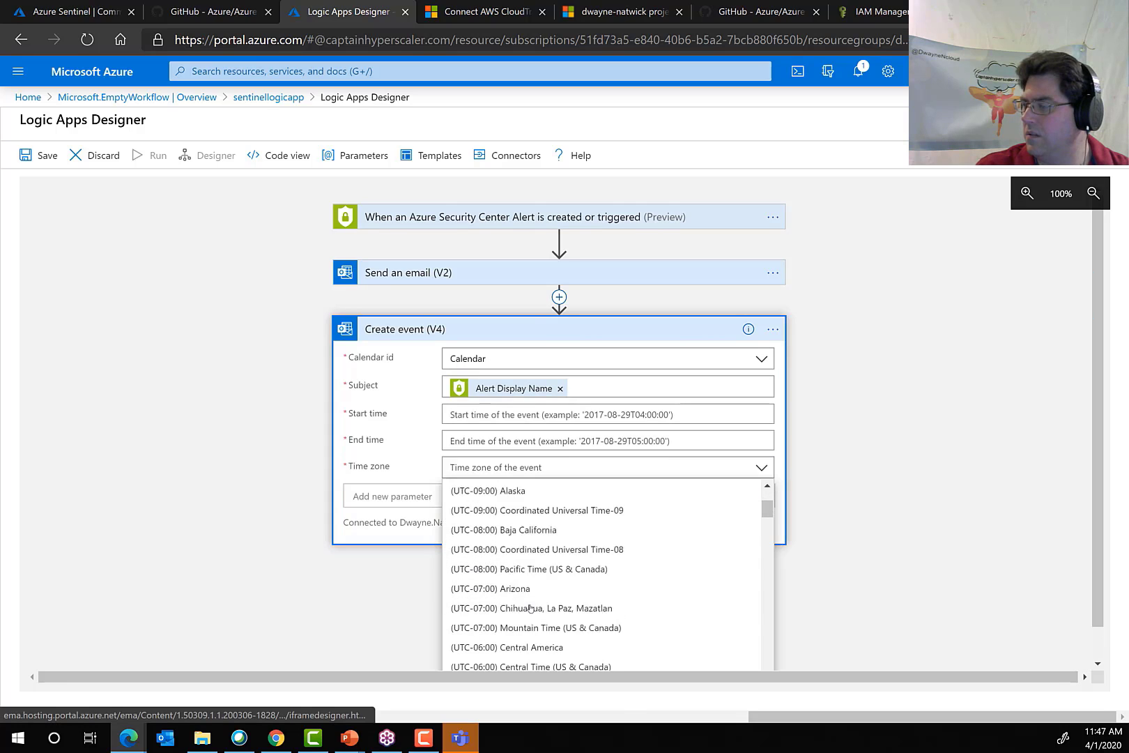
{"action": "scroll", "coordinate": [531, 609], "scroll_direction": "down", "scroll_amount": 3}
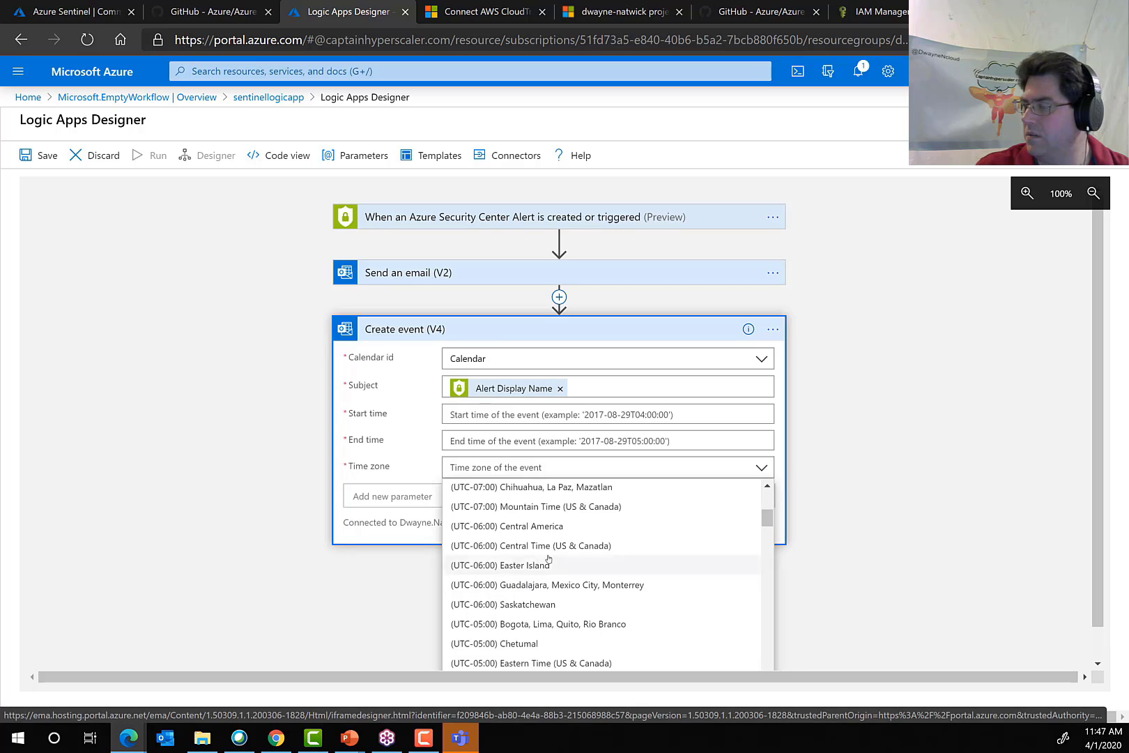
{"action": "left_click", "coordinate": [550, 662]}
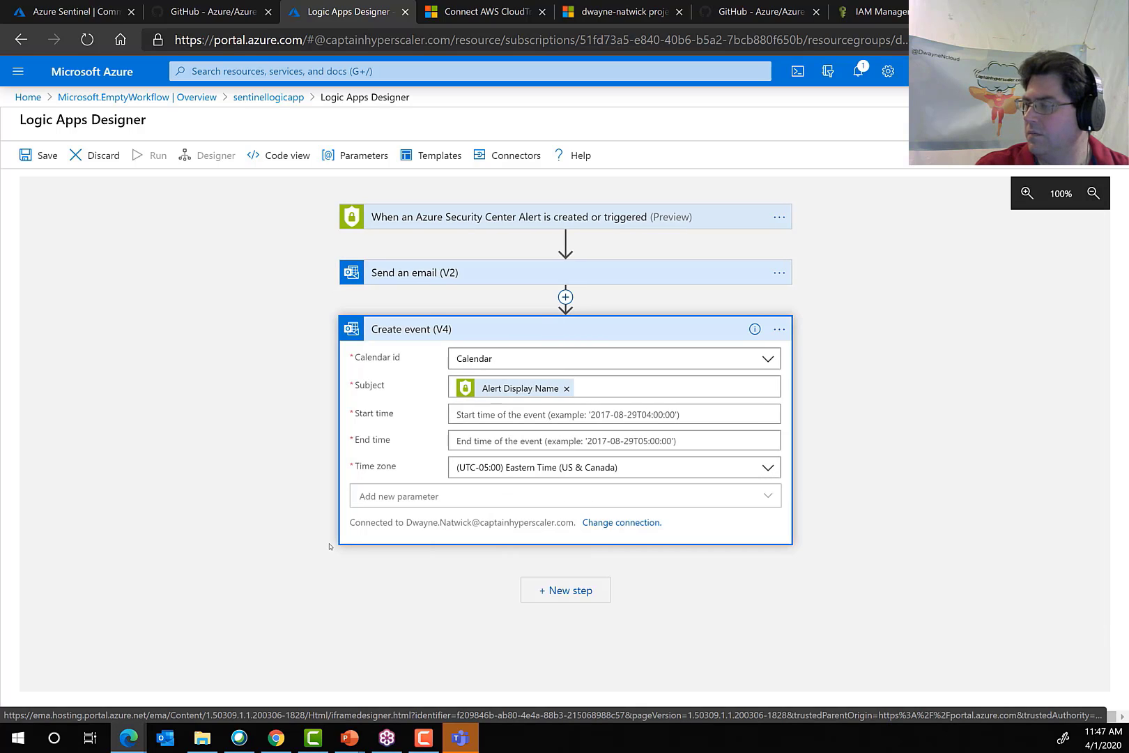
Try to save the logic app with another Office 365 Outlook step started, and again with that unfinished step removed.
{"action": "left_click", "coordinate": [571, 590]}
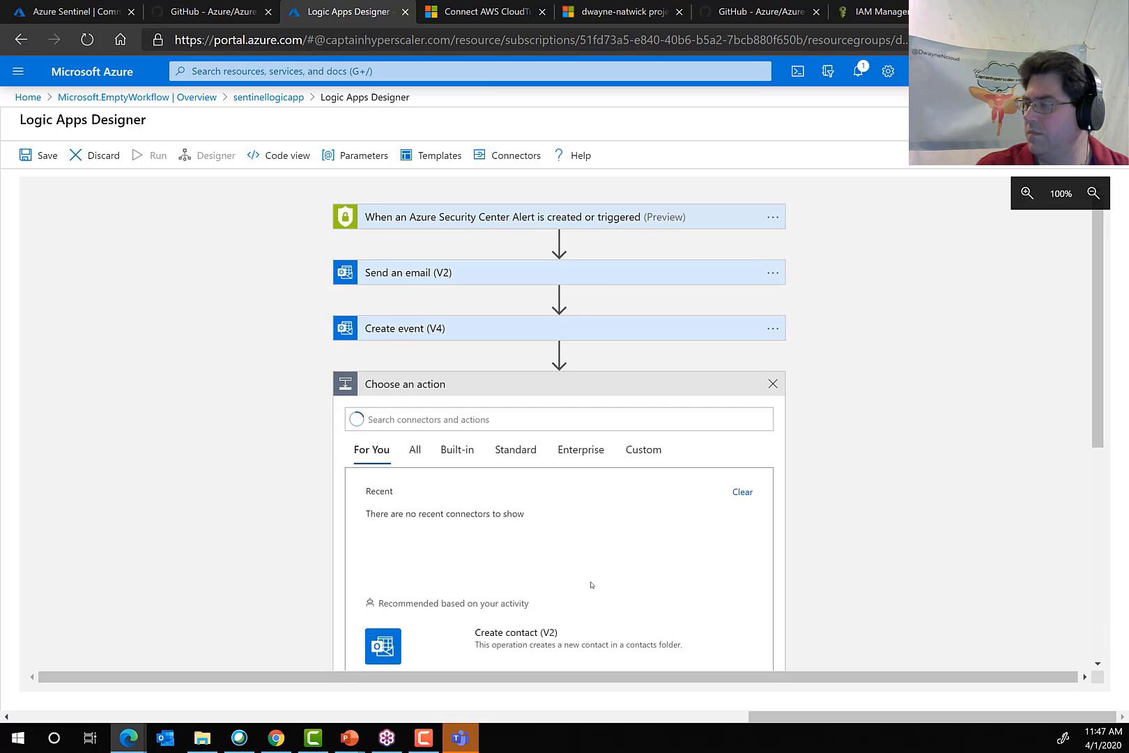
{"action": "scroll", "coordinate": [195, 451], "scroll_direction": "down", "scroll_amount": 3}
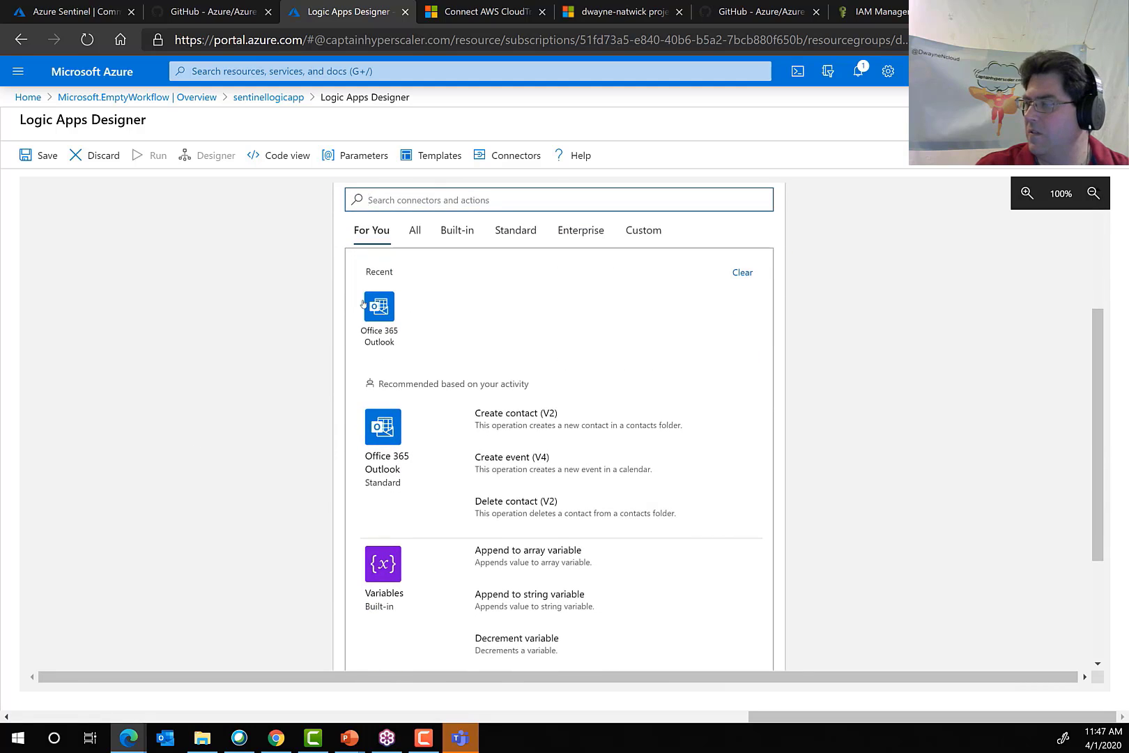
{"action": "left_click", "coordinate": [374, 305]}
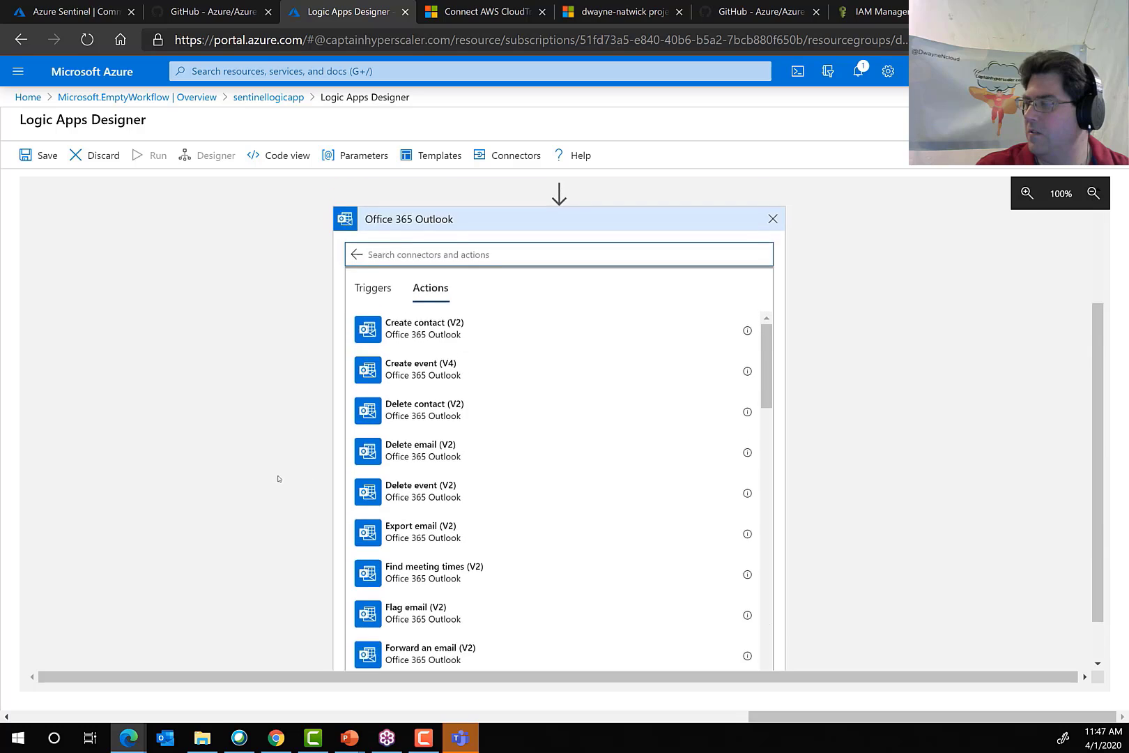
{"action": "scroll", "coordinate": [278, 479], "scroll_direction": "up", "scroll_amount": 2}
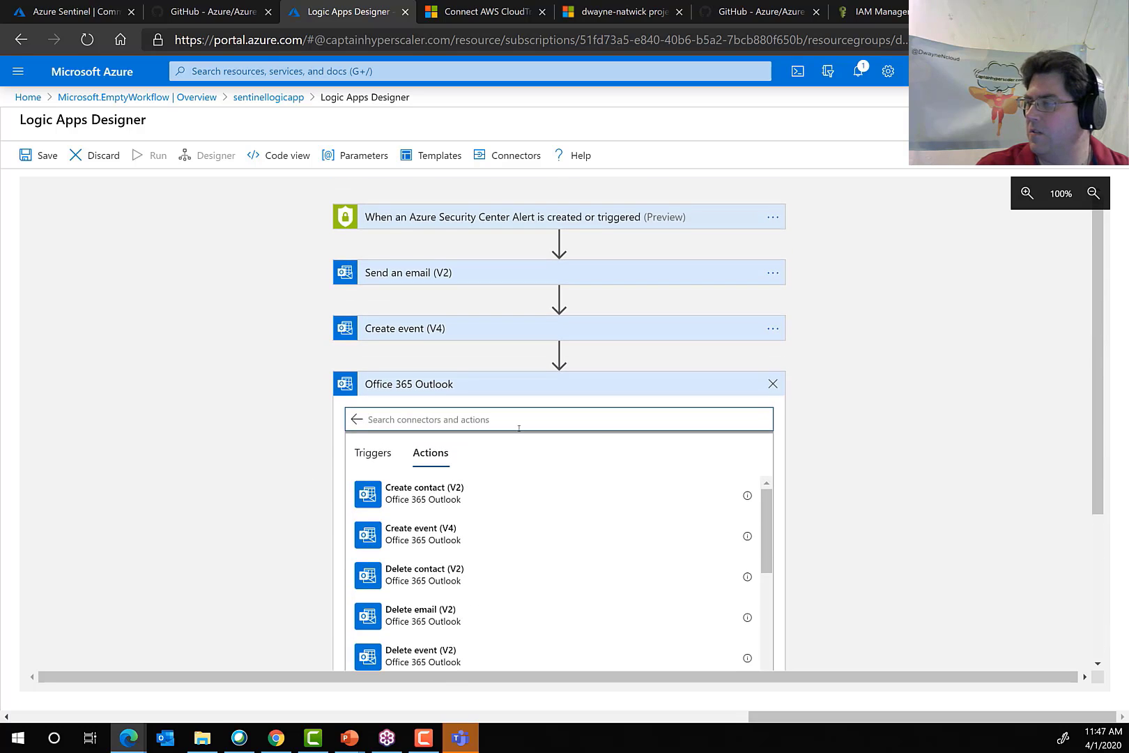
{"action": "left_click", "coordinate": [39, 155]}
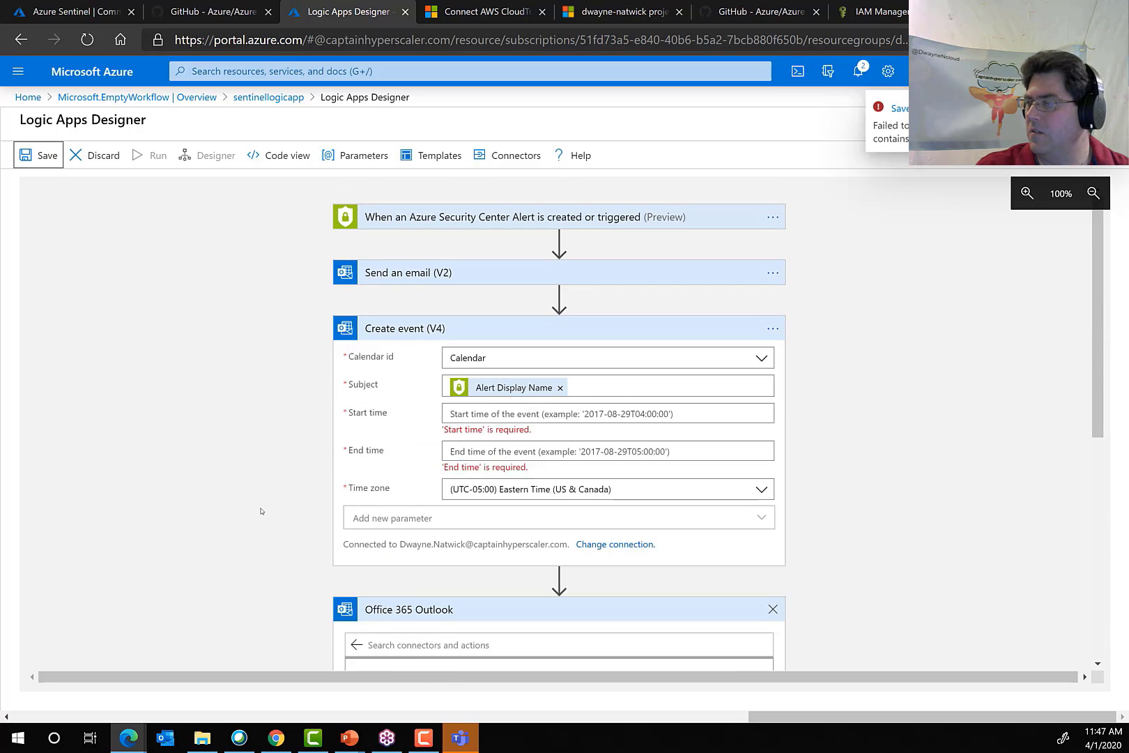
{"action": "scroll", "coordinate": [277, 461], "scroll_direction": "down", "scroll_amount": 4}
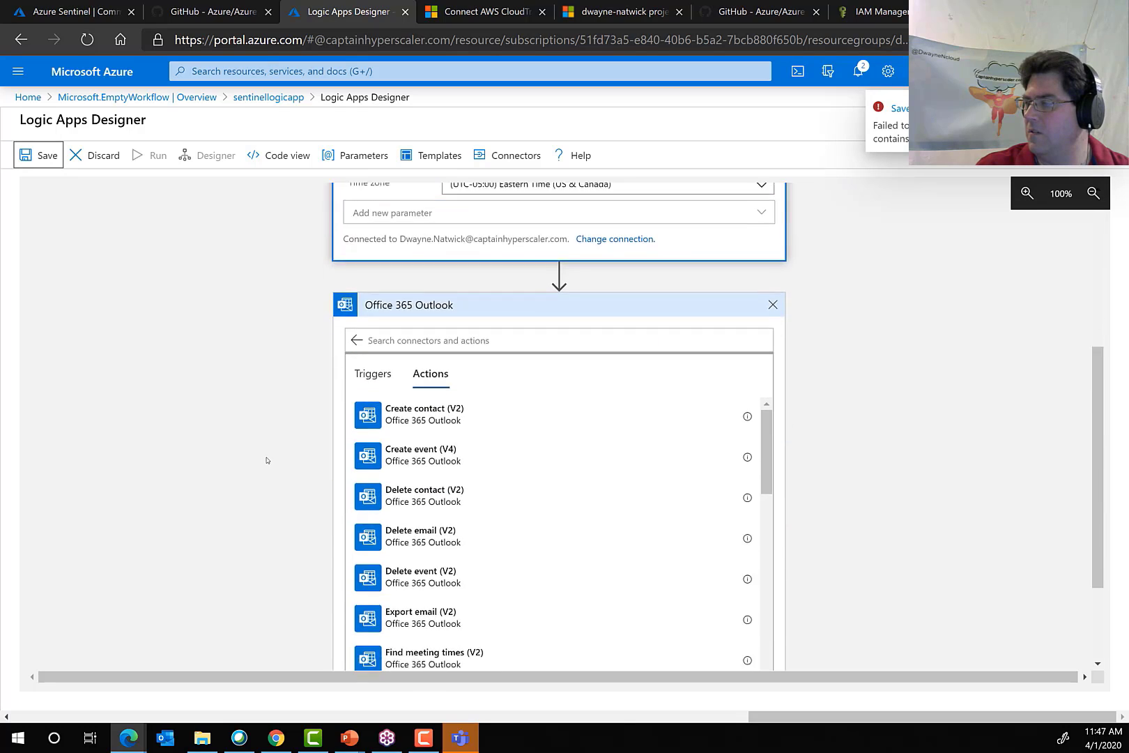
{"action": "scroll", "coordinate": [265, 460], "scroll_direction": "down", "scroll_amount": 2}
{"action": "scroll", "coordinate": [499, 421], "scroll_direction": "up", "scroll_amount": 4}
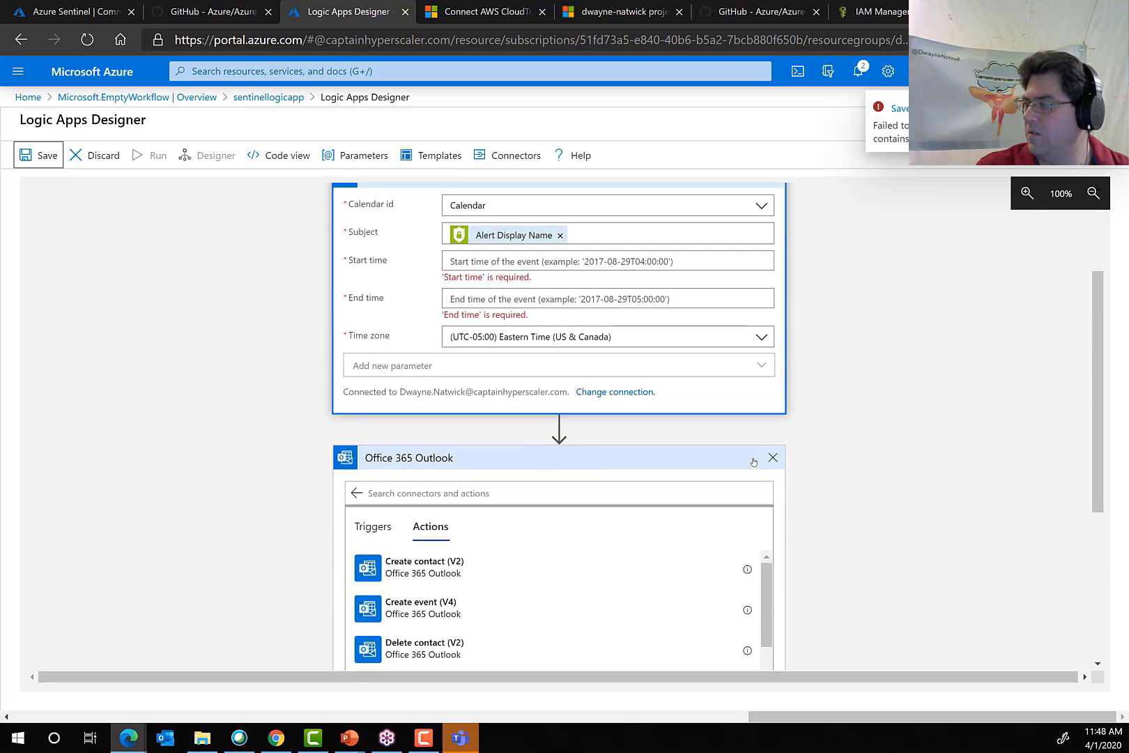
{"action": "left_click", "coordinate": [772, 458]}
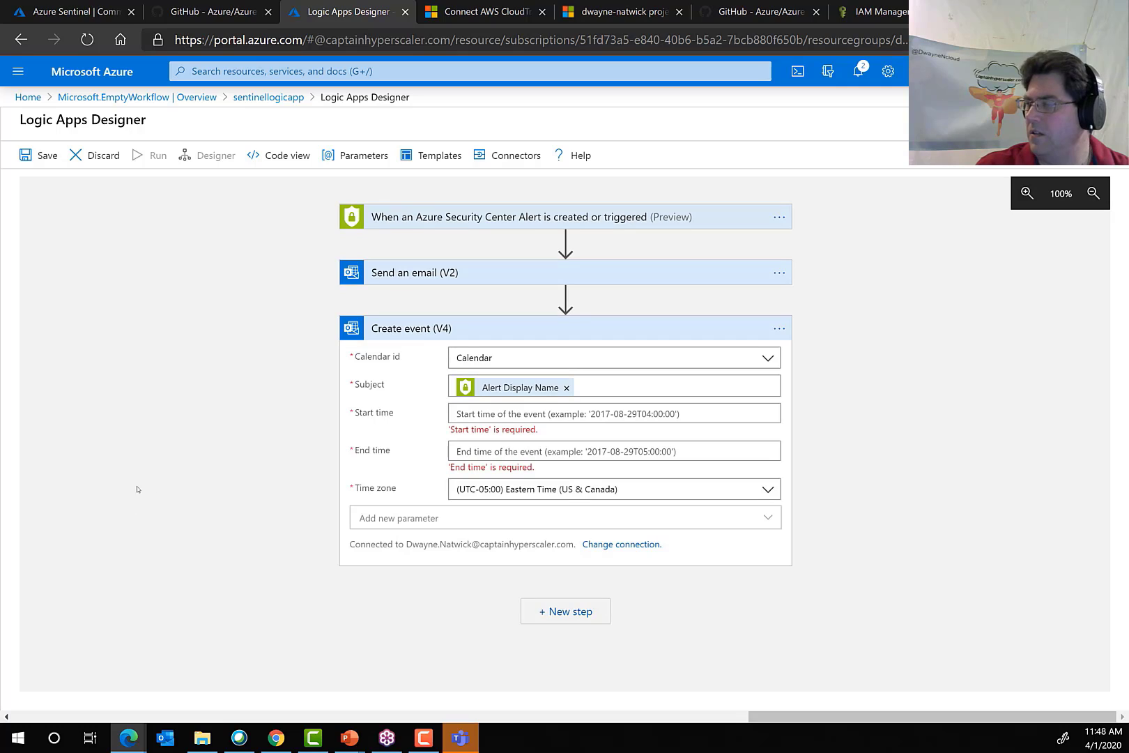
{"action": "left_click", "coordinate": [42, 155]}
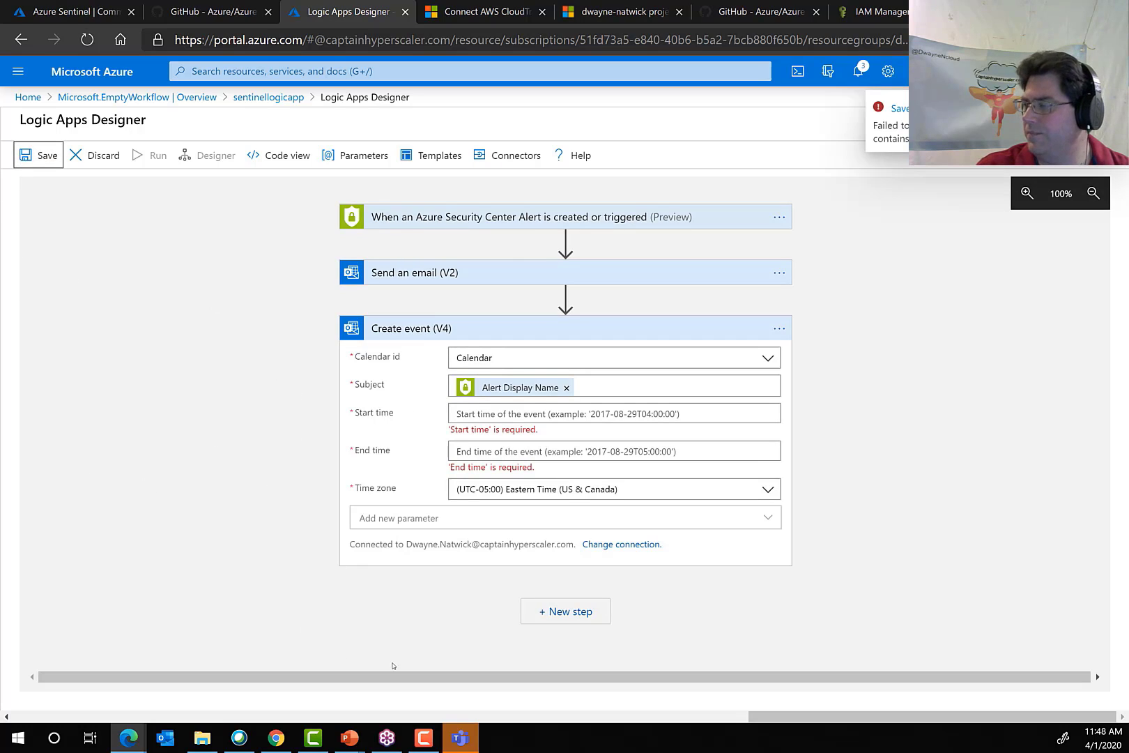
Try a concat() expression as the event's start time and remove it again.
{"action": "left_click", "coordinate": [498, 414]}
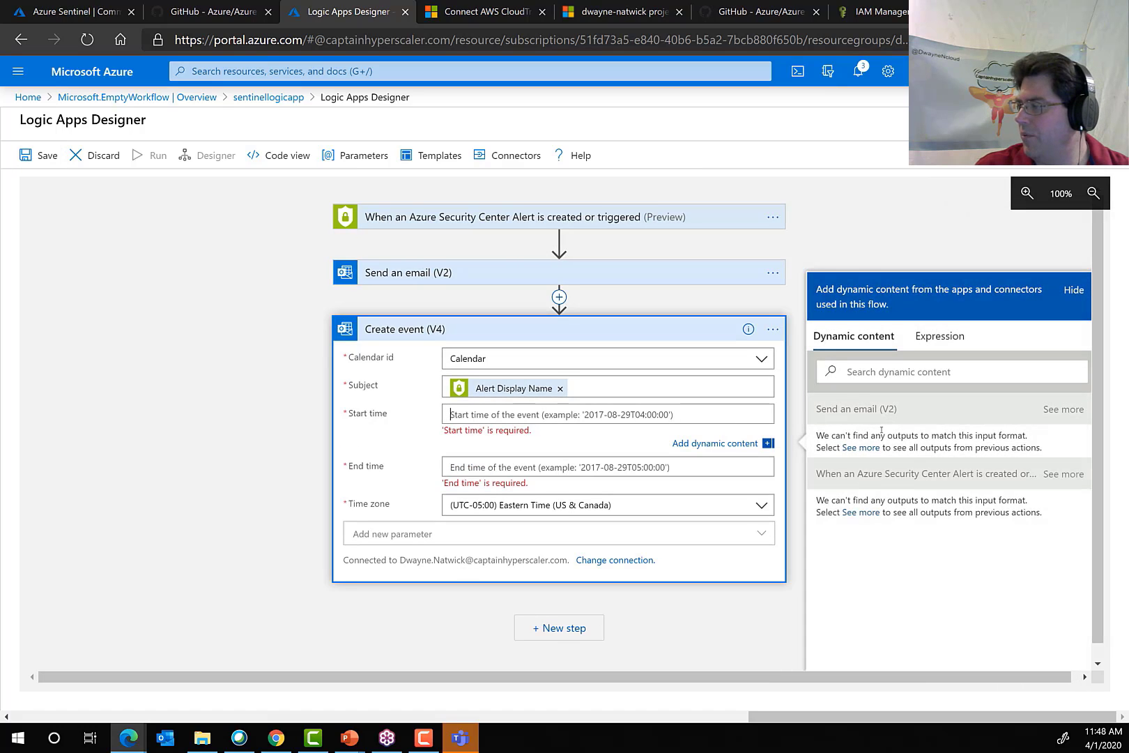
{"action": "left_click", "coordinate": [934, 339]}
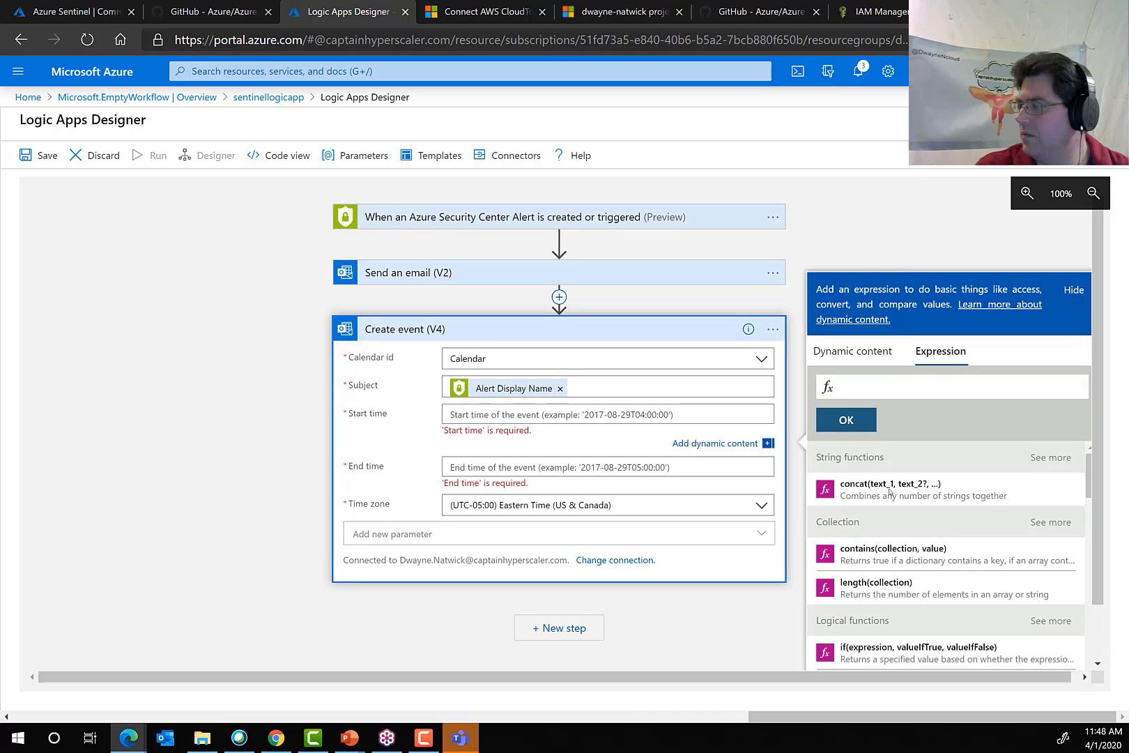
{"action": "left_click", "coordinate": [891, 490]}
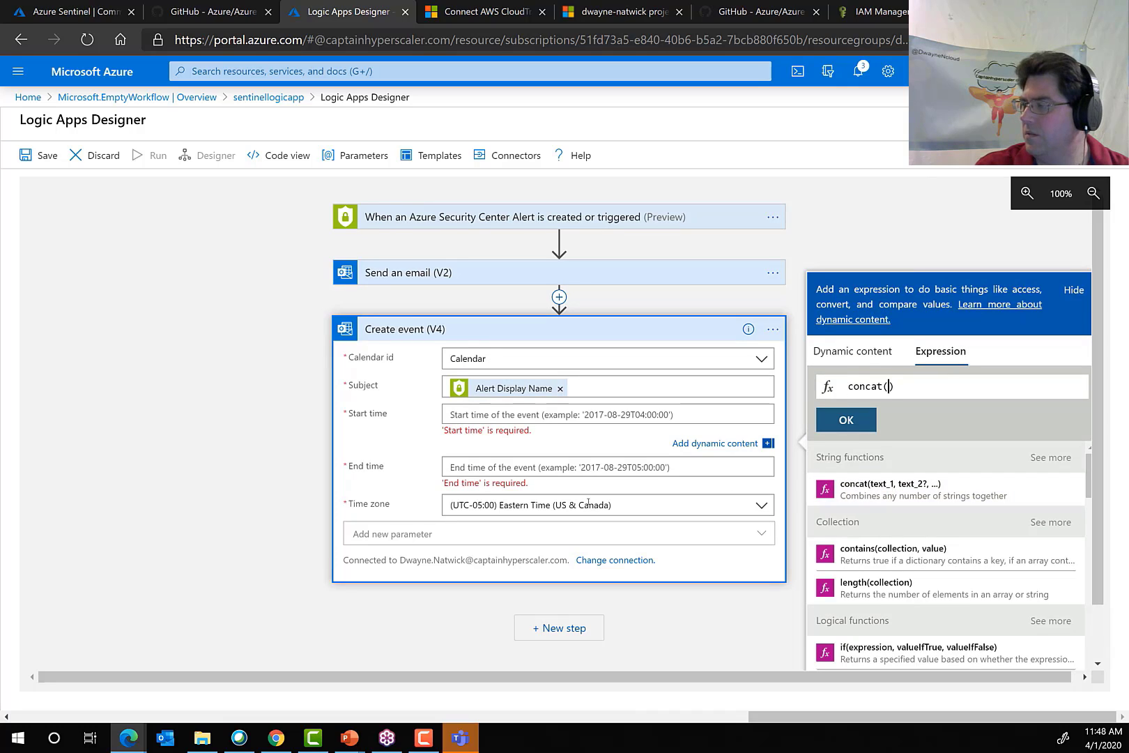
{"action": "left_click", "coordinate": [833, 421]}
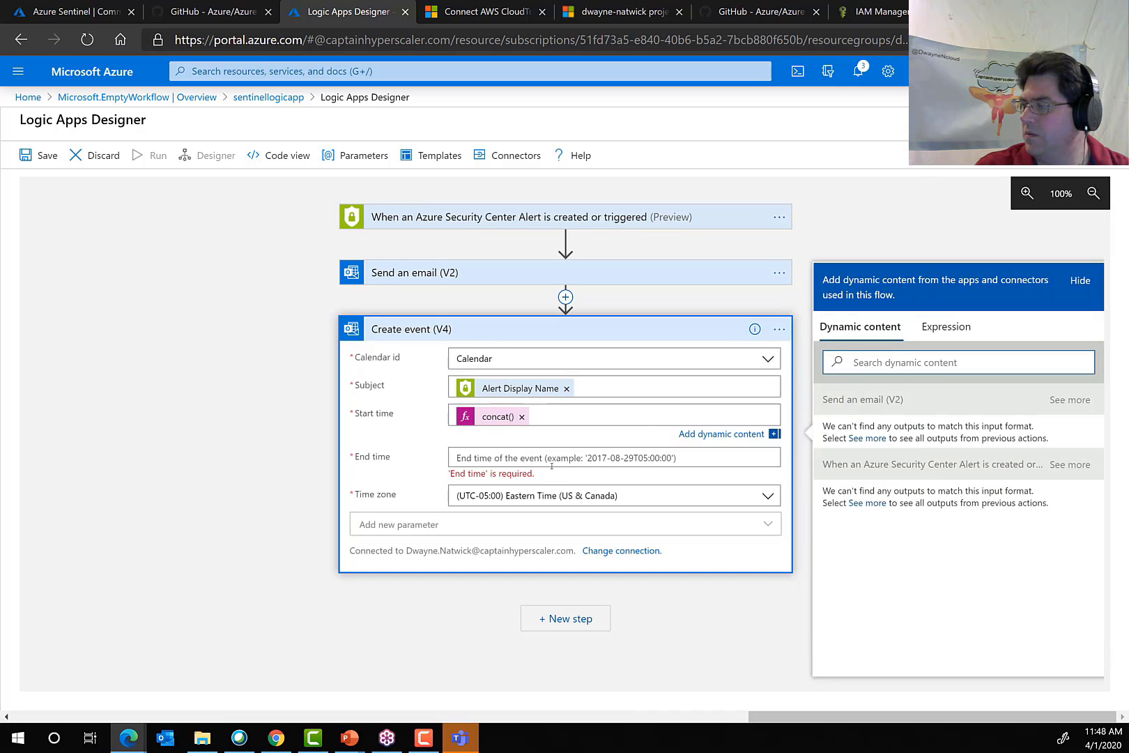
{"action": "left_click", "coordinate": [521, 417]}
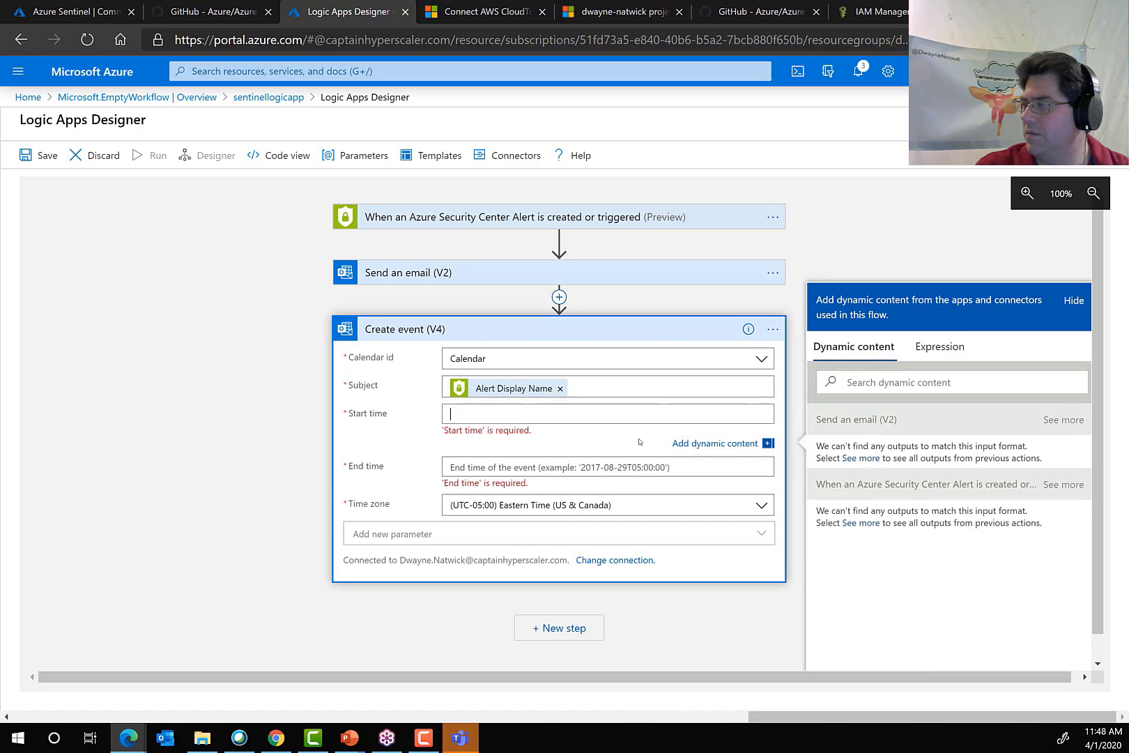
Delete the Create event (V4) action from the workflow and save the logic app.
{"action": "left_click", "coordinate": [773, 329]}
{"action": "left_click", "coordinate": [774, 329]}
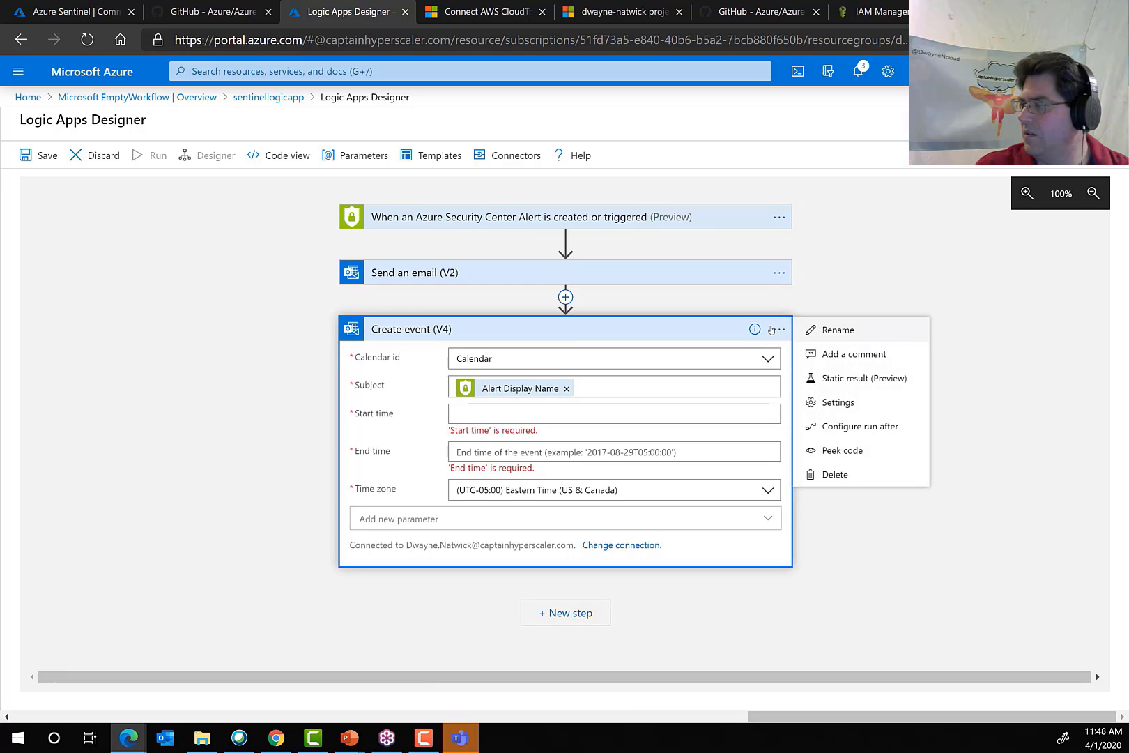
{"action": "left_click", "coordinate": [835, 475]}
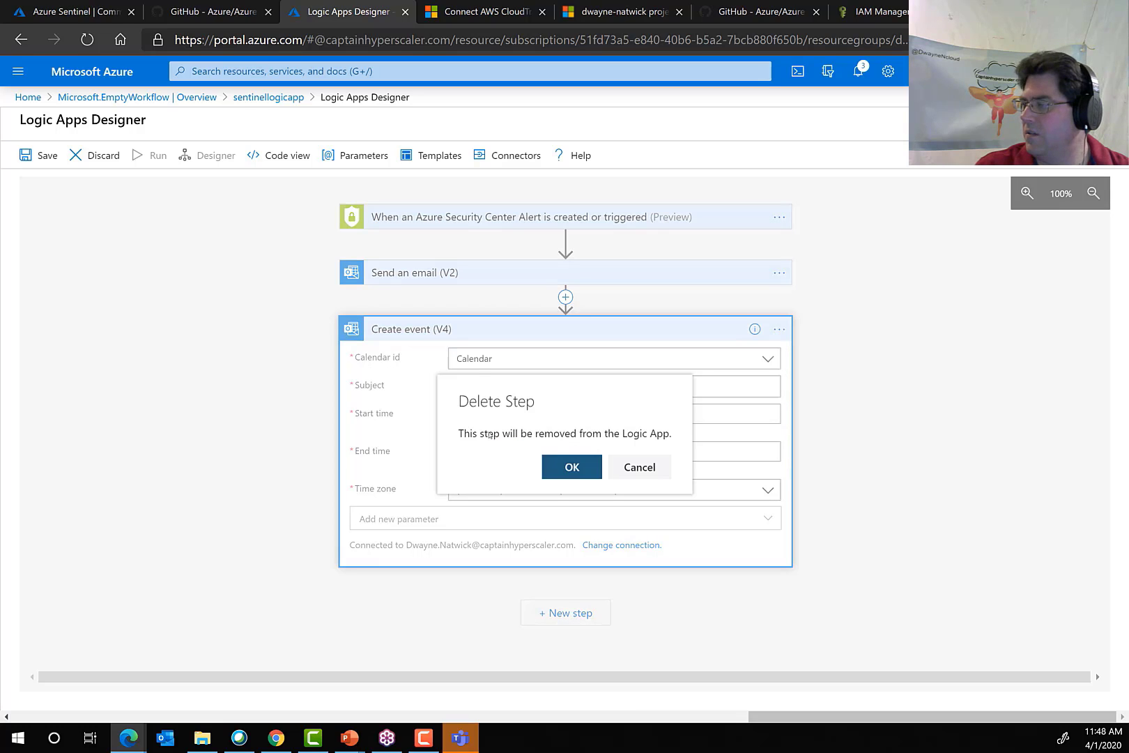
{"action": "left_click", "coordinate": [570, 469]}
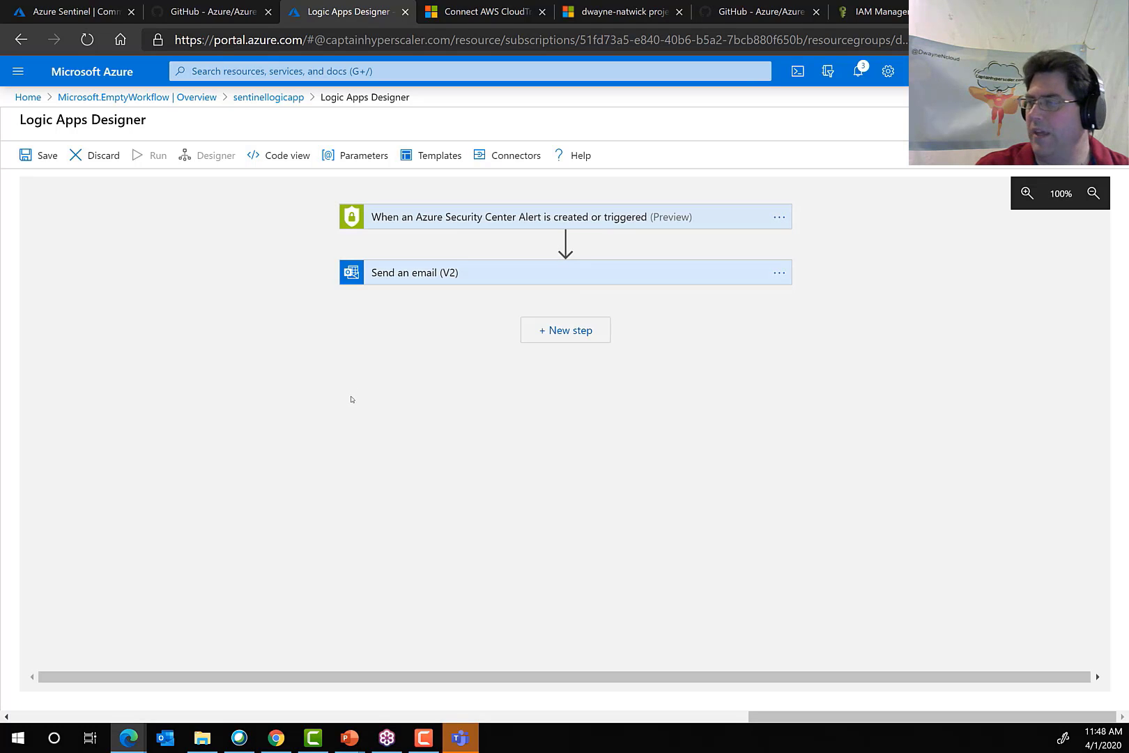
{"action": "left_click", "coordinate": [47, 155]}
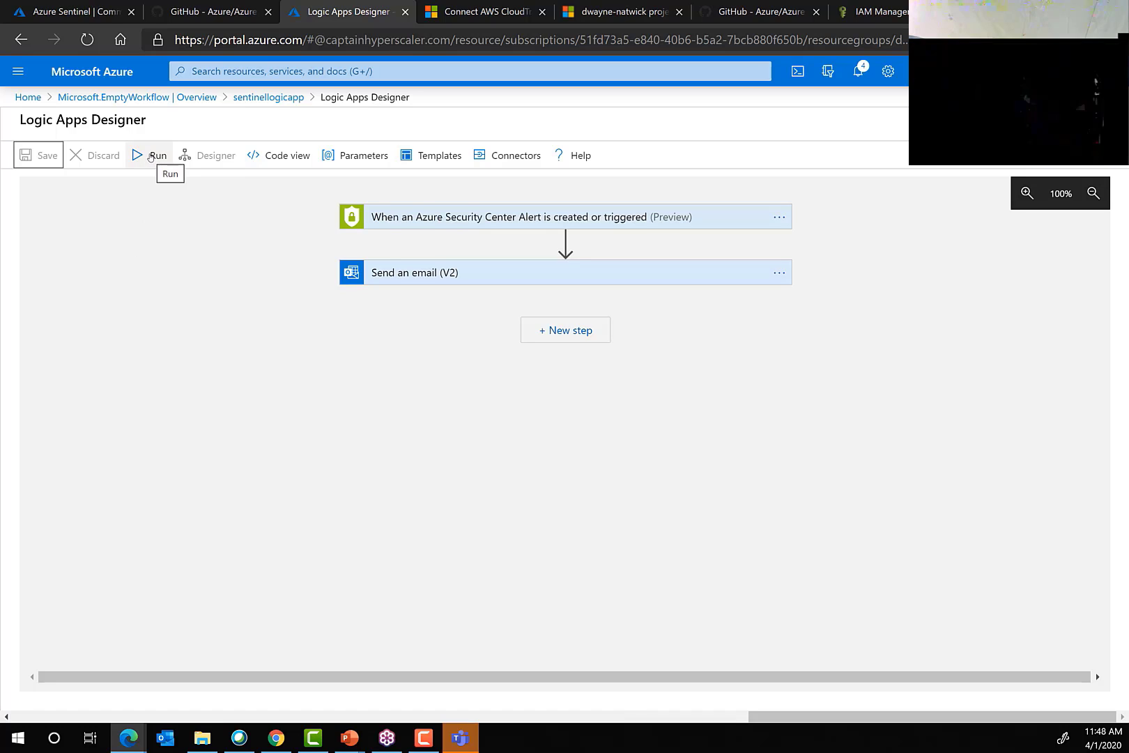
Return to the Azure Sentinel workspace, open its playbooks from the getting-started guide, and select sentinellogicapp.
{"action": "left_click", "coordinate": [268, 97]}
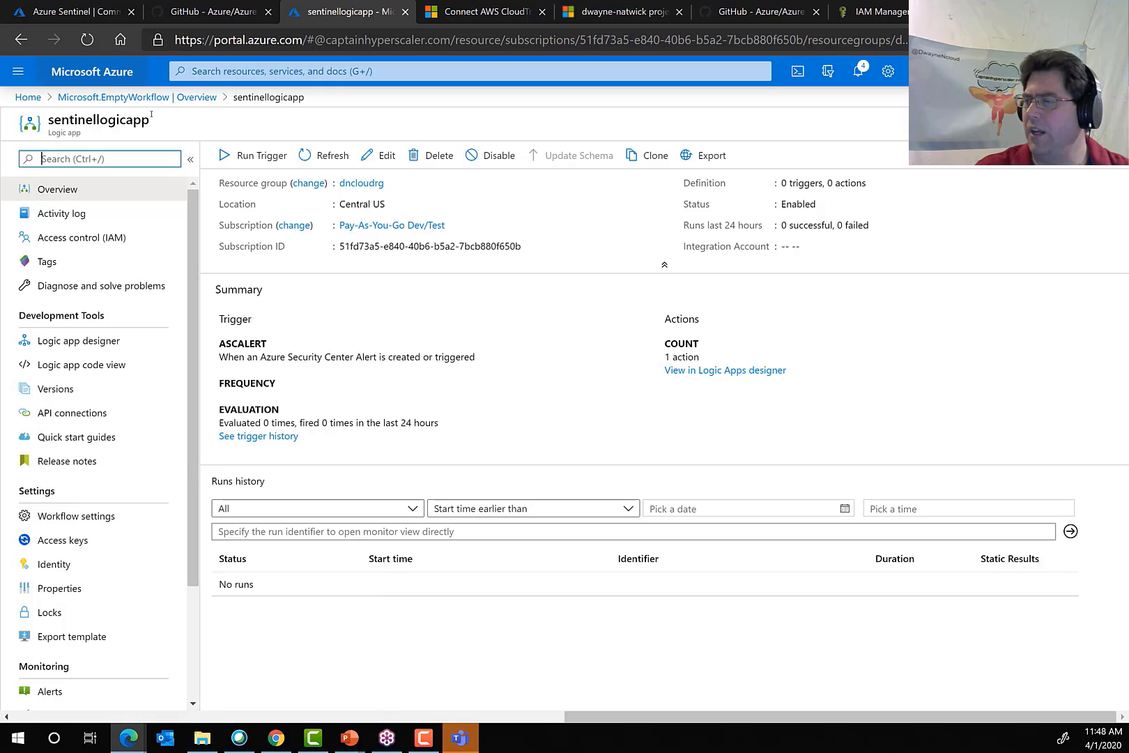
{"action": "left_click", "coordinate": [132, 97]}
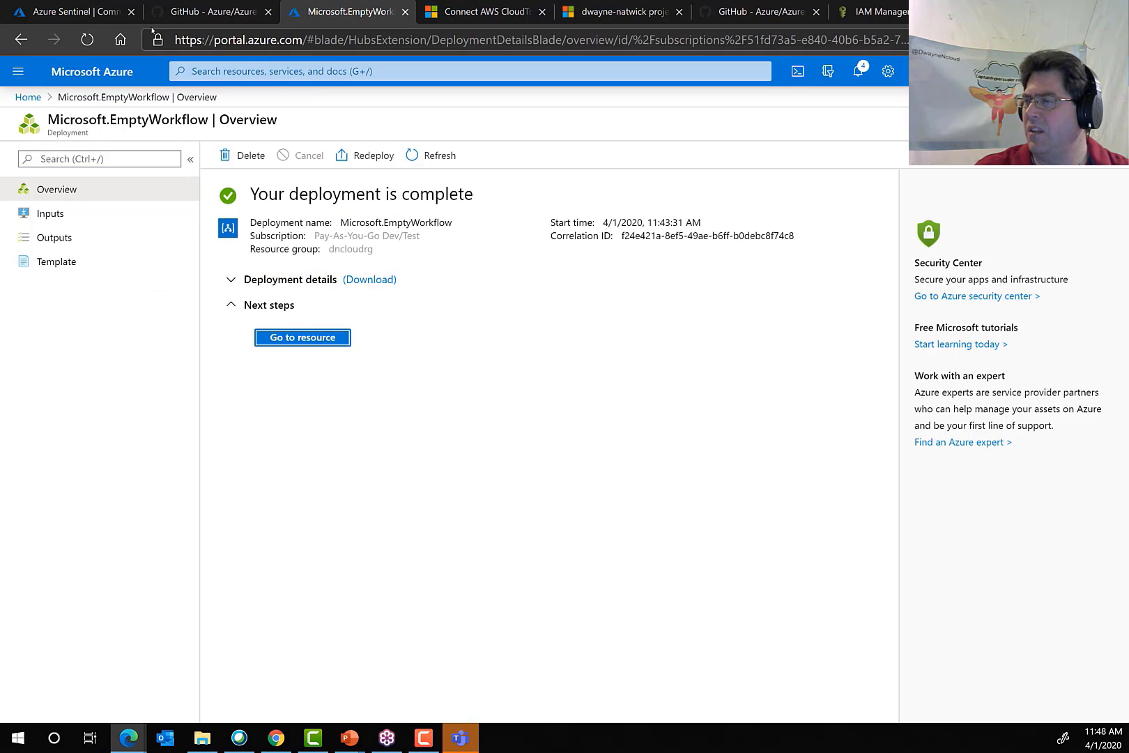
{"action": "left_click", "coordinate": [82, 12]}
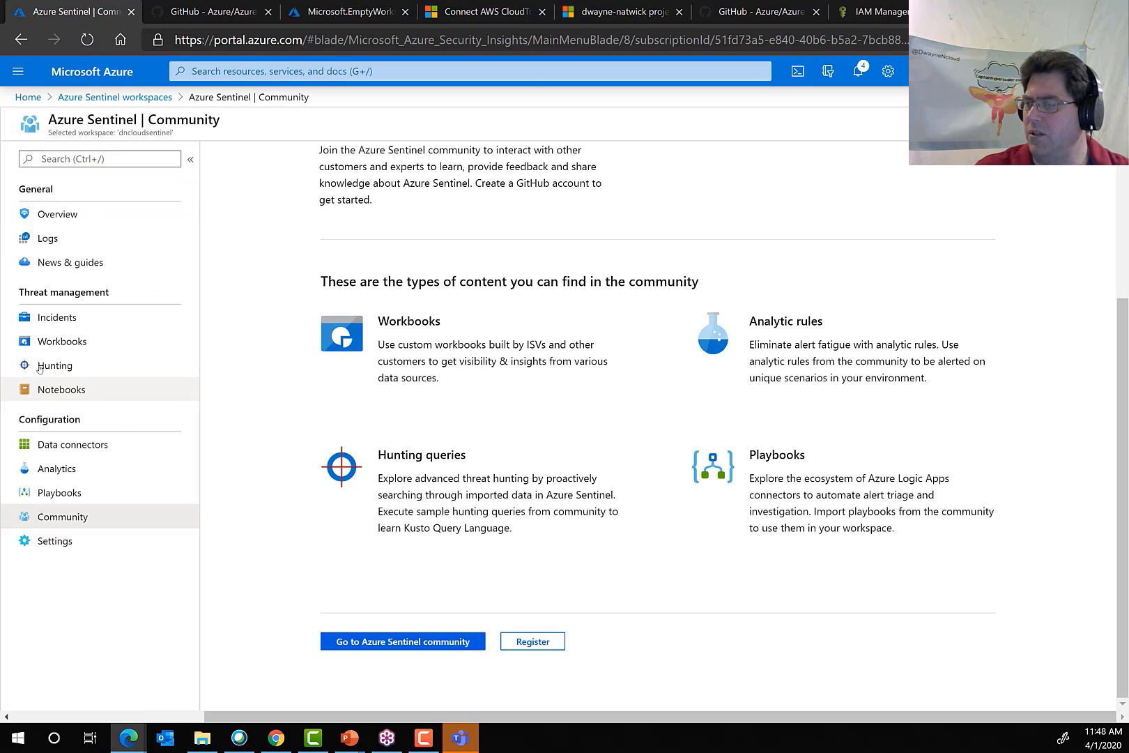
{"action": "left_click", "coordinate": [61, 262]}
{"action": "left_click", "coordinate": [300, 154]}
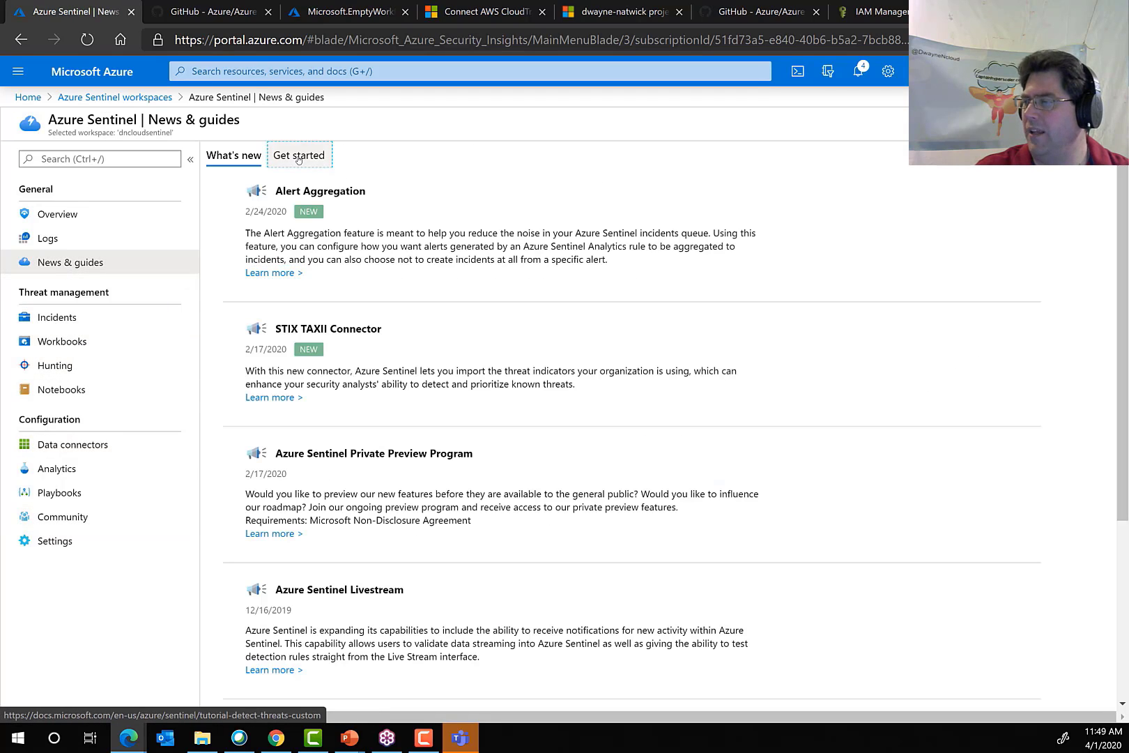
{"action": "left_click", "coordinate": [944, 538]}
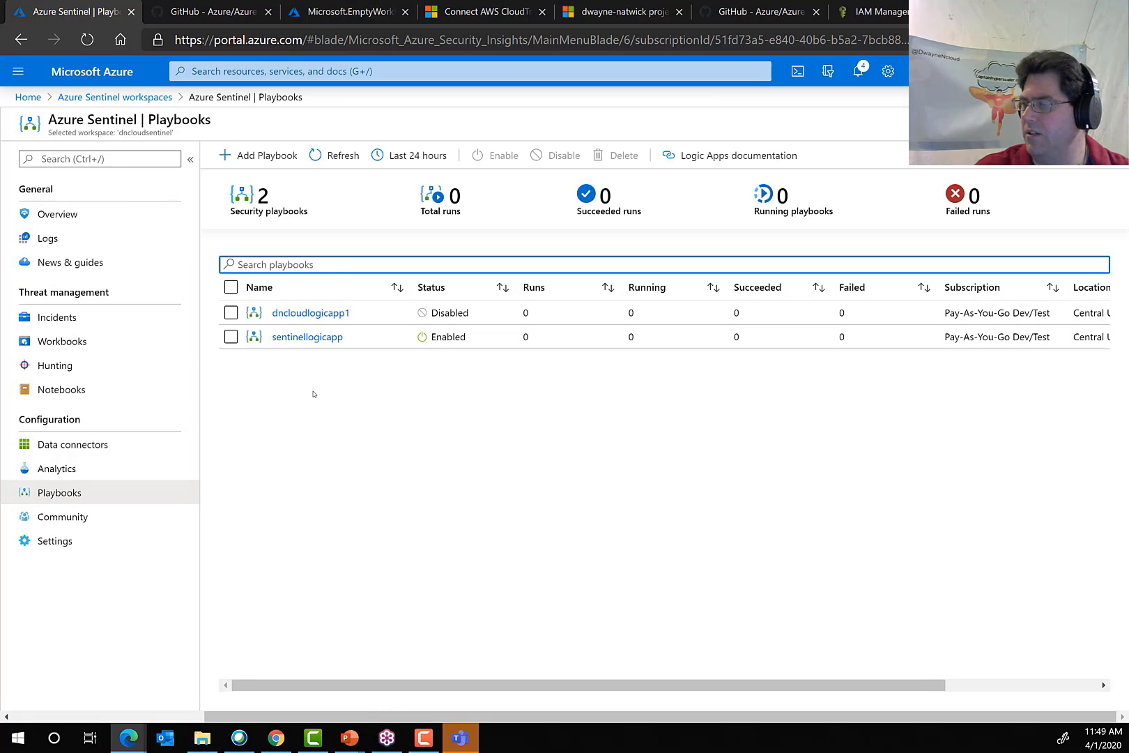
{"action": "left_click", "coordinate": [230, 336]}
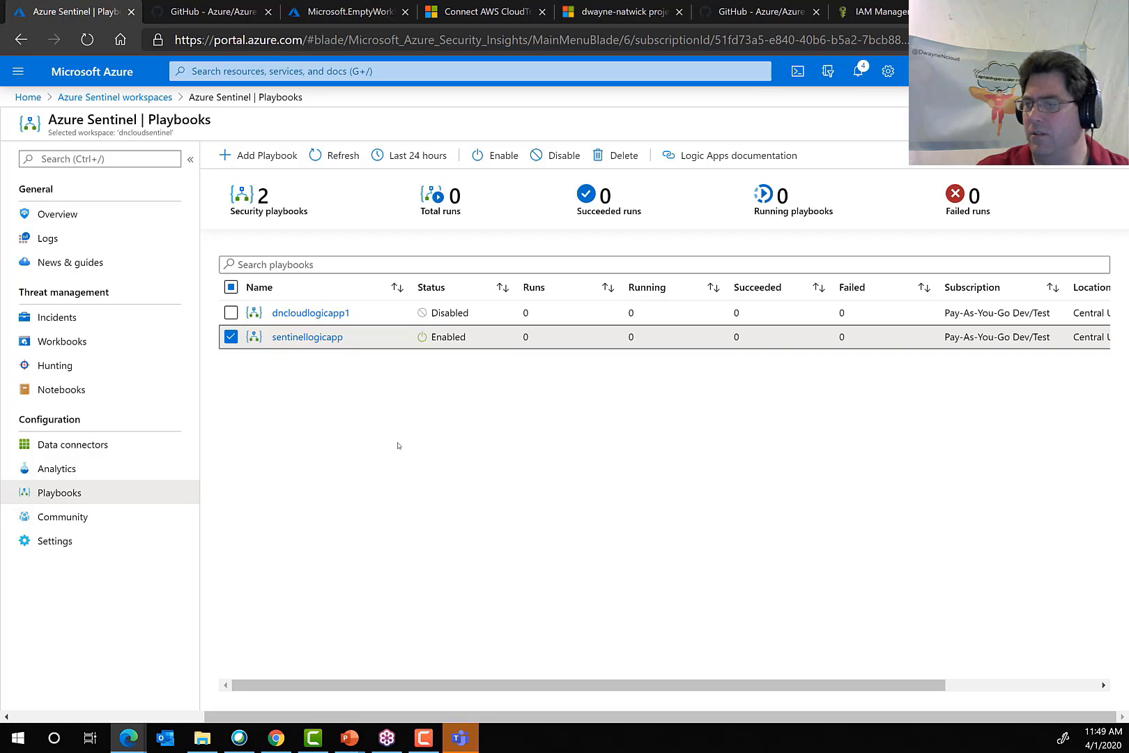
Examine the workspace's Incidents page and the types of activities that can be performed with incidents.
{"action": "left_click", "coordinate": [54, 319]}
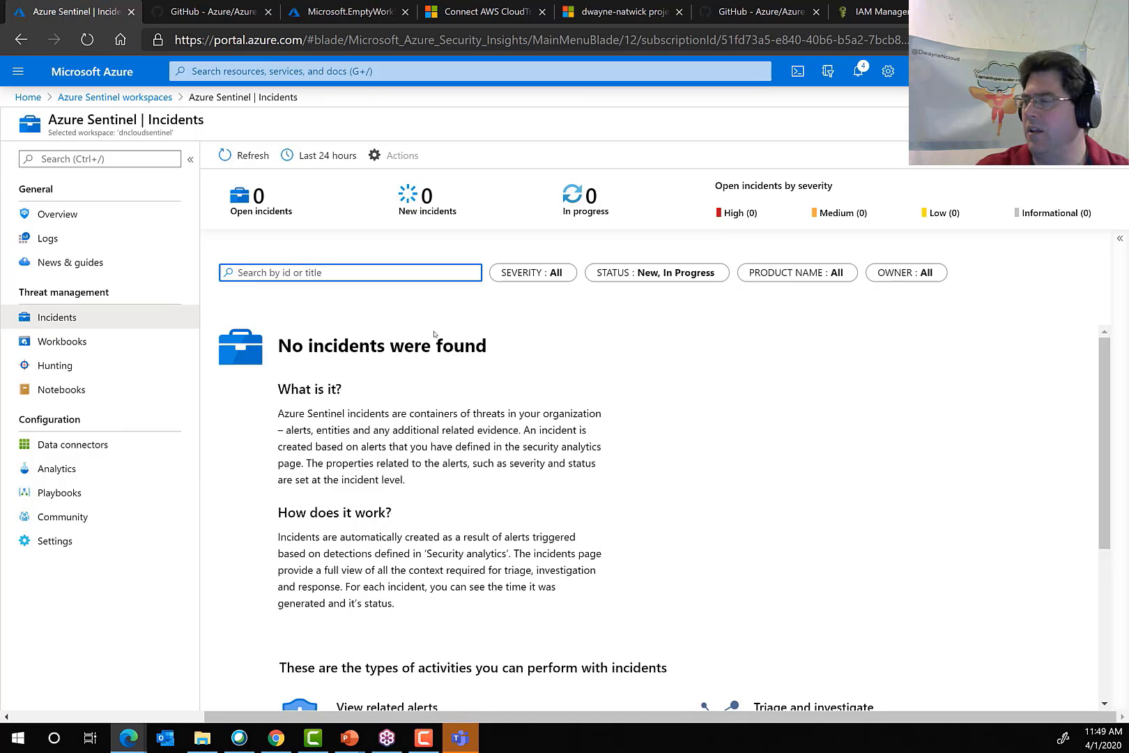
{"action": "scroll", "coordinate": [511, 495], "scroll_direction": "down", "scroll_amount": 4}
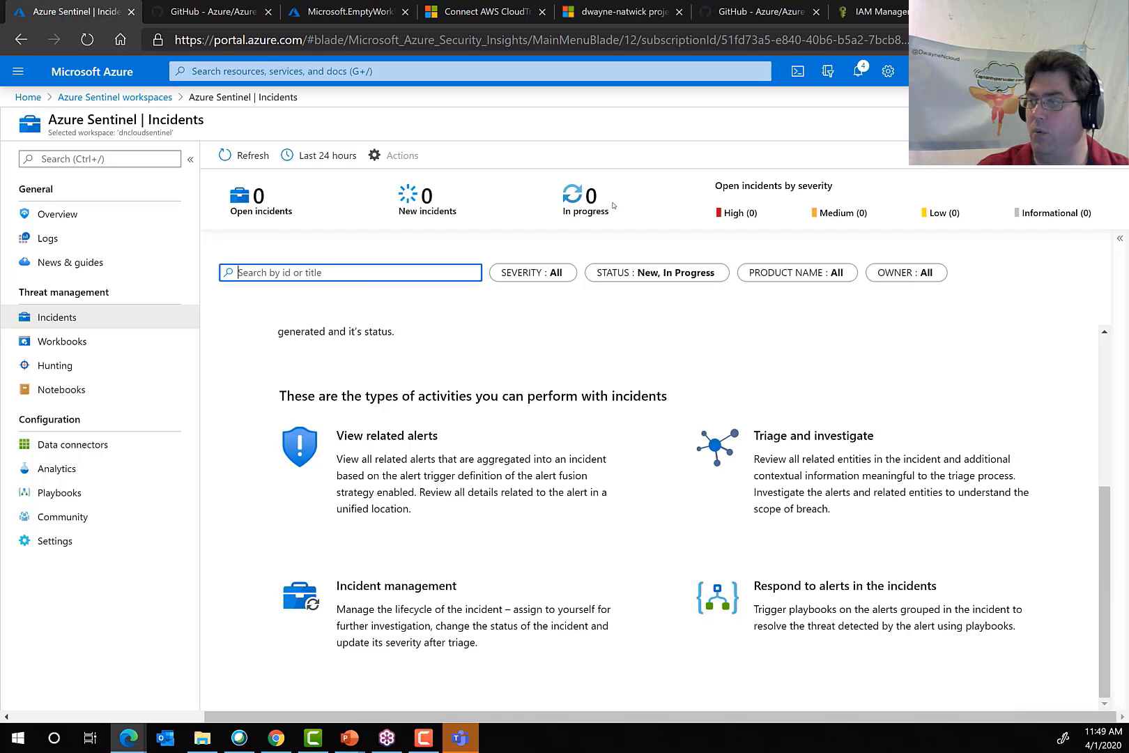
{"action": "scroll", "coordinate": [443, 432], "scroll_direction": "up", "scroll_amount": 4}
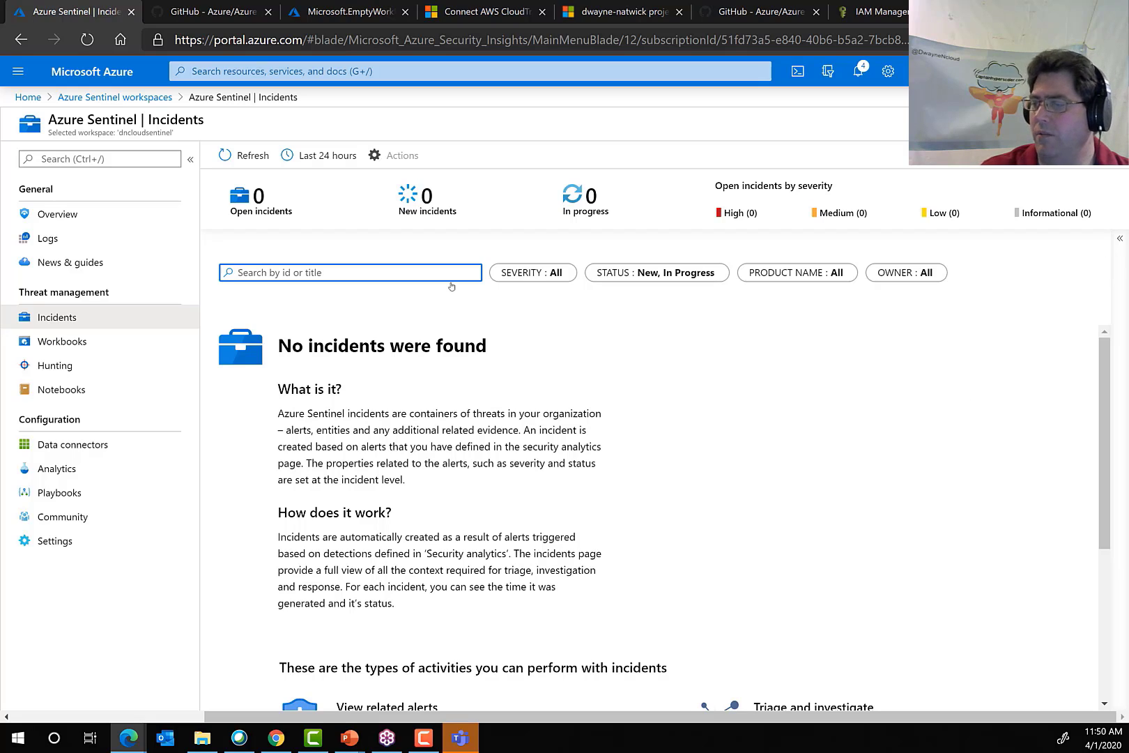
Open the workspace's Workbooks page and save the AWS Network Activities template as a workbook in the (US) Central US location.
{"action": "left_click", "coordinate": [61, 343]}
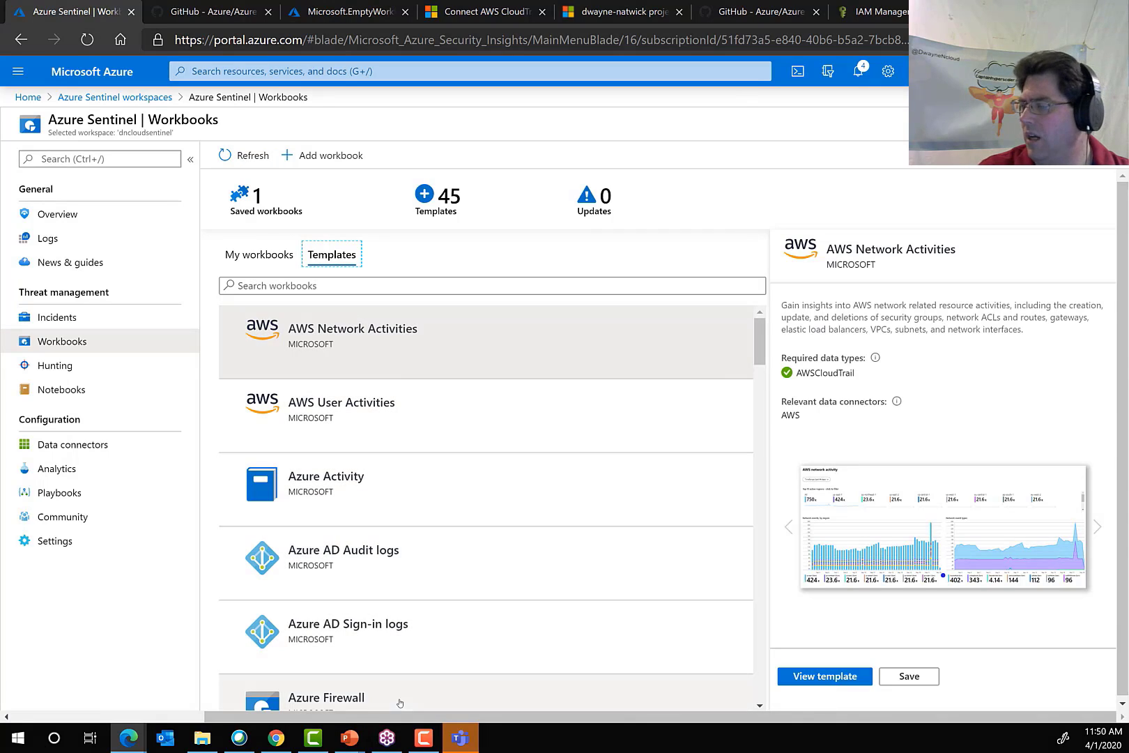
{"action": "scroll", "coordinate": [404, 551], "scroll_direction": "down", "scroll_amount": 4}
{"action": "scroll", "coordinate": [412, 564], "scroll_direction": "up", "scroll_amount": 4}
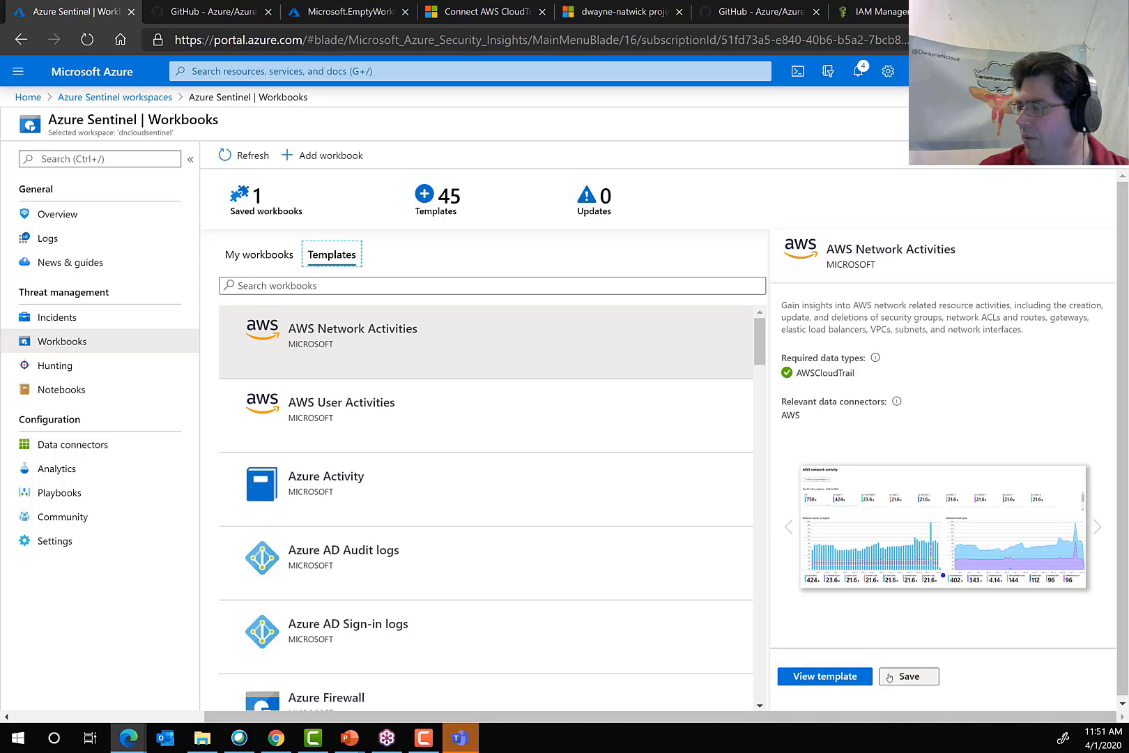
{"action": "left_click", "coordinate": [914, 678]}
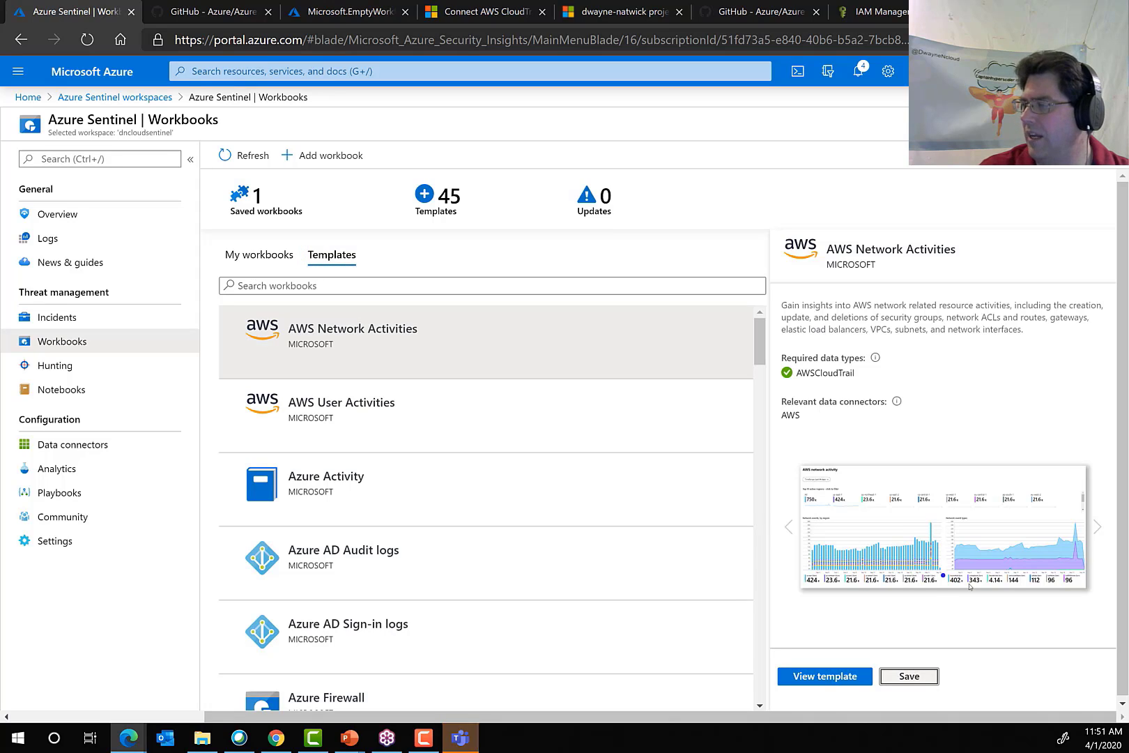
{"action": "left_click", "coordinate": [711, 593]}
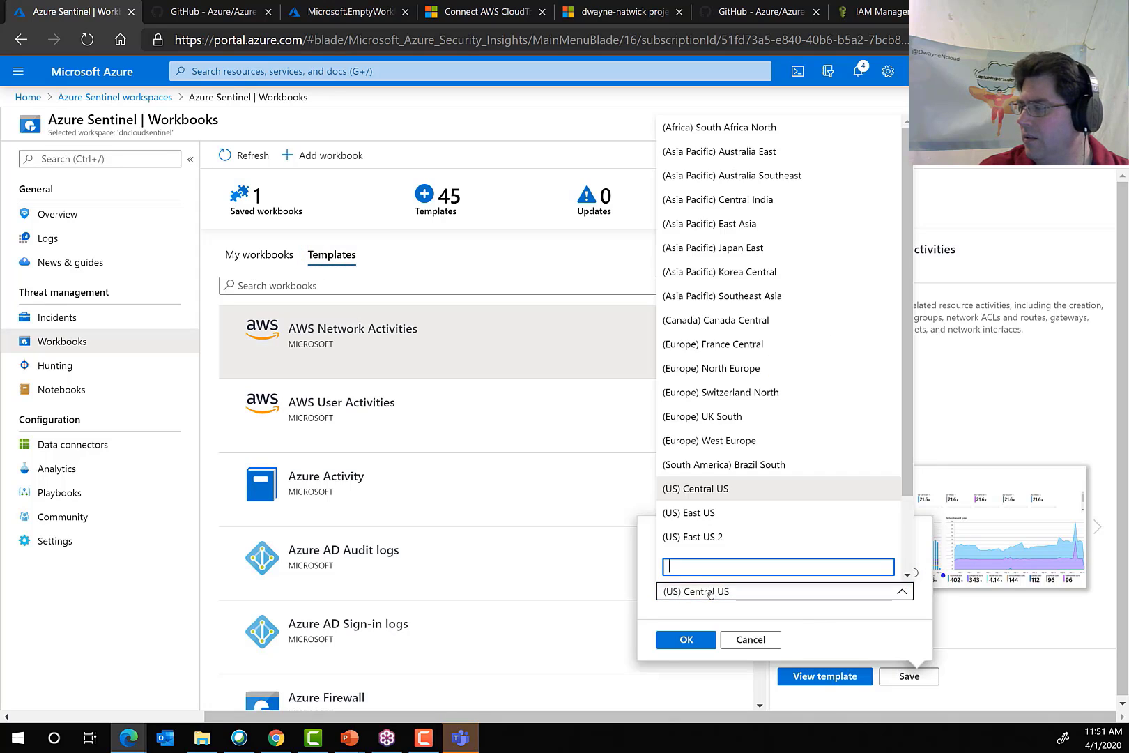
{"action": "left_click", "coordinate": [711, 594]}
{"action": "left_click", "coordinate": [687, 639]}
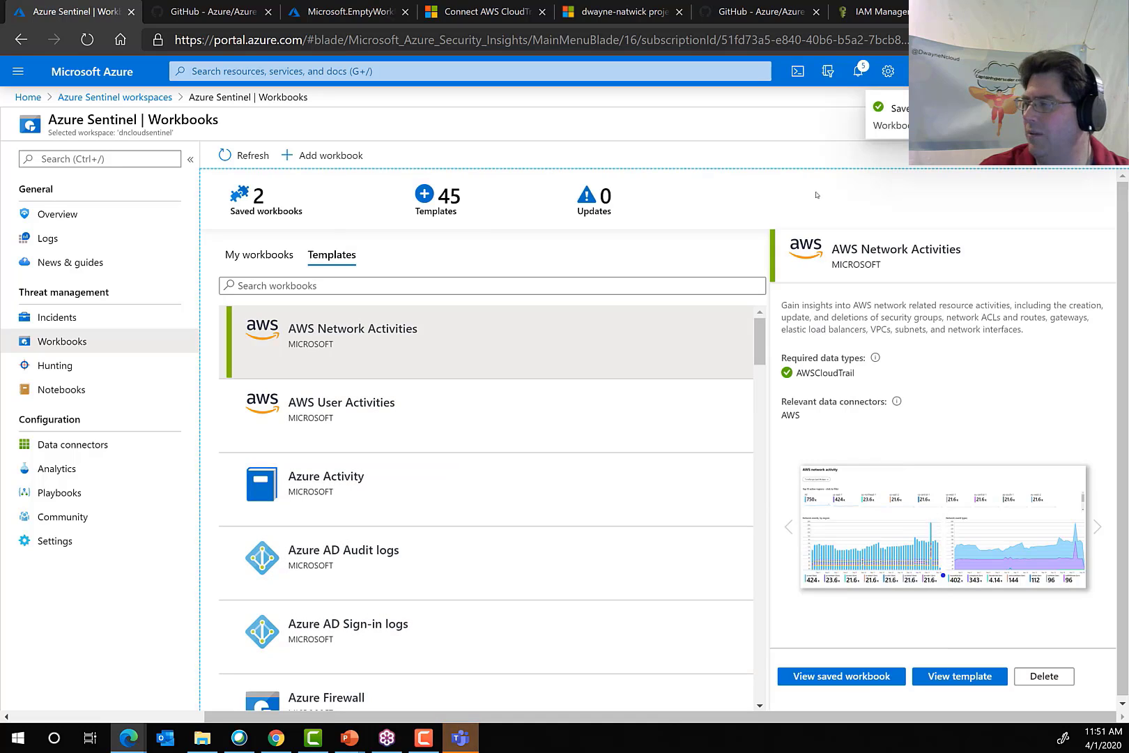
List the saved workbooks, examine the AWS Network Activities template's region and event-type charts, and return to the workbooks.
{"action": "left_click", "coordinate": [244, 262]}
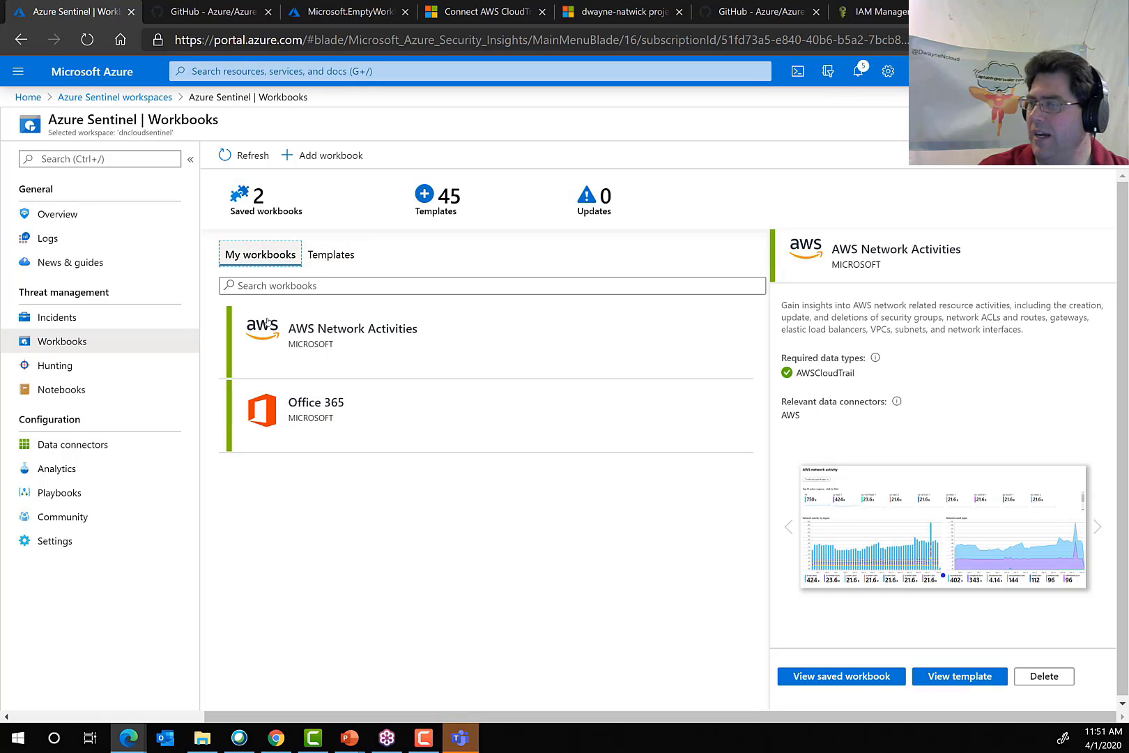
{"action": "left_click", "coordinate": [972, 680]}
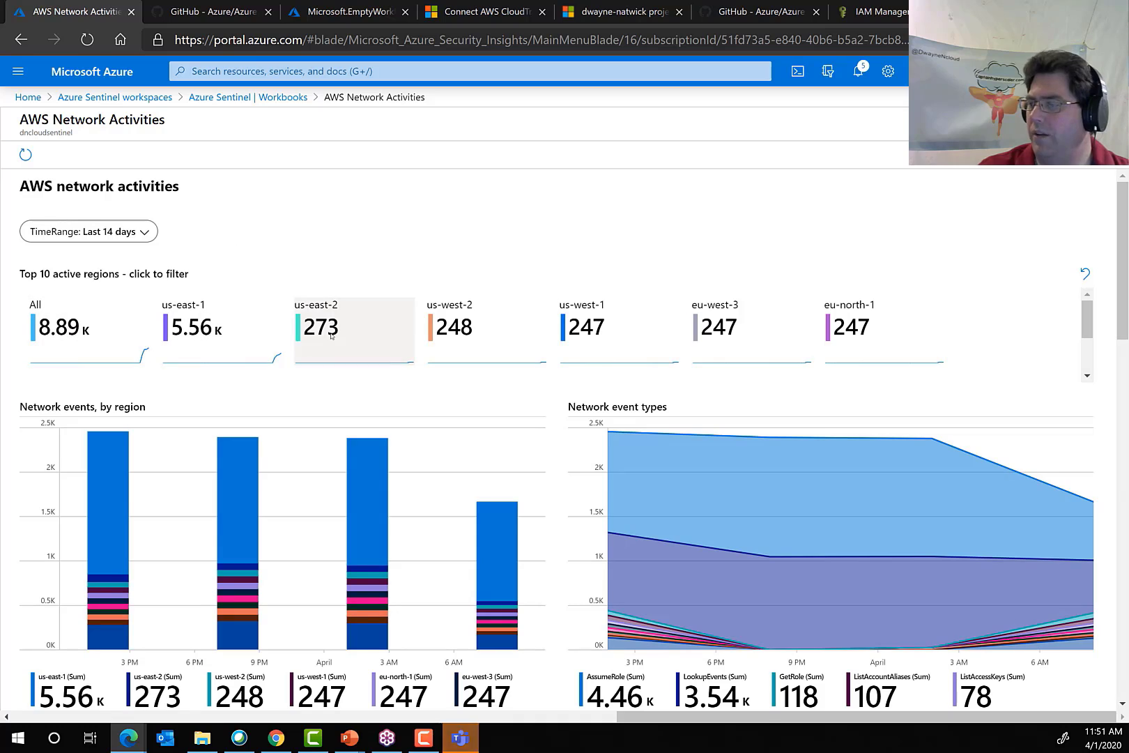
{"action": "scroll", "coordinate": [320, 391], "scroll_direction": "down", "scroll_amount": 3}
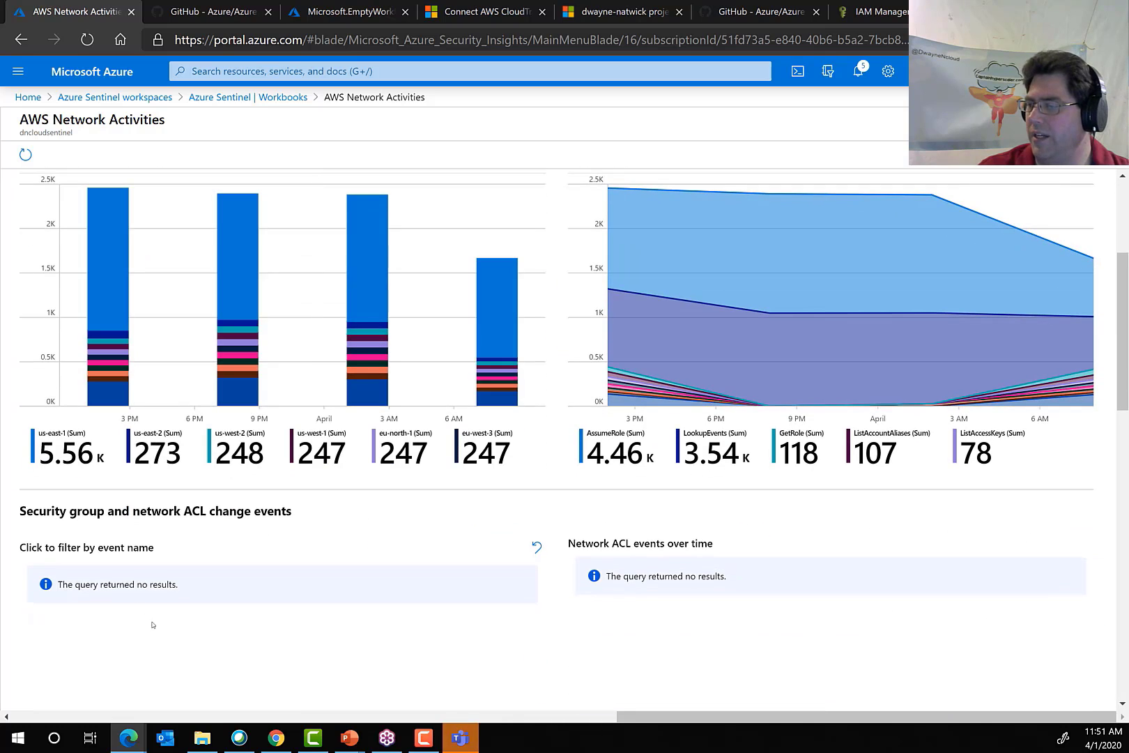
{"action": "scroll", "coordinate": [239, 606], "scroll_direction": "up", "scroll_amount": 3}
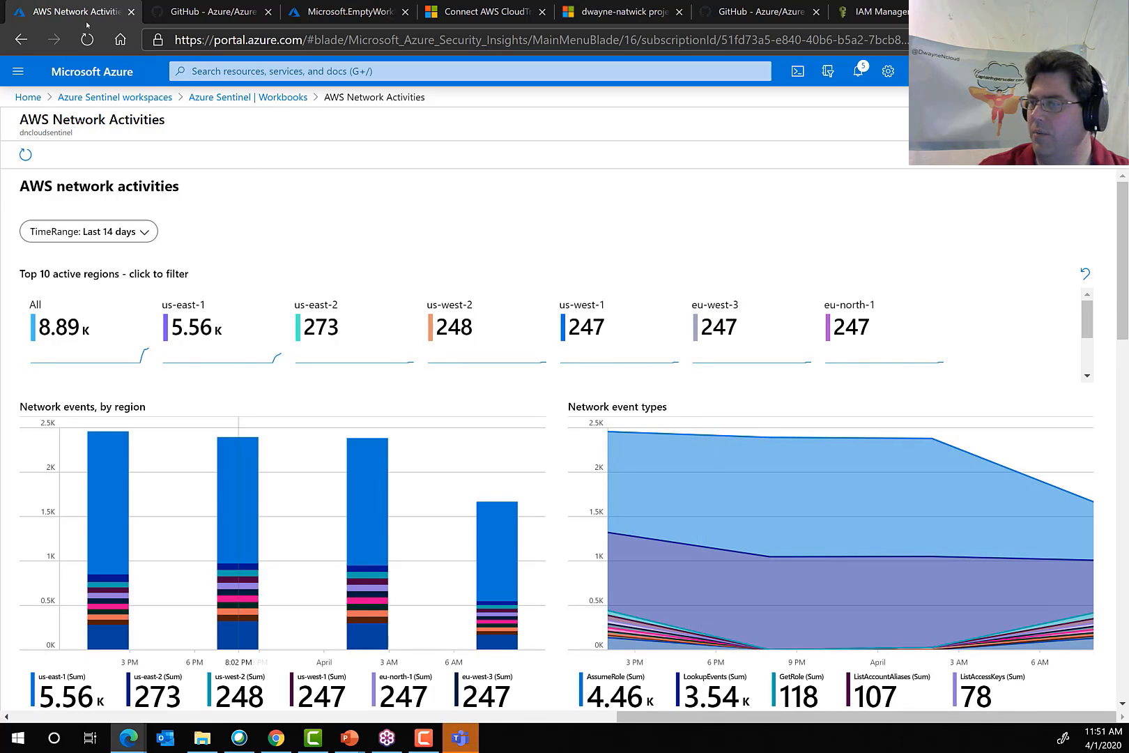
{"action": "left_click", "coordinate": [239, 99]}
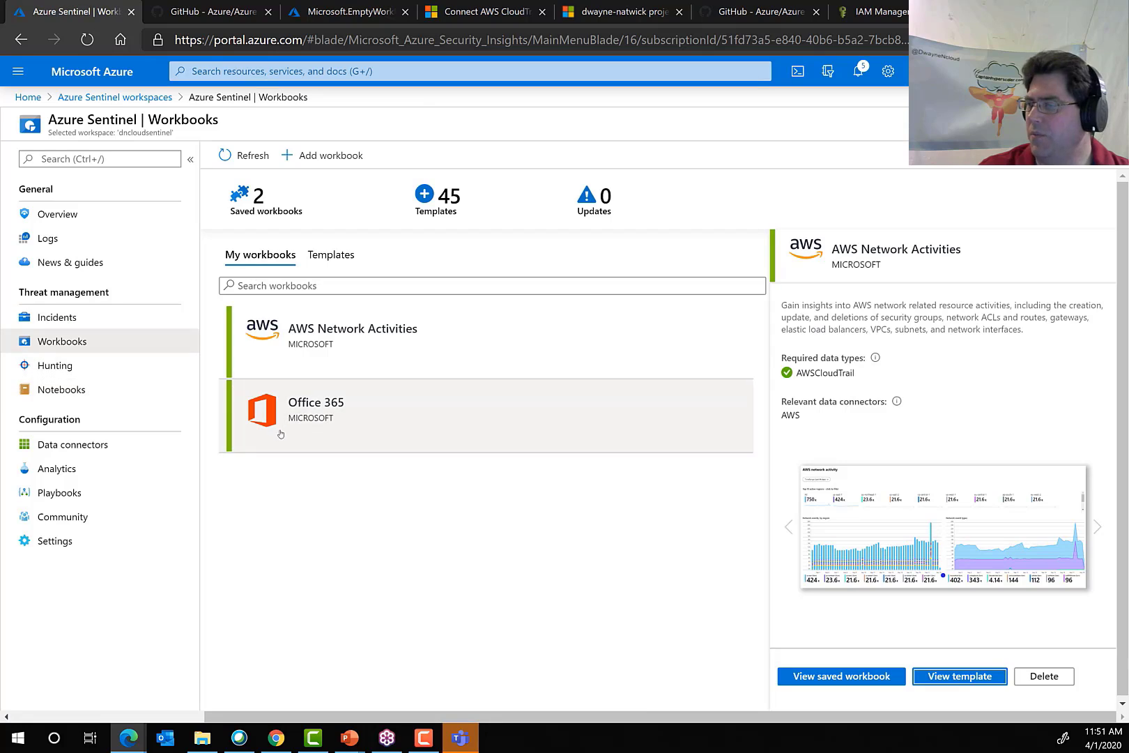
View both the saved Office 365 workbook and its template, and reselect AWS Network Activities among the saved workbooks.
{"action": "left_click", "coordinate": [488, 418]}
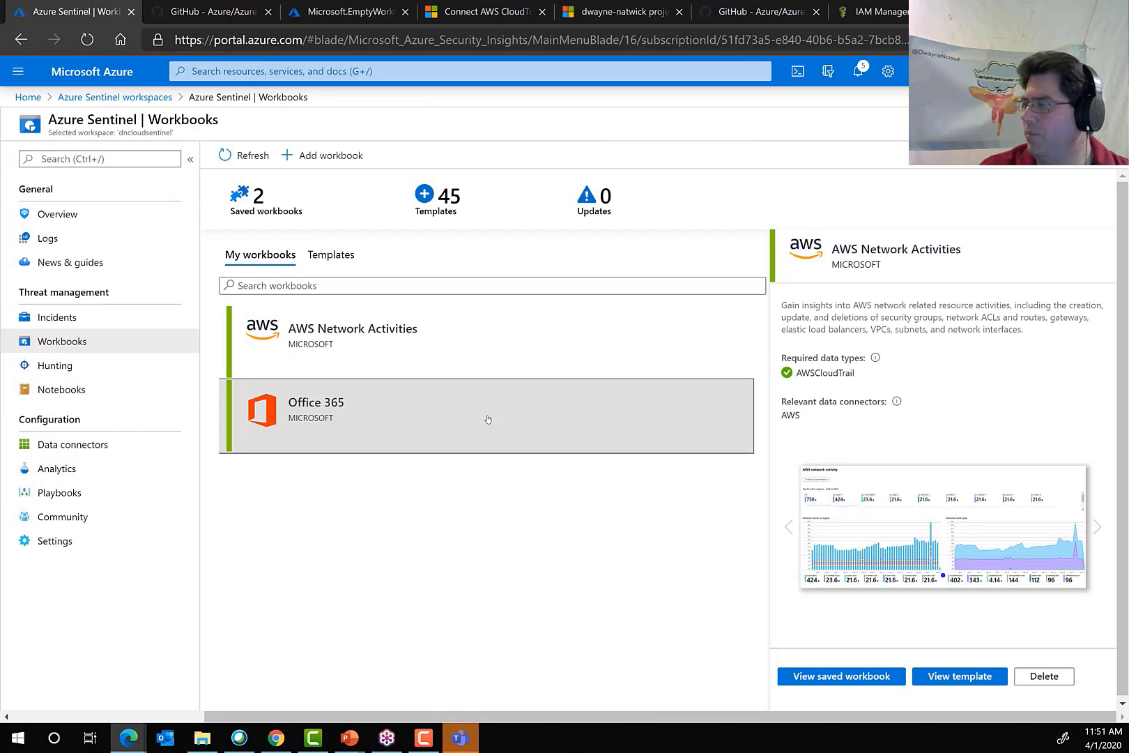
{"action": "double_click", "coordinate": [373, 441]}
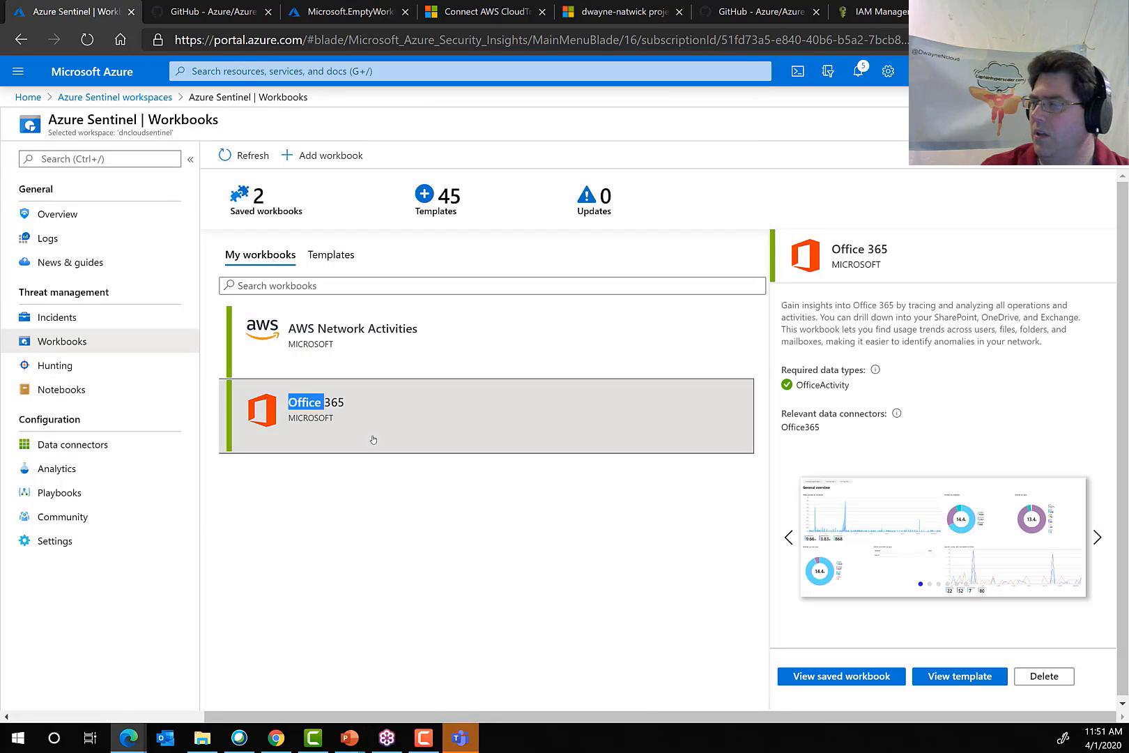
{"action": "left_click", "coordinate": [427, 445]}
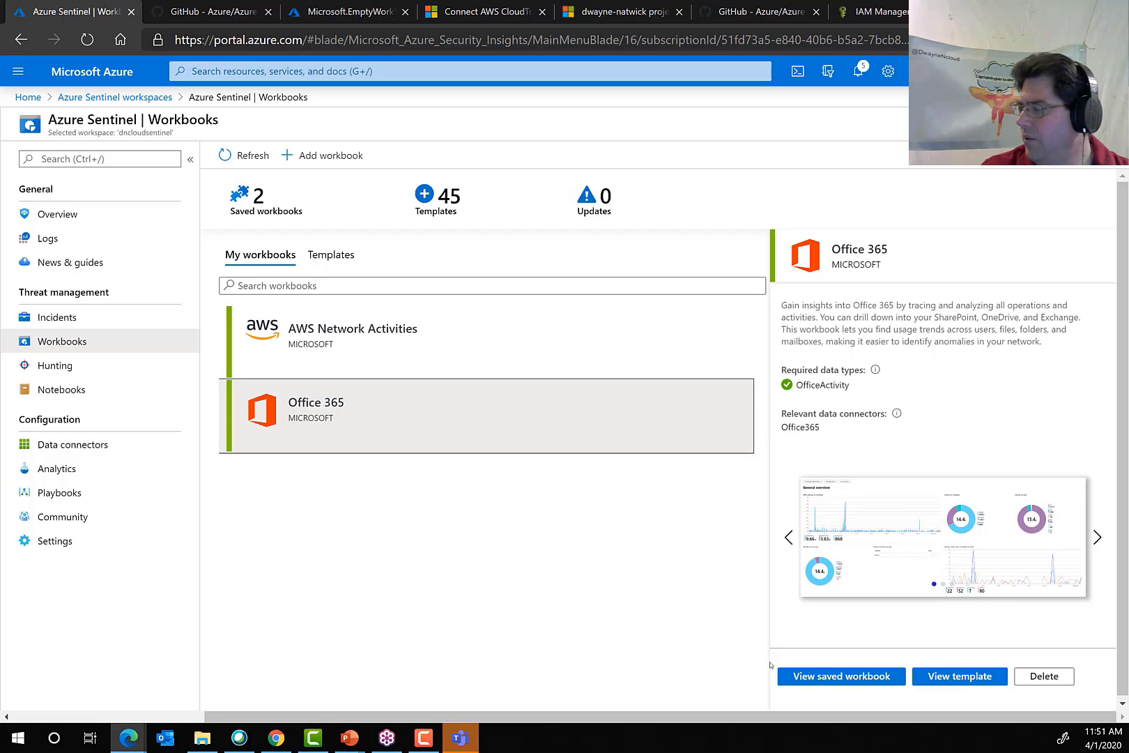
{"action": "left_click", "coordinate": [838, 681]}
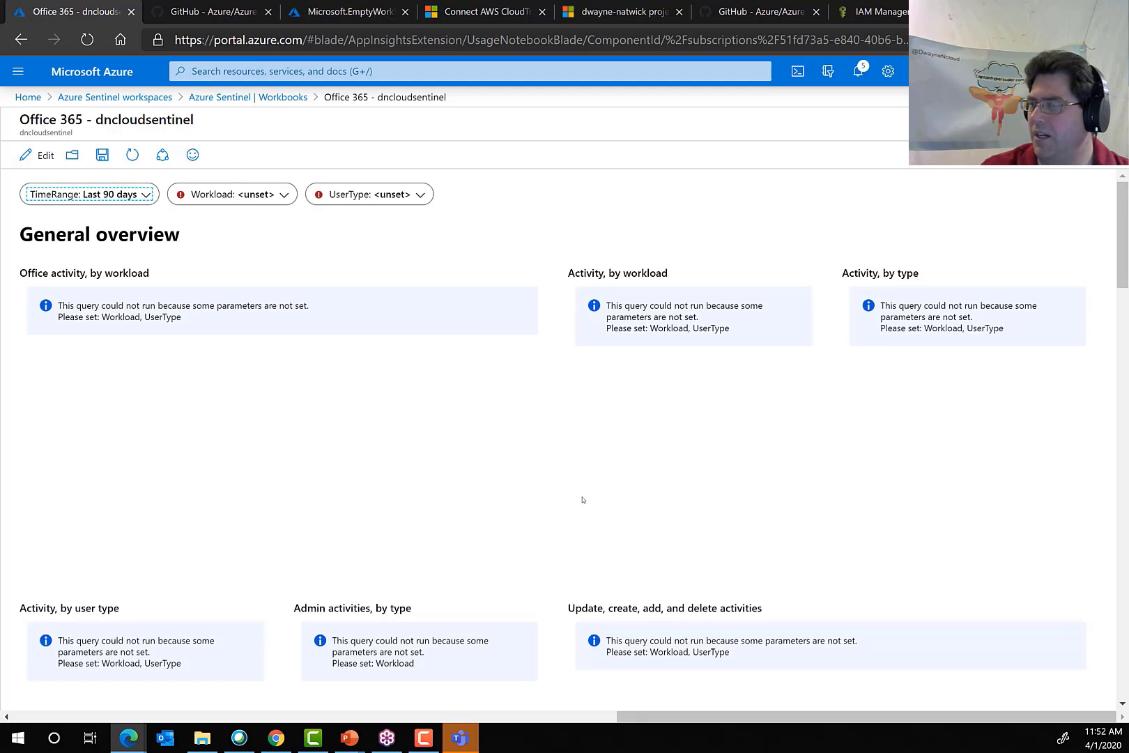
{"action": "left_click", "coordinate": [248, 97]}
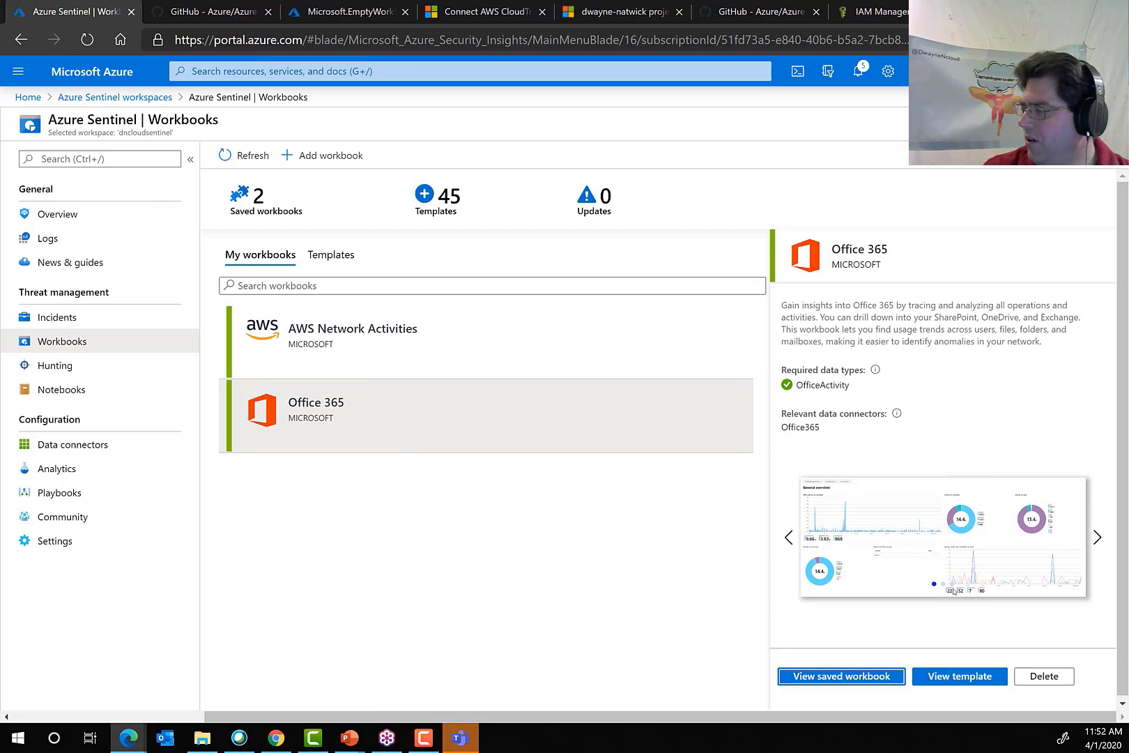
{"action": "left_click", "coordinate": [841, 676]}
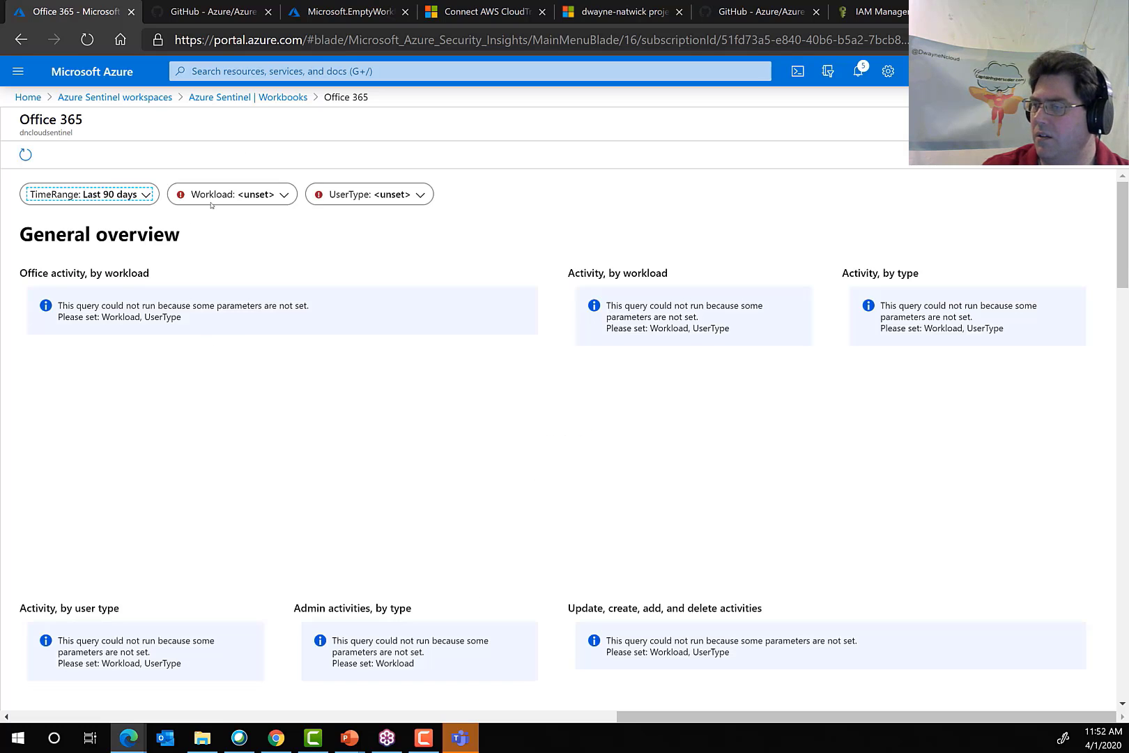
{"action": "left_click", "coordinate": [224, 99]}
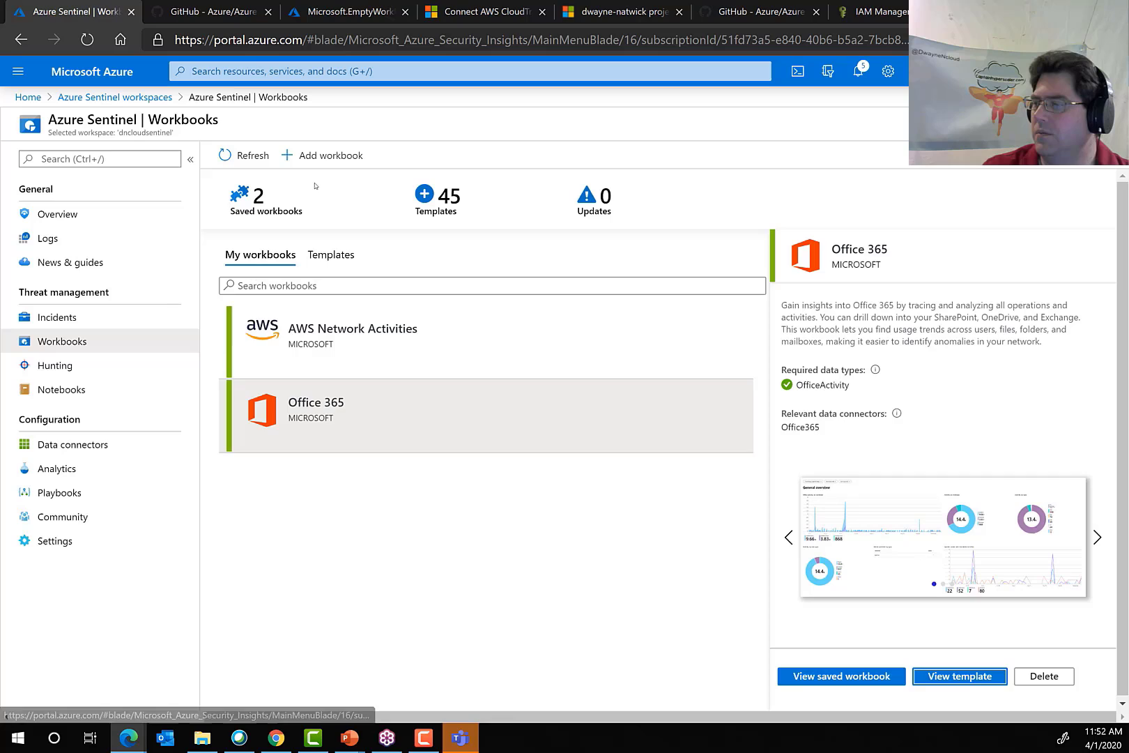
{"action": "left_click", "coordinate": [325, 335]}
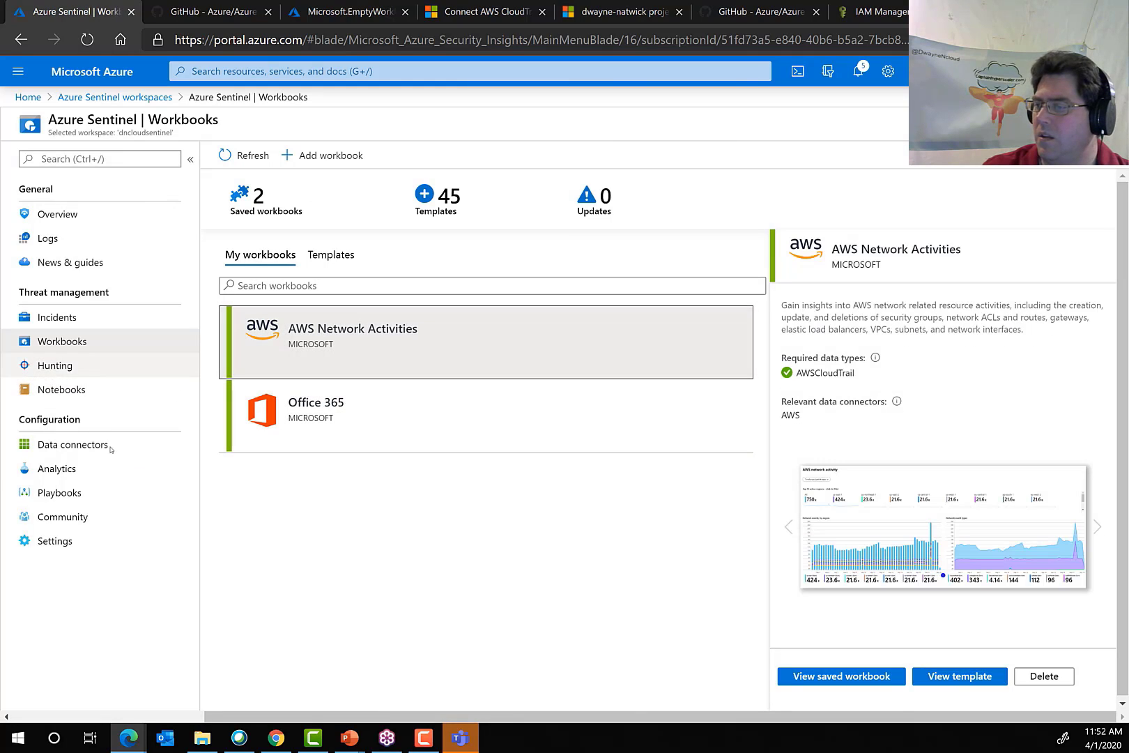
Open the Hunting page, widen the Query column, and examine the built-in hunting queries and their data sources.
{"action": "left_click", "coordinate": [189, 366]}
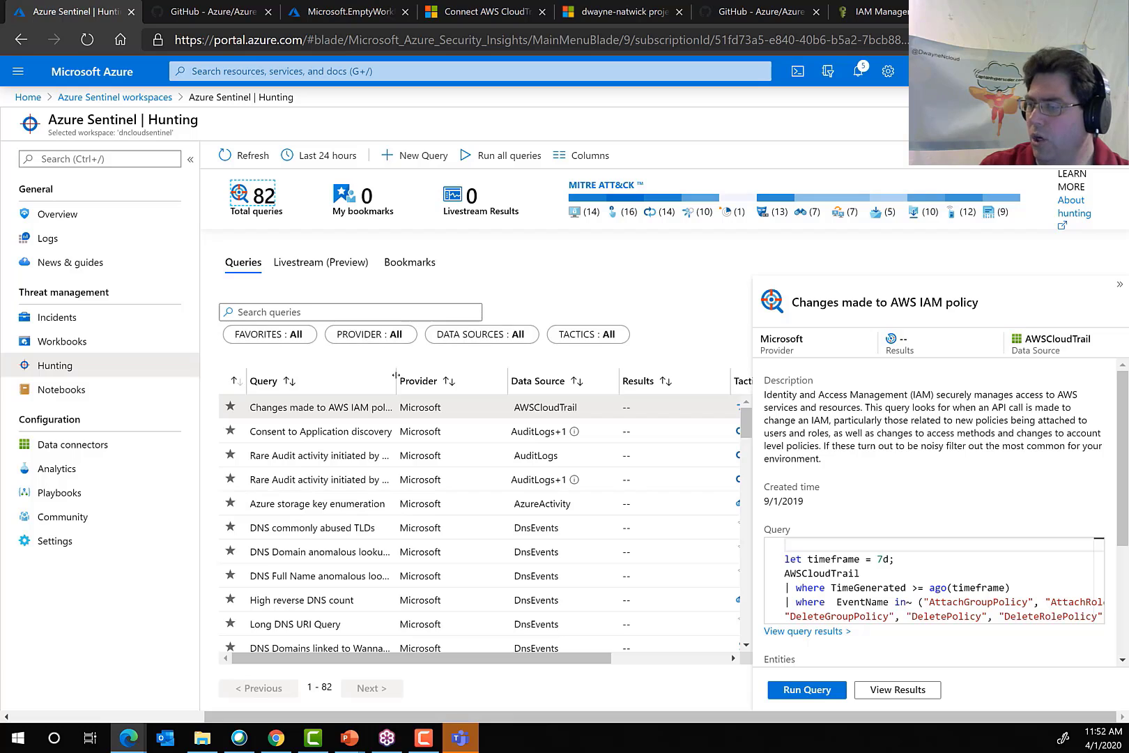
{"action": "left_click_drag", "start_coordinate": [395, 376], "coordinate": [449, 380]}
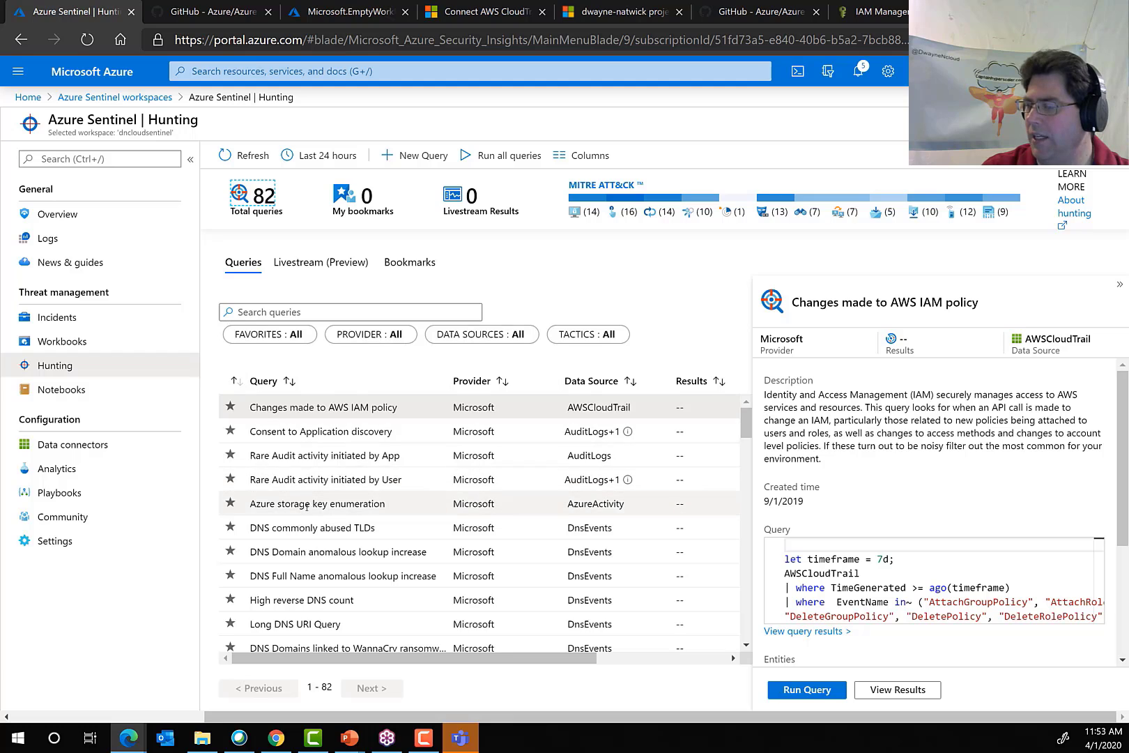
{"action": "scroll", "coordinate": [307, 507], "scroll_direction": "down", "scroll_amount": 4}
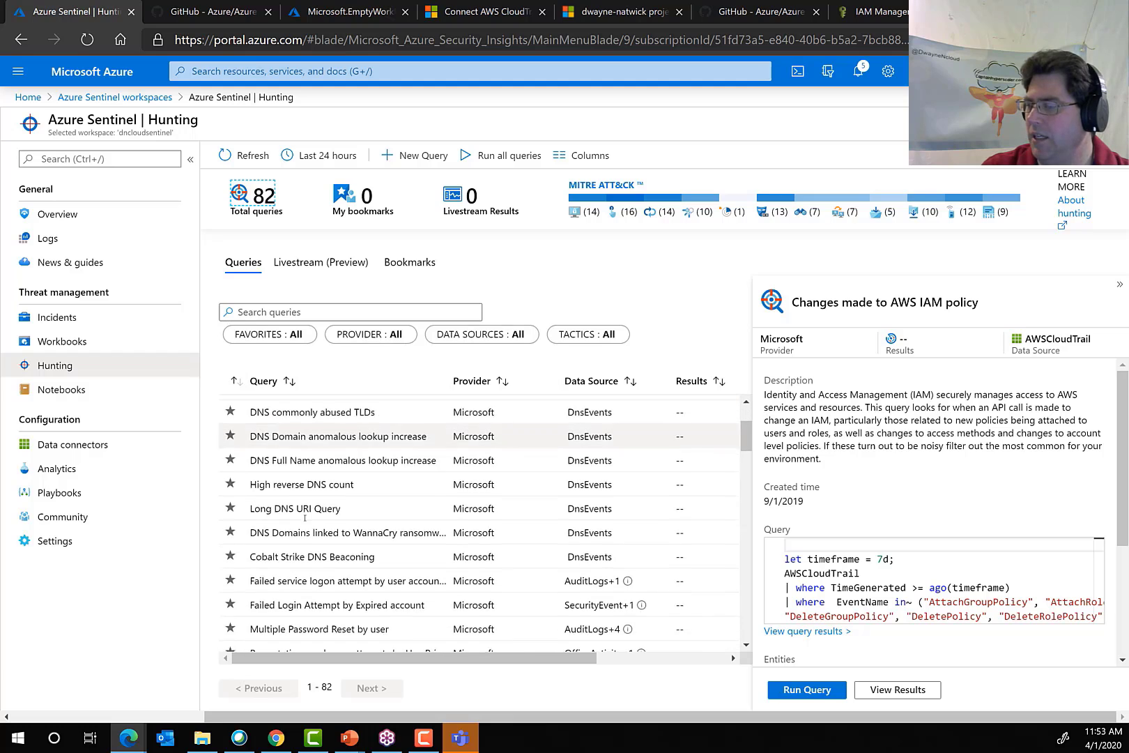
{"action": "left_click", "coordinate": [333, 686]}
{"action": "left_click_drag", "start_coordinate": [285, 203], "coordinate": [230, 200]}
{"action": "left_click", "coordinate": [491, 271]}
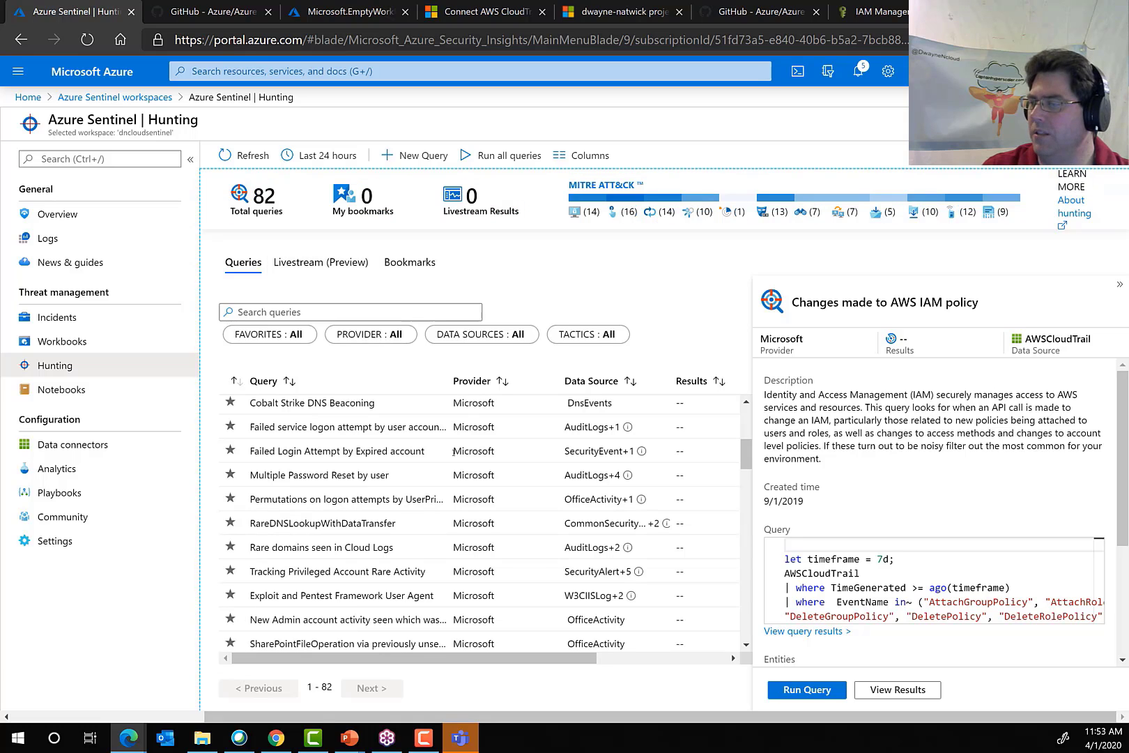
{"action": "scroll", "coordinate": [337, 547], "scroll_direction": "down", "scroll_amount": 6}
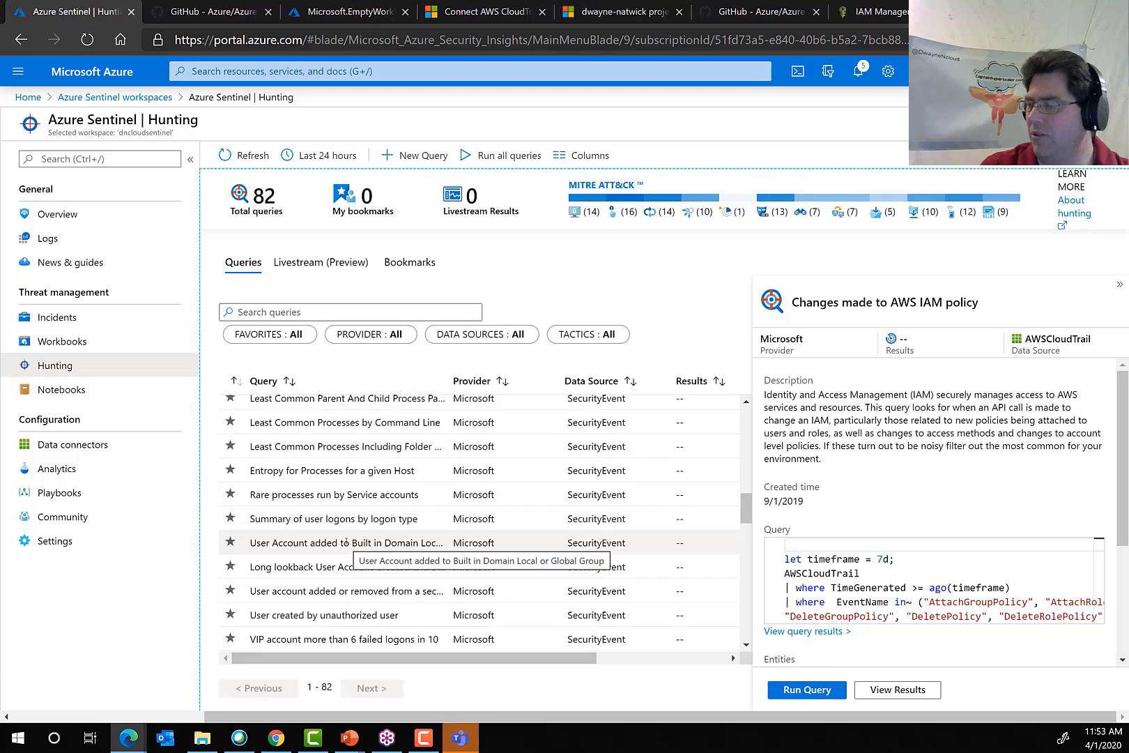
{"action": "scroll", "coordinate": [333, 580], "scroll_direction": "down", "scroll_amount": 3}
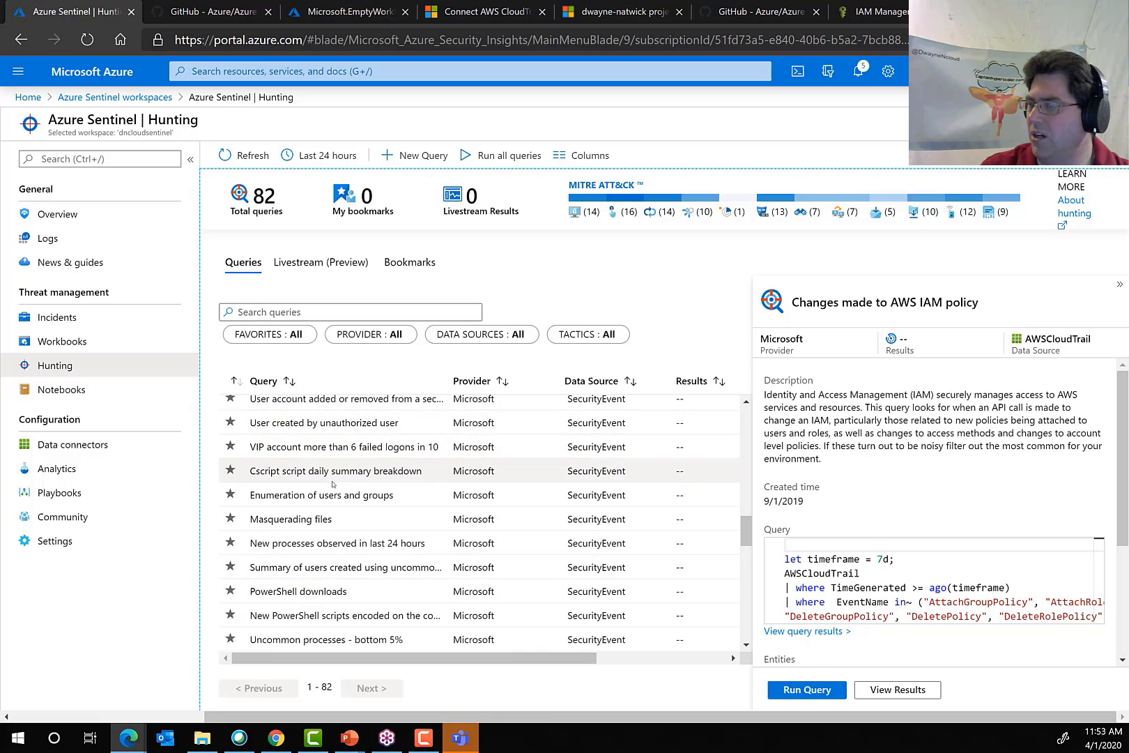
{"action": "scroll", "coordinate": [337, 527], "scroll_direction": "down", "scroll_amount": 1}
{"action": "scroll", "coordinate": [337, 528], "scroll_direction": "down", "scroll_amount": 1}
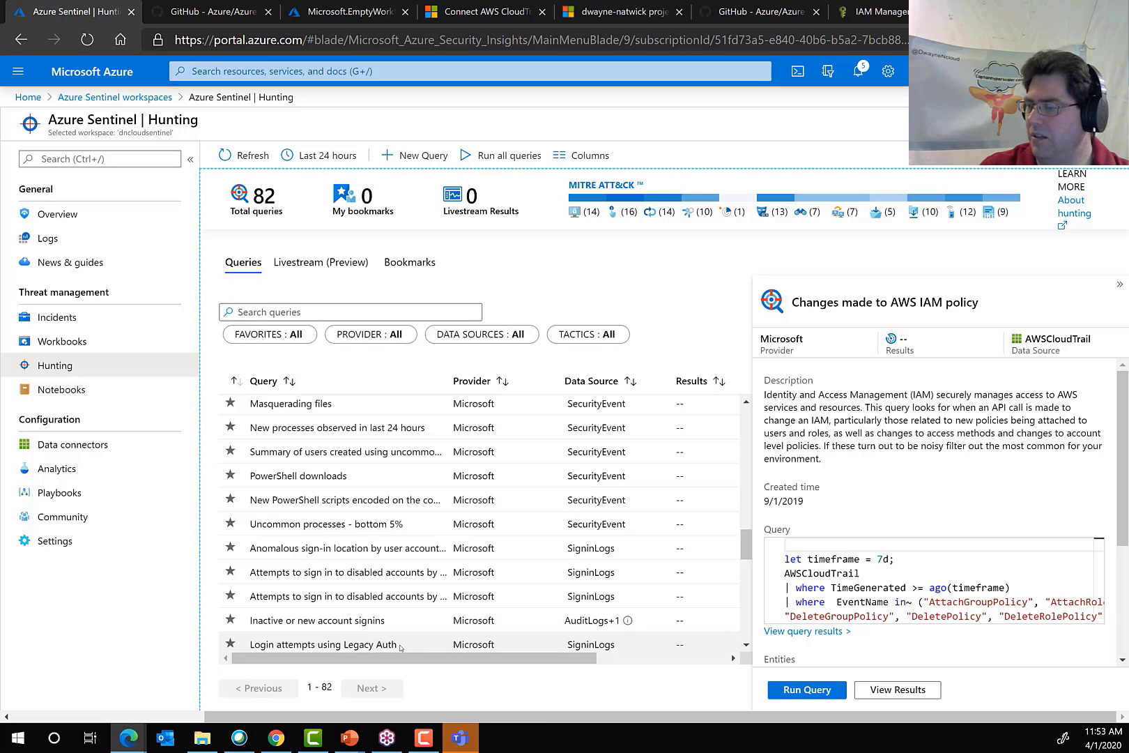
{"action": "scroll", "coordinate": [376, 557], "scroll_direction": "up", "scroll_amount": 5}
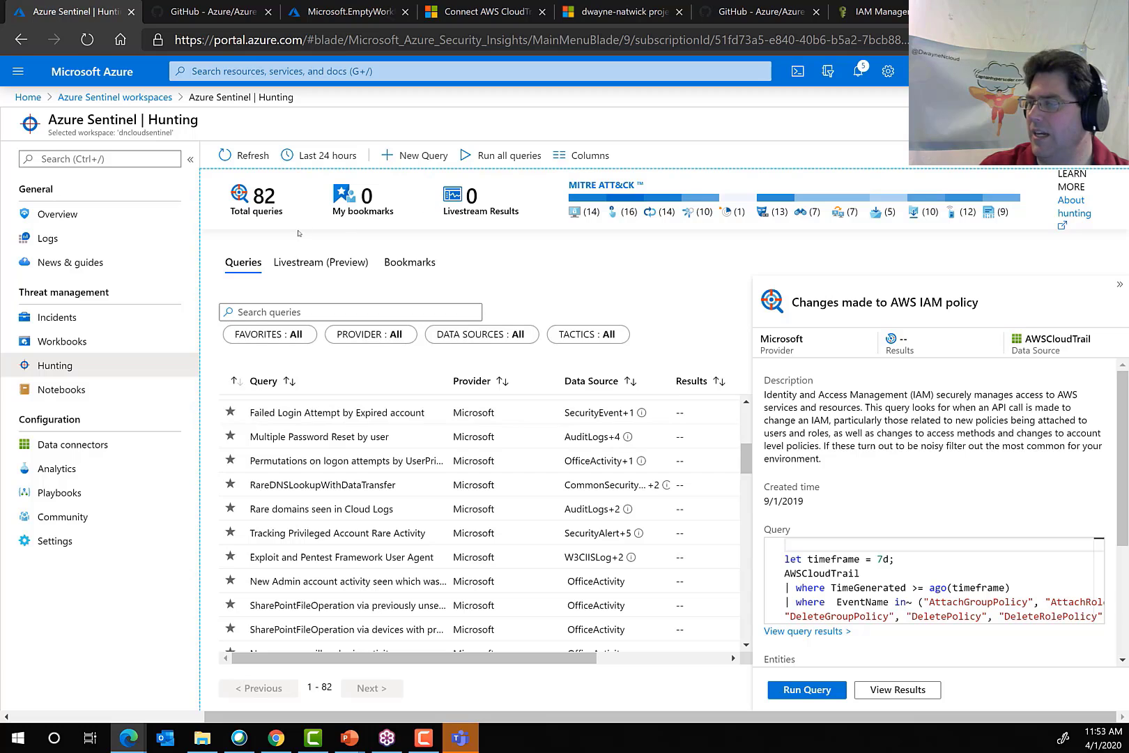
Read the overview of hunting Livestream and its activity types, and open a blank livestream session.
{"action": "left_click", "coordinate": [295, 262]}
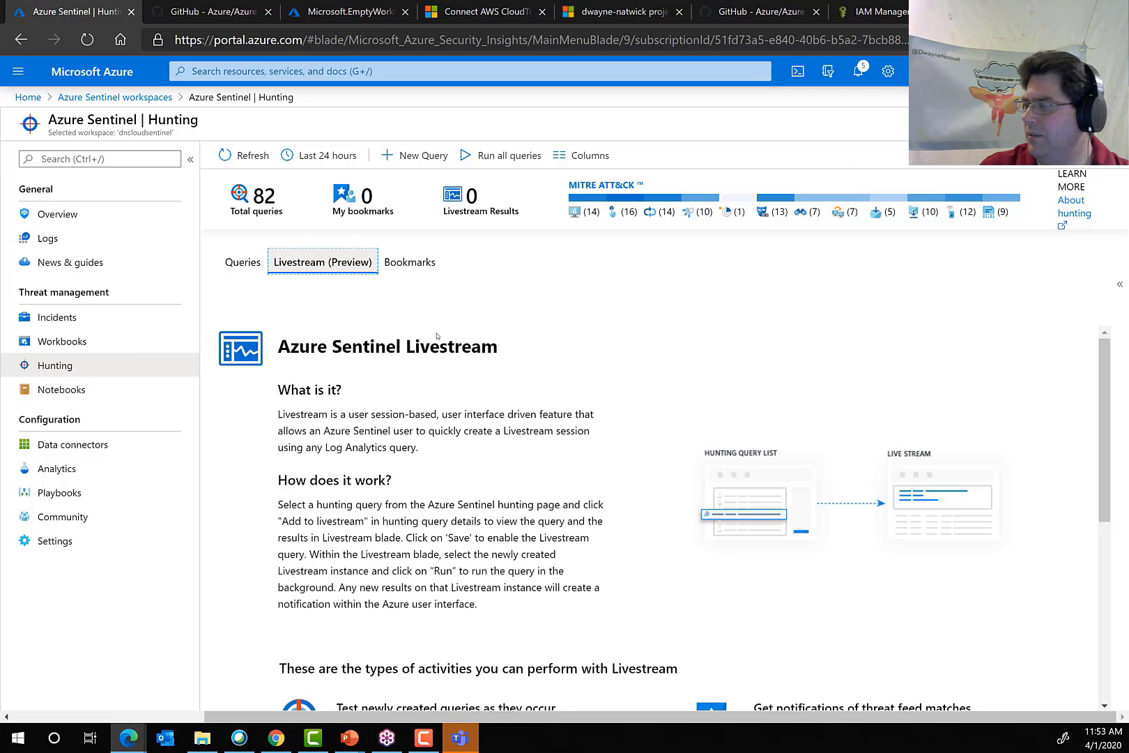
{"action": "scroll", "coordinate": [382, 377], "scroll_direction": "down", "scroll_amount": 4}
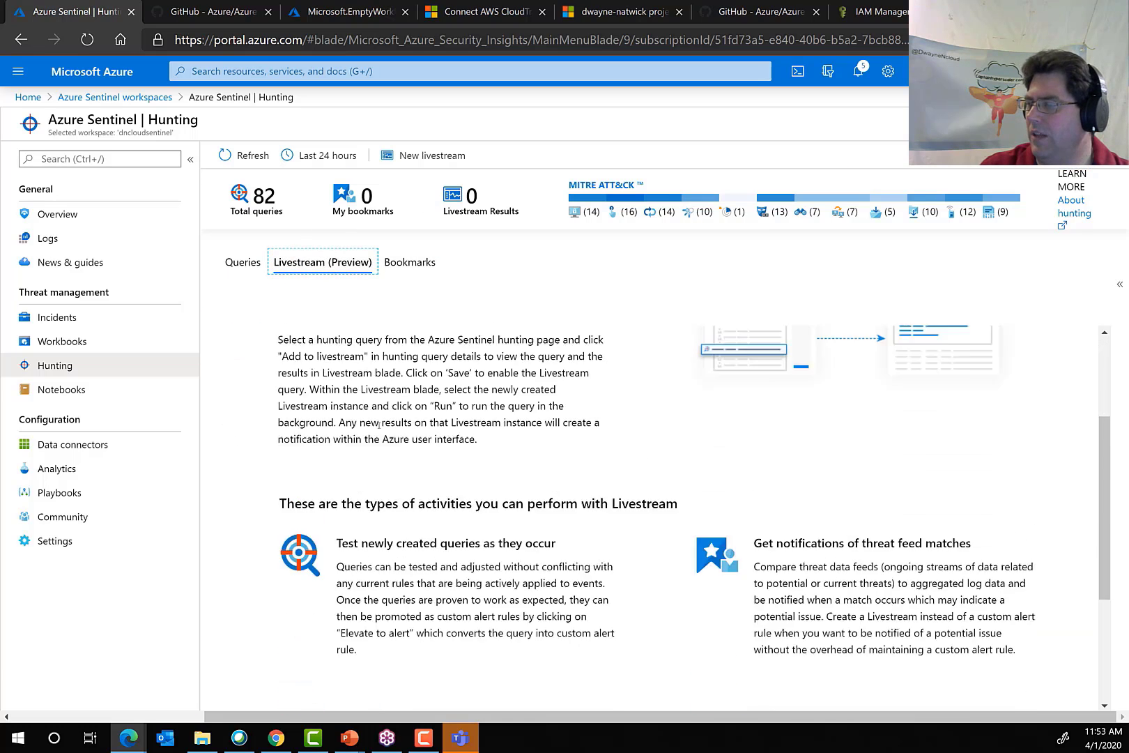
{"action": "scroll", "coordinate": [382, 423], "scroll_direction": "down", "scroll_amount": 2}
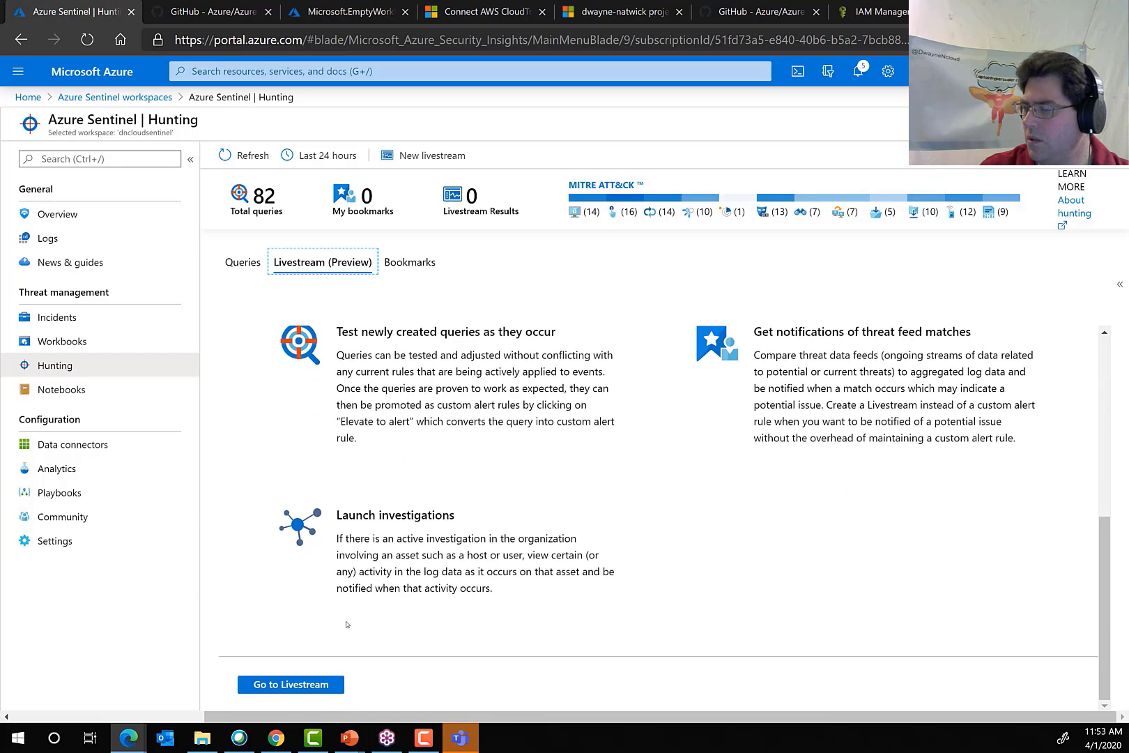
{"action": "left_click", "coordinate": [305, 685]}
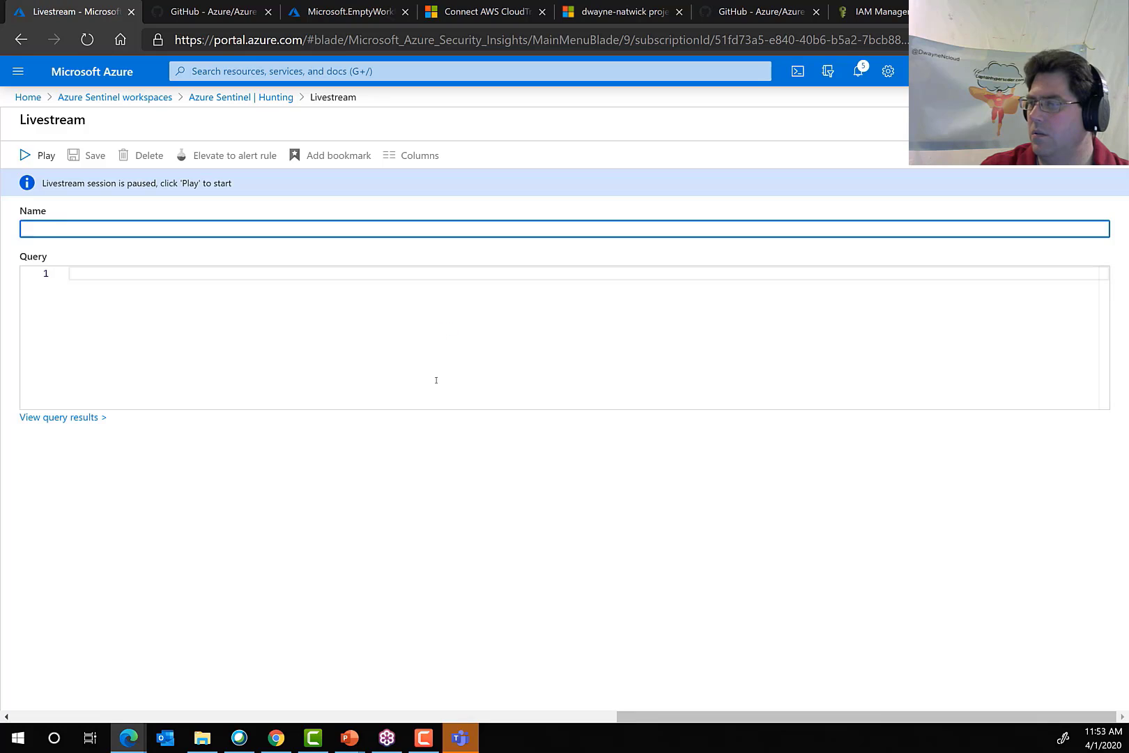
Start the blank livestream session, pause it again, and return to the Hunting page.
{"action": "left_click", "coordinate": [35, 154]}
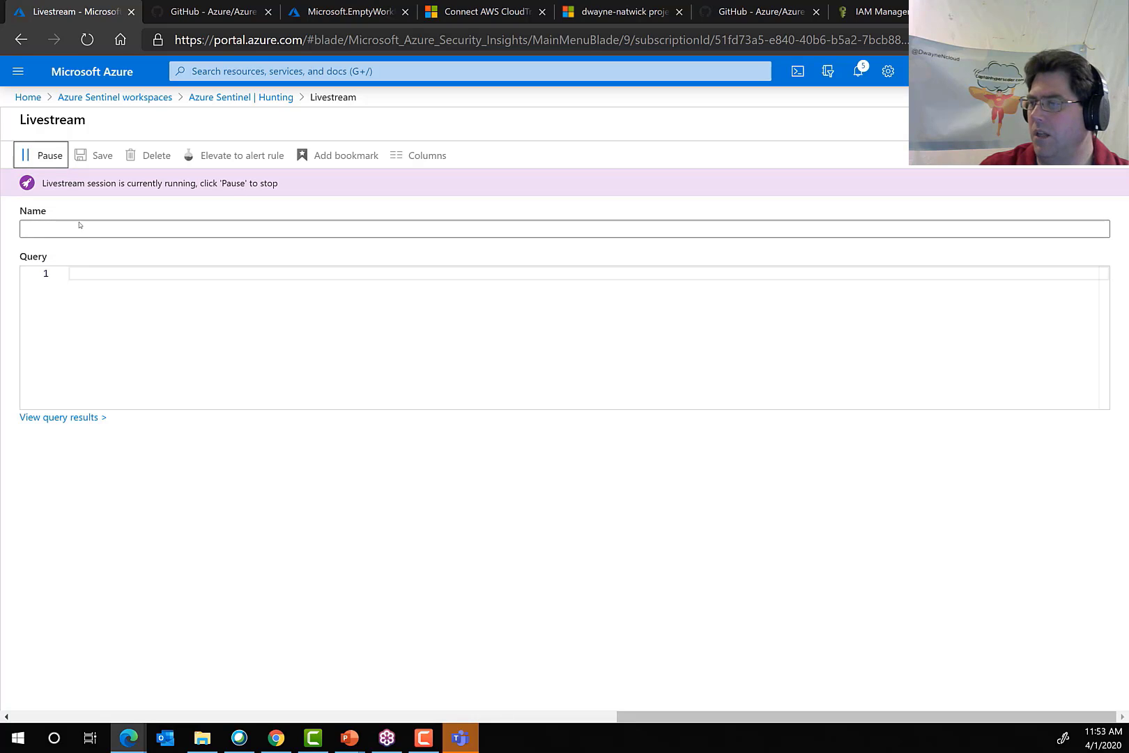
{"action": "left_click", "coordinate": [23, 155]}
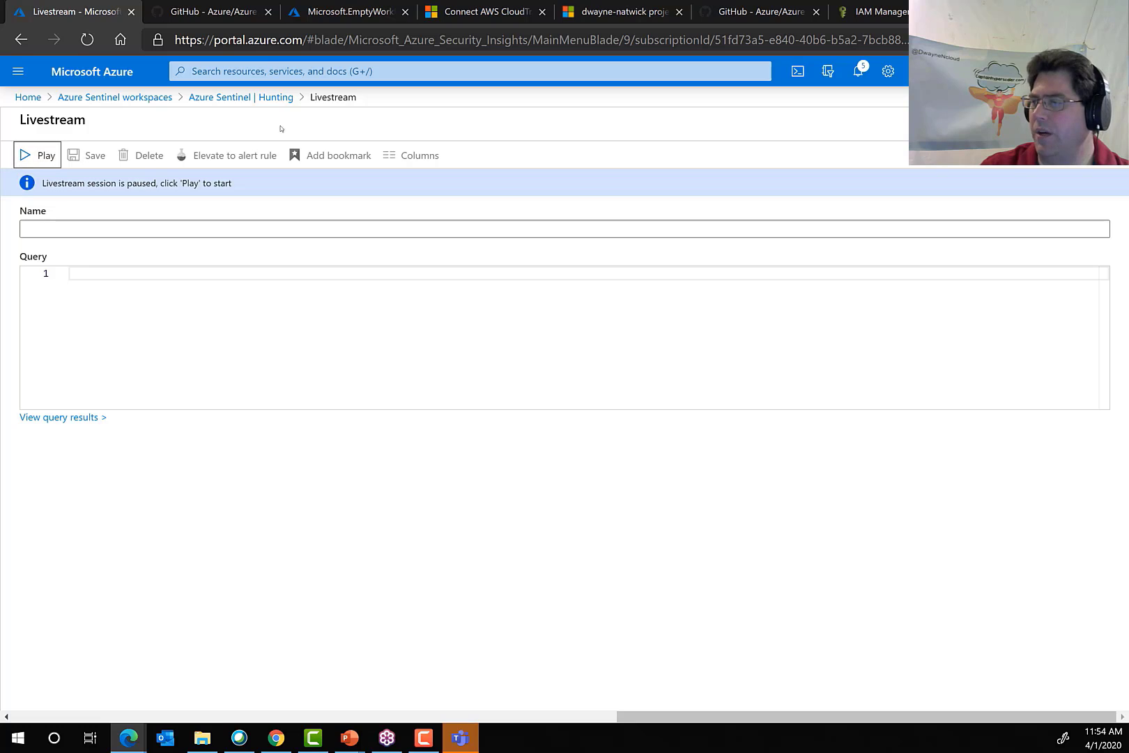
{"action": "left_click", "coordinate": [241, 97]}
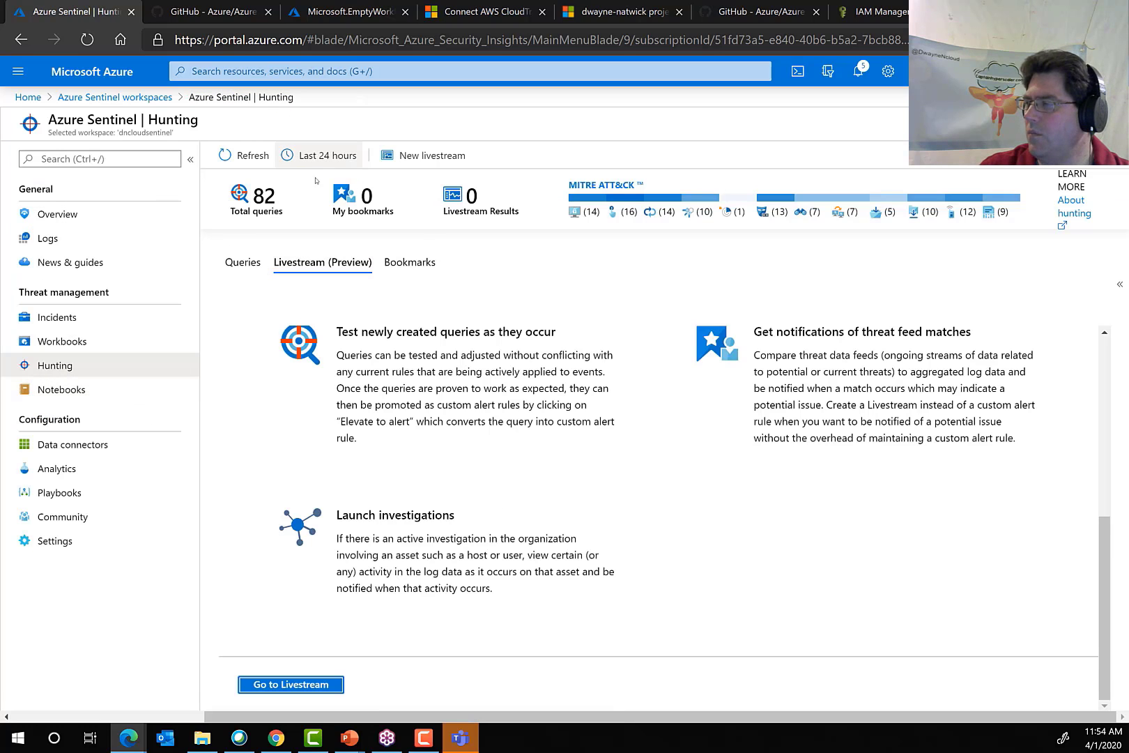
Examine the hunting Bookmarks overview, including how bookmarks work and the activities they support.
{"action": "left_click", "coordinate": [410, 262]}
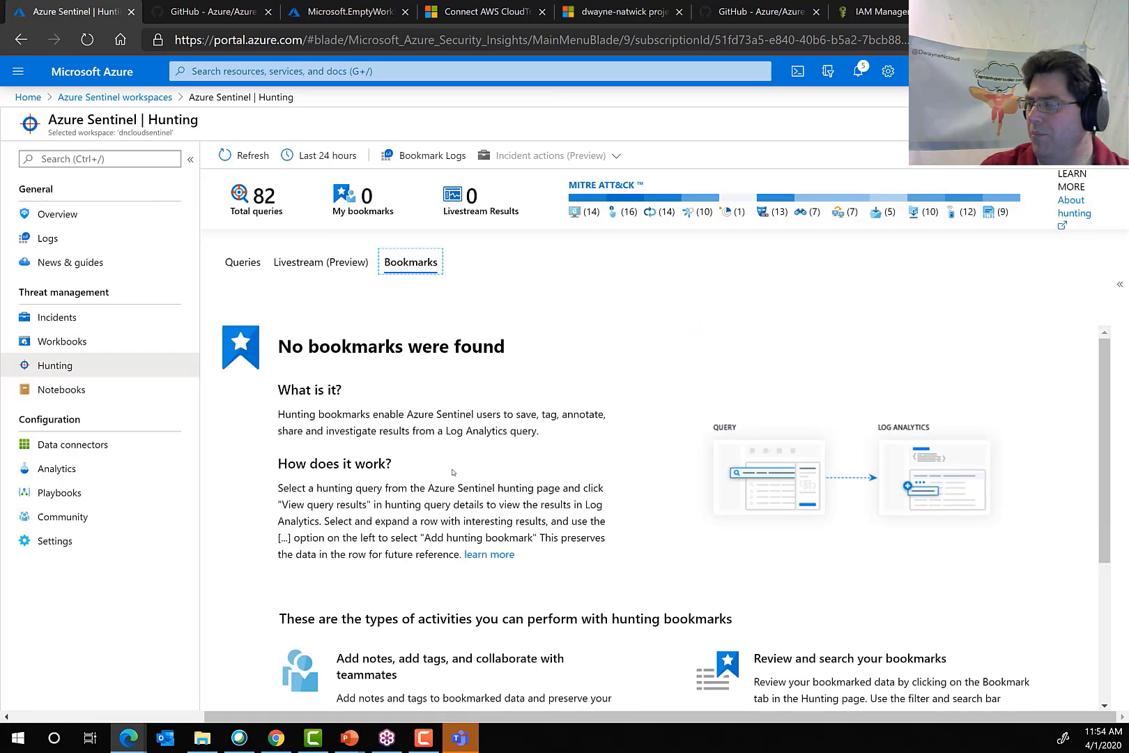
{"action": "scroll", "coordinate": [453, 472], "scroll_direction": "down", "scroll_amount": 4}
{"action": "scroll", "coordinate": [370, 368], "scroll_direction": "up", "scroll_amount": 4}
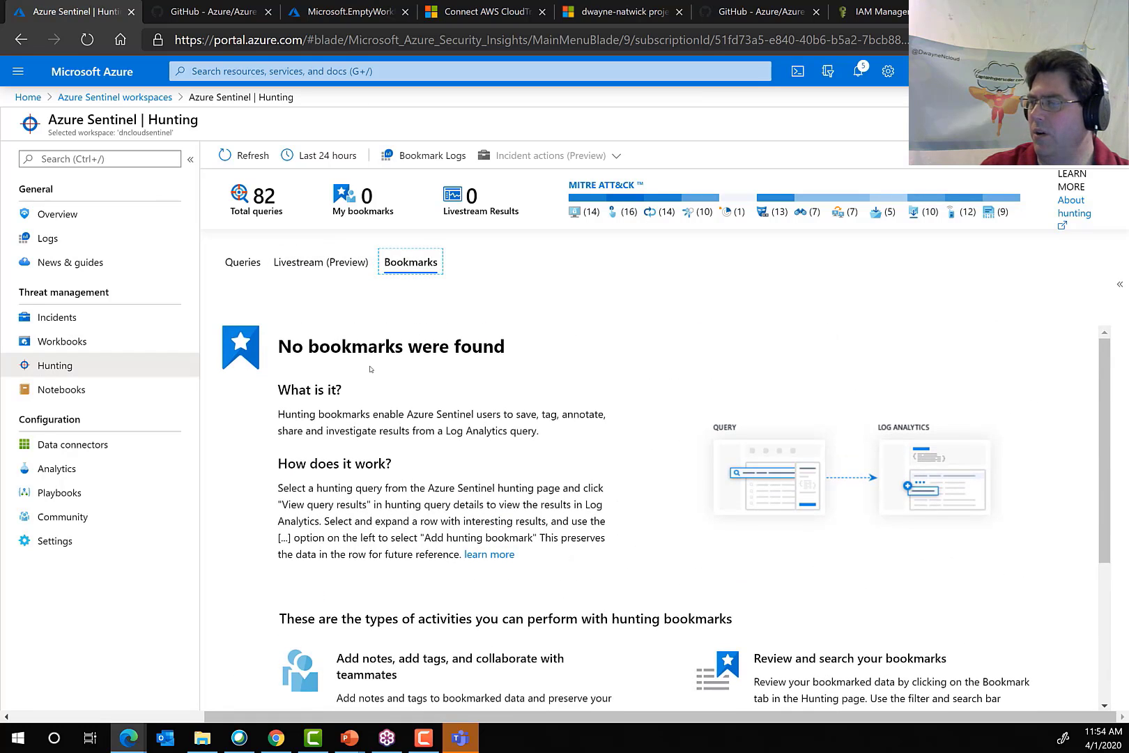
Return to the hunting queries list and filter it to the Initial Access tactic.
{"action": "left_click", "coordinate": [243, 263]}
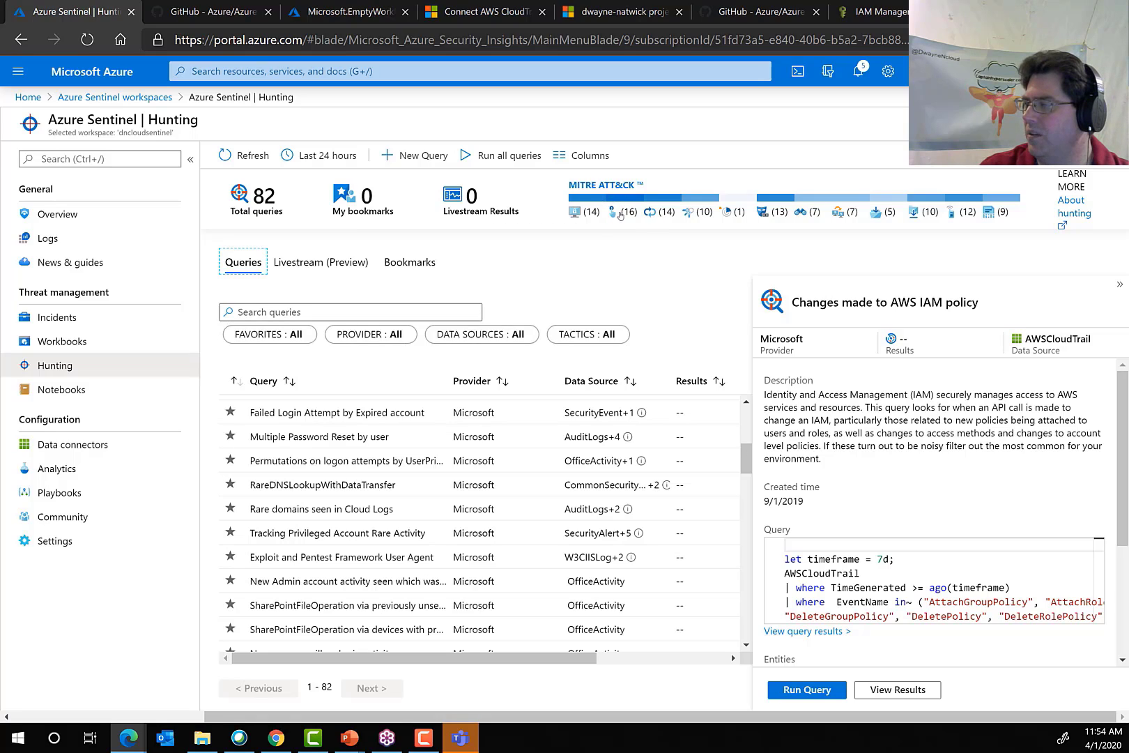
{"action": "left_click", "coordinate": [584, 213]}
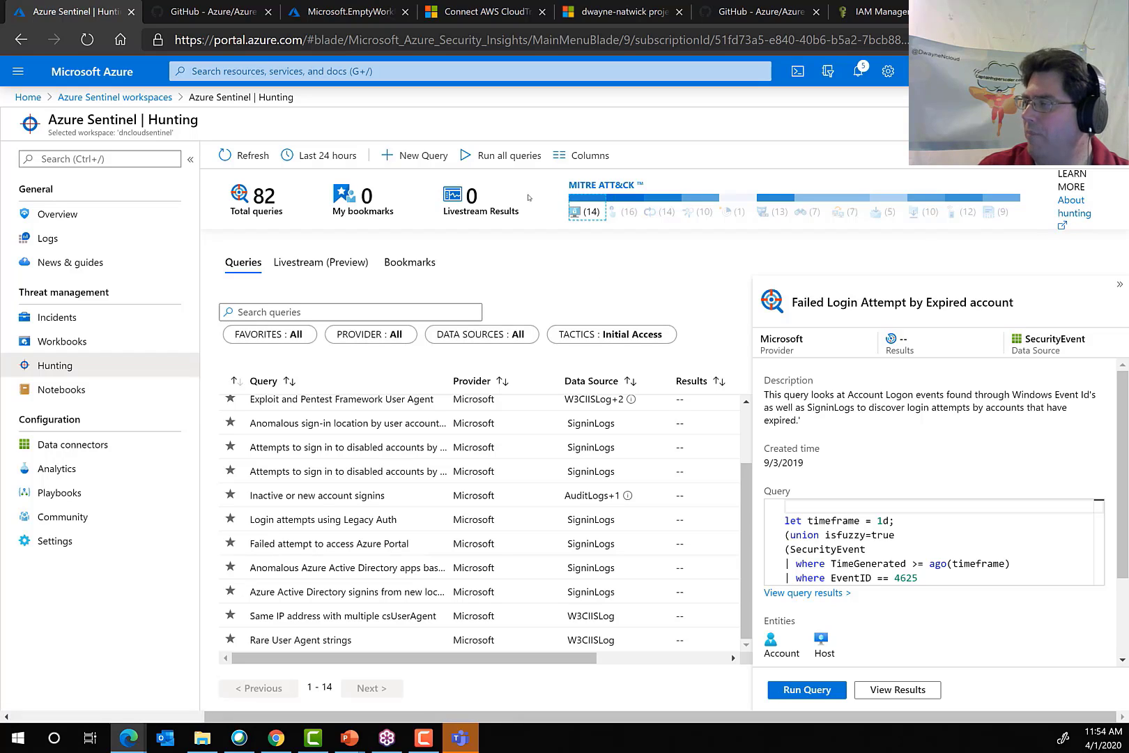
Open the About hunting documentation and skim its getting-started steps, query language, useful operators and save-a-query sections.
{"action": "left_click", "coordinate": [1067, 209]}
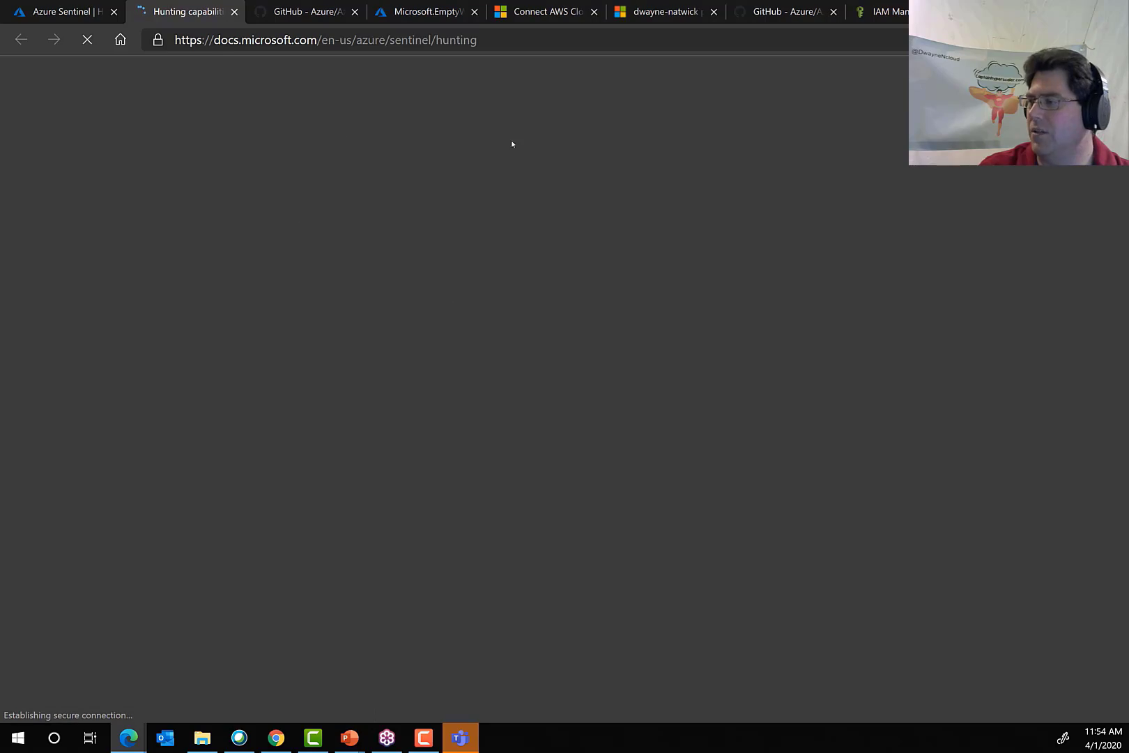
{"action": "scroll", "coordinate": [555, 350], "scroll_direction": "down", "scroll_amount": 7}
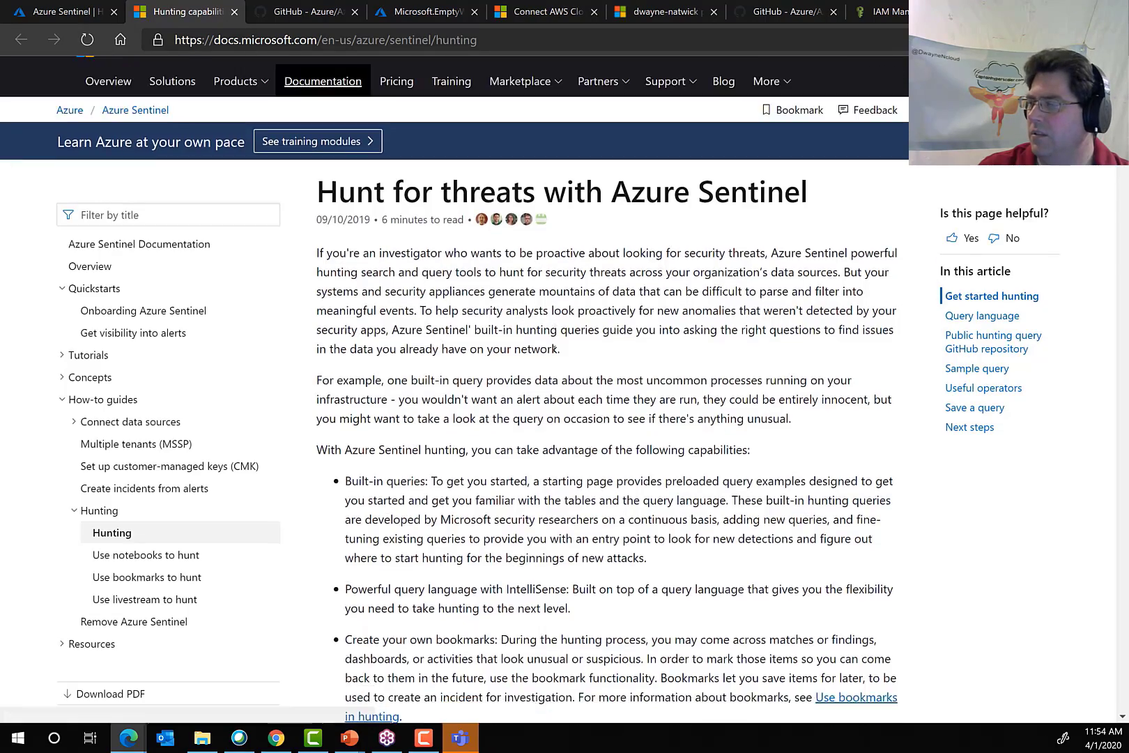
{"action": "scroll", "coordinate": [551, 349], "scroll_direction": "down", "scroll_amount": 9}
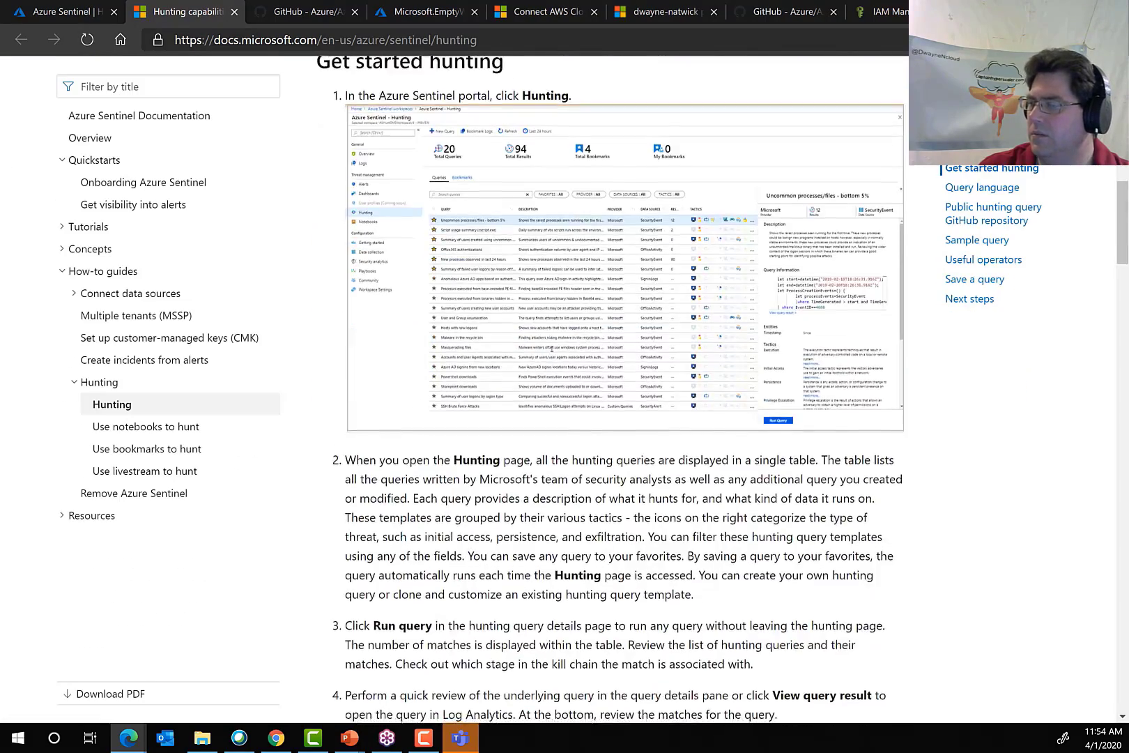
{"action": "scroll", "coordinate": [551, 350], "scroll_direction": "down", "scroll_amount": 10}
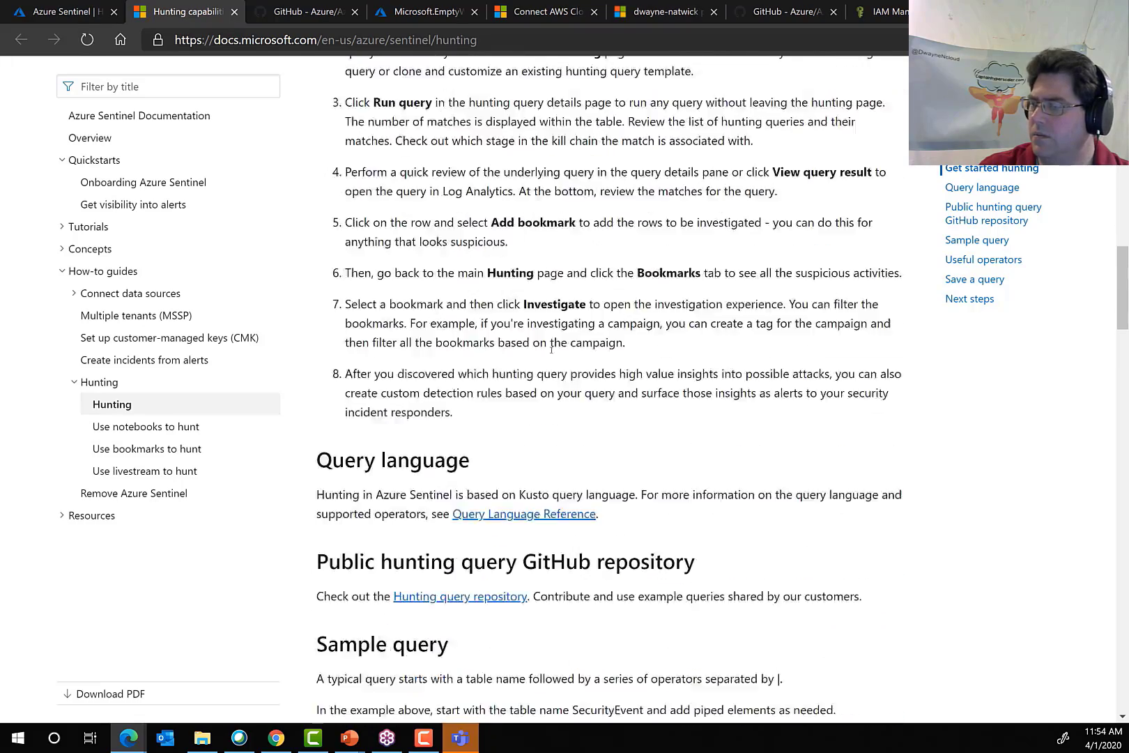
{"action": "scroll", "coordinate": [551, 350], "scroll_direction": "down", "scroll_amount": 7}
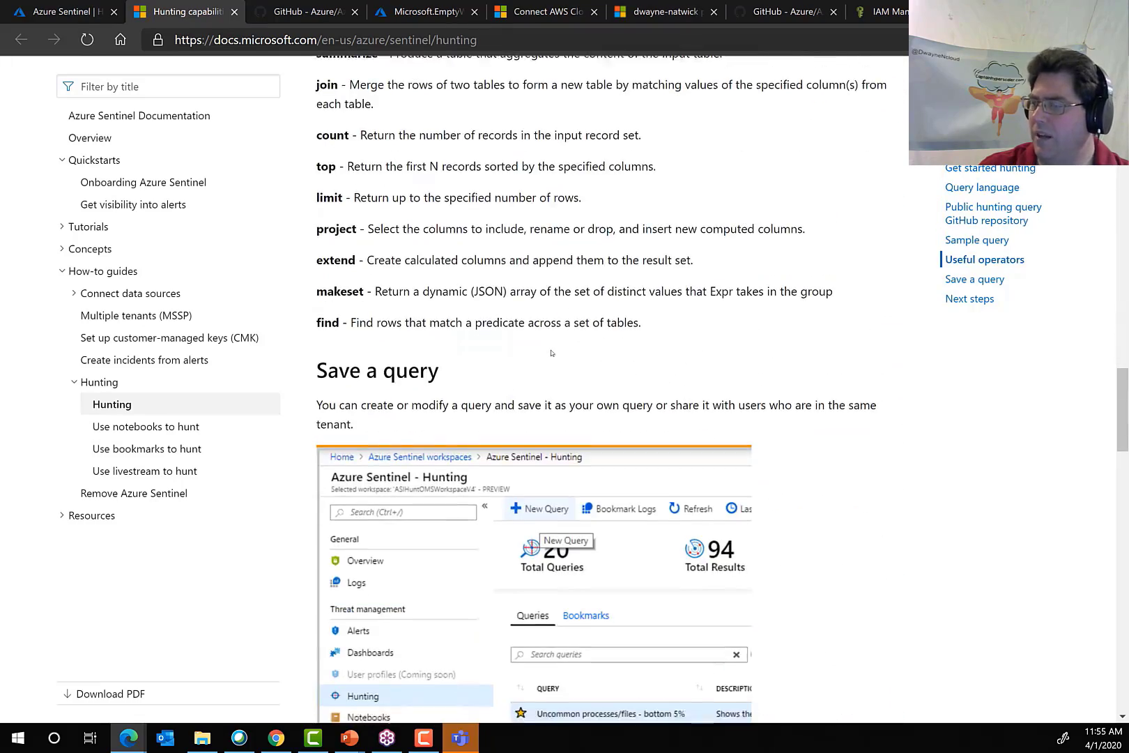
{"action": "scroll", "coordinate": [550, 352], "scroll_direction": "up", "scroll_amount": 10}
{"action": "scroll", "coordinate": [550, 352], "scroll_direction": "up", "scroll_amount": 20}
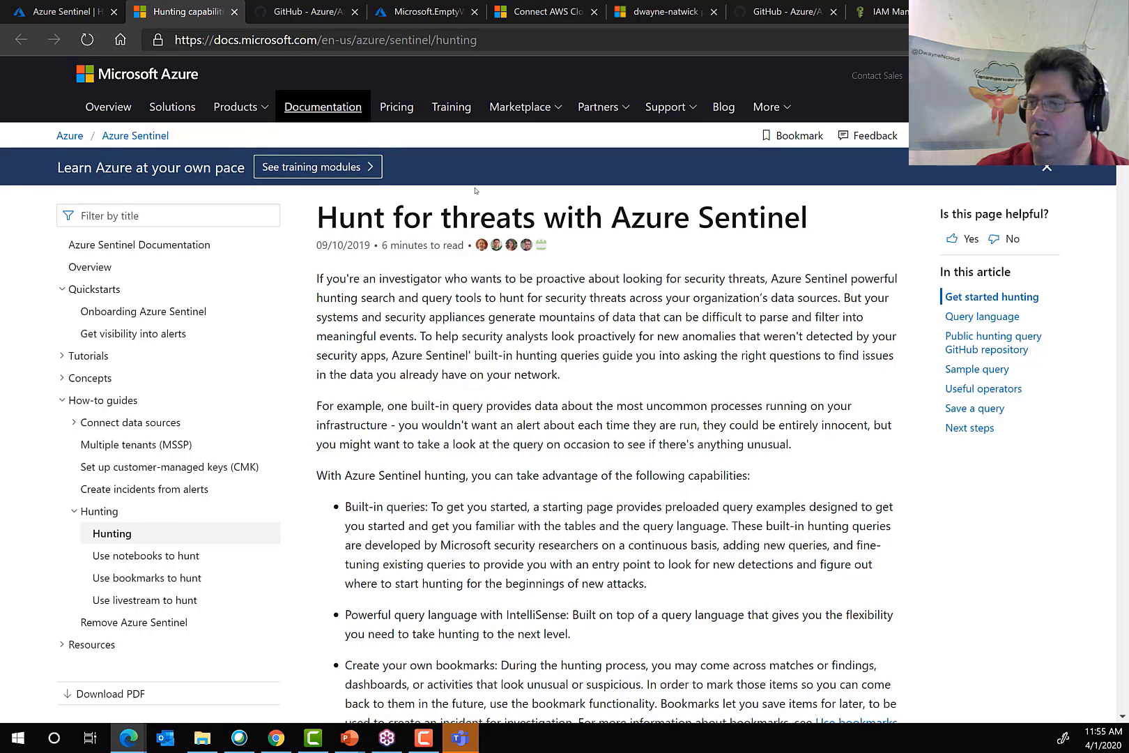
Switch back to the Azure Sentinel portal, open the Notebooks page, and select the Office 365 Explorer notebook.
{"action": "left_click", "coordinate": [52, 12]}
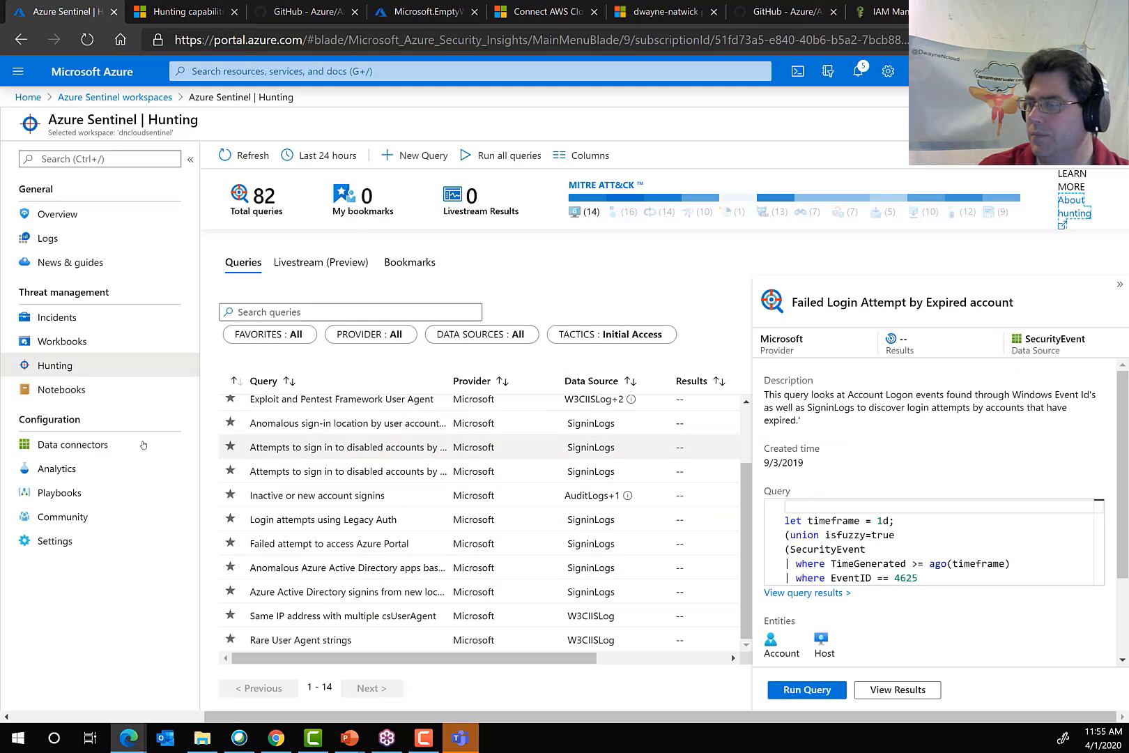
{"action": "left_click", "coordinate": [60, 389]}
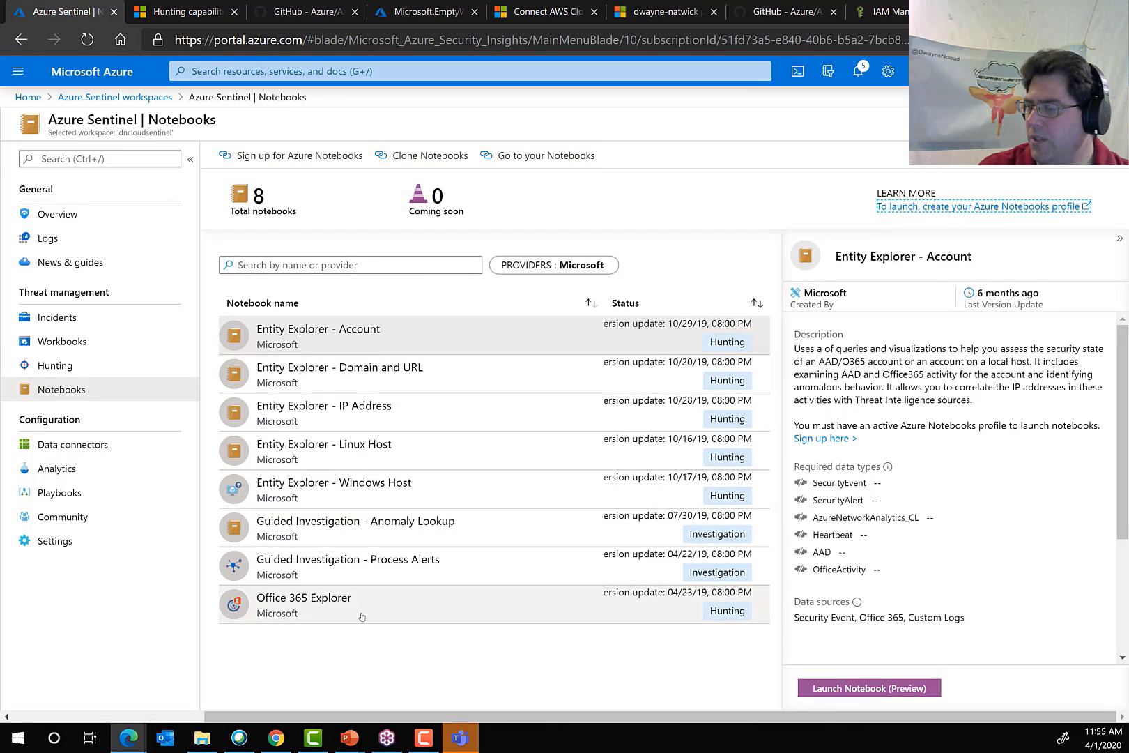
{"action": "left_click", "coordinate": [306, 603]}
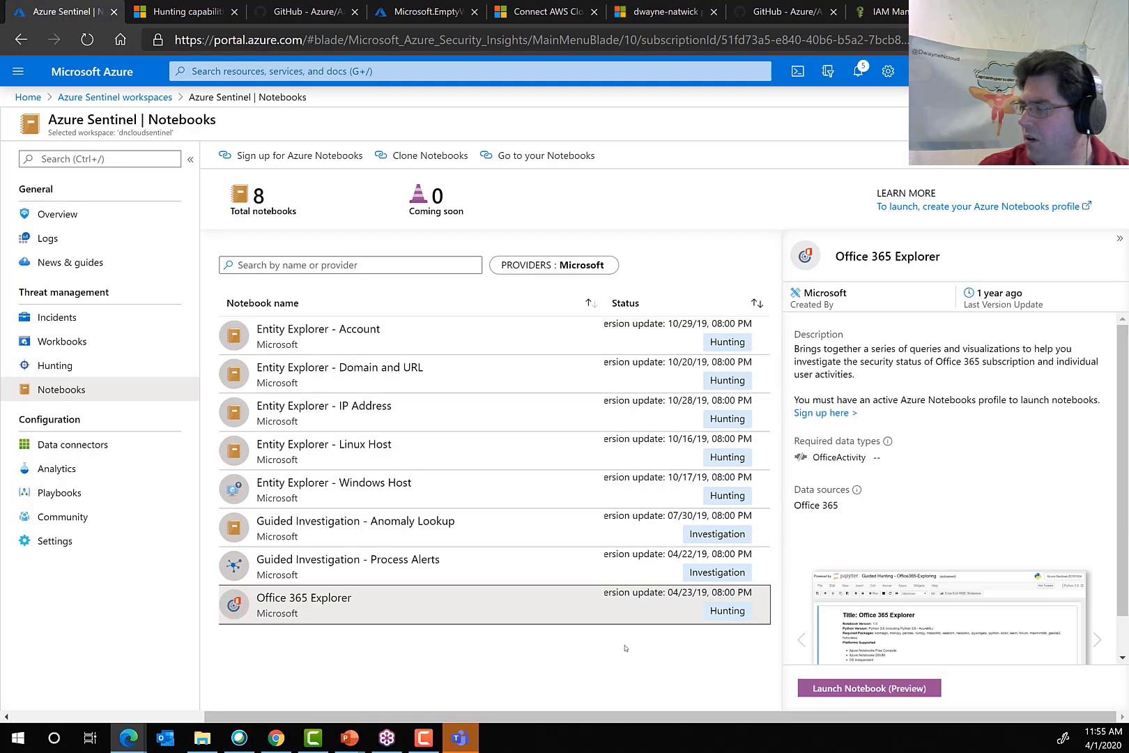
Launch the Office 365 Explorer notebook in Azure Notebooks with the signed-in account, and close the GitHub repository upload dialog.
{"action": "left_click", "coordinate": [880, 688]}
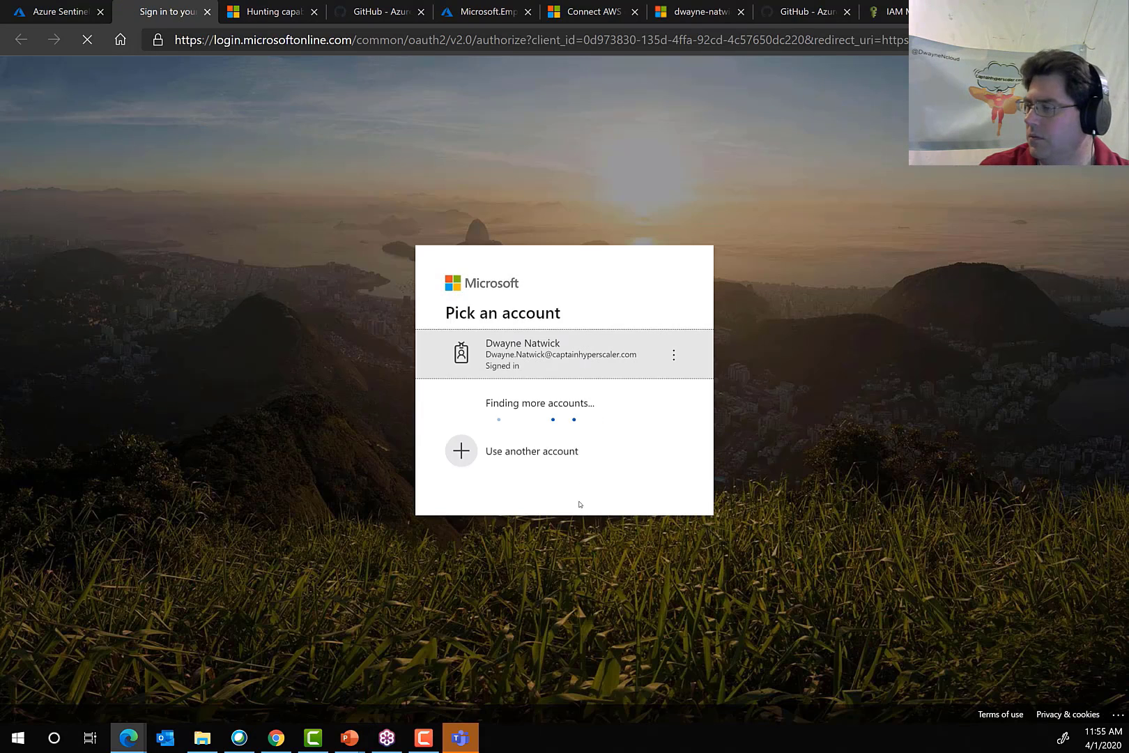
{"action": "left_click", "coordinate": [521, 353]}
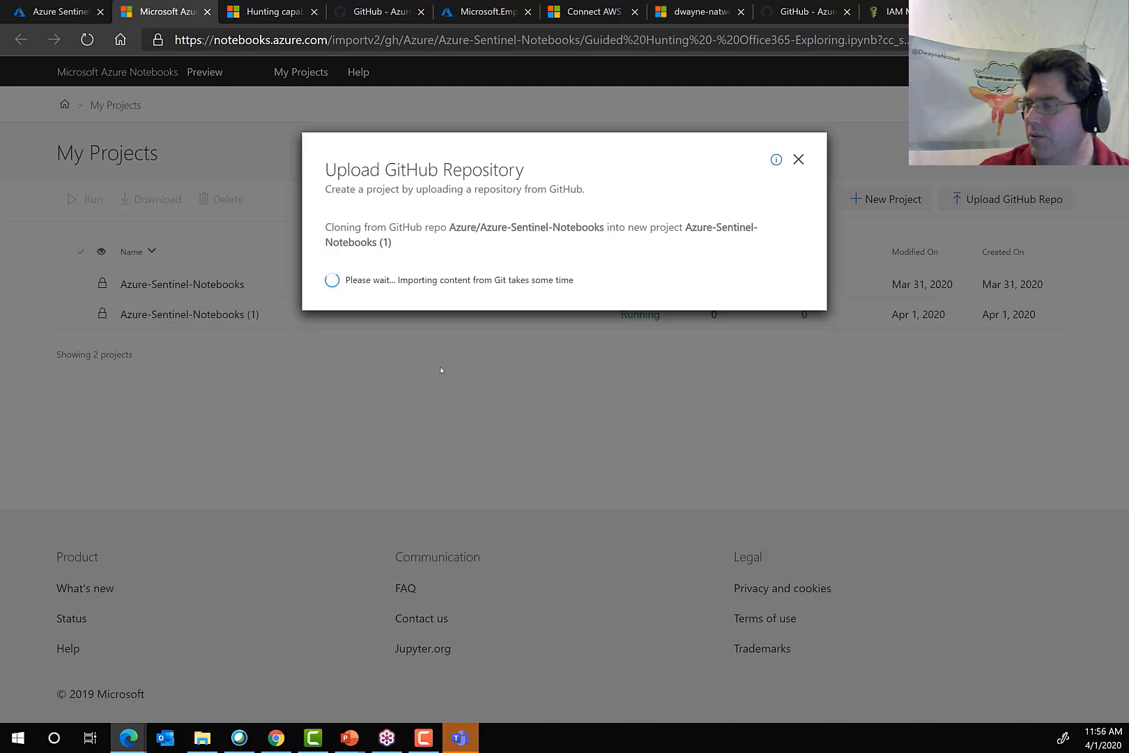
{"action": "left_click", "coordinate": [798, 158]}
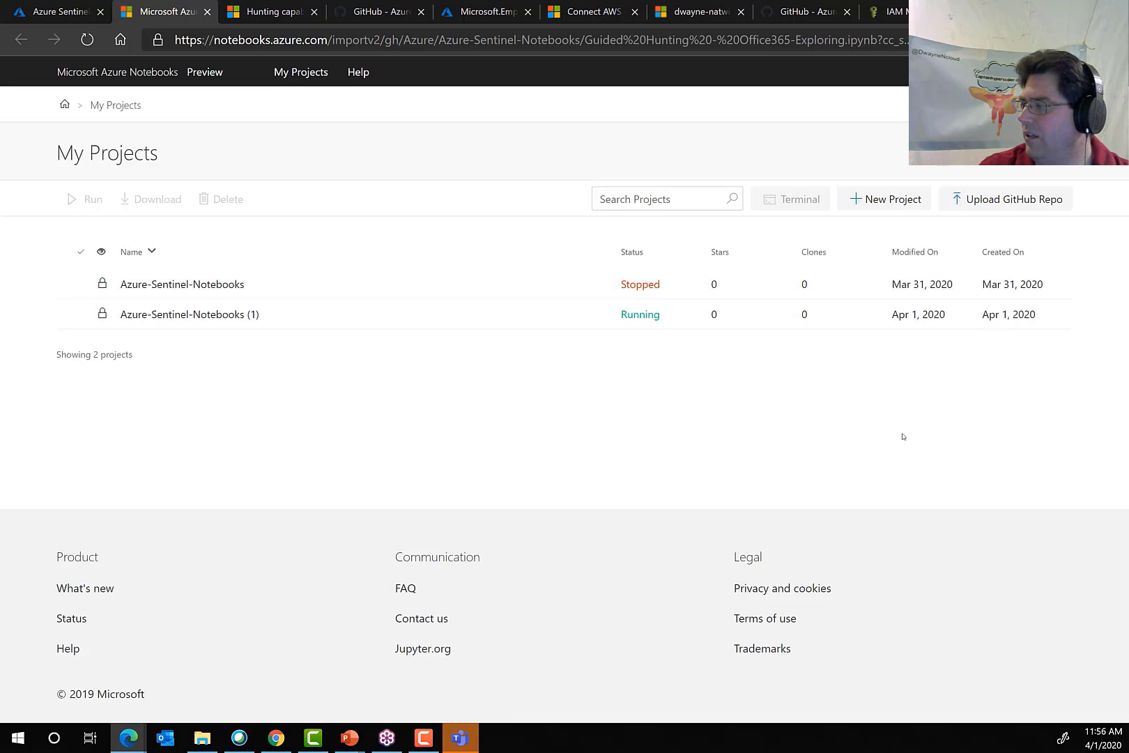
Look through the files and README of the Azure-Sentinel-Notebooks project, and return to My Projects.
{"action": "left_click", "coordinate": [170, 284]}
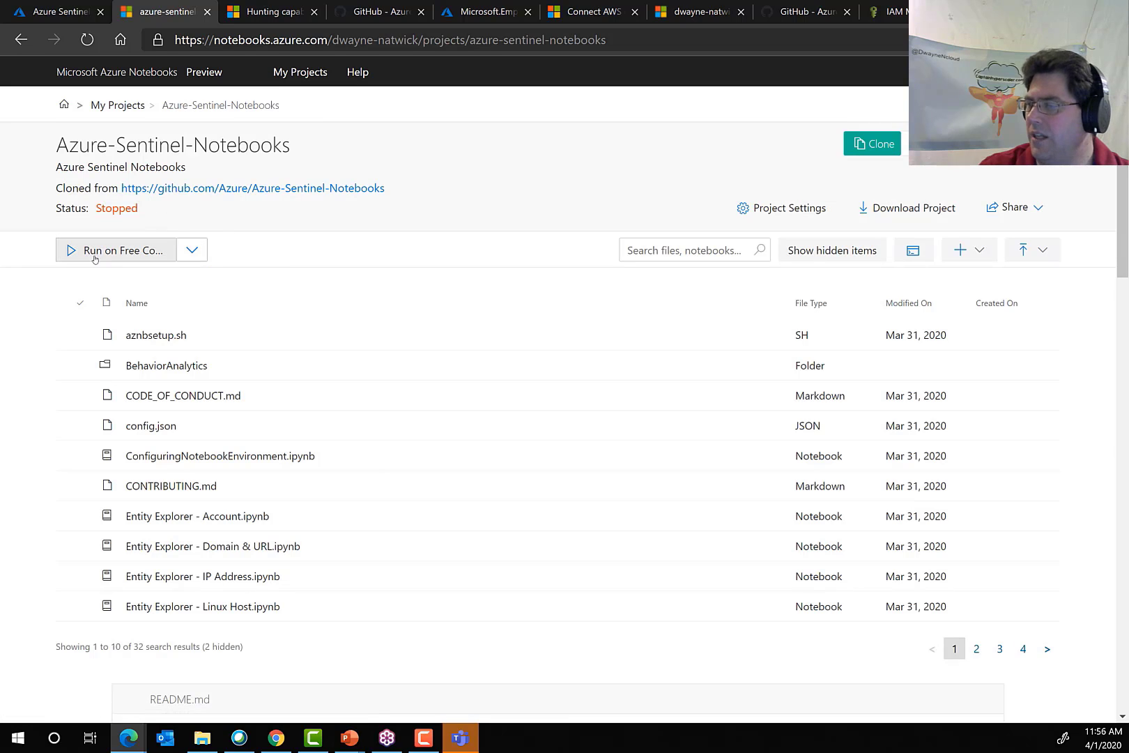
{"action": "scroll", "coordinate": [241, 578], "scroll_direction": "down", "scroll_amount": 3}
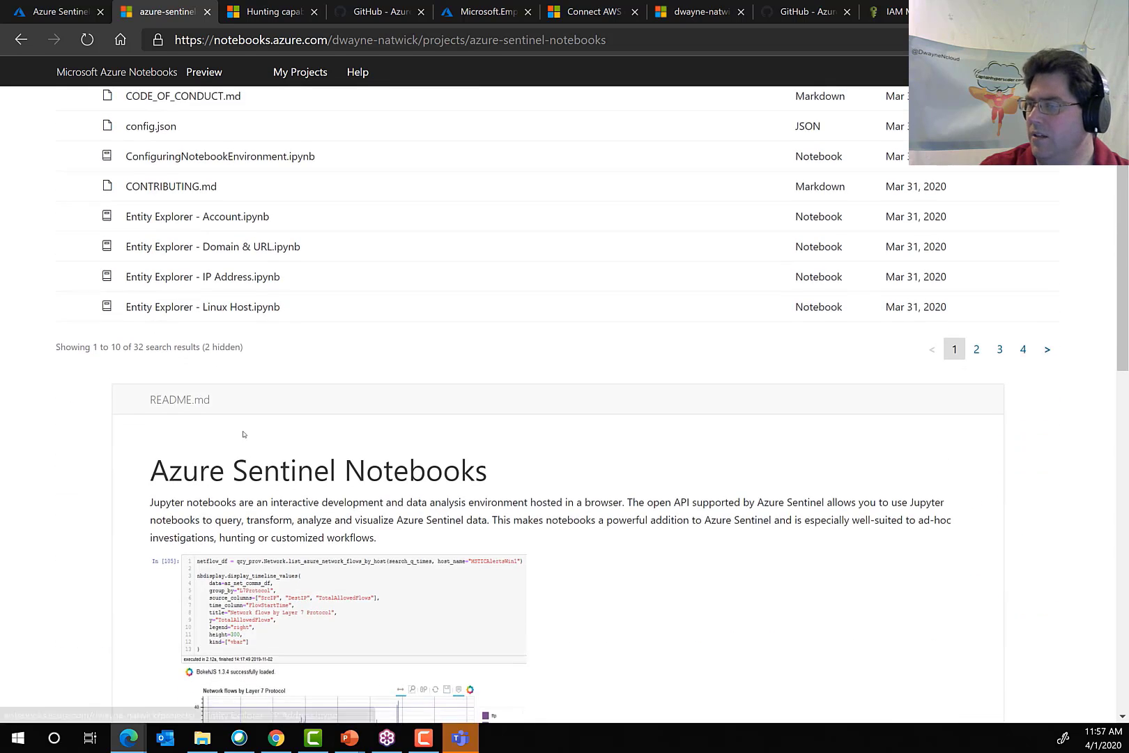
{"action": "scroll", "coordinate": [242, 438], "scroll_direction": "up", "scroll_amount": 3}
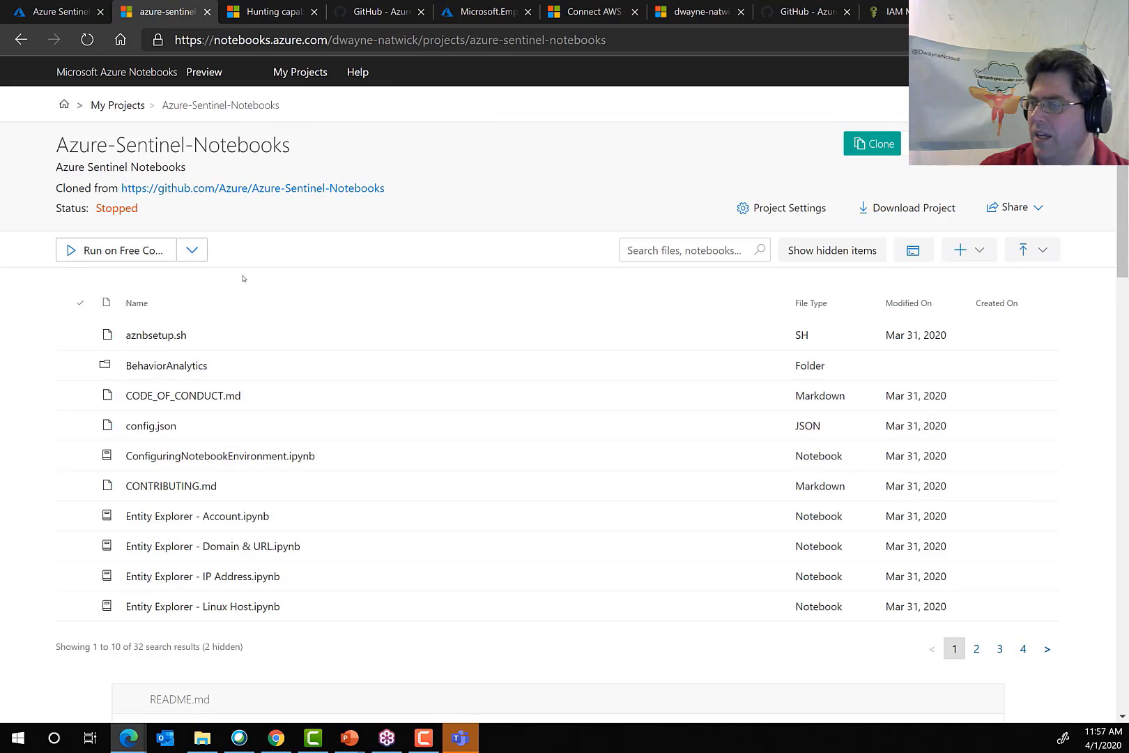
{"action": "left_click", "coordinate": [117, 106]}
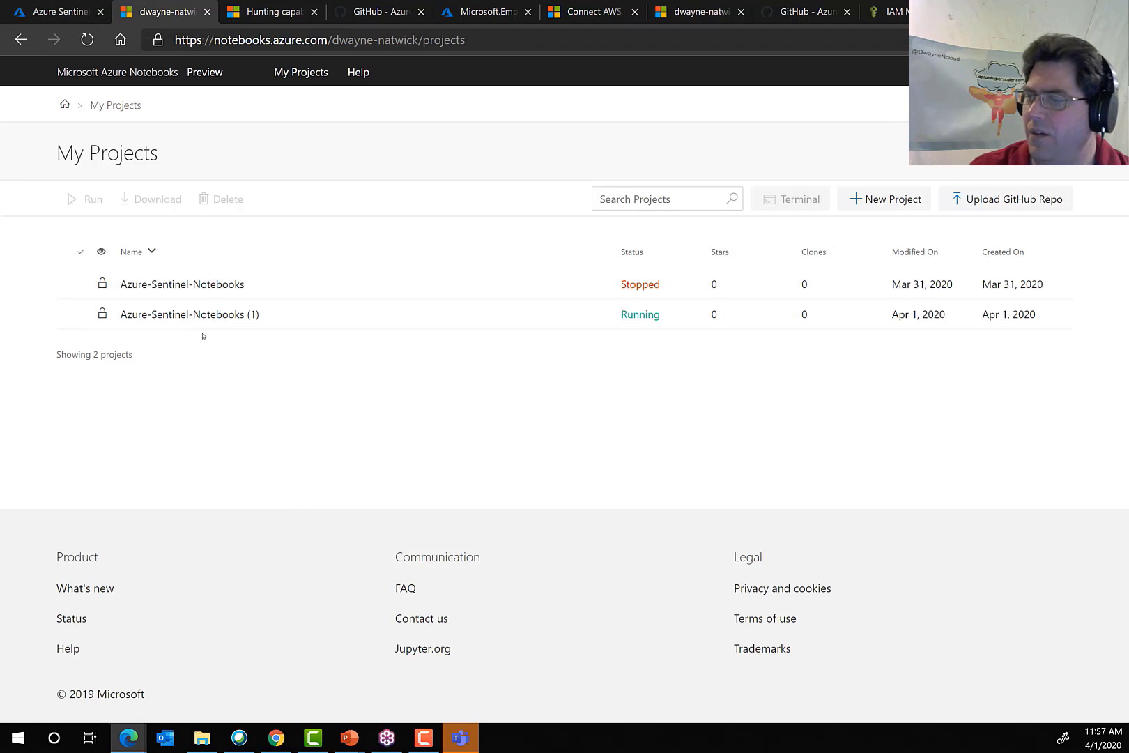
Switch back to the Azure Sentinel portal and view the What's new and Get started sections of News & guides.
{"action": "left_click", "coordinate": [31, 5]}
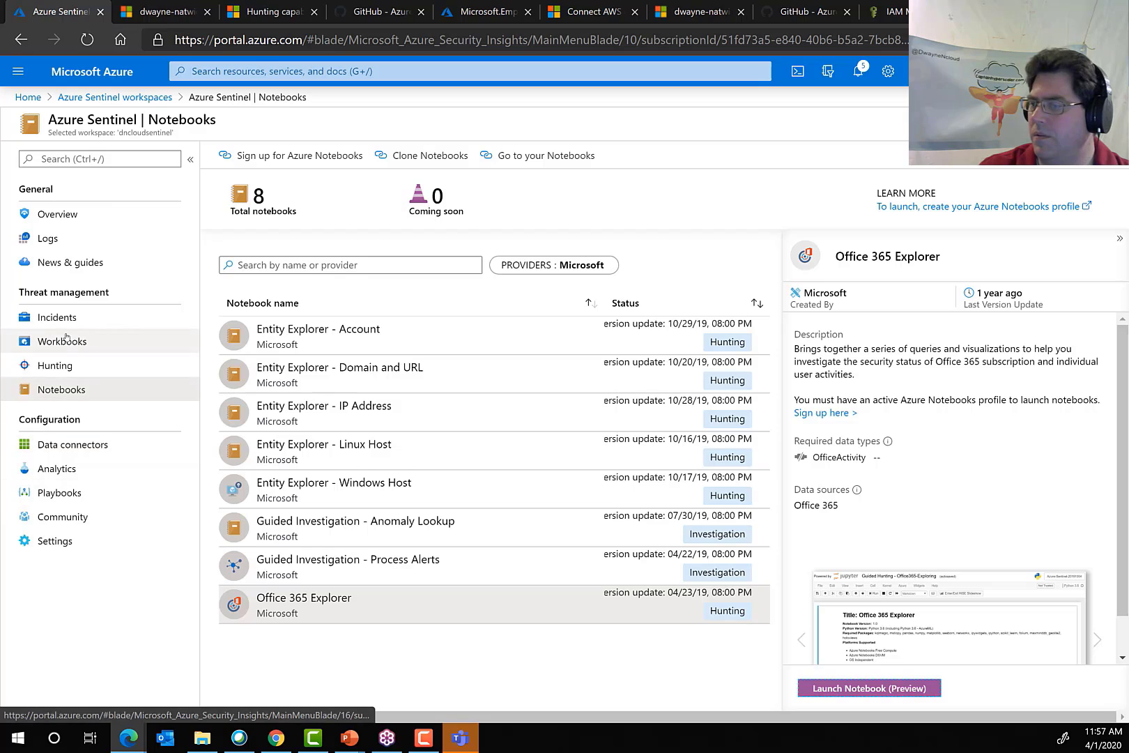
{"action": "left_click", "coordinate": [70, 451]}
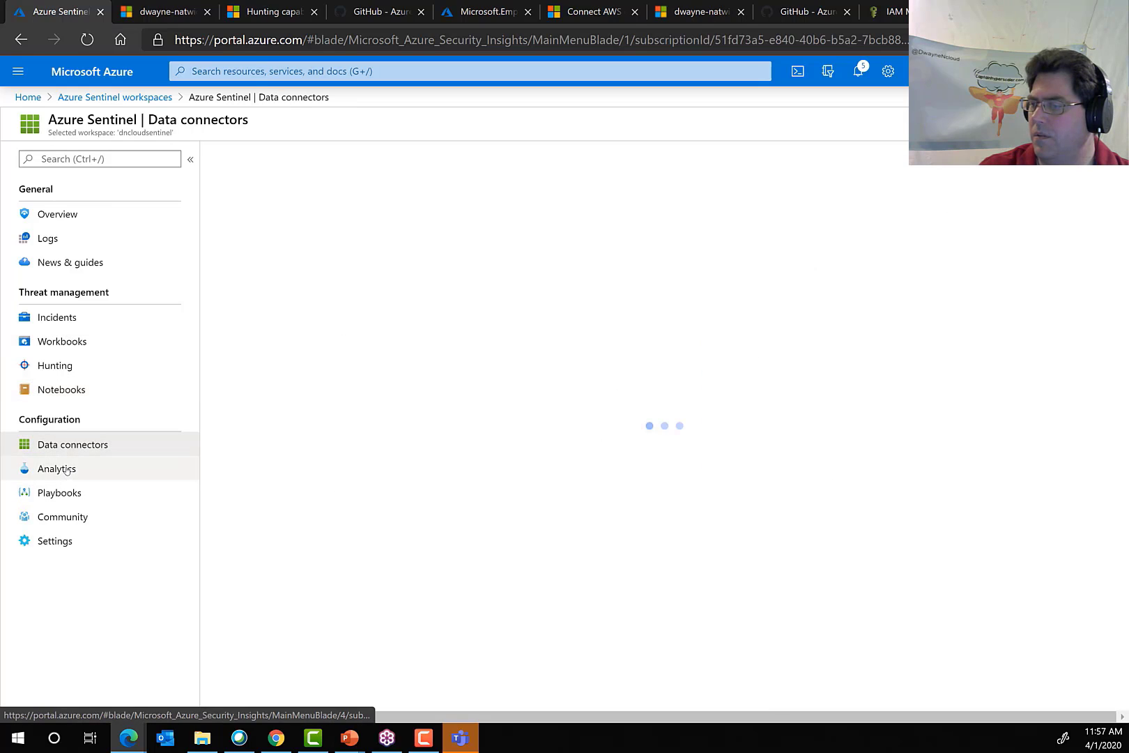
{"action": "left_click", "coordinate": [66, 471]}
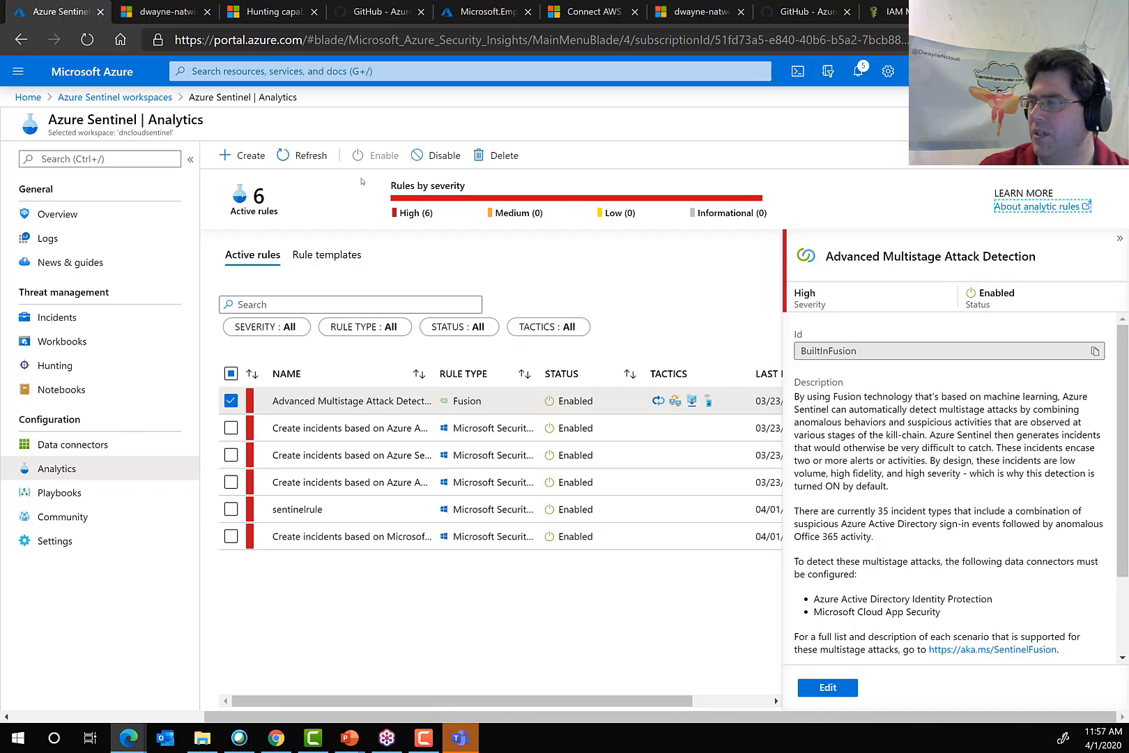
{"action": "left_click", "coordinate": [70, 262]}
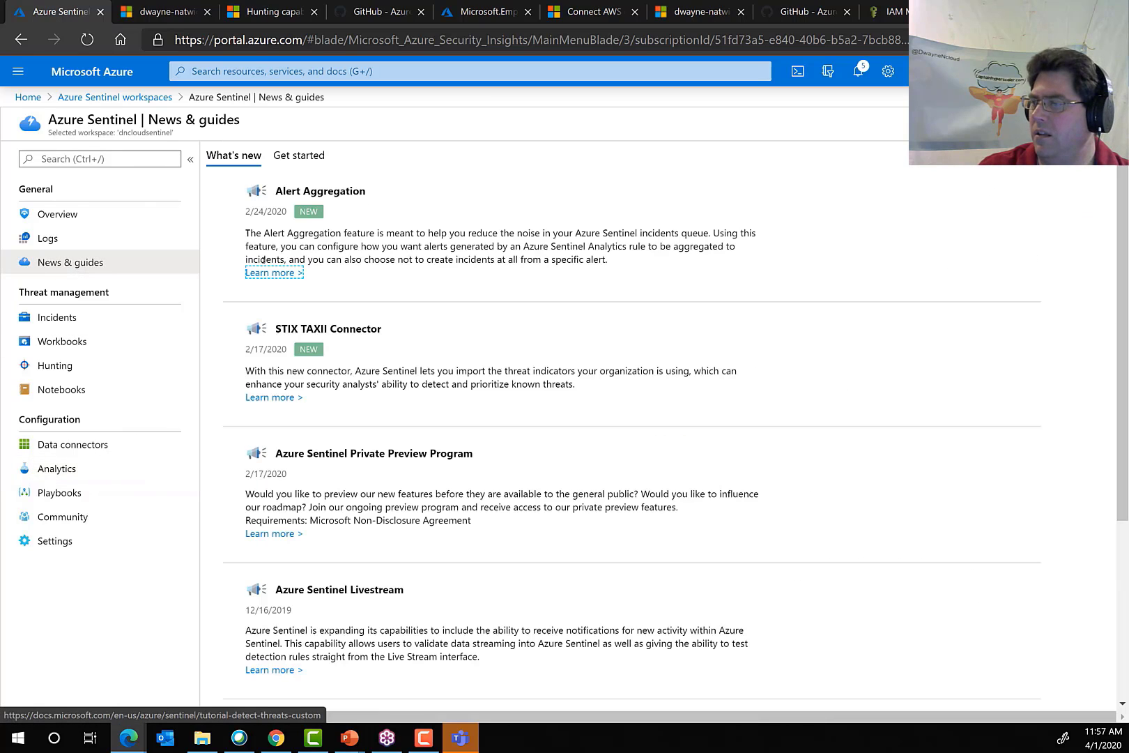
{"action": "left_click", "coordinate": [300, 155]}
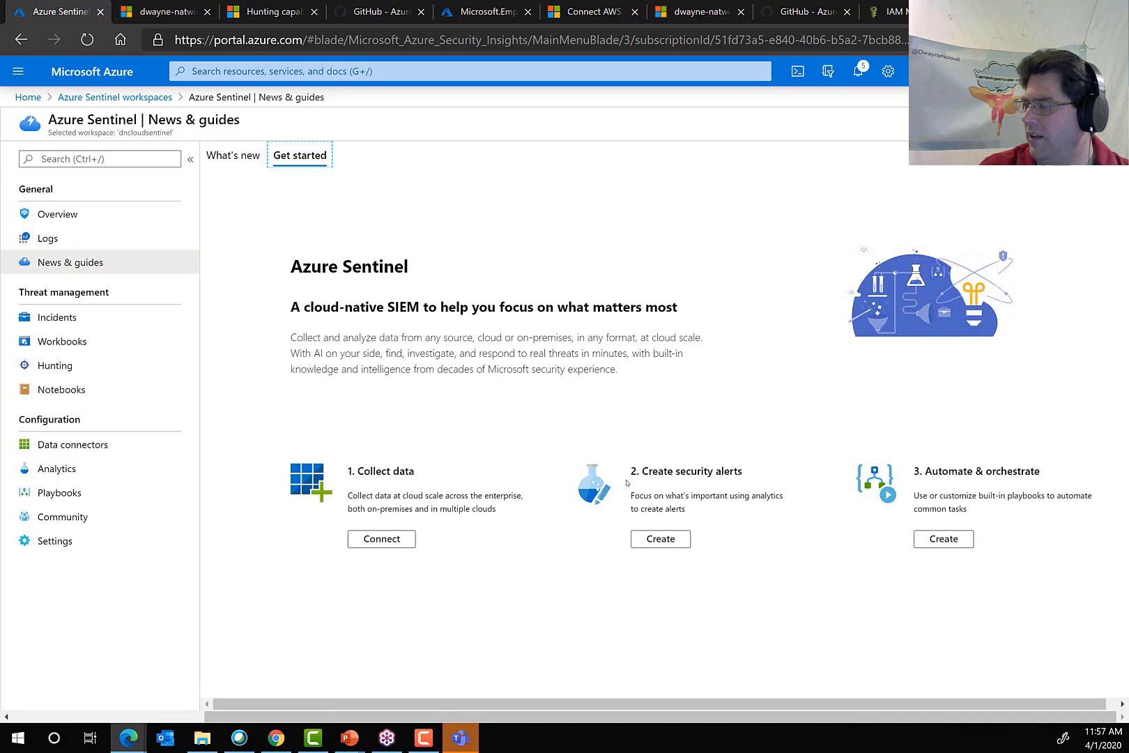
Revisit the Analytics, Data connectors and Playbooks configuration pages.
{"action": "left_click", "coordinate": [49, 469]}
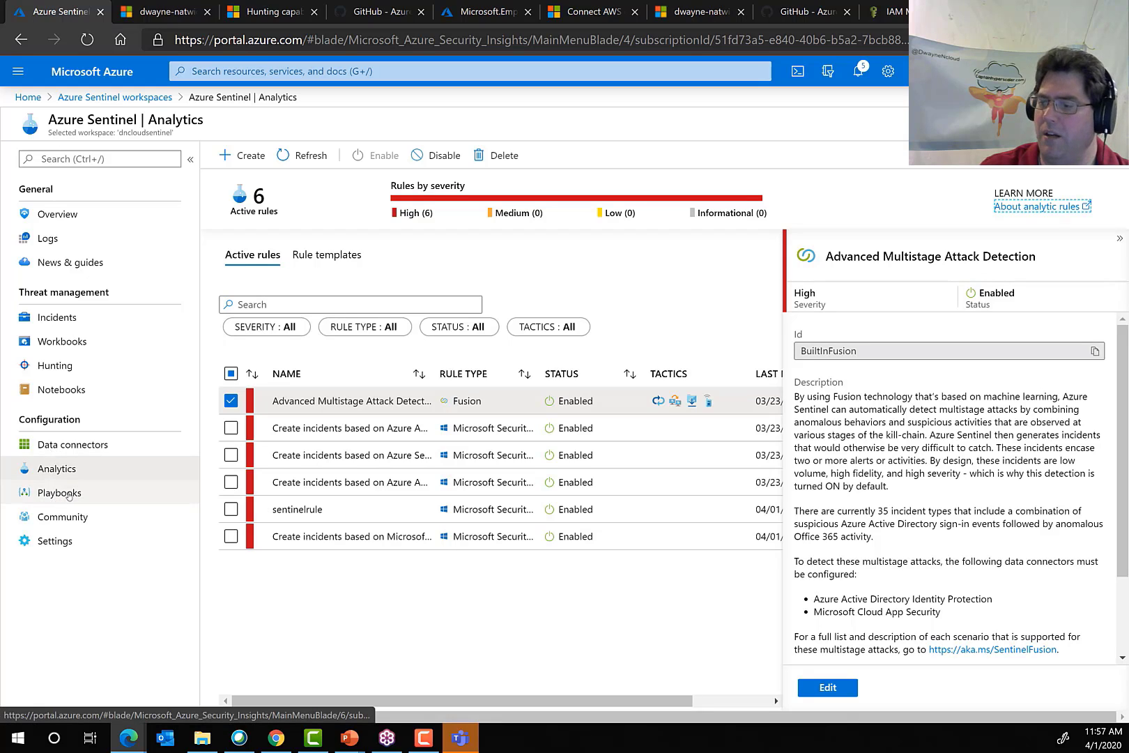
{"action": "left_click", "coordinate": [73, 451]}
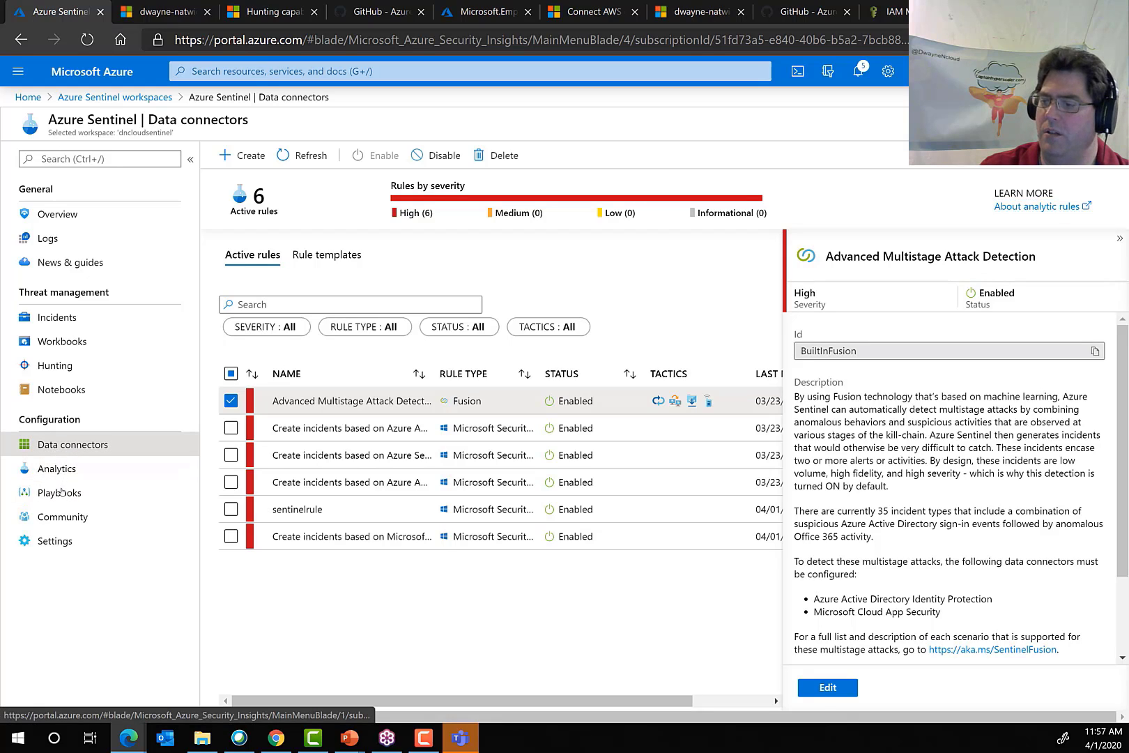
{"action": "left_click", "coordinate": [116, 484]}
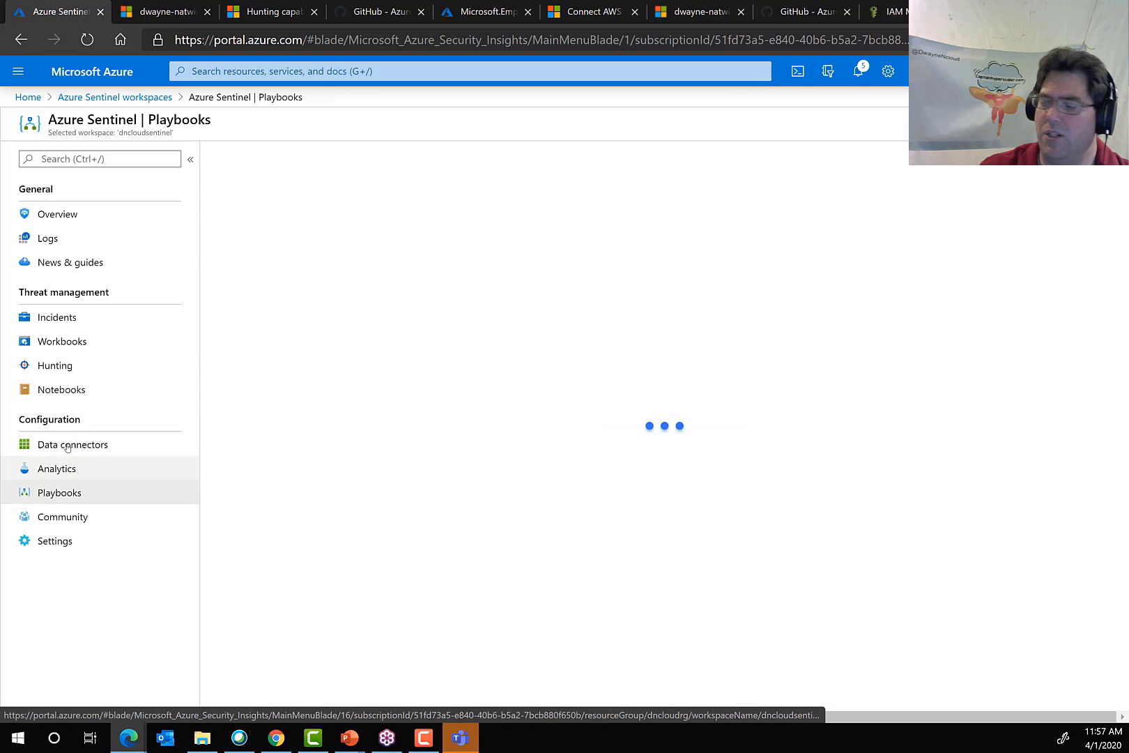
Examine the Azure Sentinel pricing tiers in Settings, expanding the 100 GB/day capacity reservation, and open the workspace settings.
{"action": "left_click", "coordinate": [55, 542]}
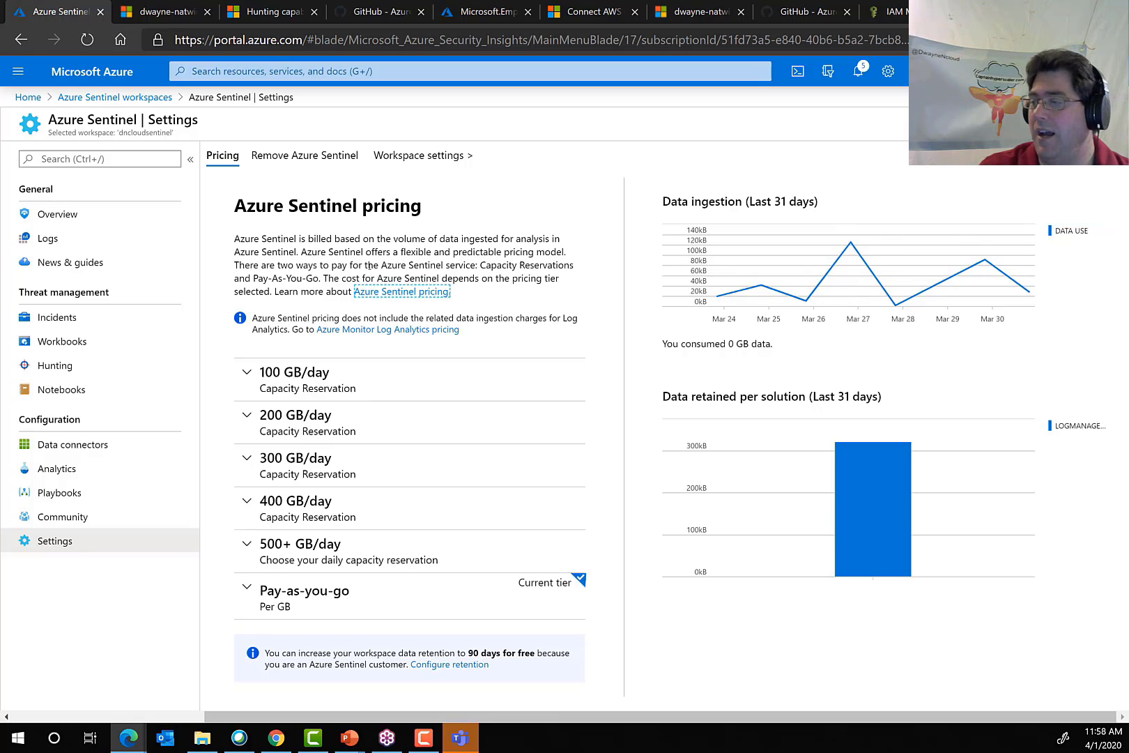
{"action": "left_click", "coordinate": [370, 388]}
{"action": "scroll", "coordinate": [370, 627], "scroll_direction": "down", "scroll_amount": 4}
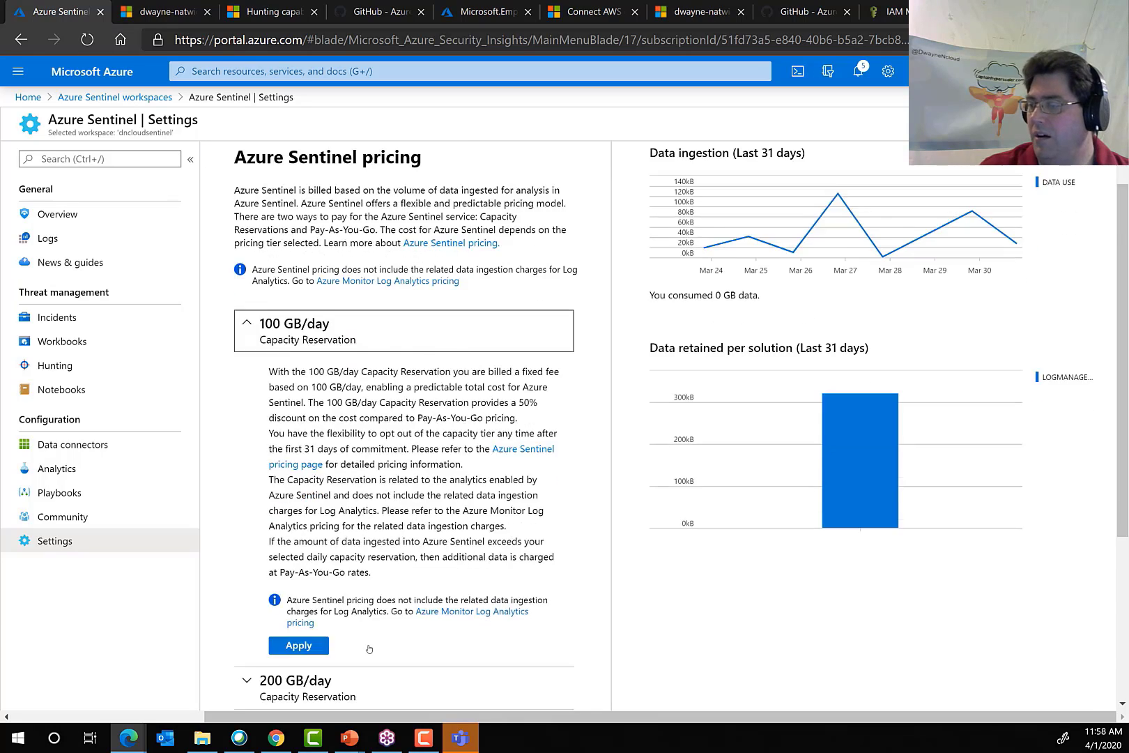
{"action": "scroll", "coordinate": [393, 436], "scroll_direction": "up", "scroll_amount": 2}
{"action": "scroll", "coordinate": [393, 435], "scroll_direction": "up", "scroll_amount": 1}
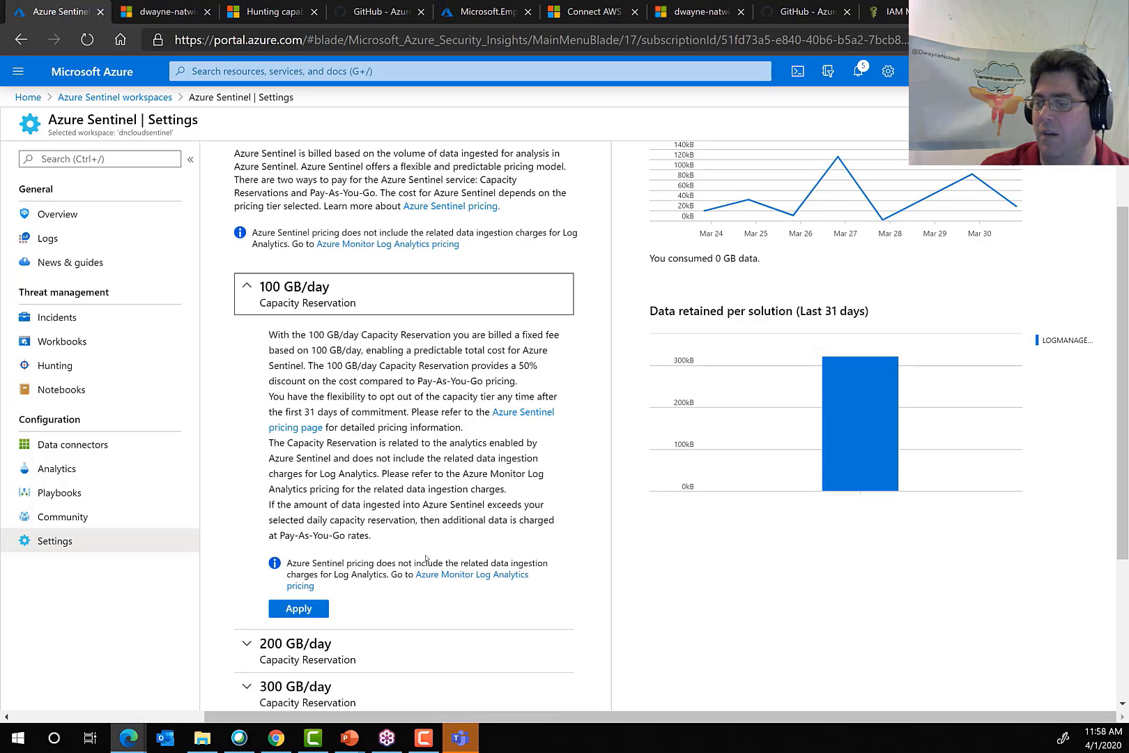
{"action": "scroll", "coordinate": [432, 489], "scroll_direction": "down", "scroll_amount": 3}
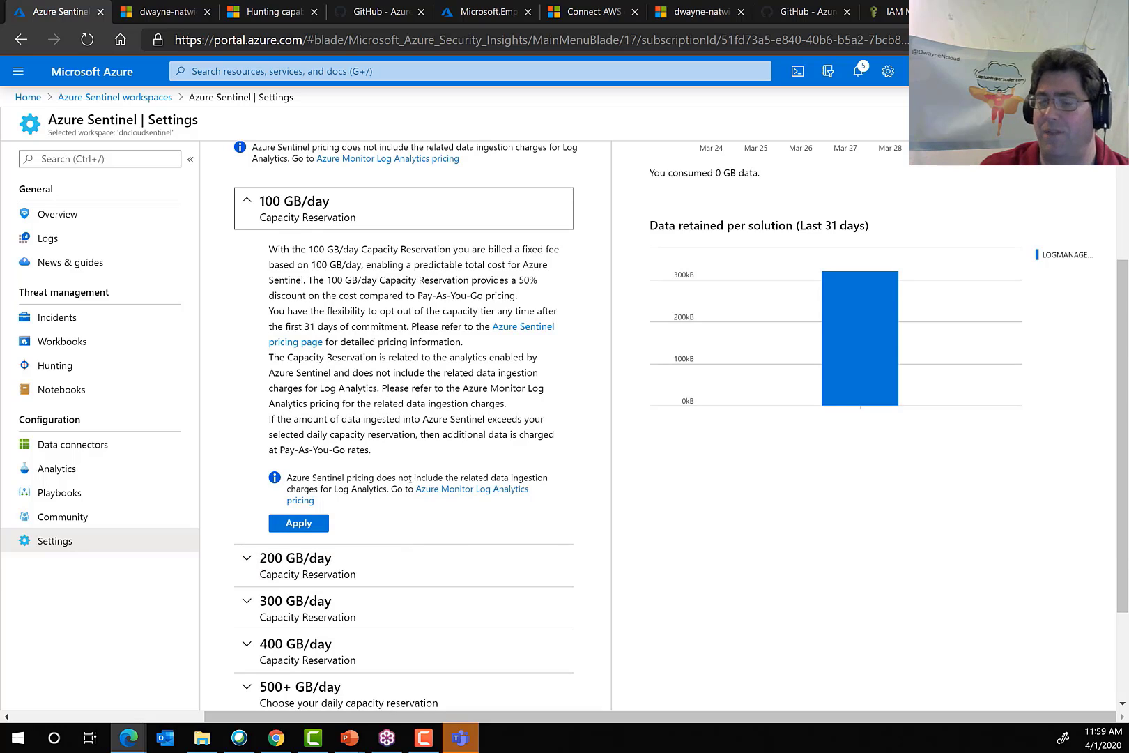
{"action": "scroll", "coordinate": [410, 481], "scroll_direction": "down", "scroll_amount": 5}
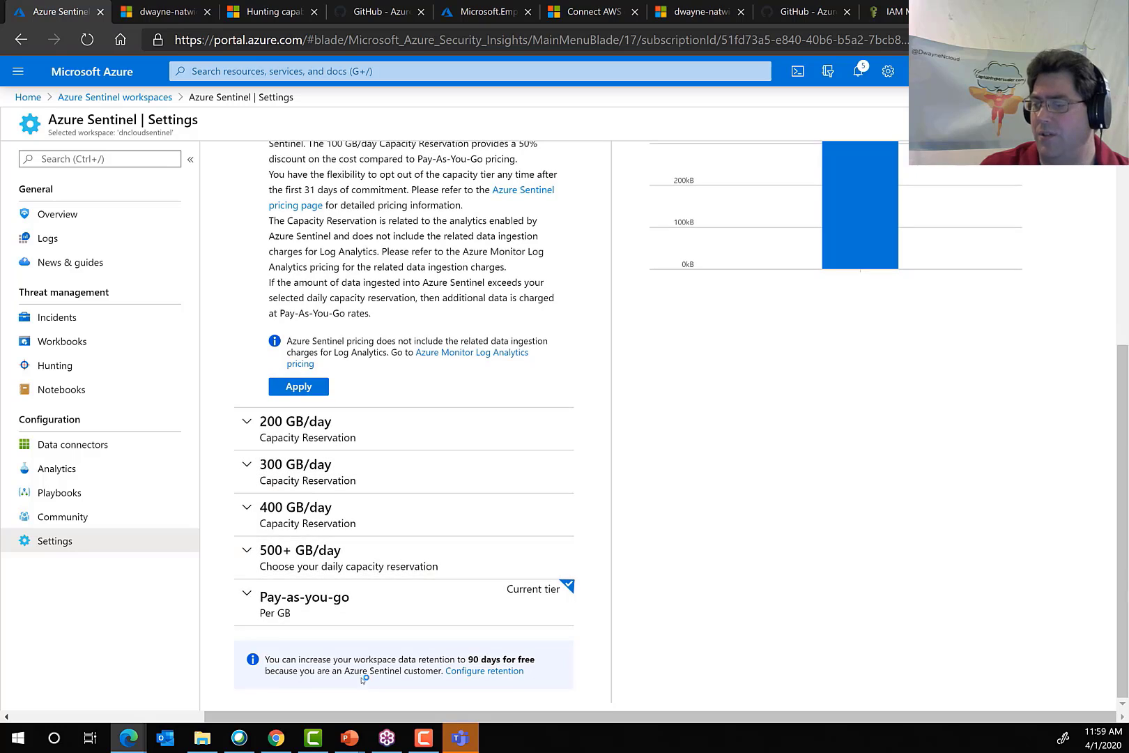
{"action": "scroll", "coordinate": [589, 446], "scroll_direction": "up", "scroll_amount": 8}
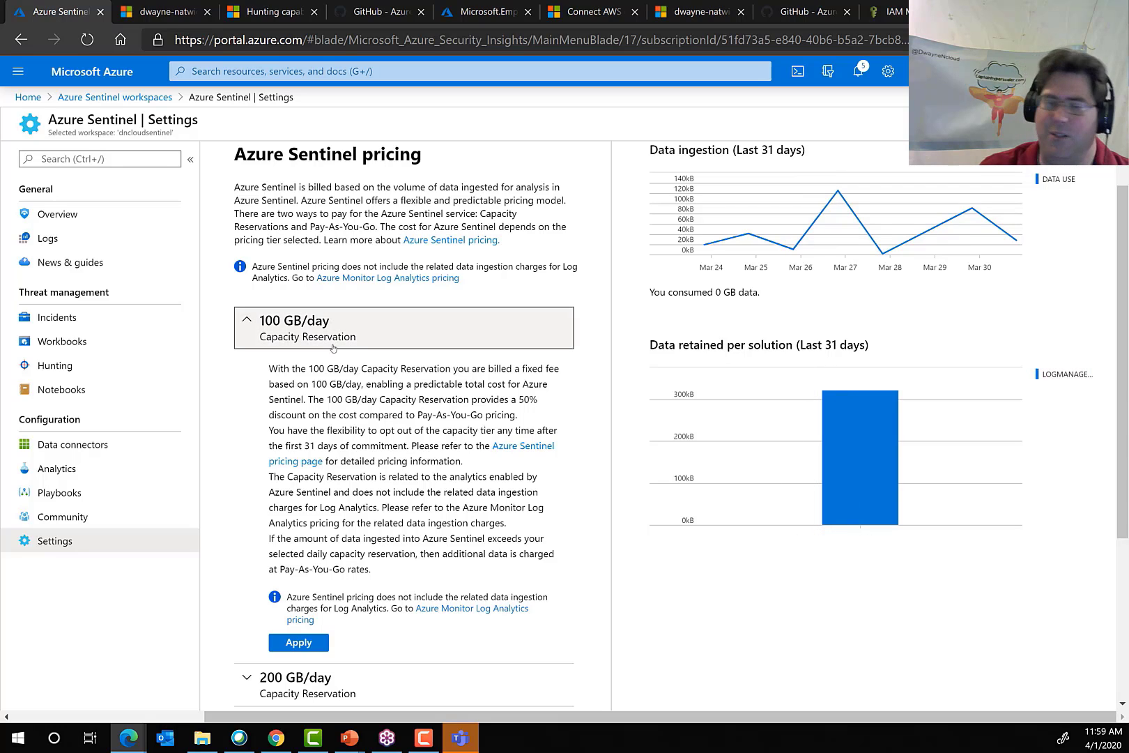
{"action": "scroll", "coordinate": [474, 607], "scroll_direction": "down", "scroll_amount": 4}
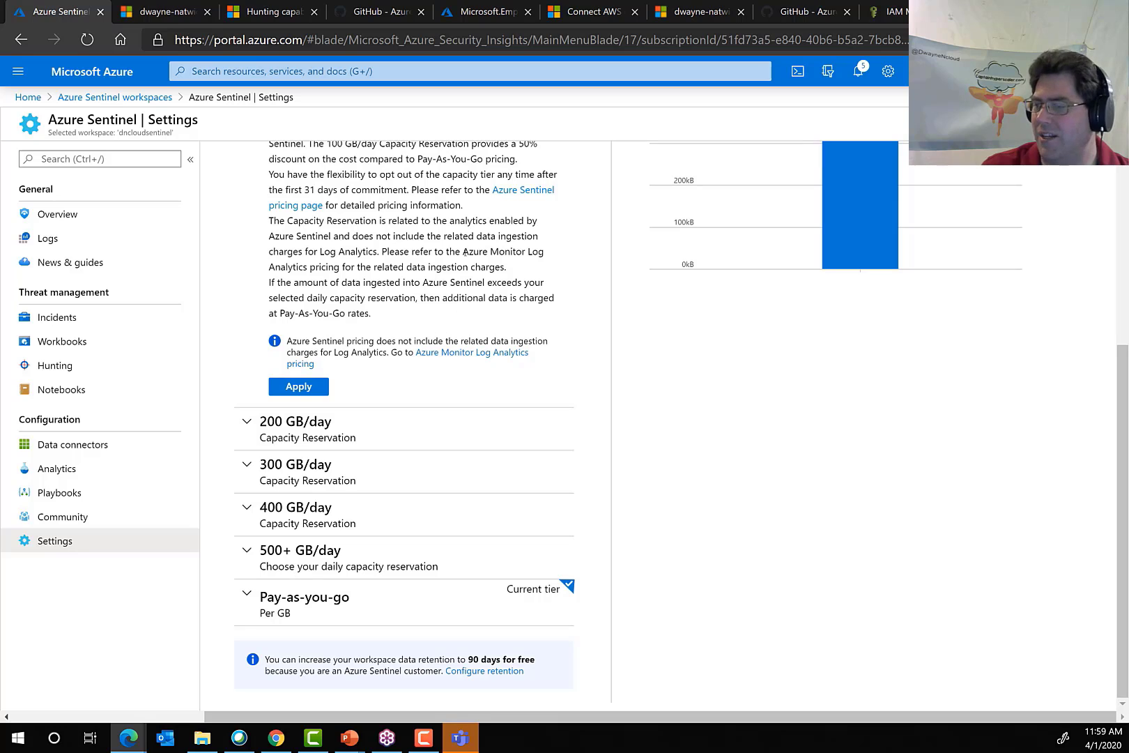
{"action": "scroll", "coordinate": [411, 418], "scroll_direction": "up", "scroll_amount": 5}
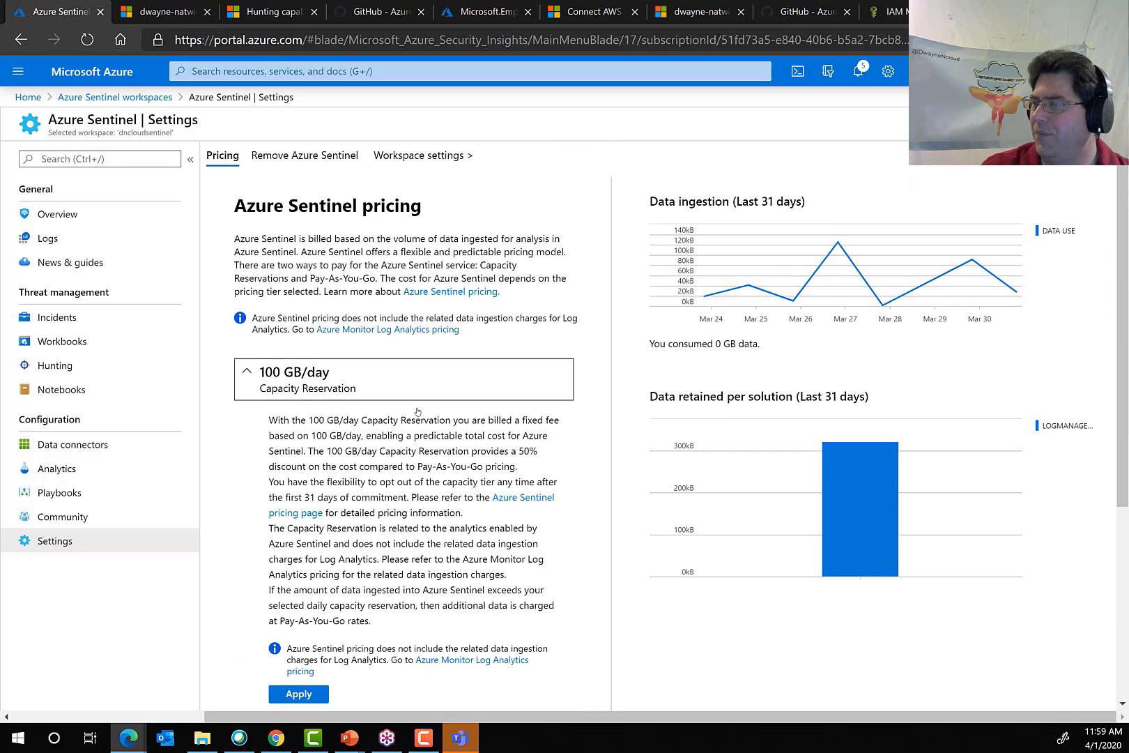
{"action": "left_click", "coordinate": [409, 166]}
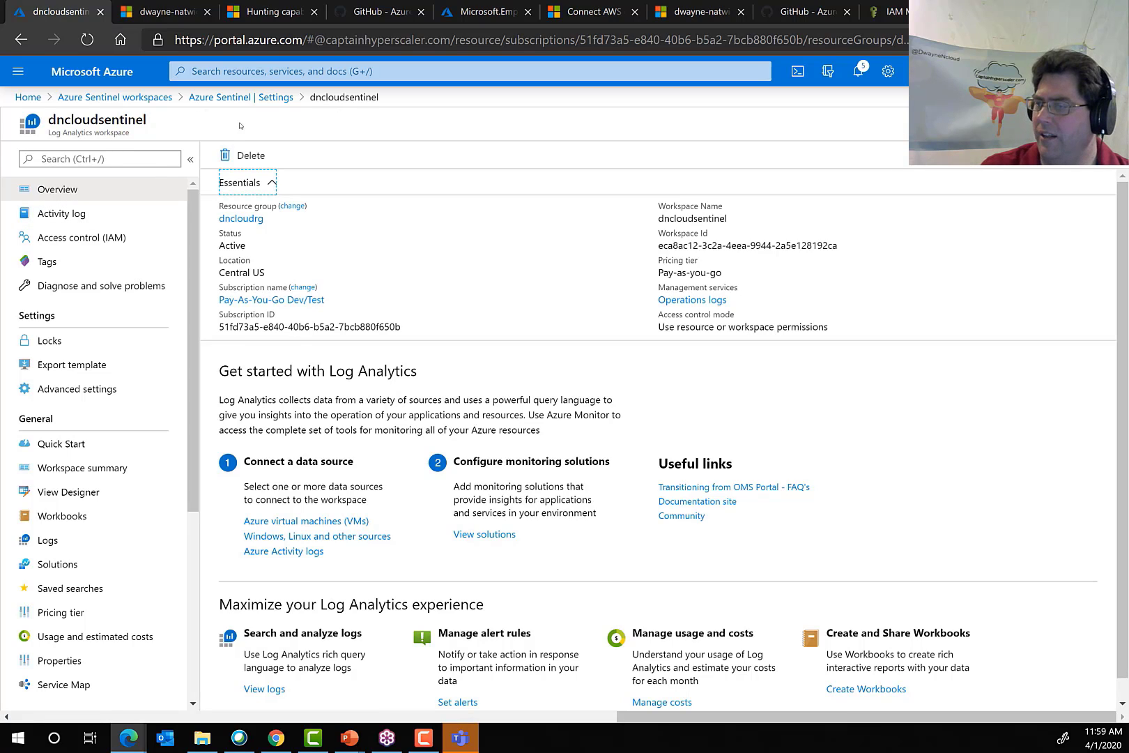
Return from the workspace to the Azure Sentinel settings and examine the Remove Azure Sentinel page, including the reasons for leaving.
{"action": "left_click", "coordinate": [242, 97]}
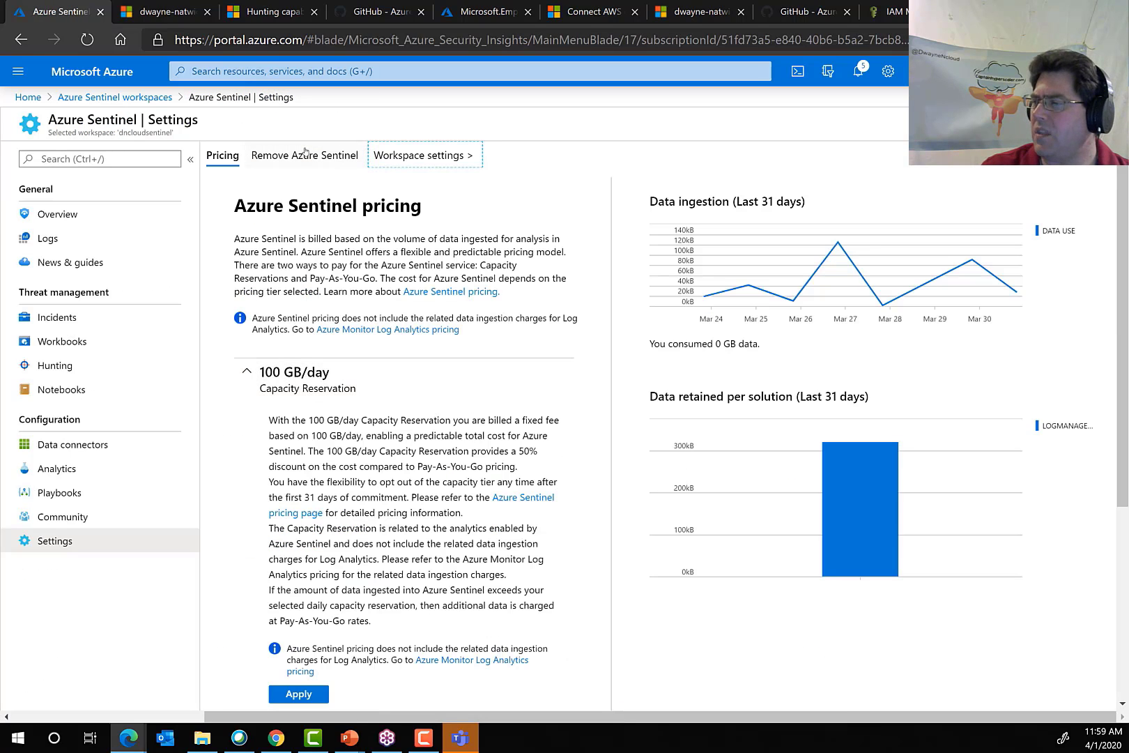
{"action": "left_click", "coordinate": [306, 151]}
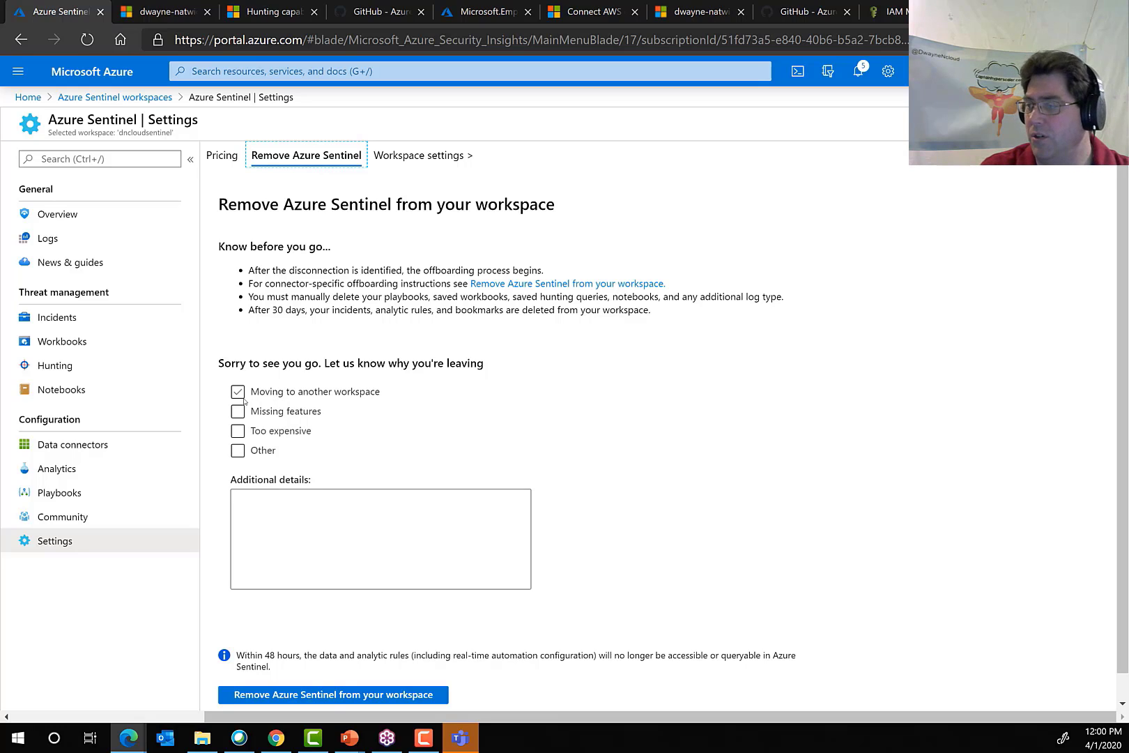
{"action": "left_click", "coordinate": [293, 432]}
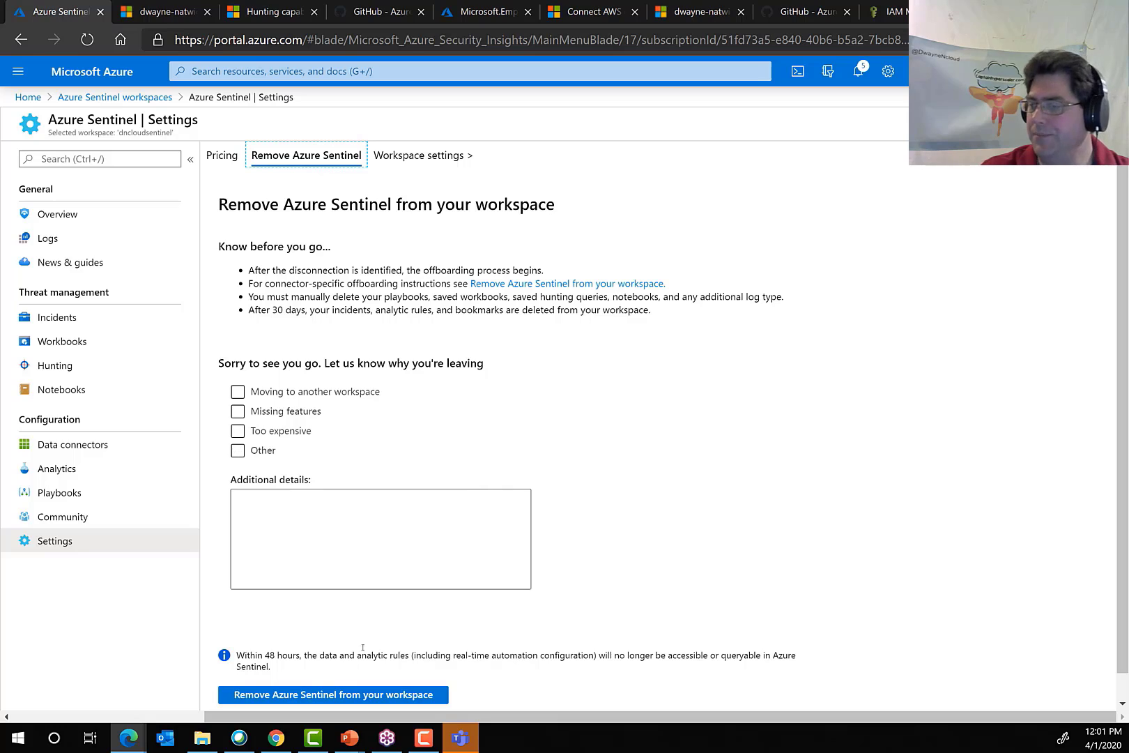
{"action": "left_click", "coordinate": [21, 216]}
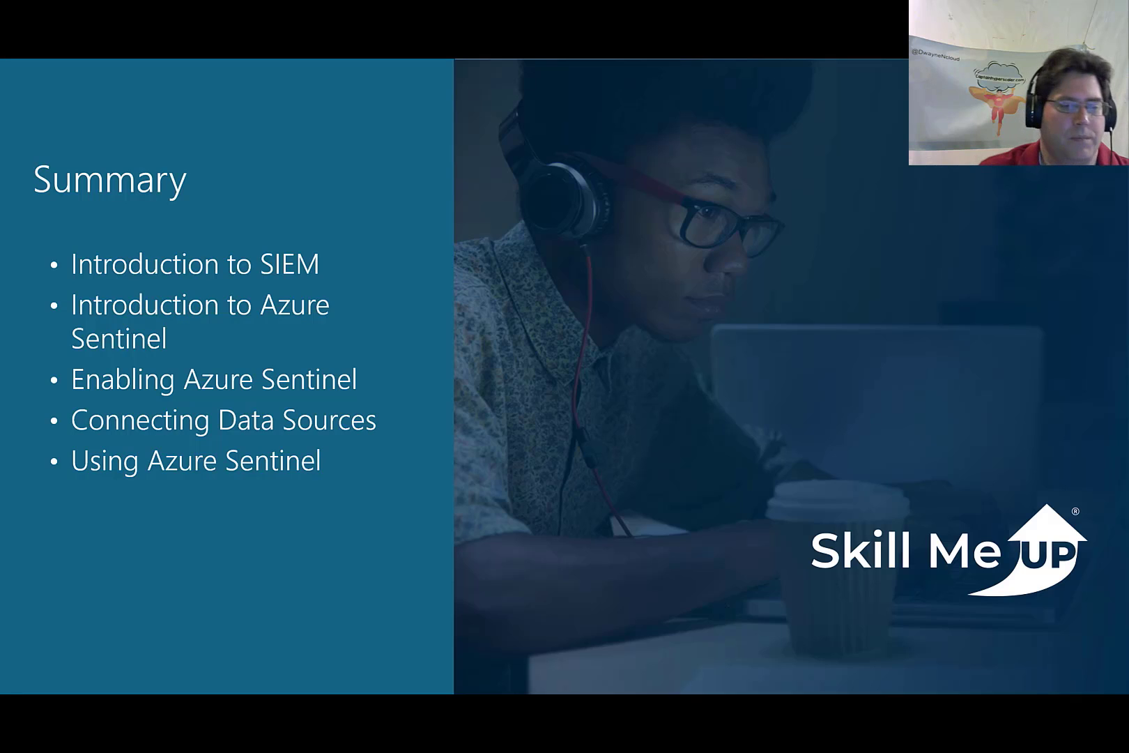
{"action": "key", "text": "Left"}
{"action": "key", "text": "Left"}
{"action": "key", "text": "Left"}
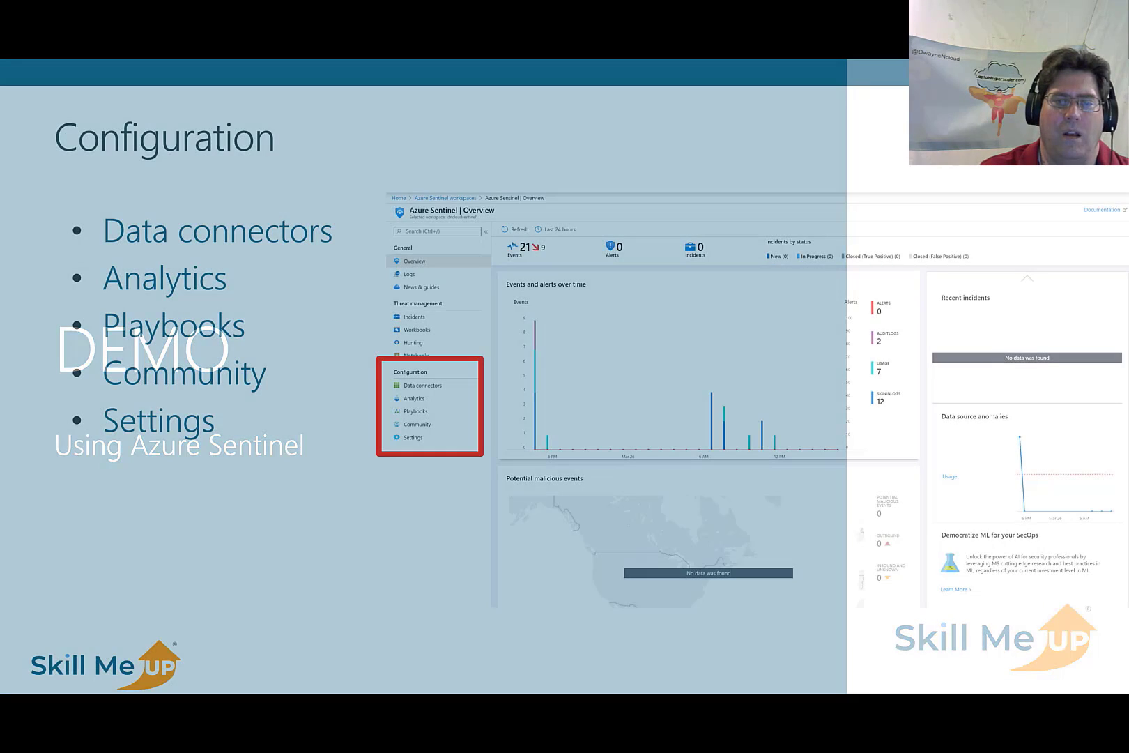
{"action": "key", "text": "Left"}
{"action": "key", "text": "Left"}
{"action": "key", "text": "Left"}
{"action": "key", "text": "Left"}
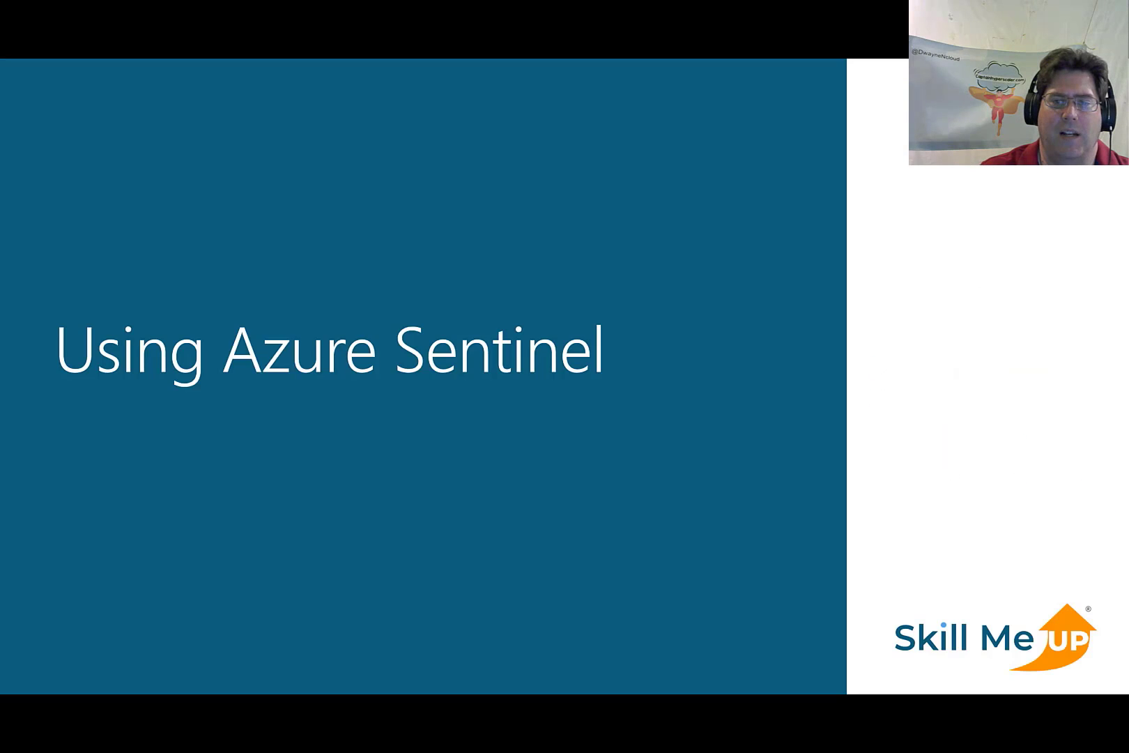
{"action": "key", "text": "Left"}
{"action": "key", "text": "Left"}
{"action": "key", "text": "Left"}
{"action": "key", "text": "Left"}
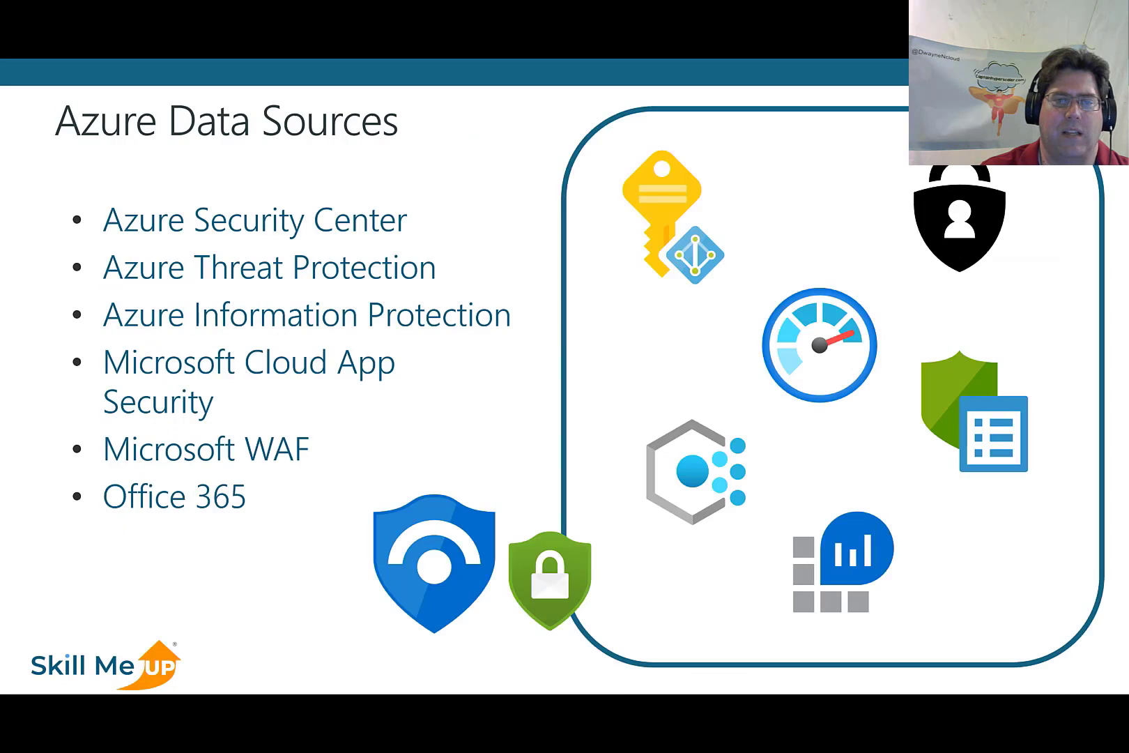
{"action": "key", "text": "Left"}
{"action": "key", "text": "Left"}
{"action": "key", "text": "Left"}
{"action": "key", "text": "Left"}
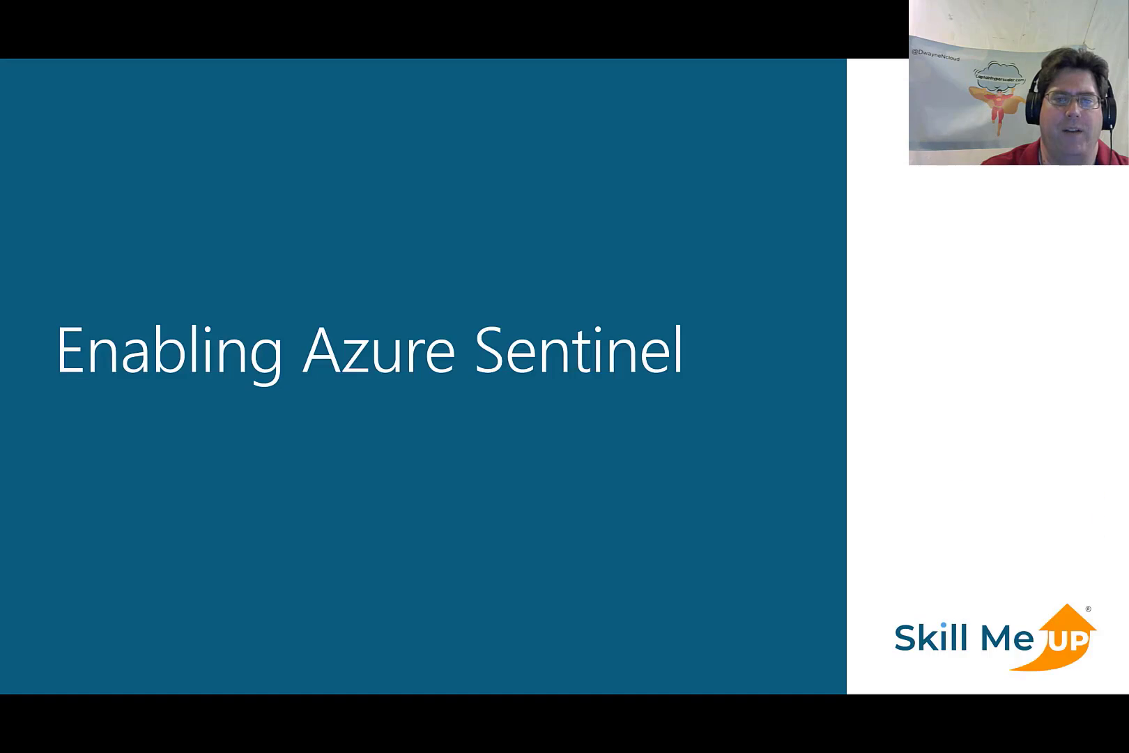
{"action": "key", "text": "Left"}
{"action": "key", "text": "Left"}
{"action": "key", "text": "Left"}
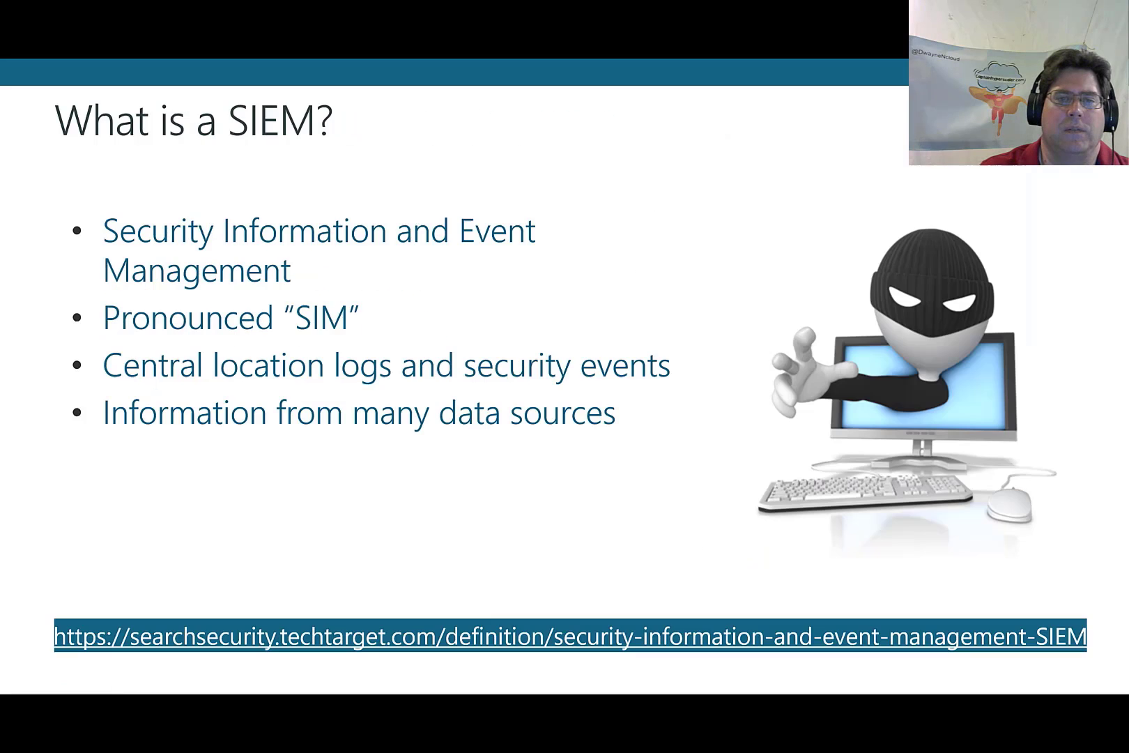
{"action": "key", "text": "Left"}
{"action": "key", "text": "Left"}
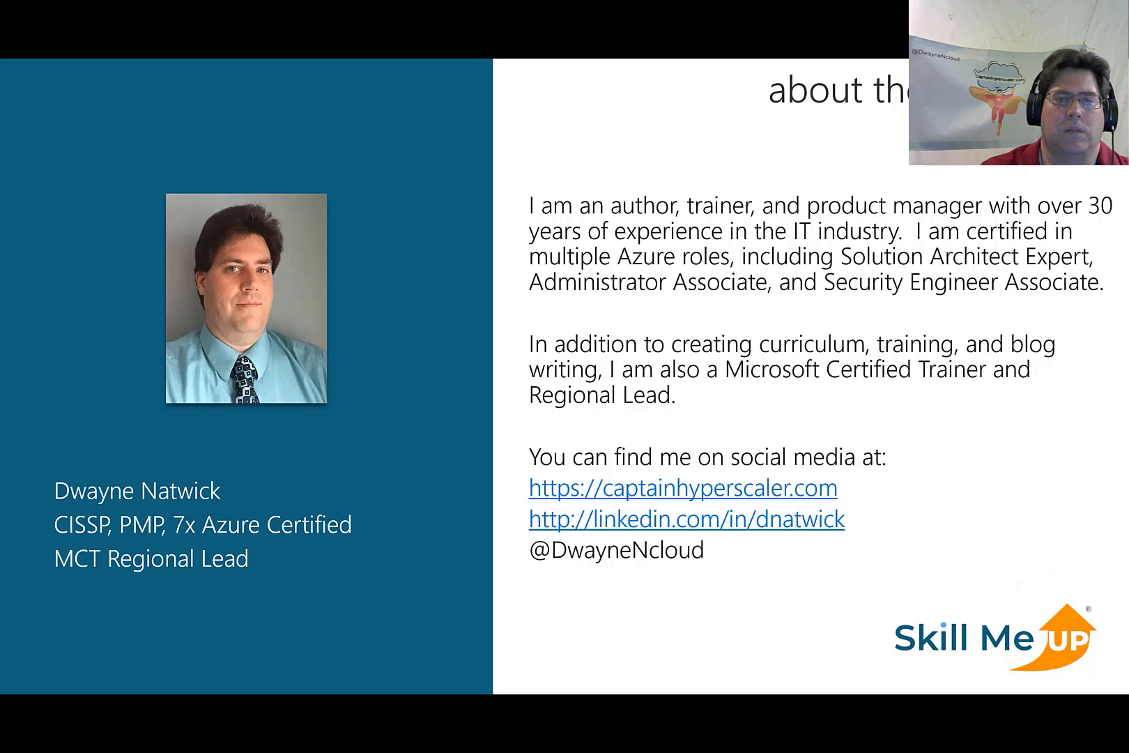